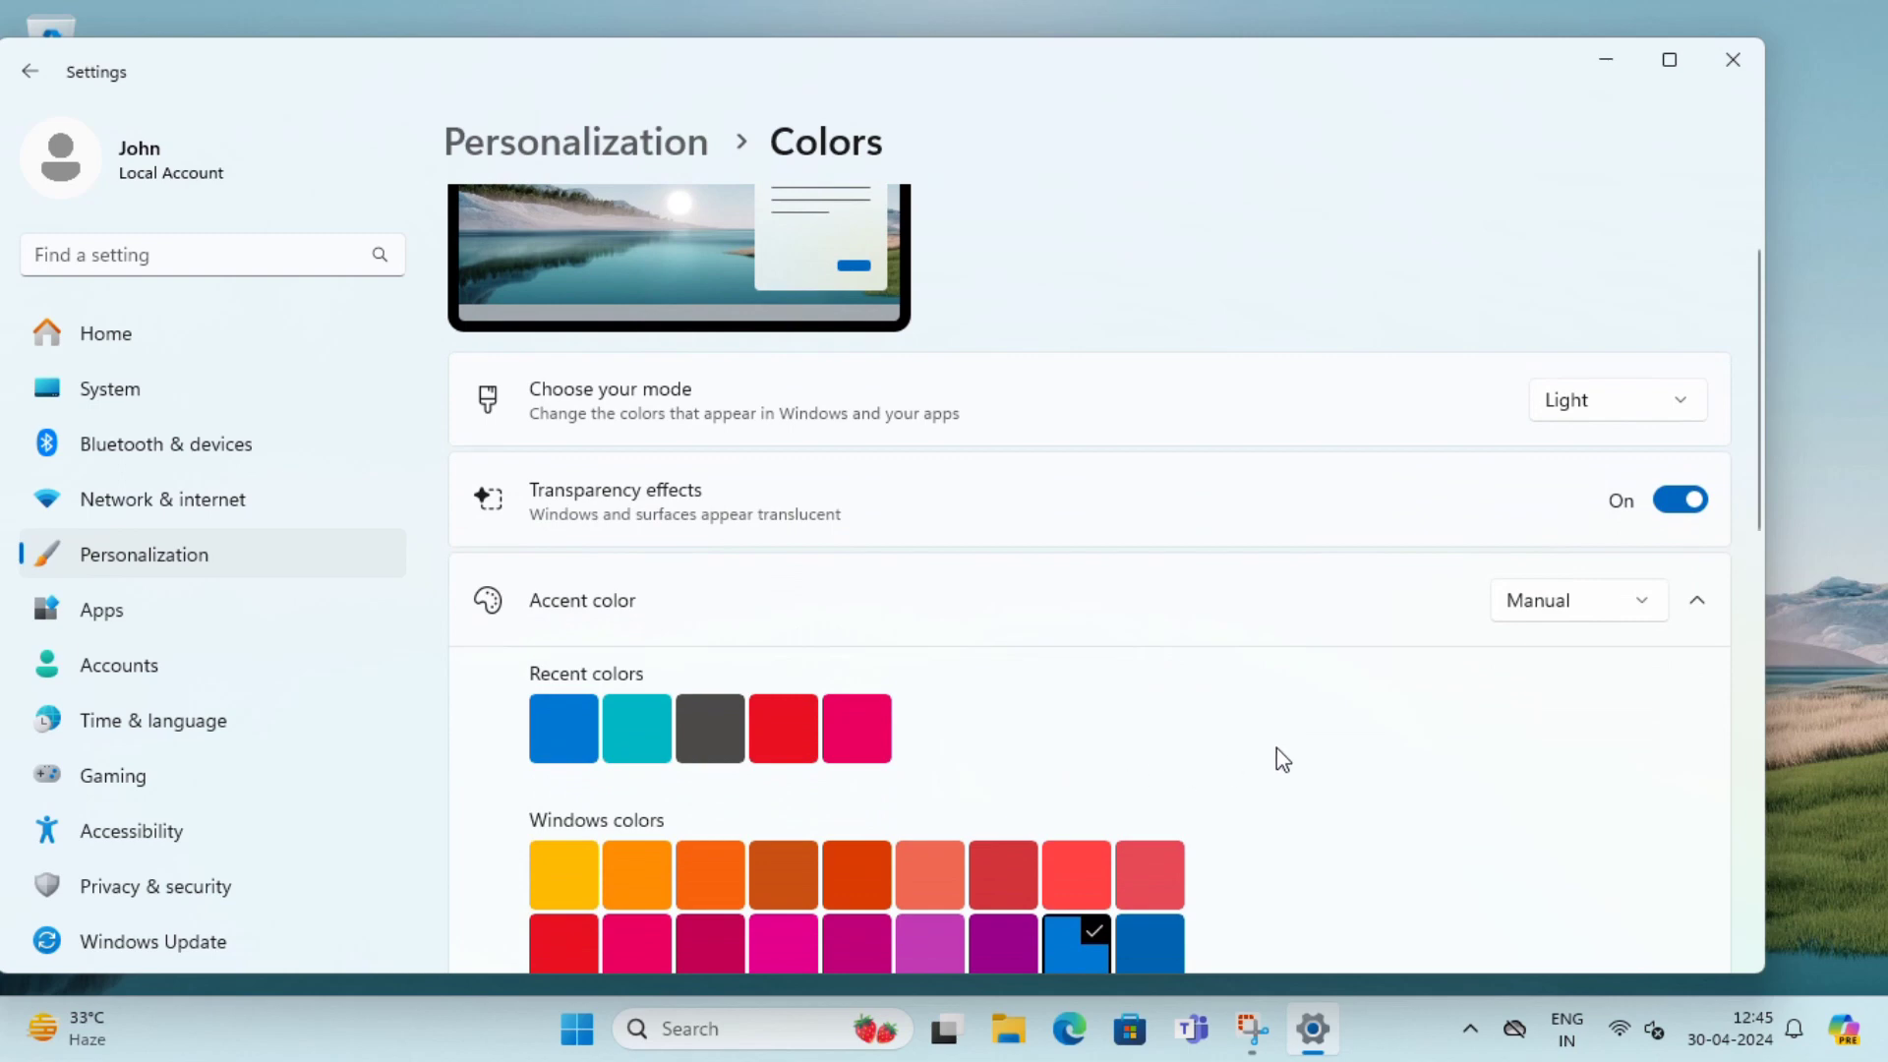
- Open the contrast themes settings from the Colors page and apply the Aquatic contrast theme
scroll(1540, 655, down, 2)
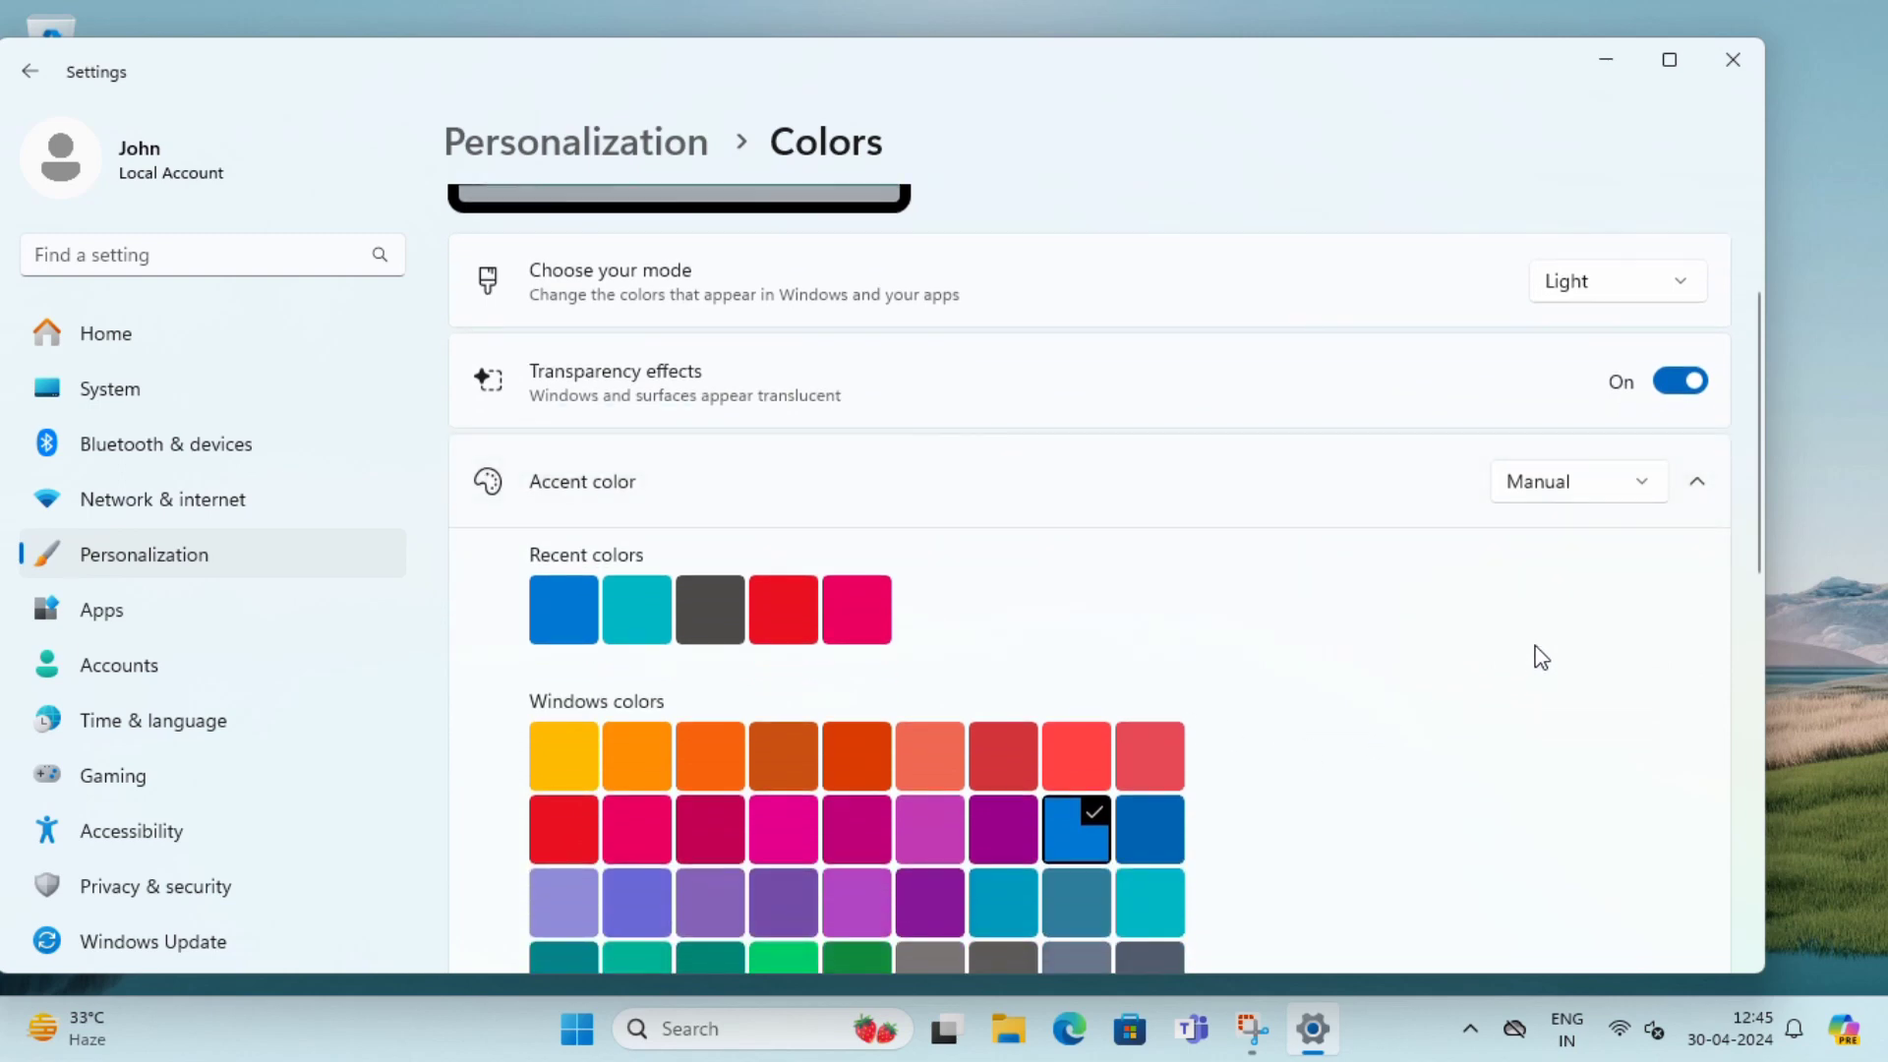
scroll(1540, 657, down, 8)
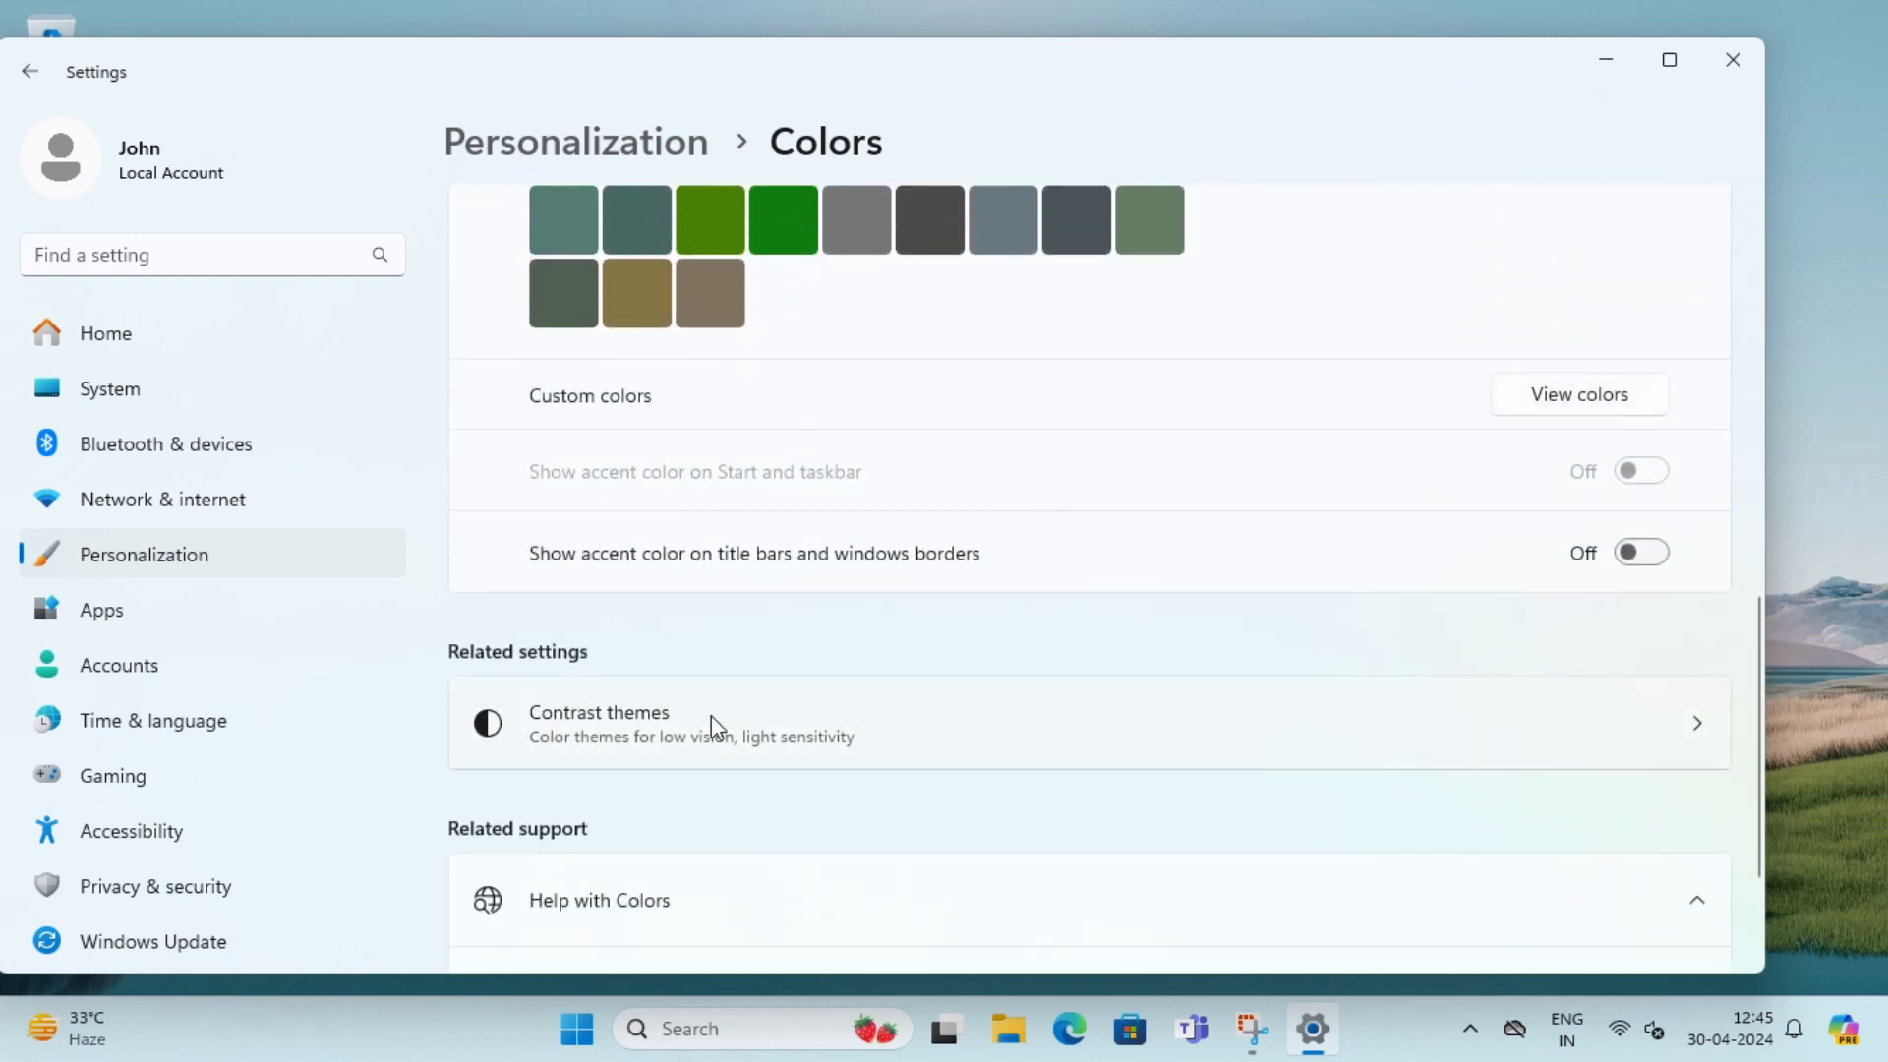
click(1570, 745)
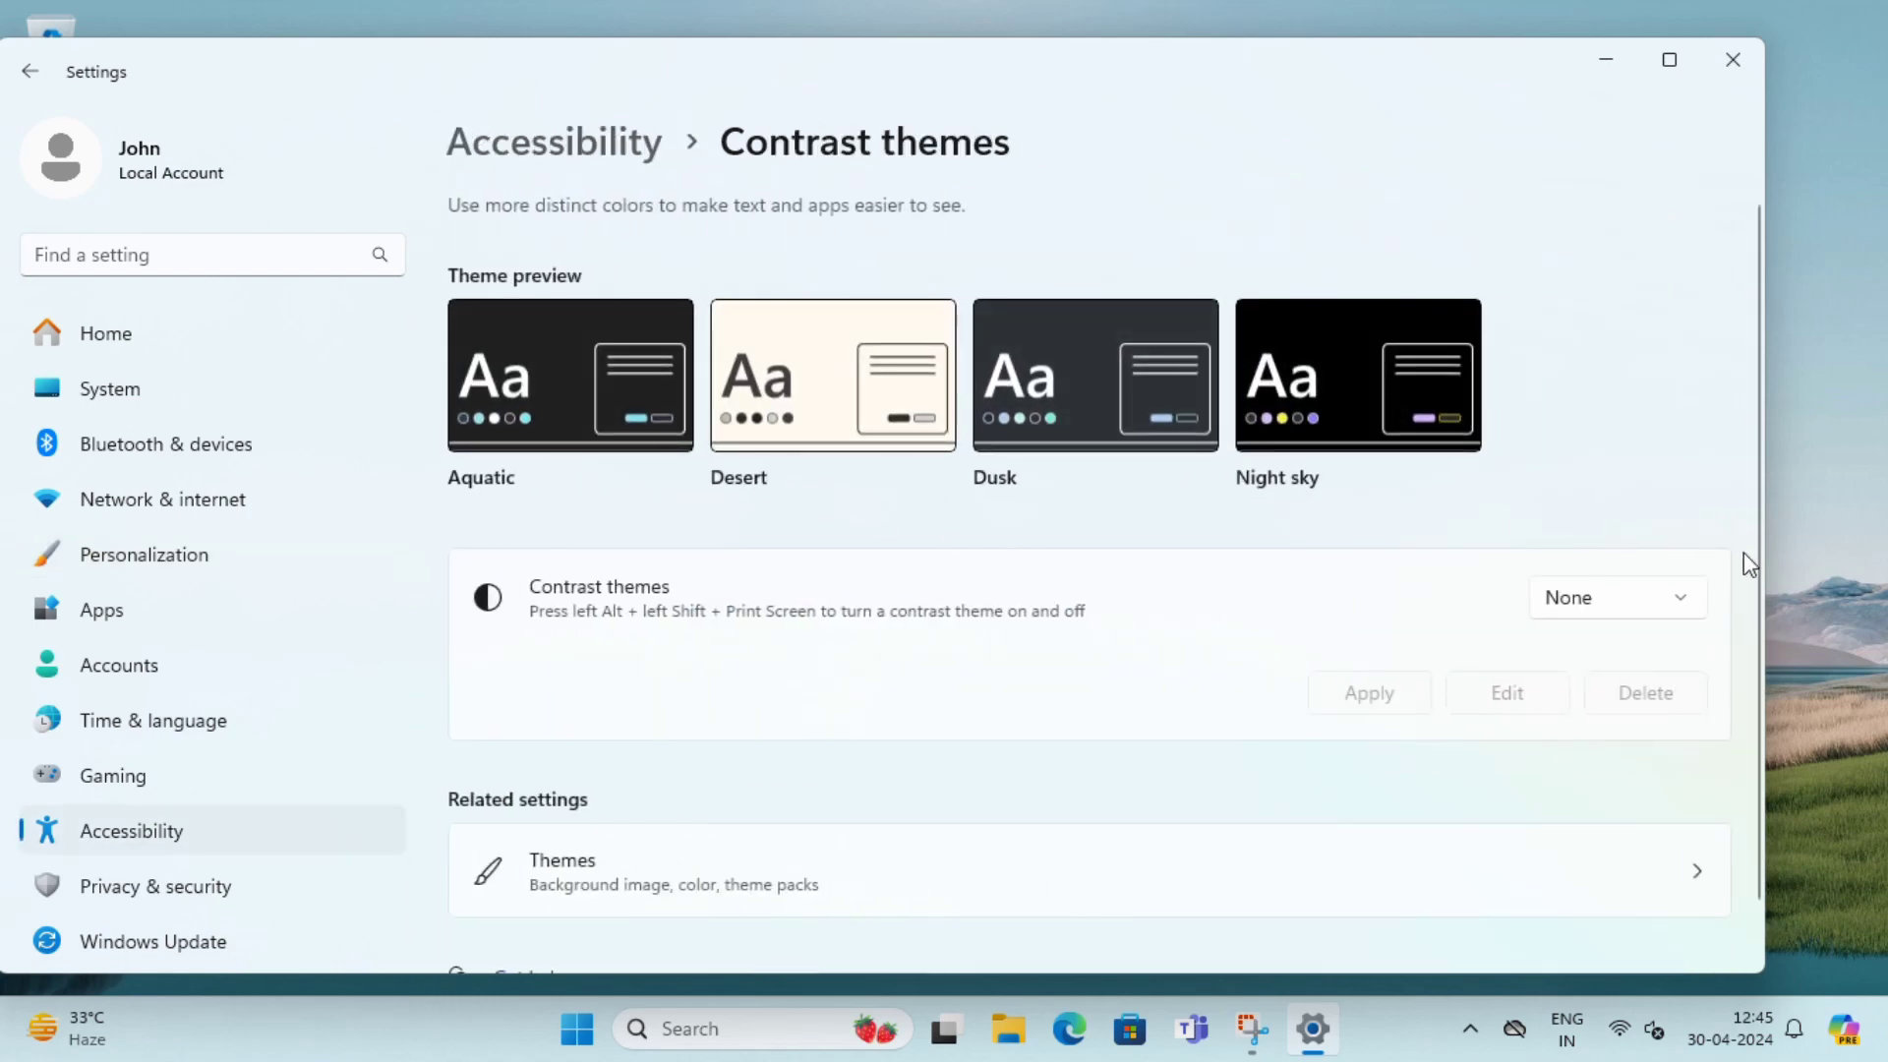
click(1578, 600)
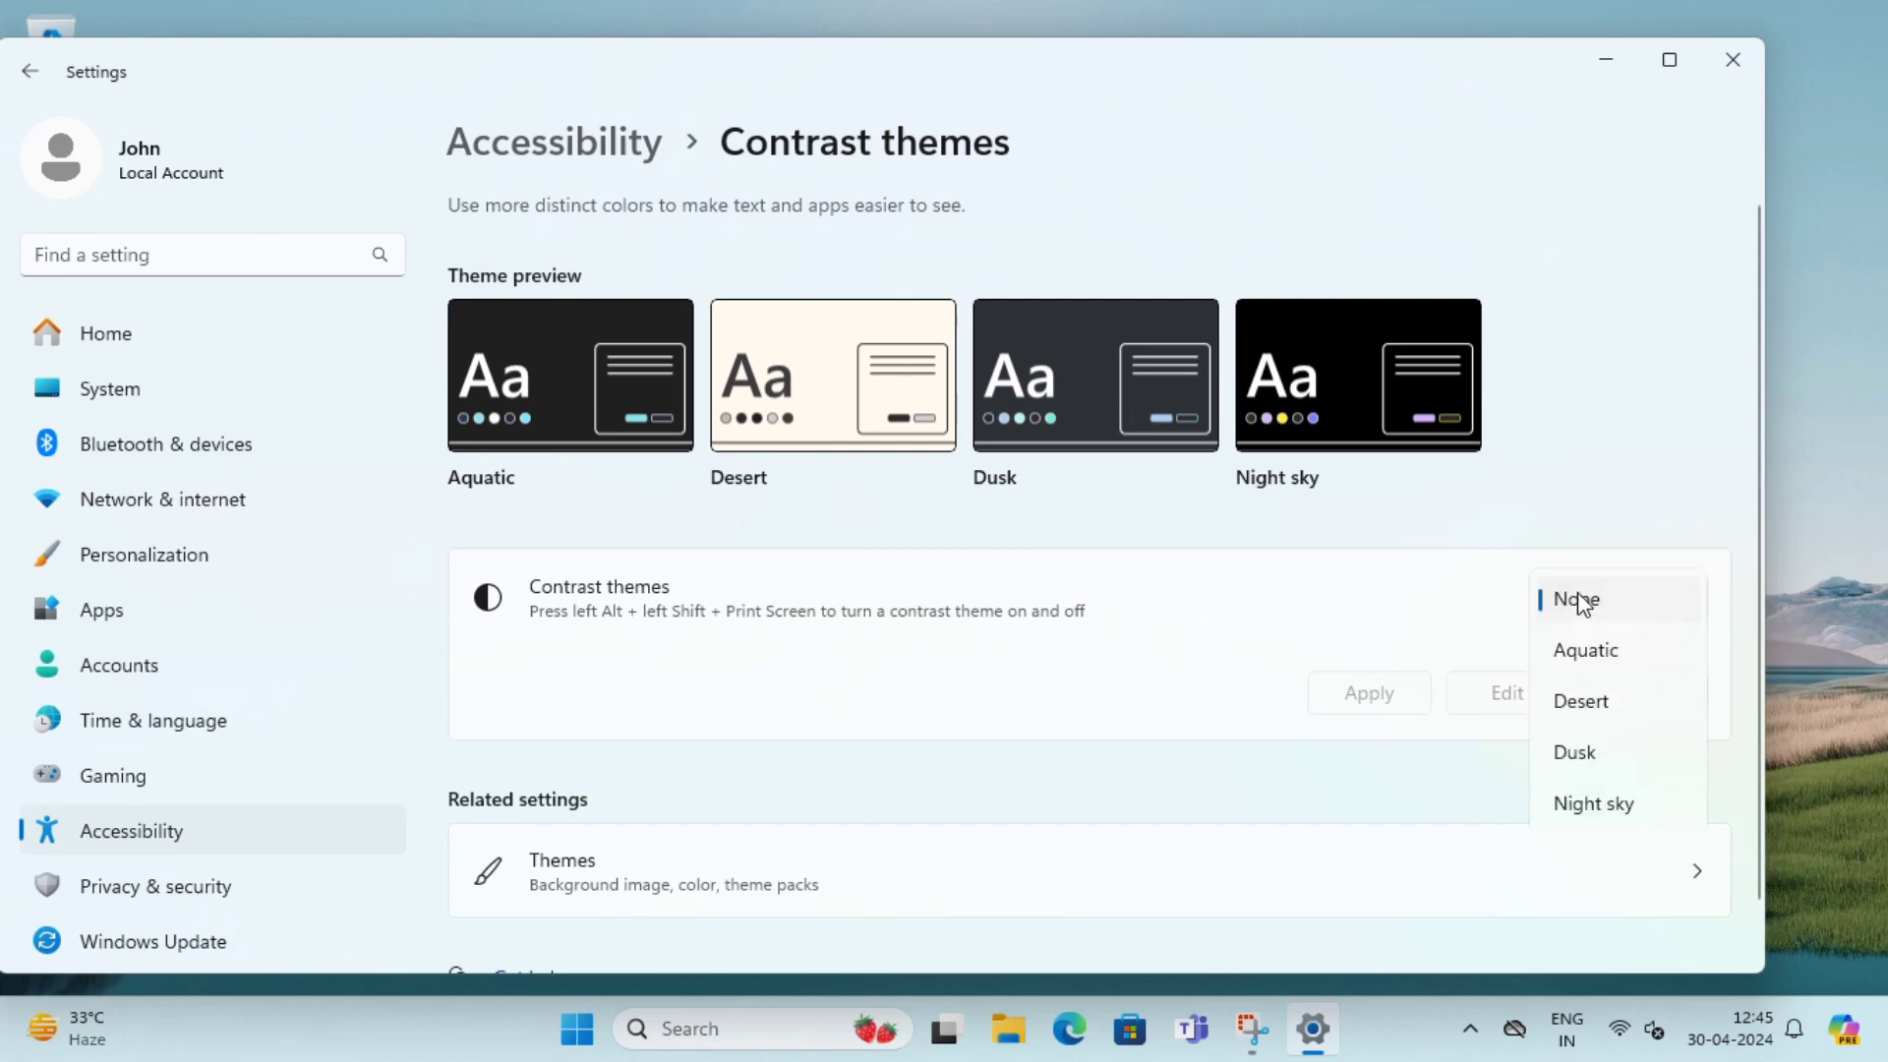
click(1587, 649)
click(1372, 696)
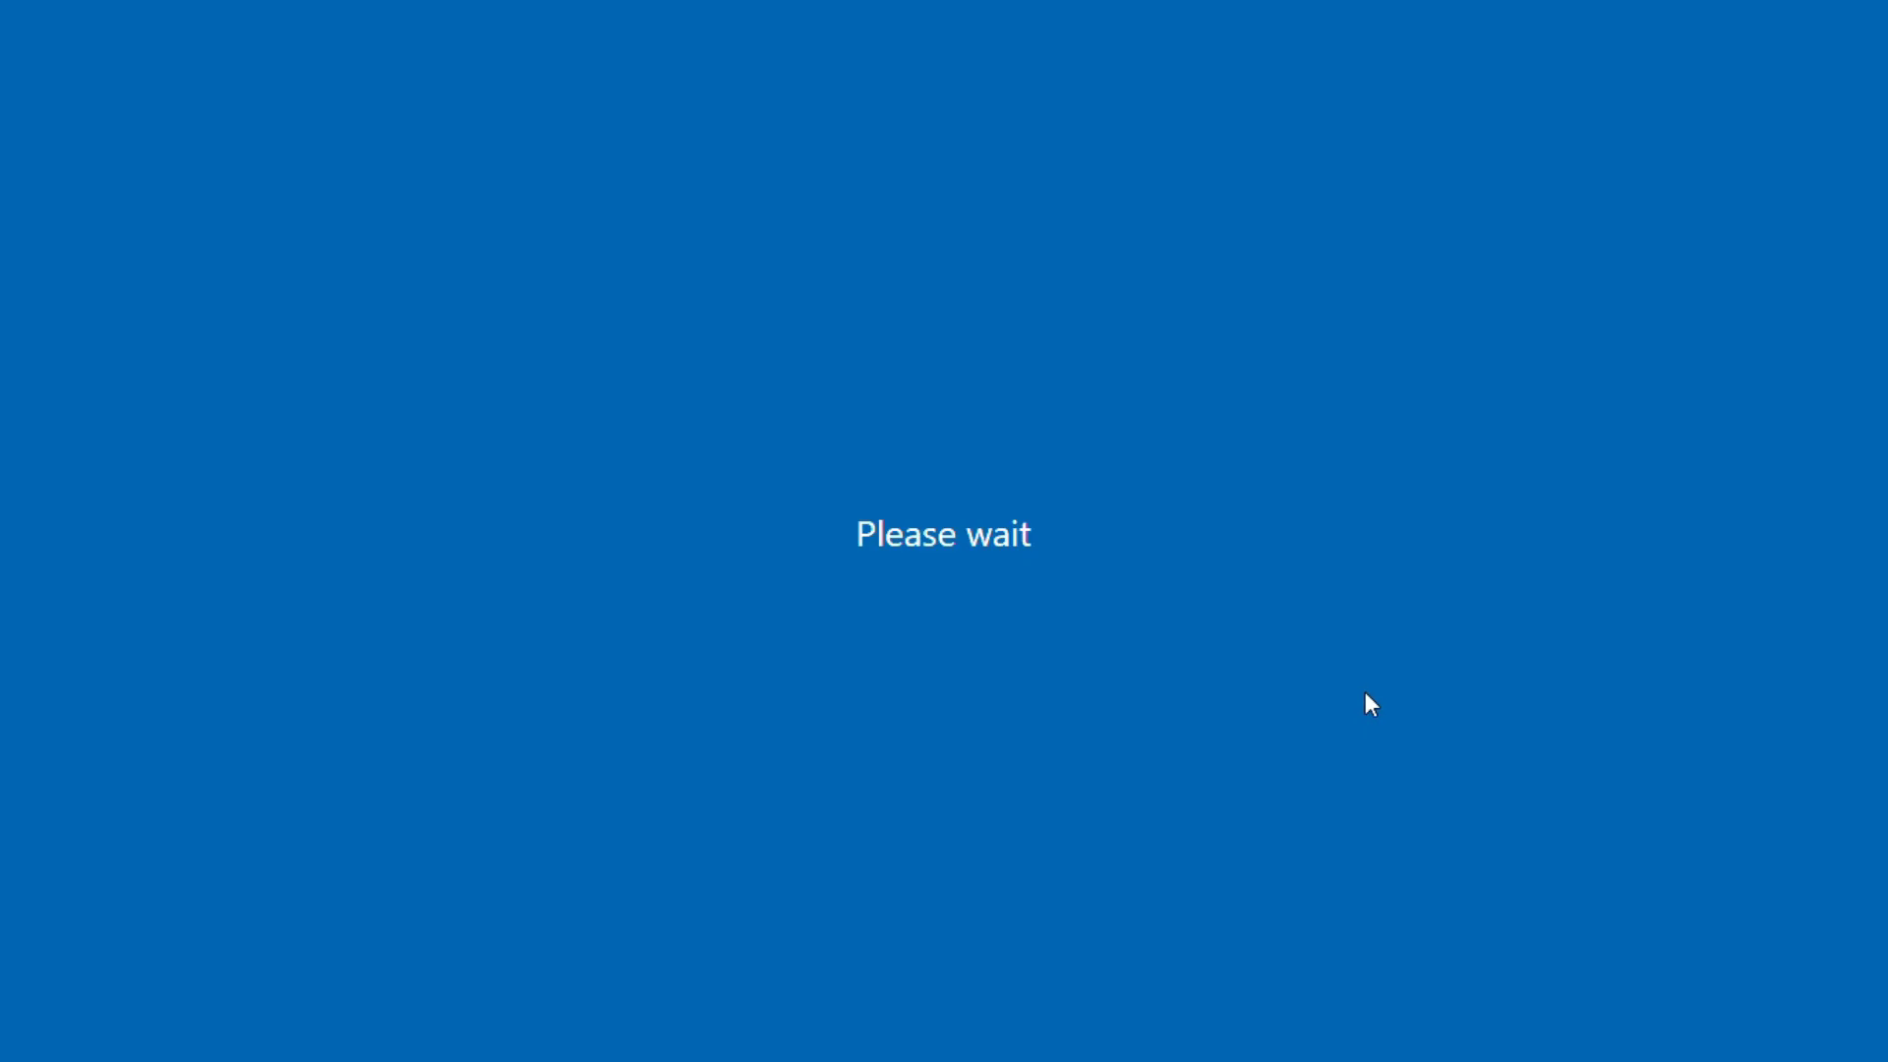
- Apply the Desert contrast theme, followed by the Dusk contrast theme
click(1568, 600)
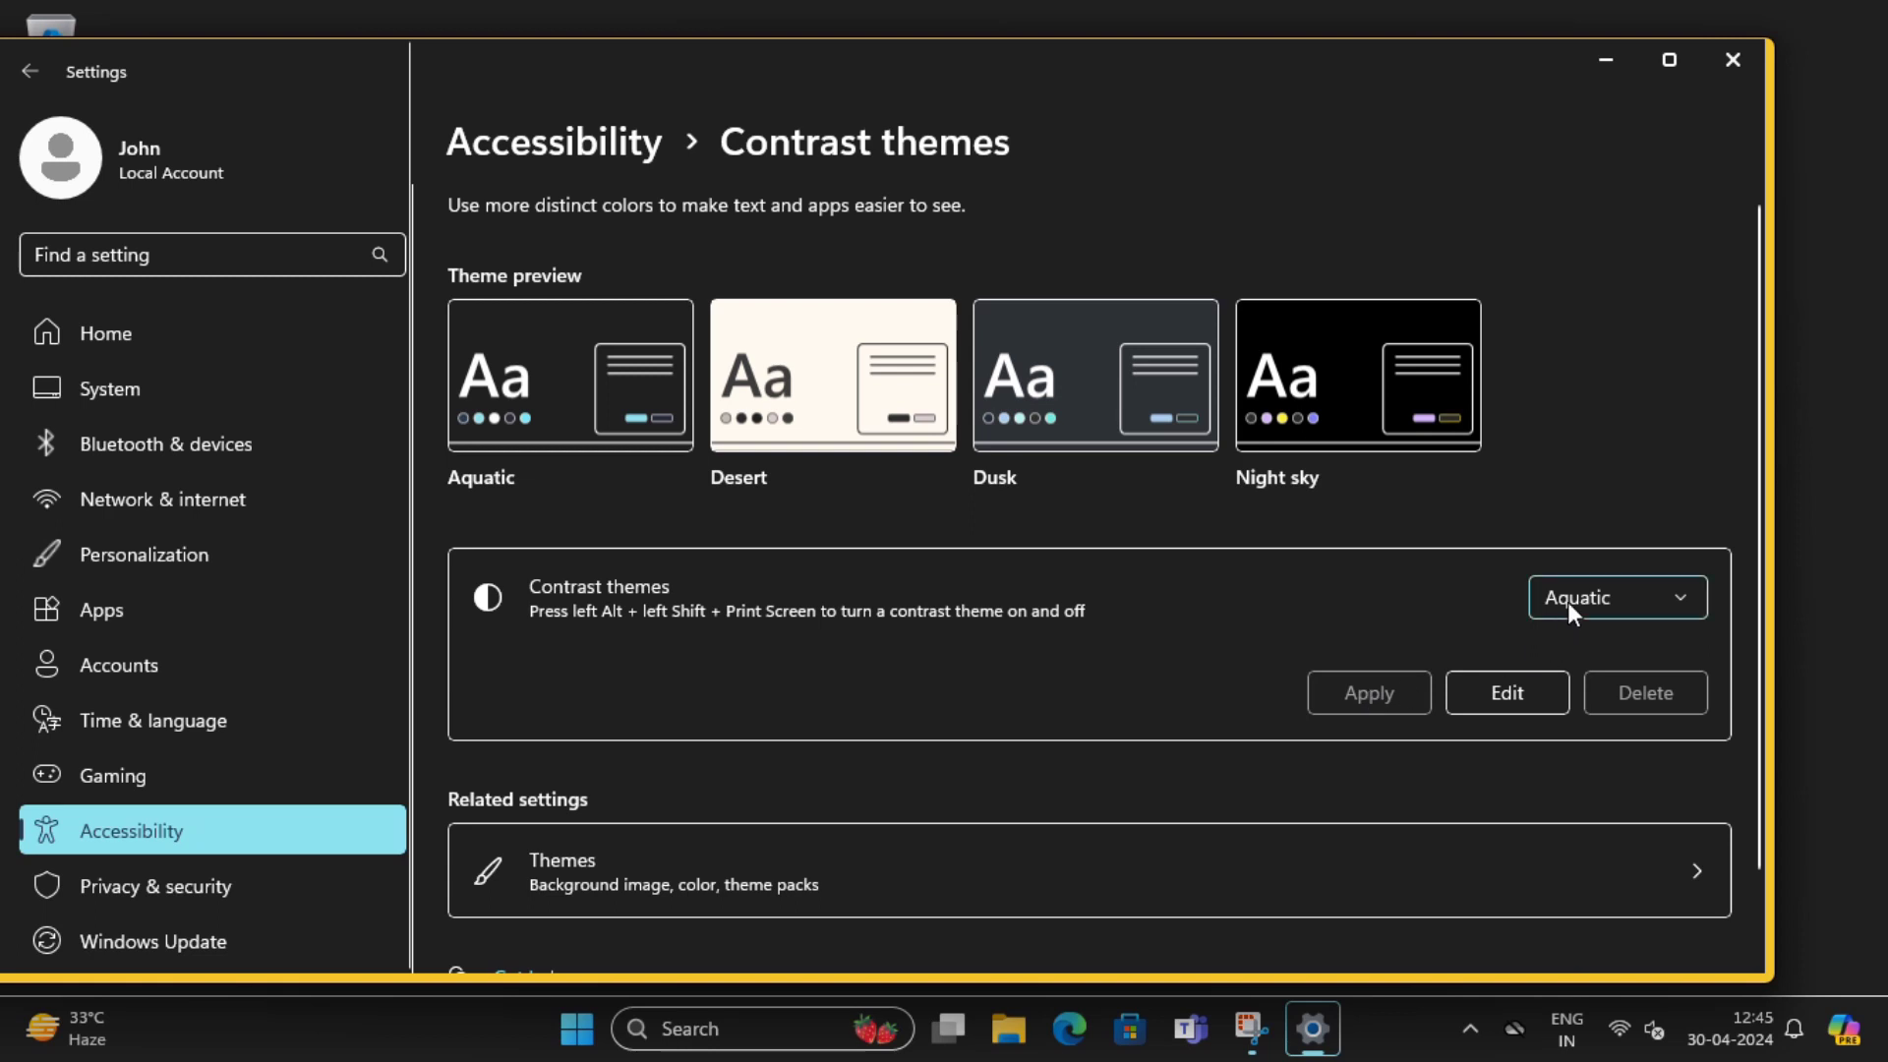
click(1577, 651)
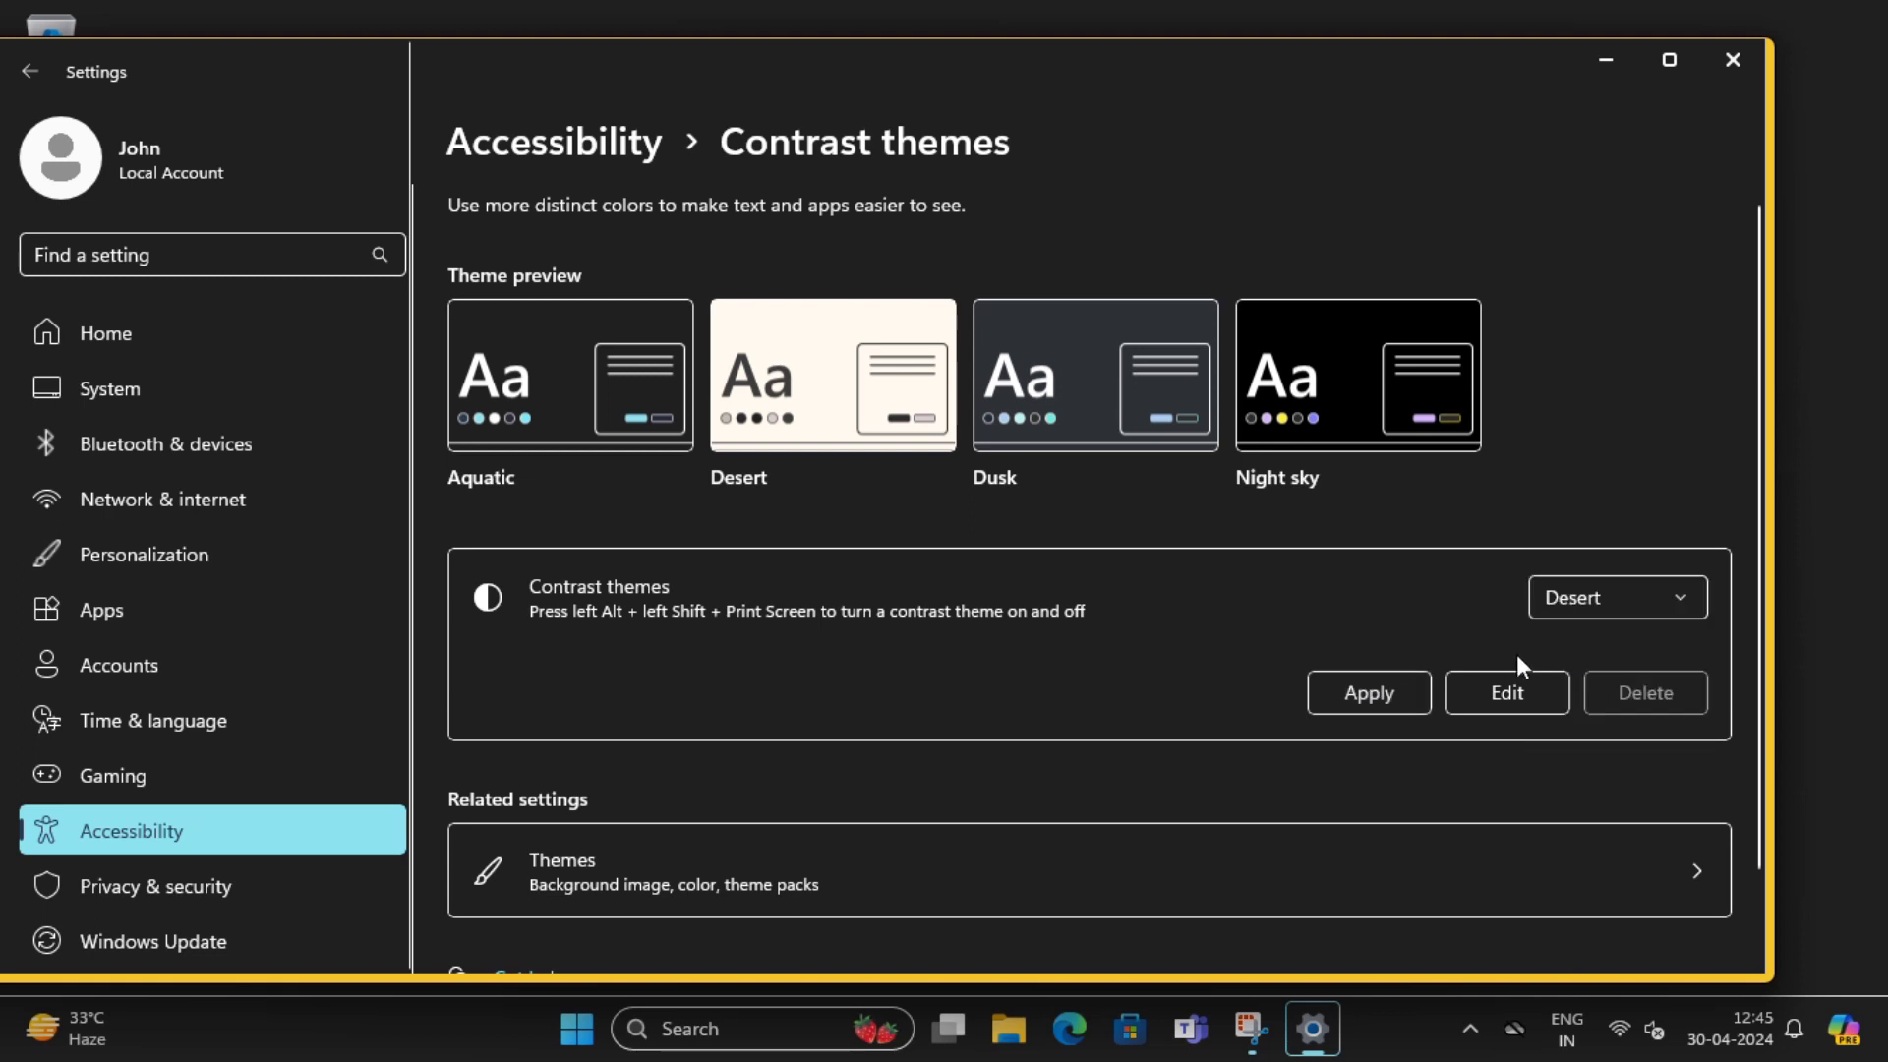
click(1377, 688)
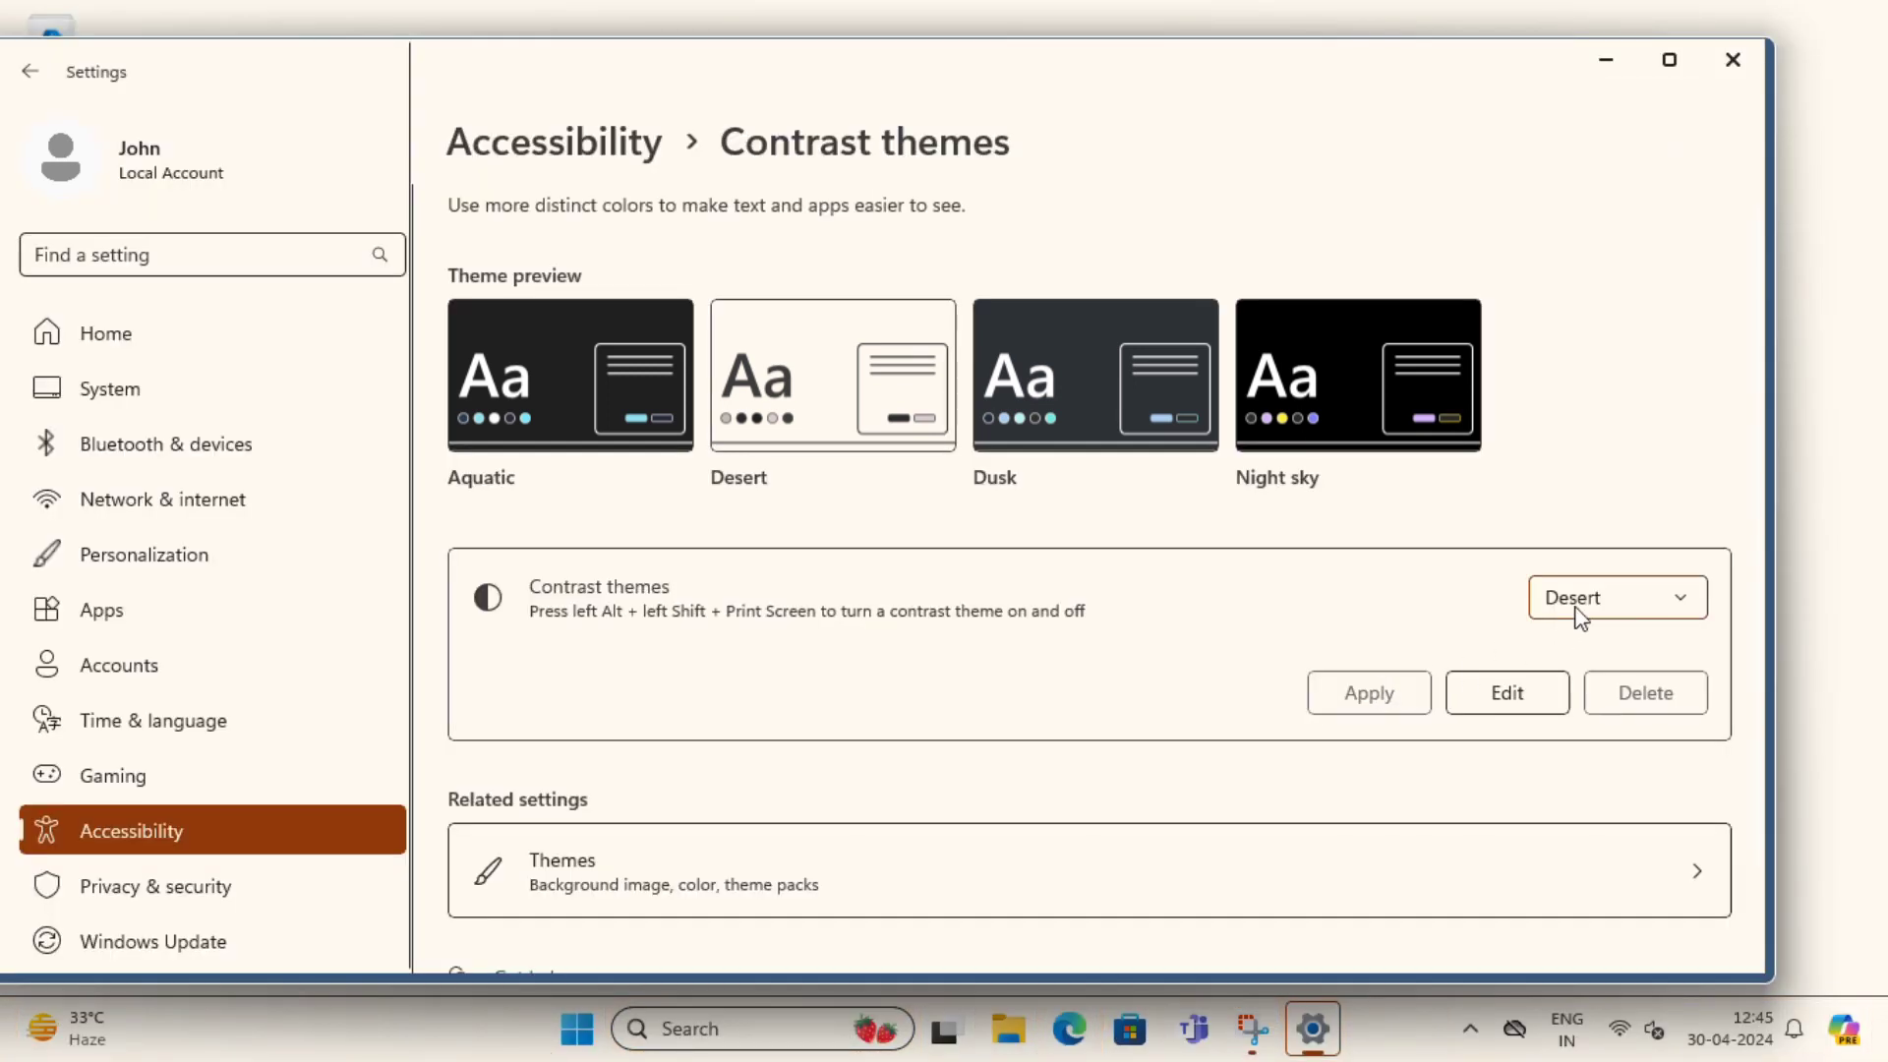
click(1580, 617)
click(1574, 651)
click(1389, 704)
- Apply the Night sky contrast theme, and then turn contrast themes off by applying None
click(1578, 602)
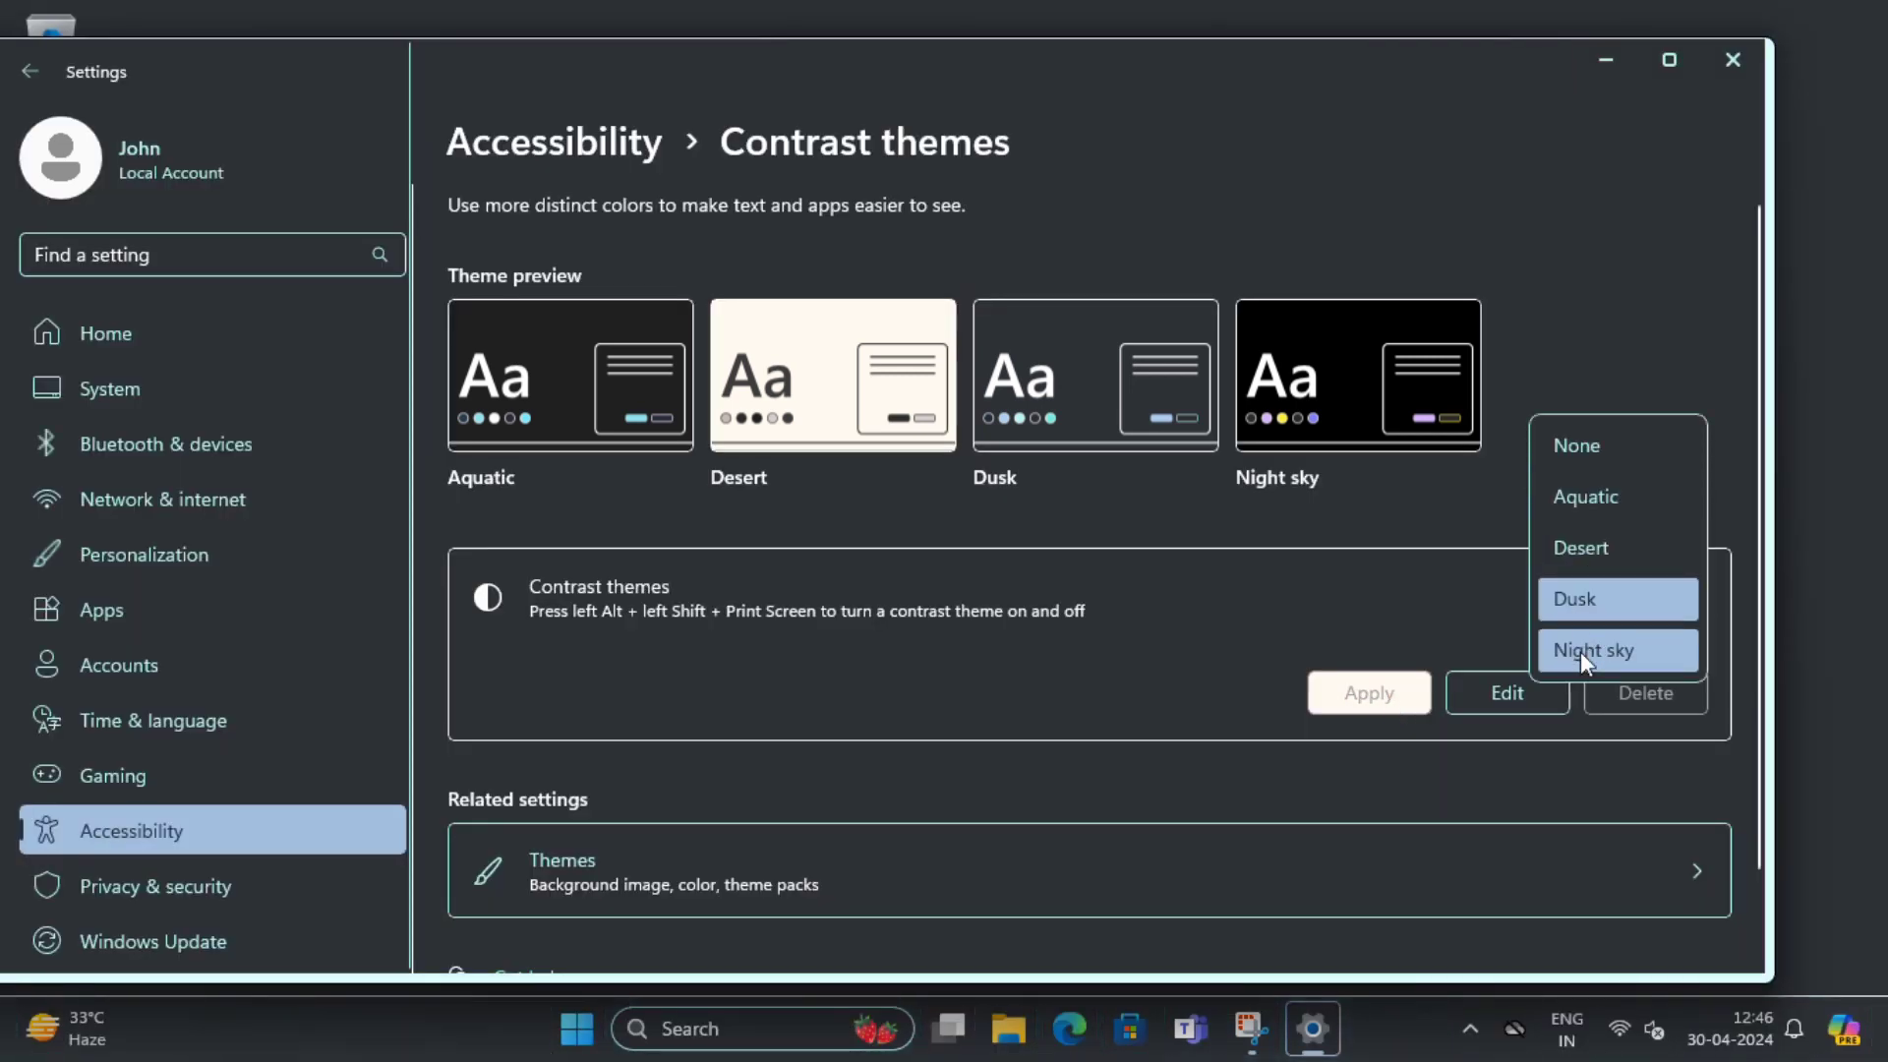
click(1580, 651)
click(1369, 679)
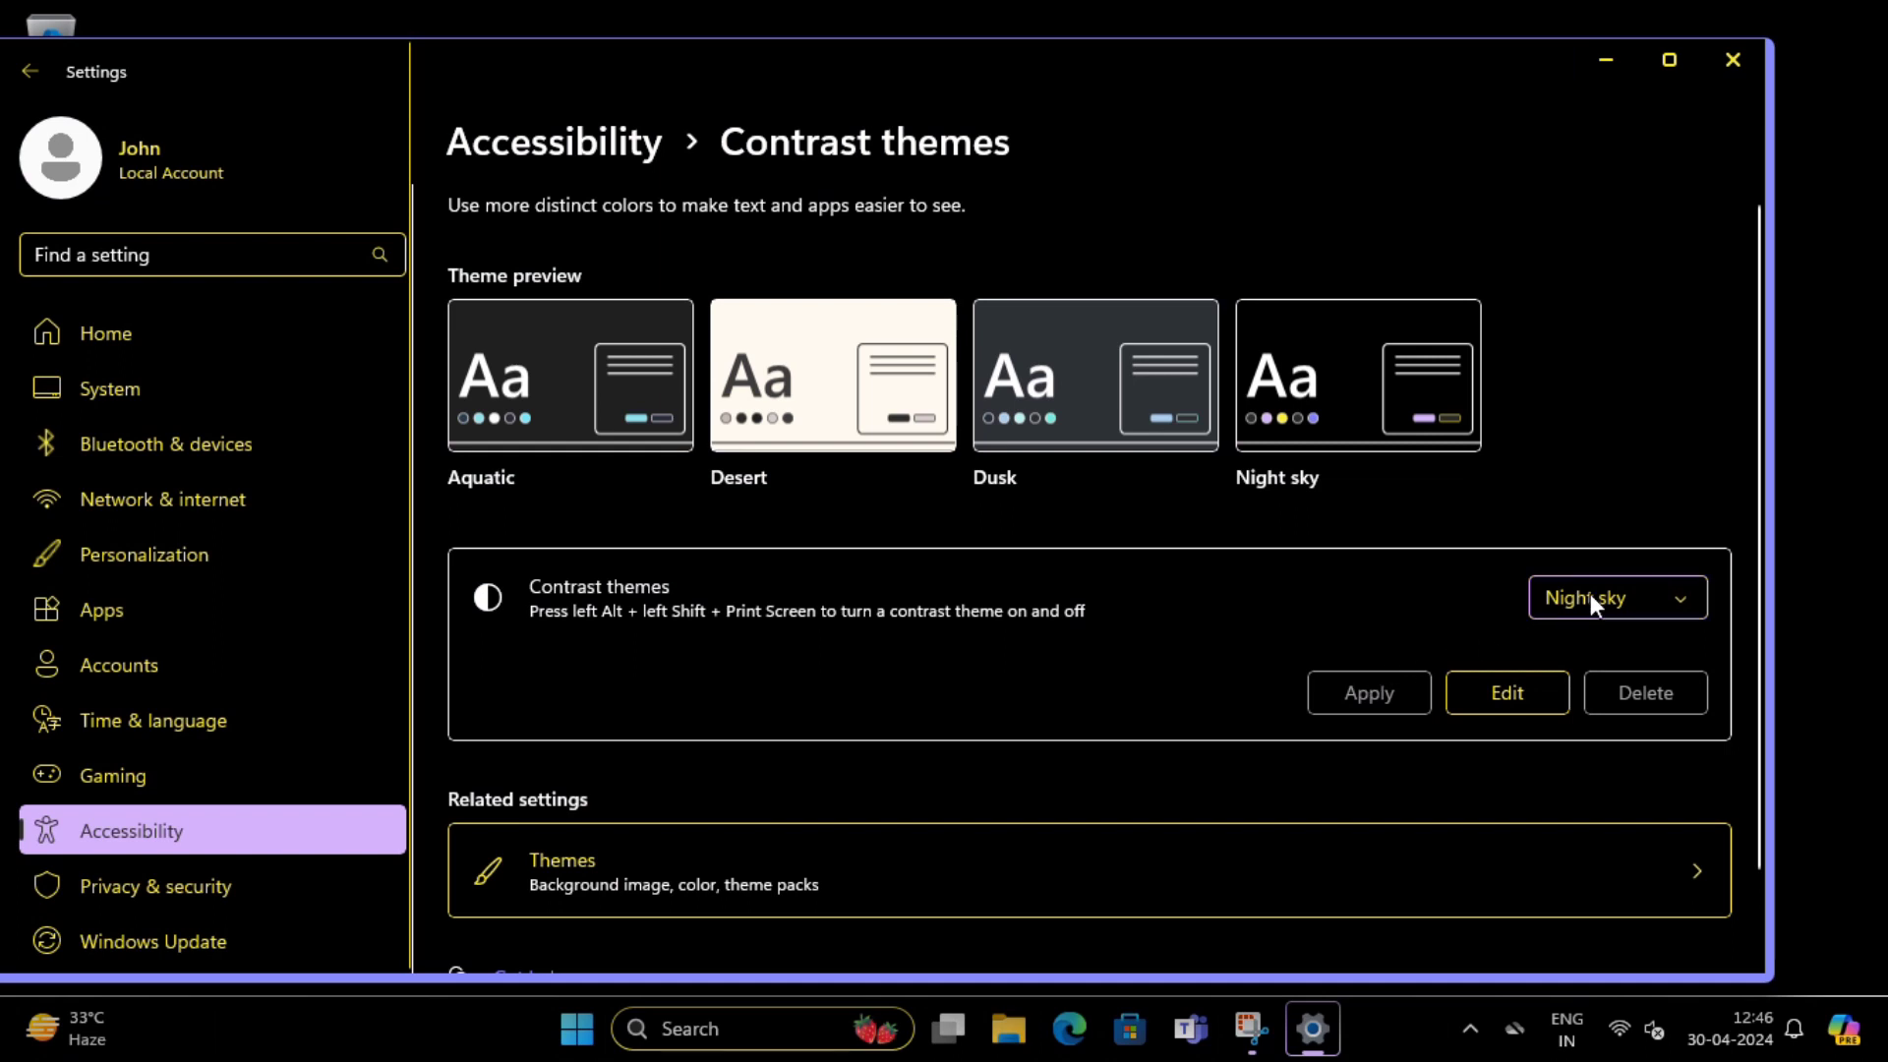
click(1590, 593)
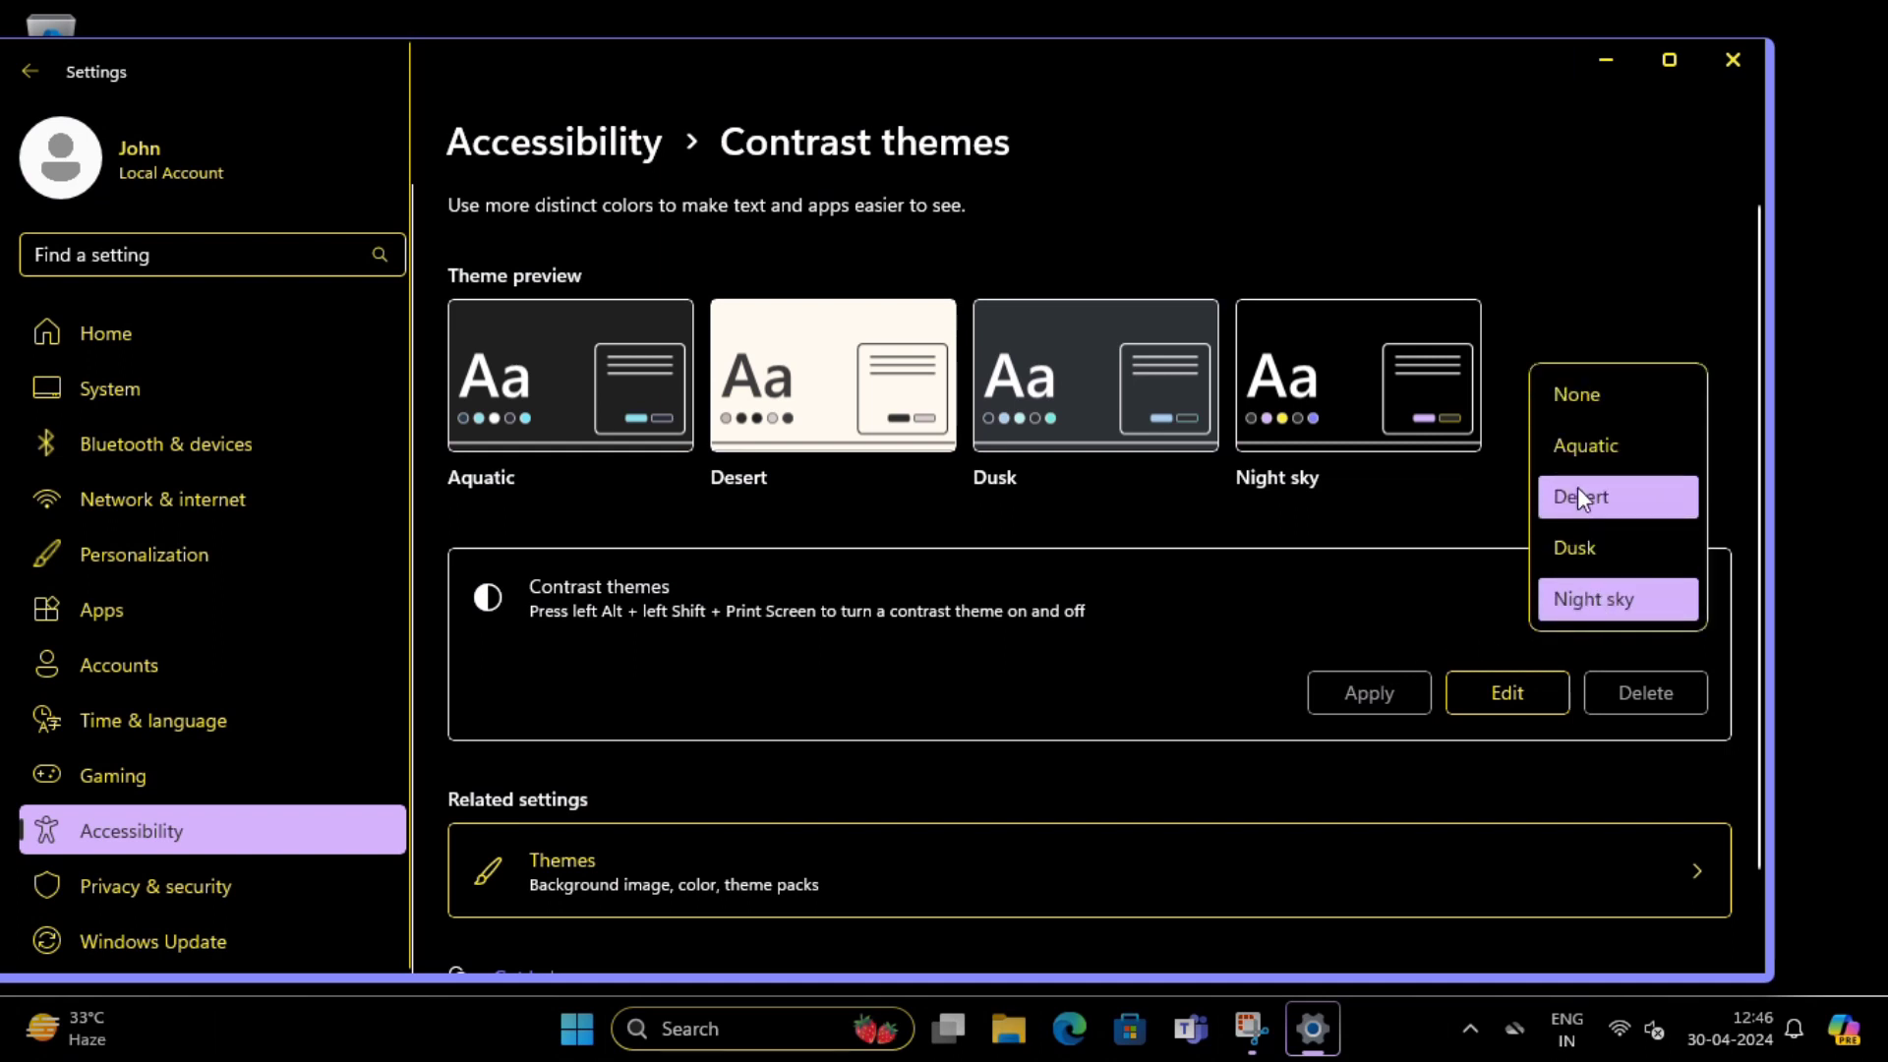
click(1585, 399)
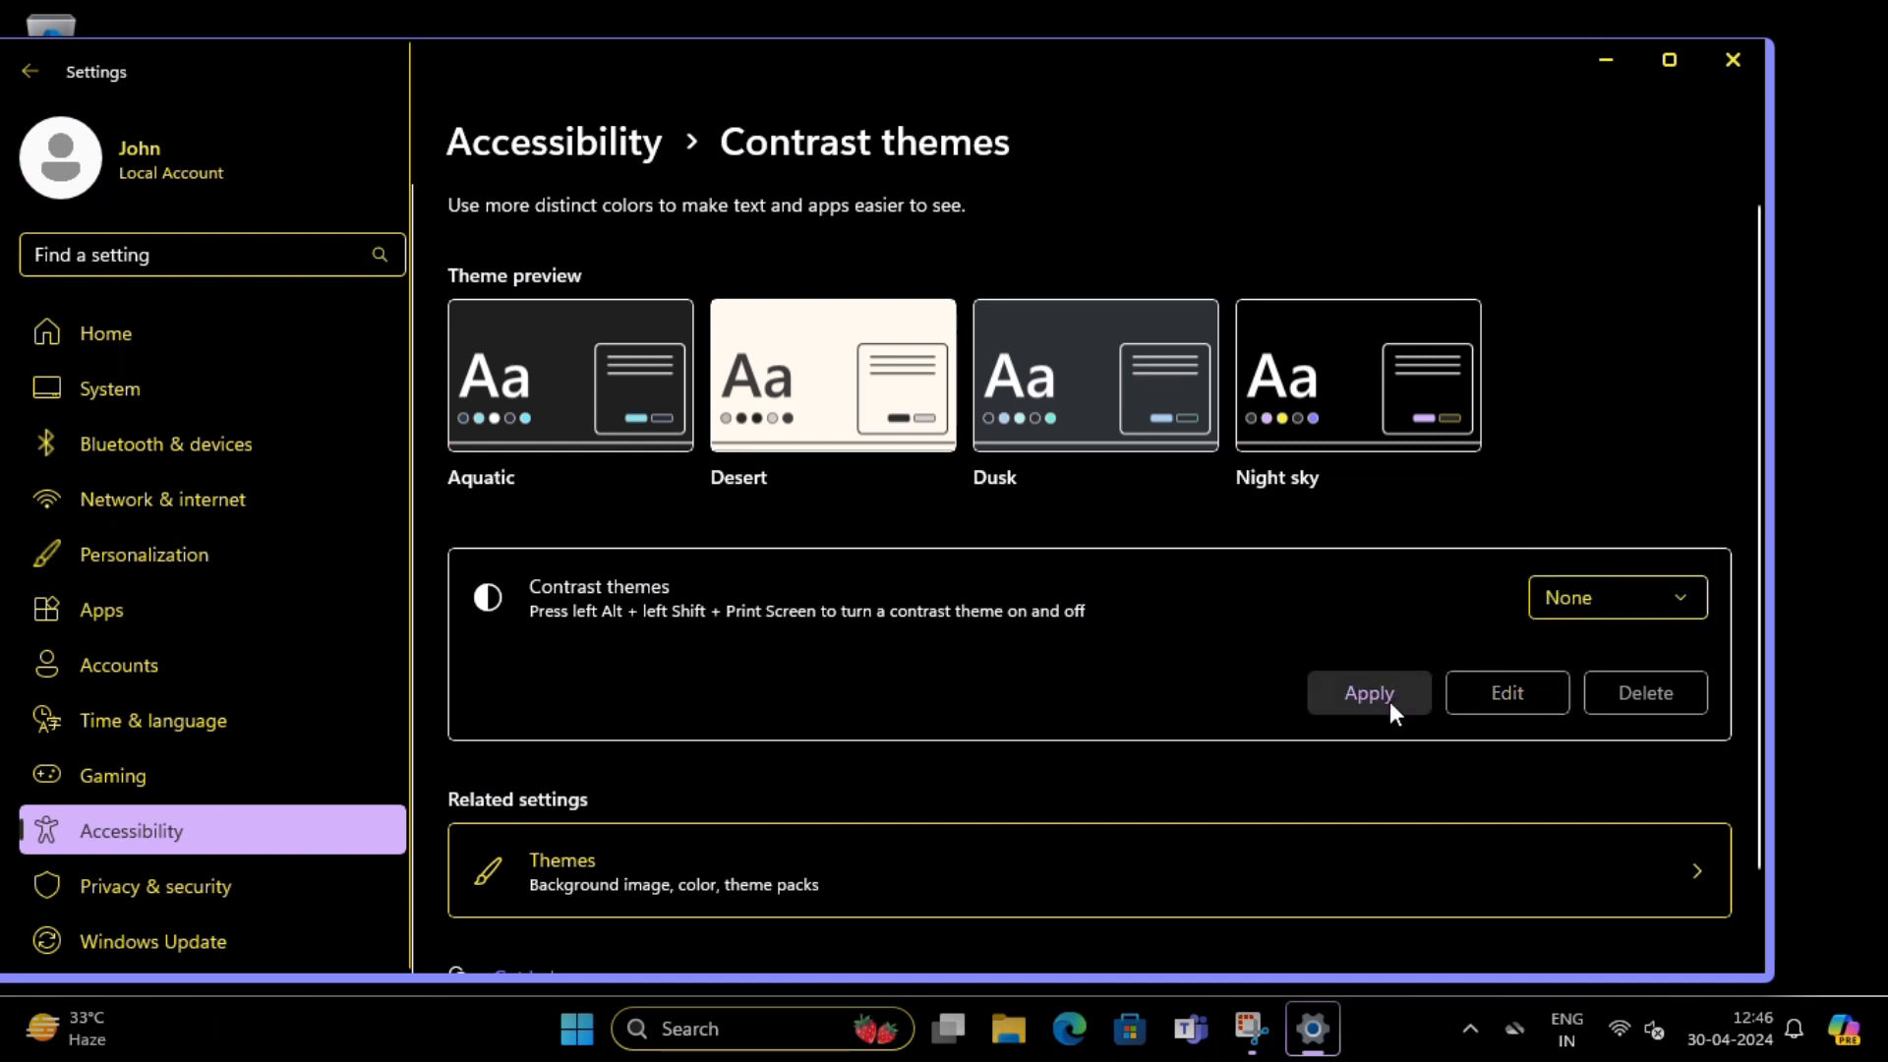
click(1389, 700)
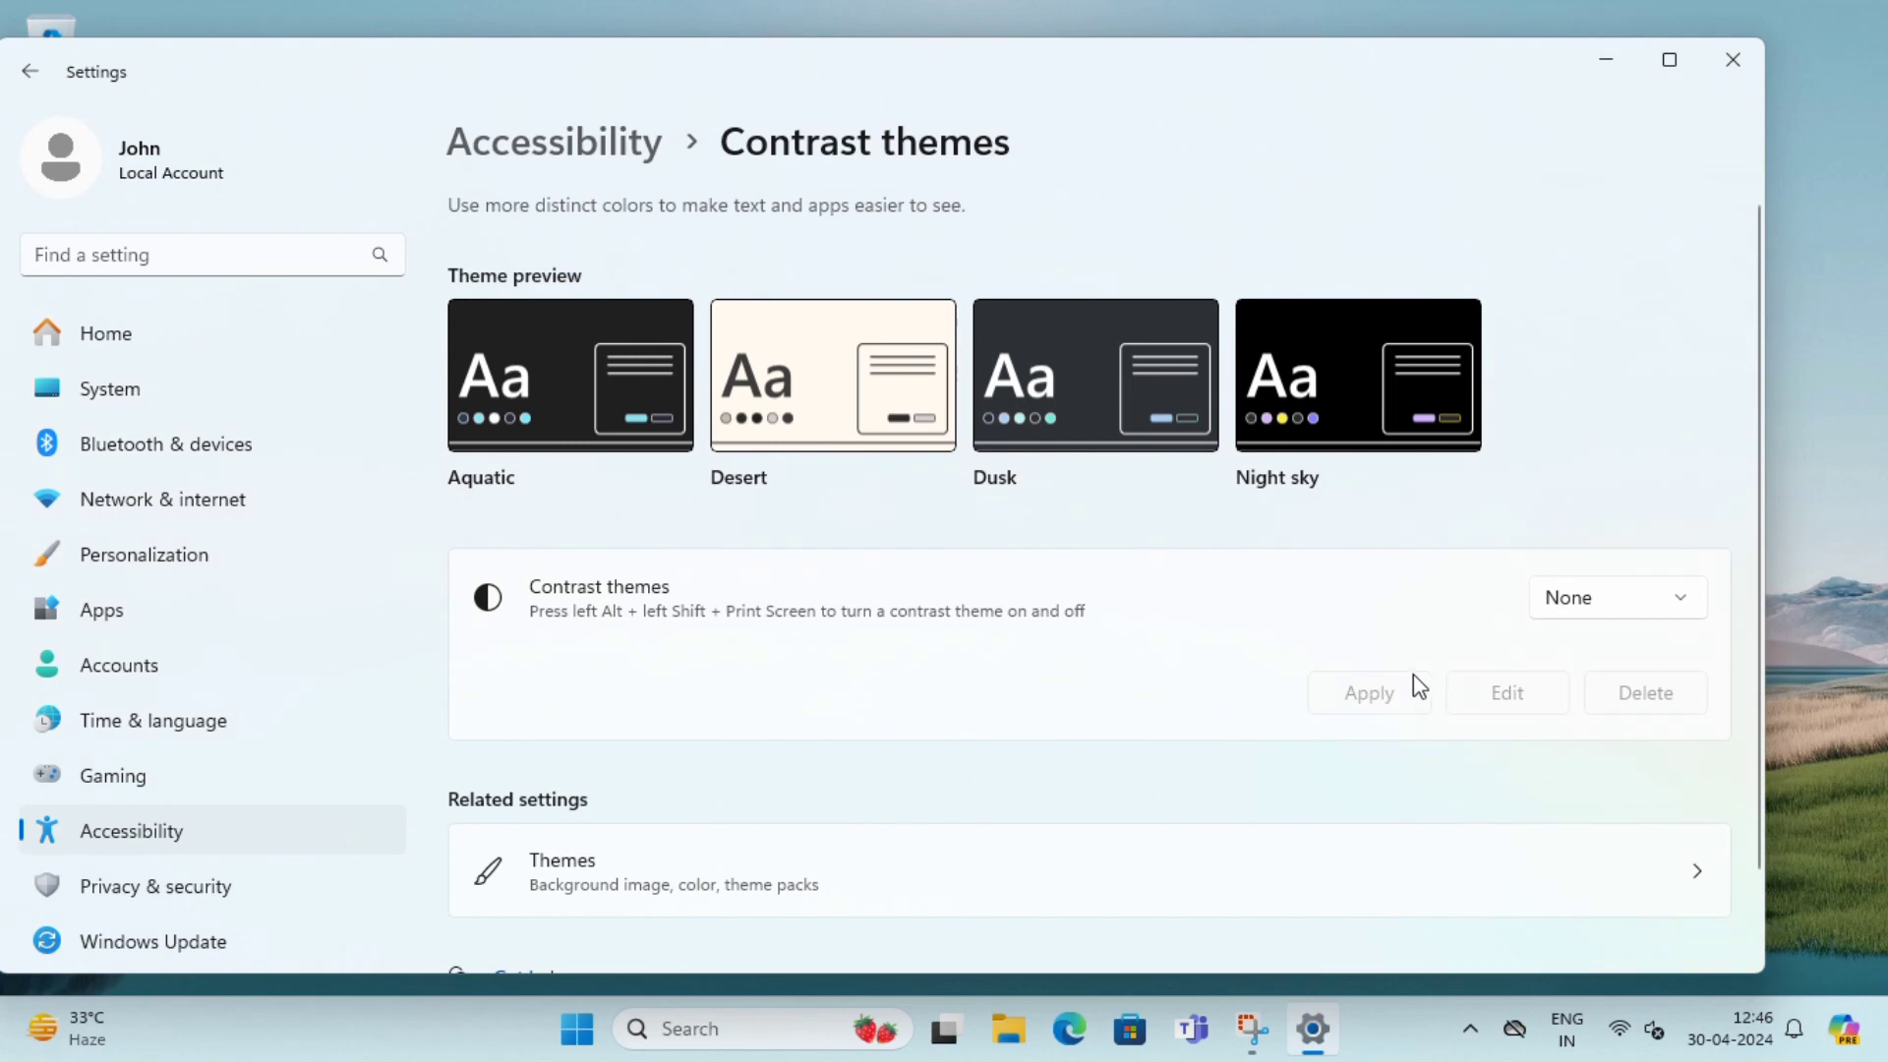
- Return to the main Personalization page, open its Themes settings and look through the available themes in a maximized window
scroll(679, 411, down, 2)
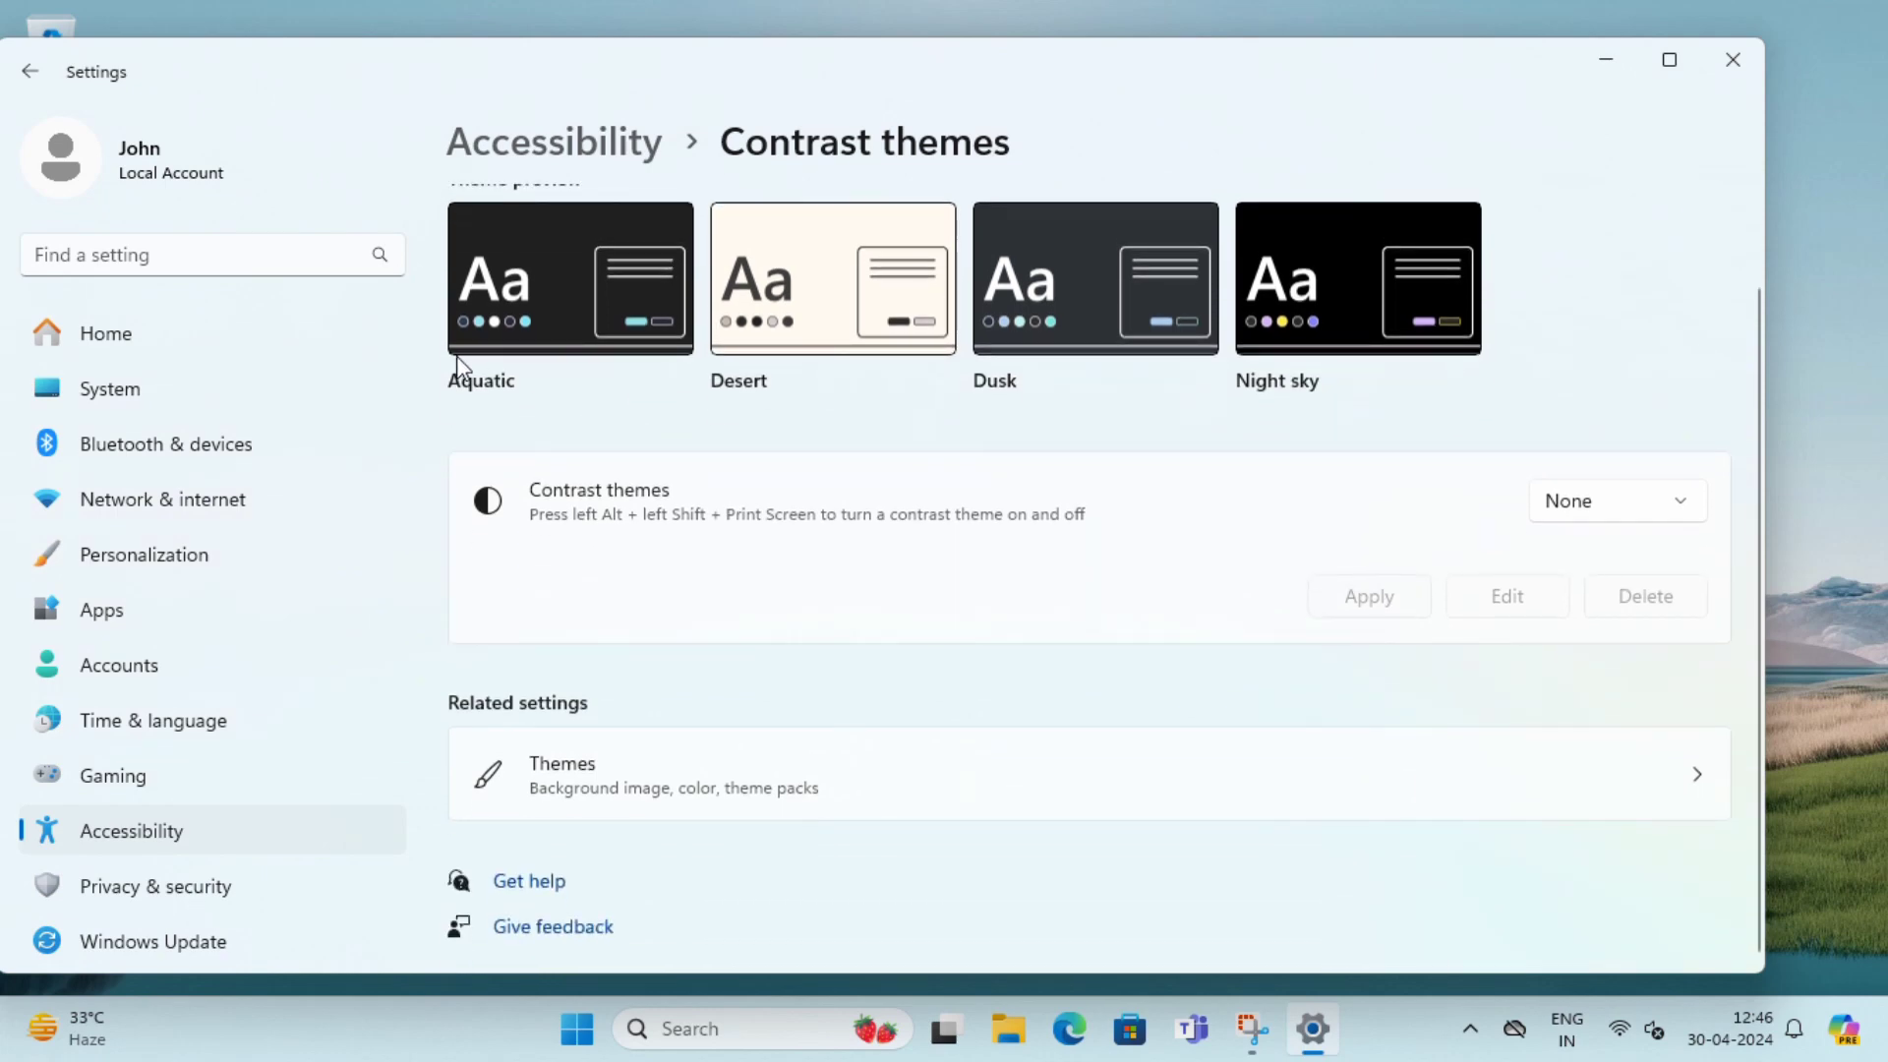
click(35, 82)
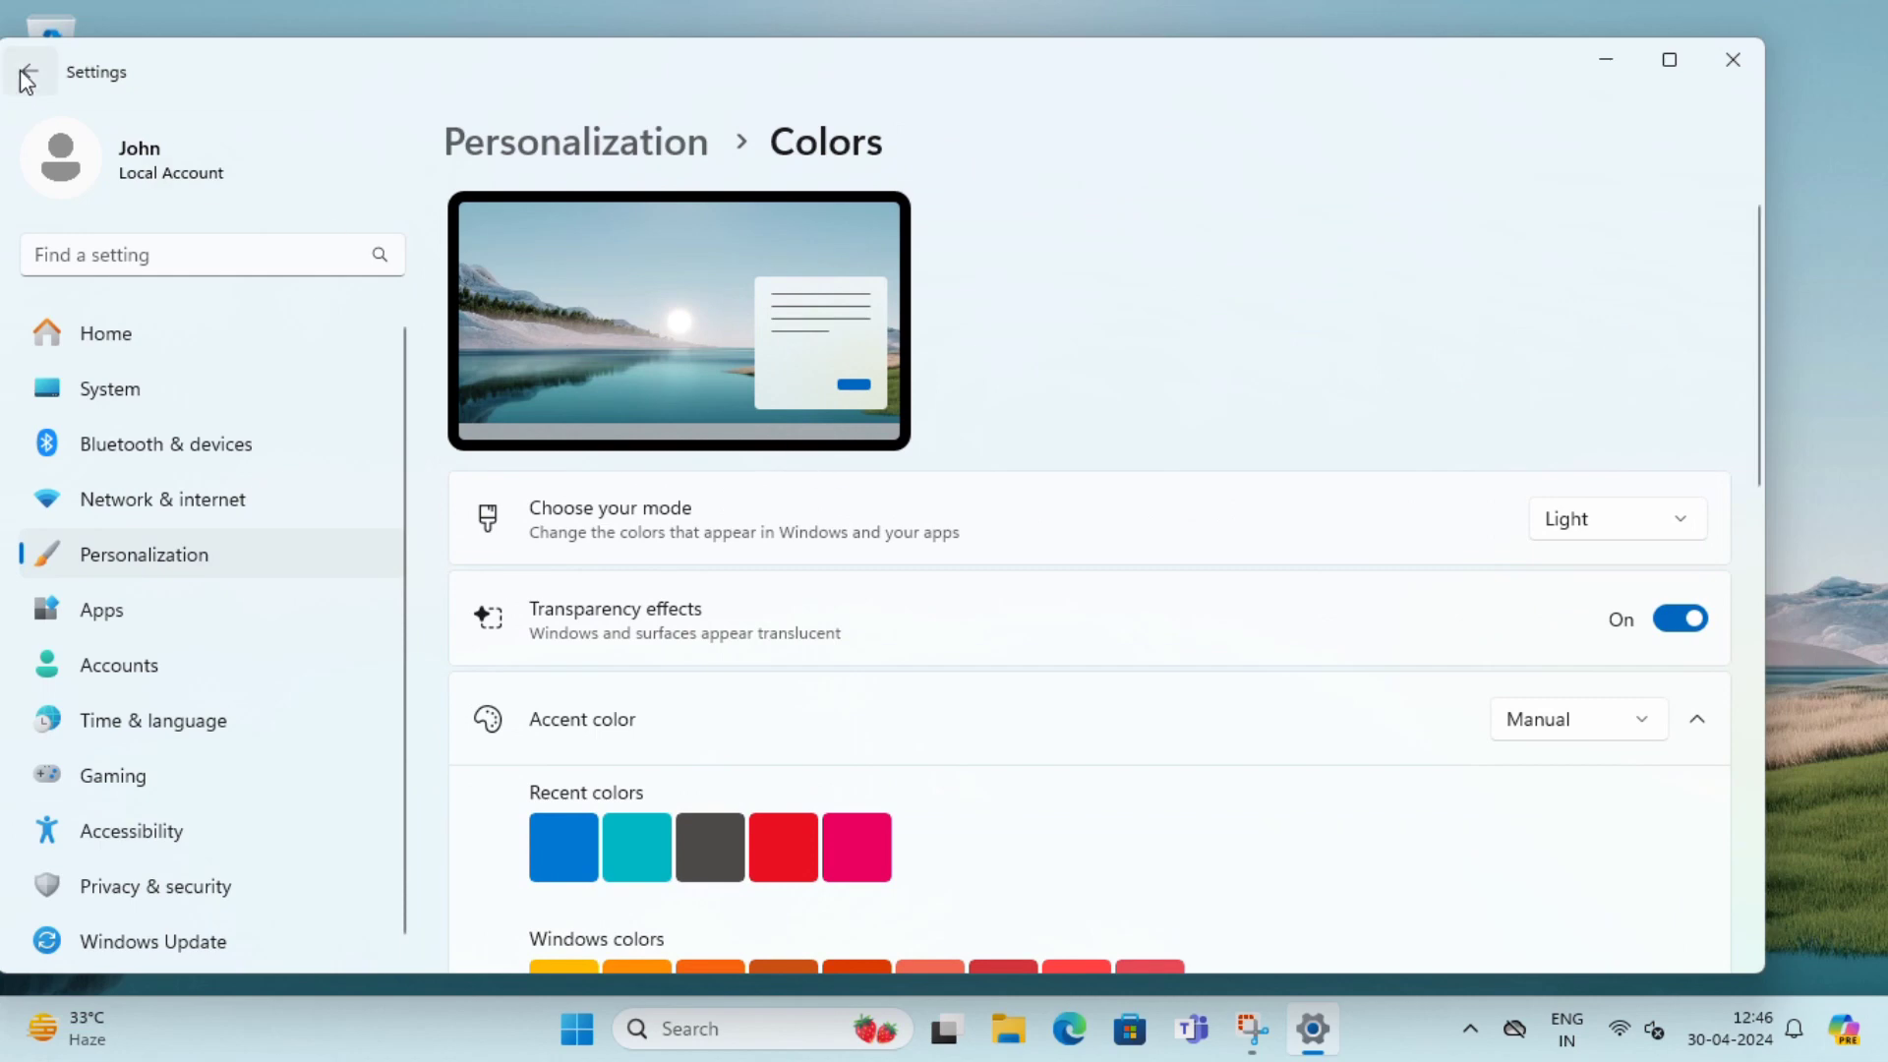
click(26, 79)
scroll(761, 599, down, 2)
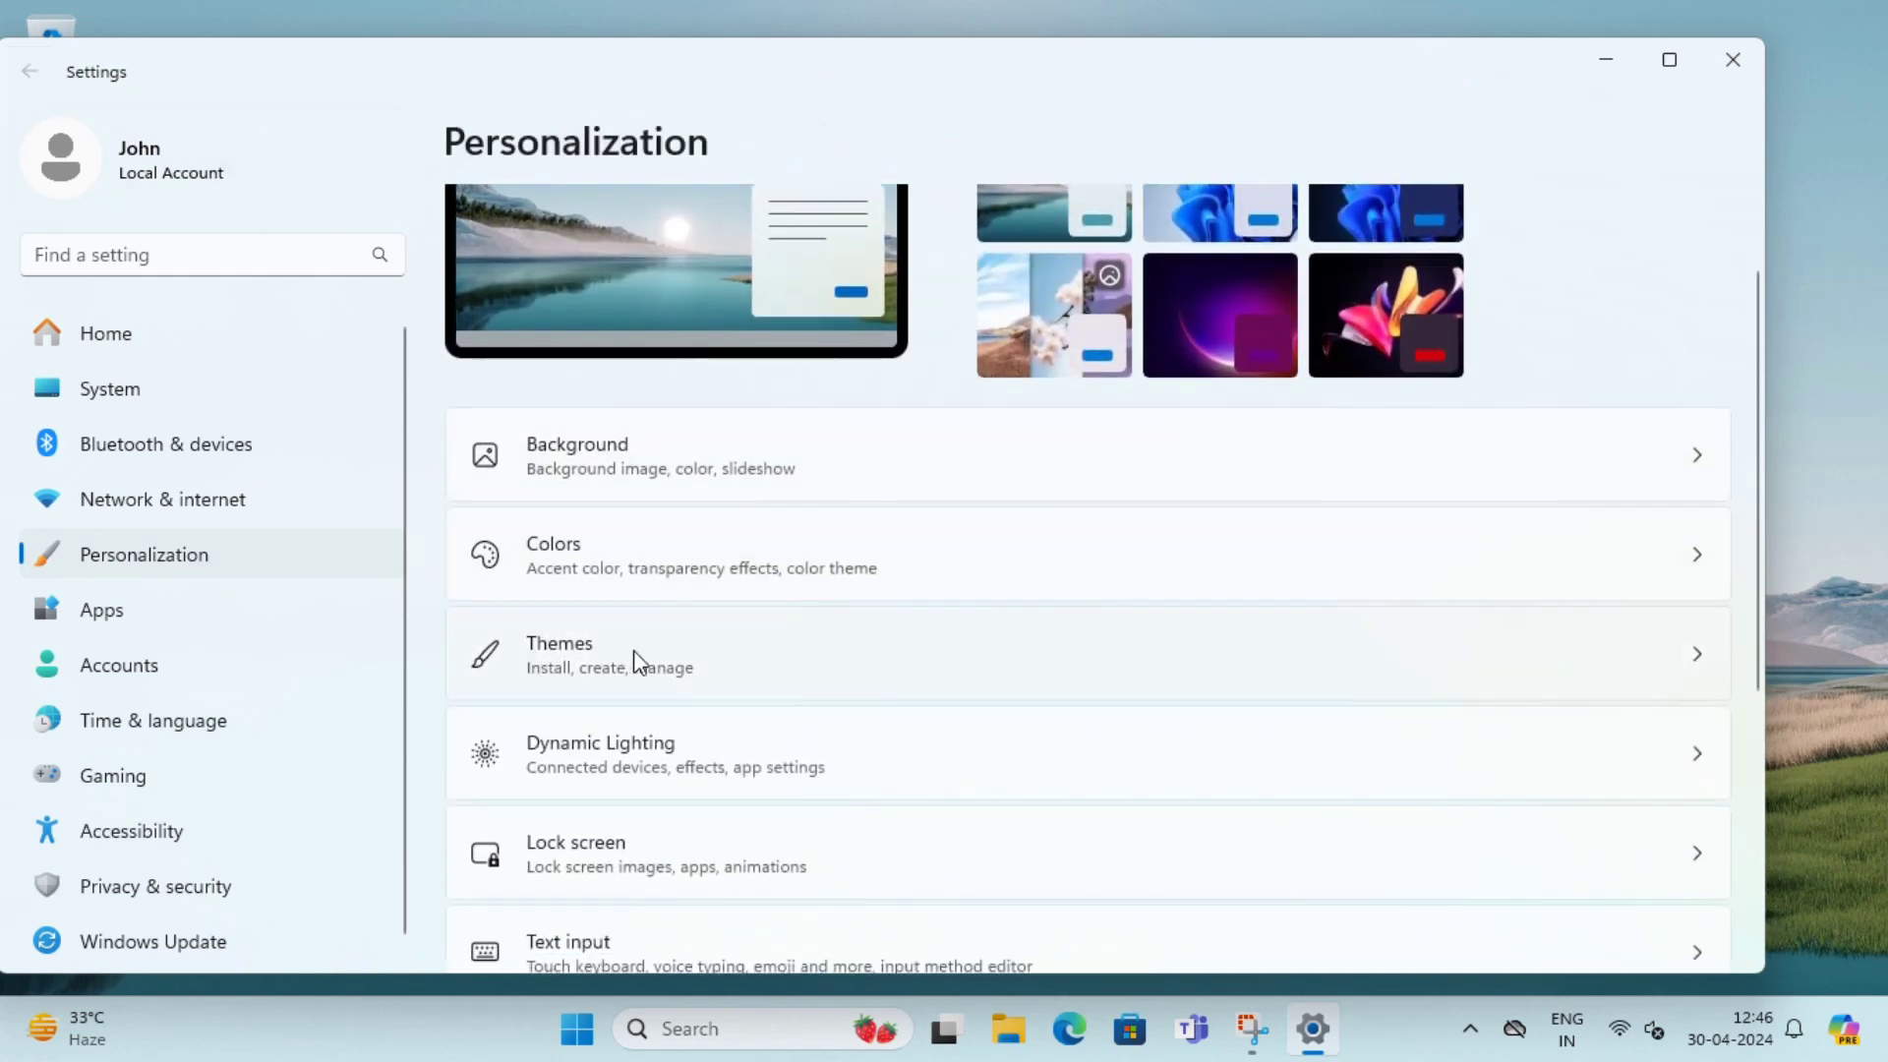
click(611, 671)
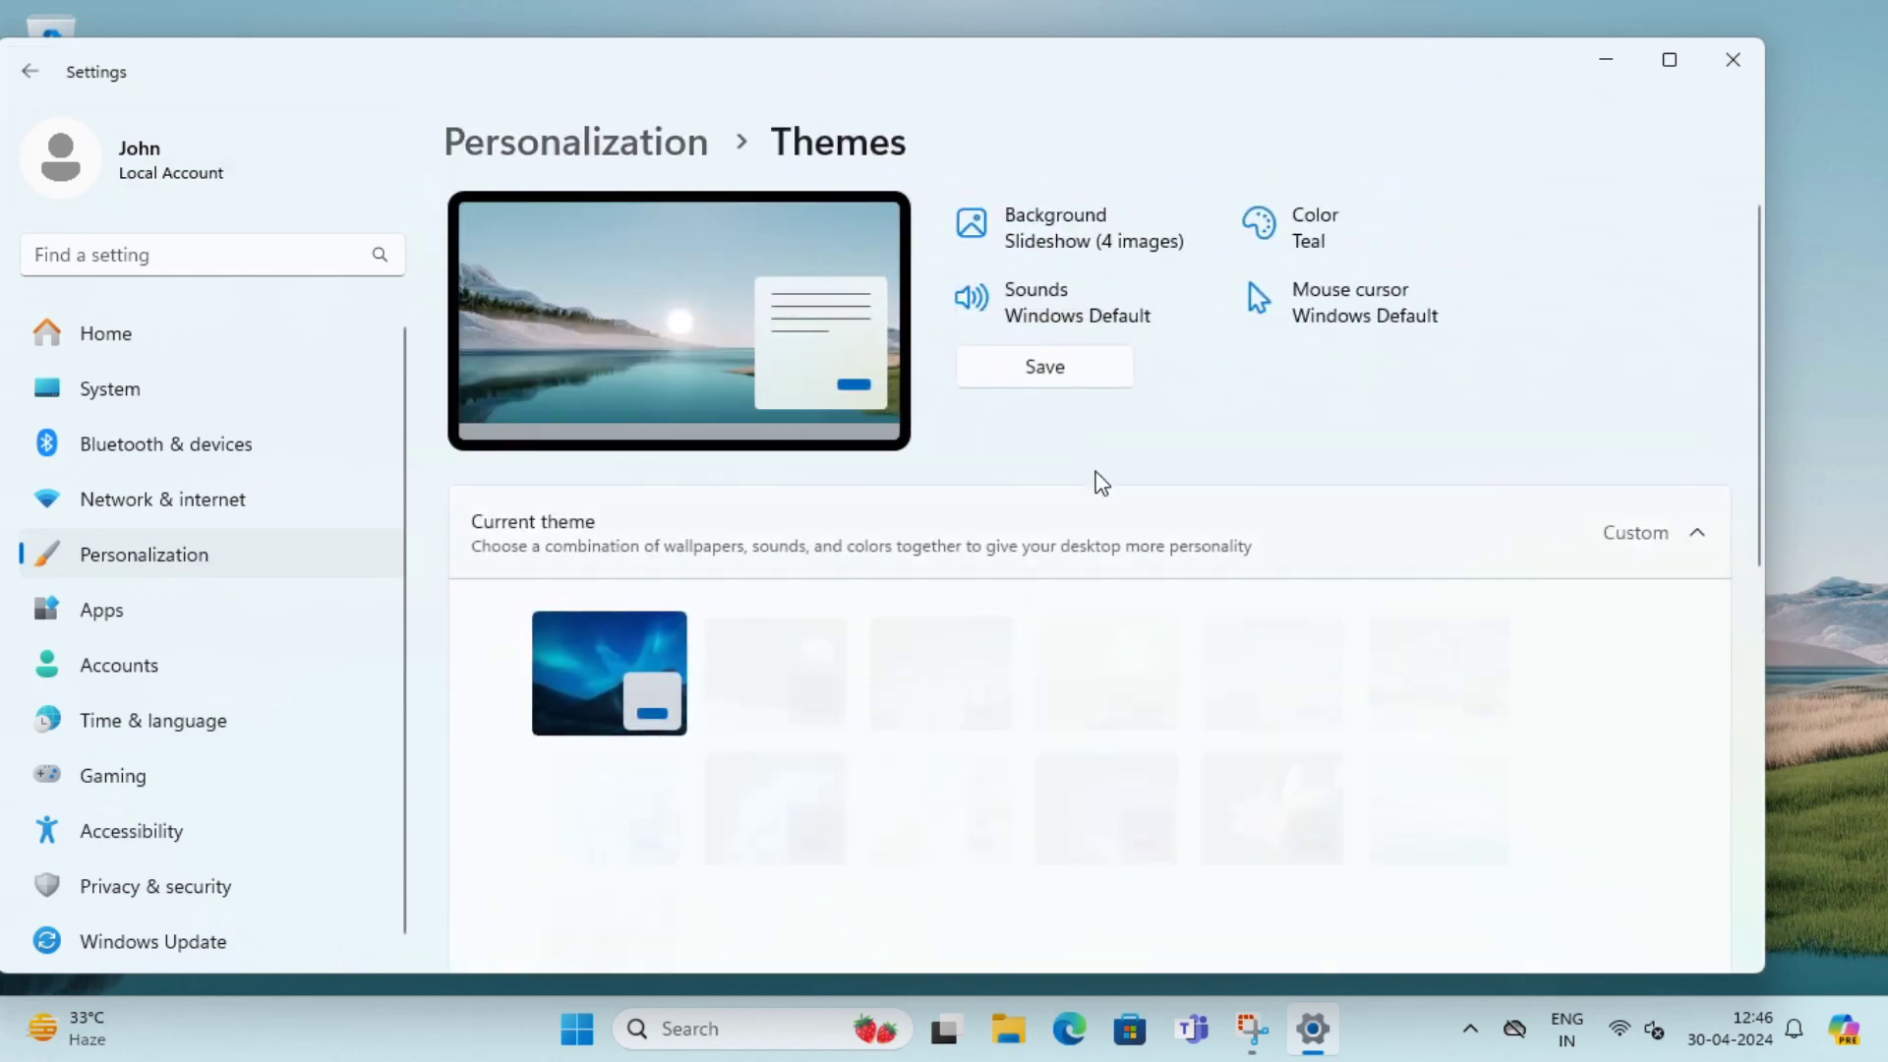
click(1669, 60)
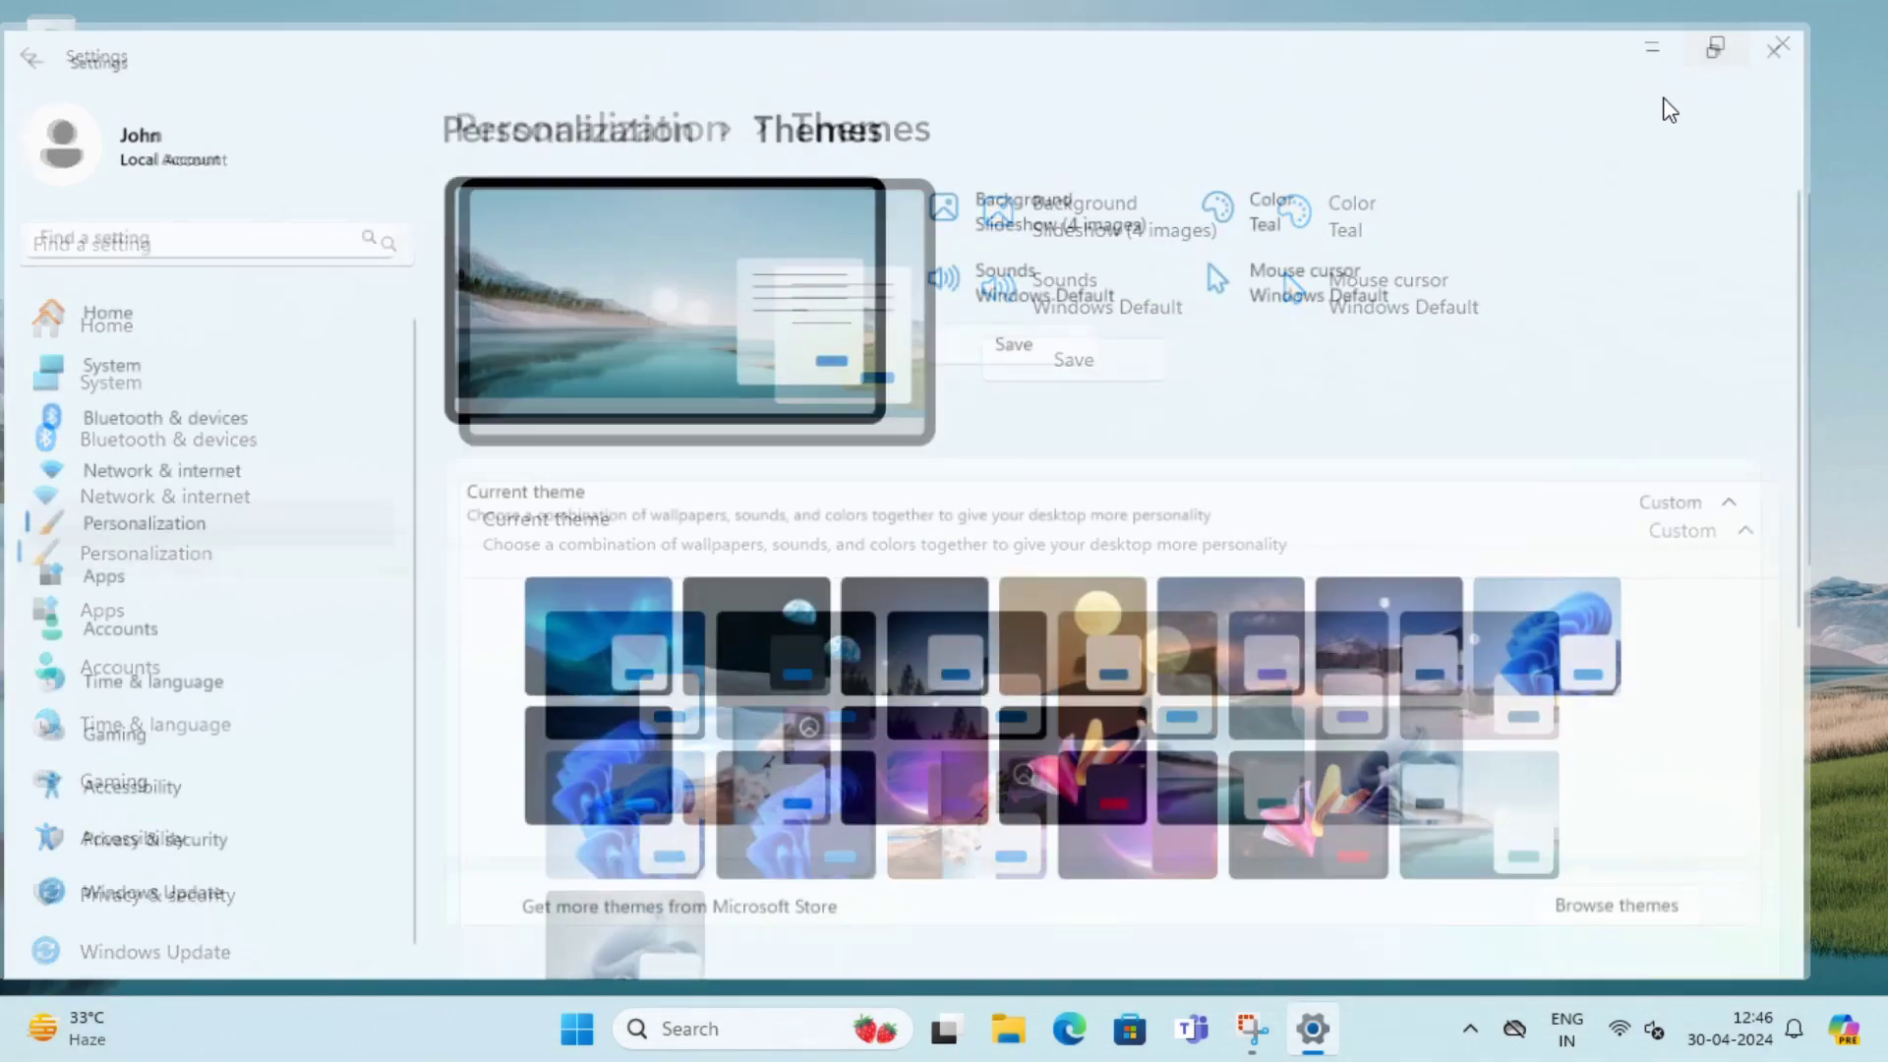
scroll(1432, 492, down, 1)
scroll(1425, 493, down, 5)
scroll(1403, 493, up, 5)
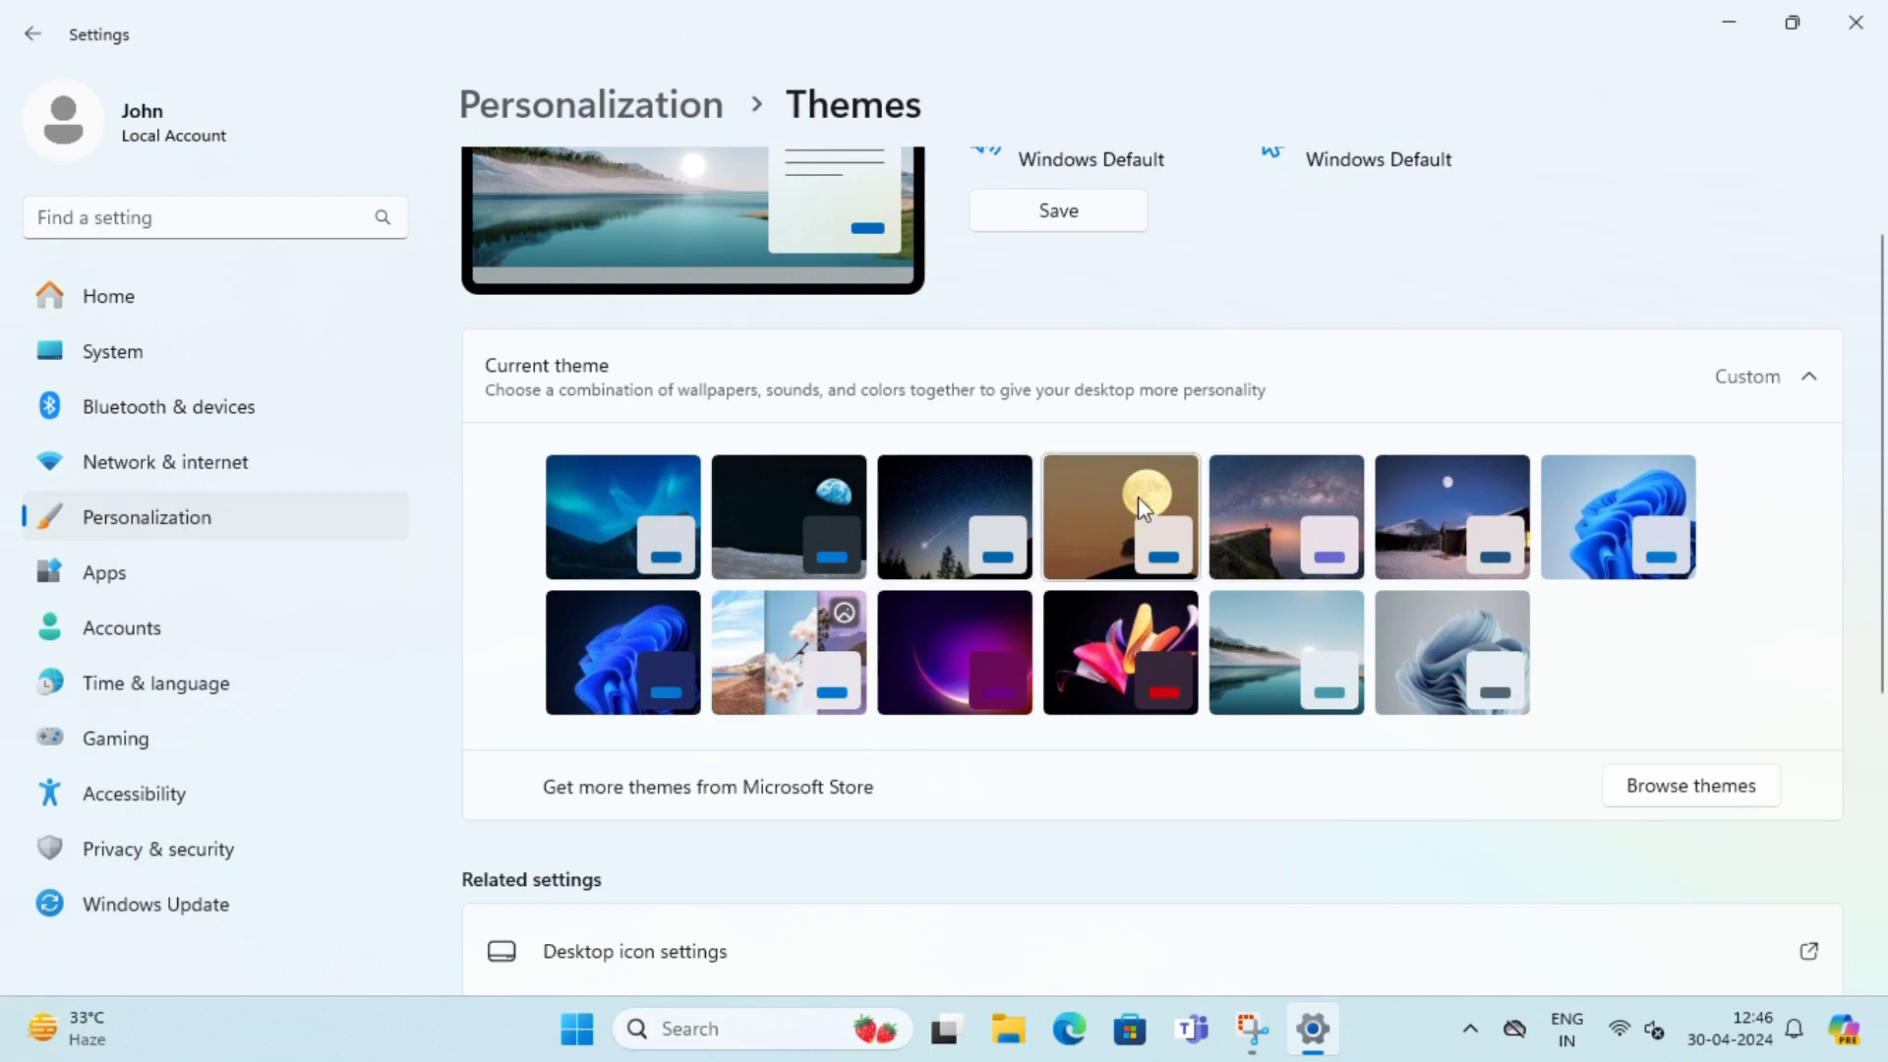
- Restore the Settings window, then reposition and resize it to leave part of the desktop uncovered beside it
double_click(1561, 25)
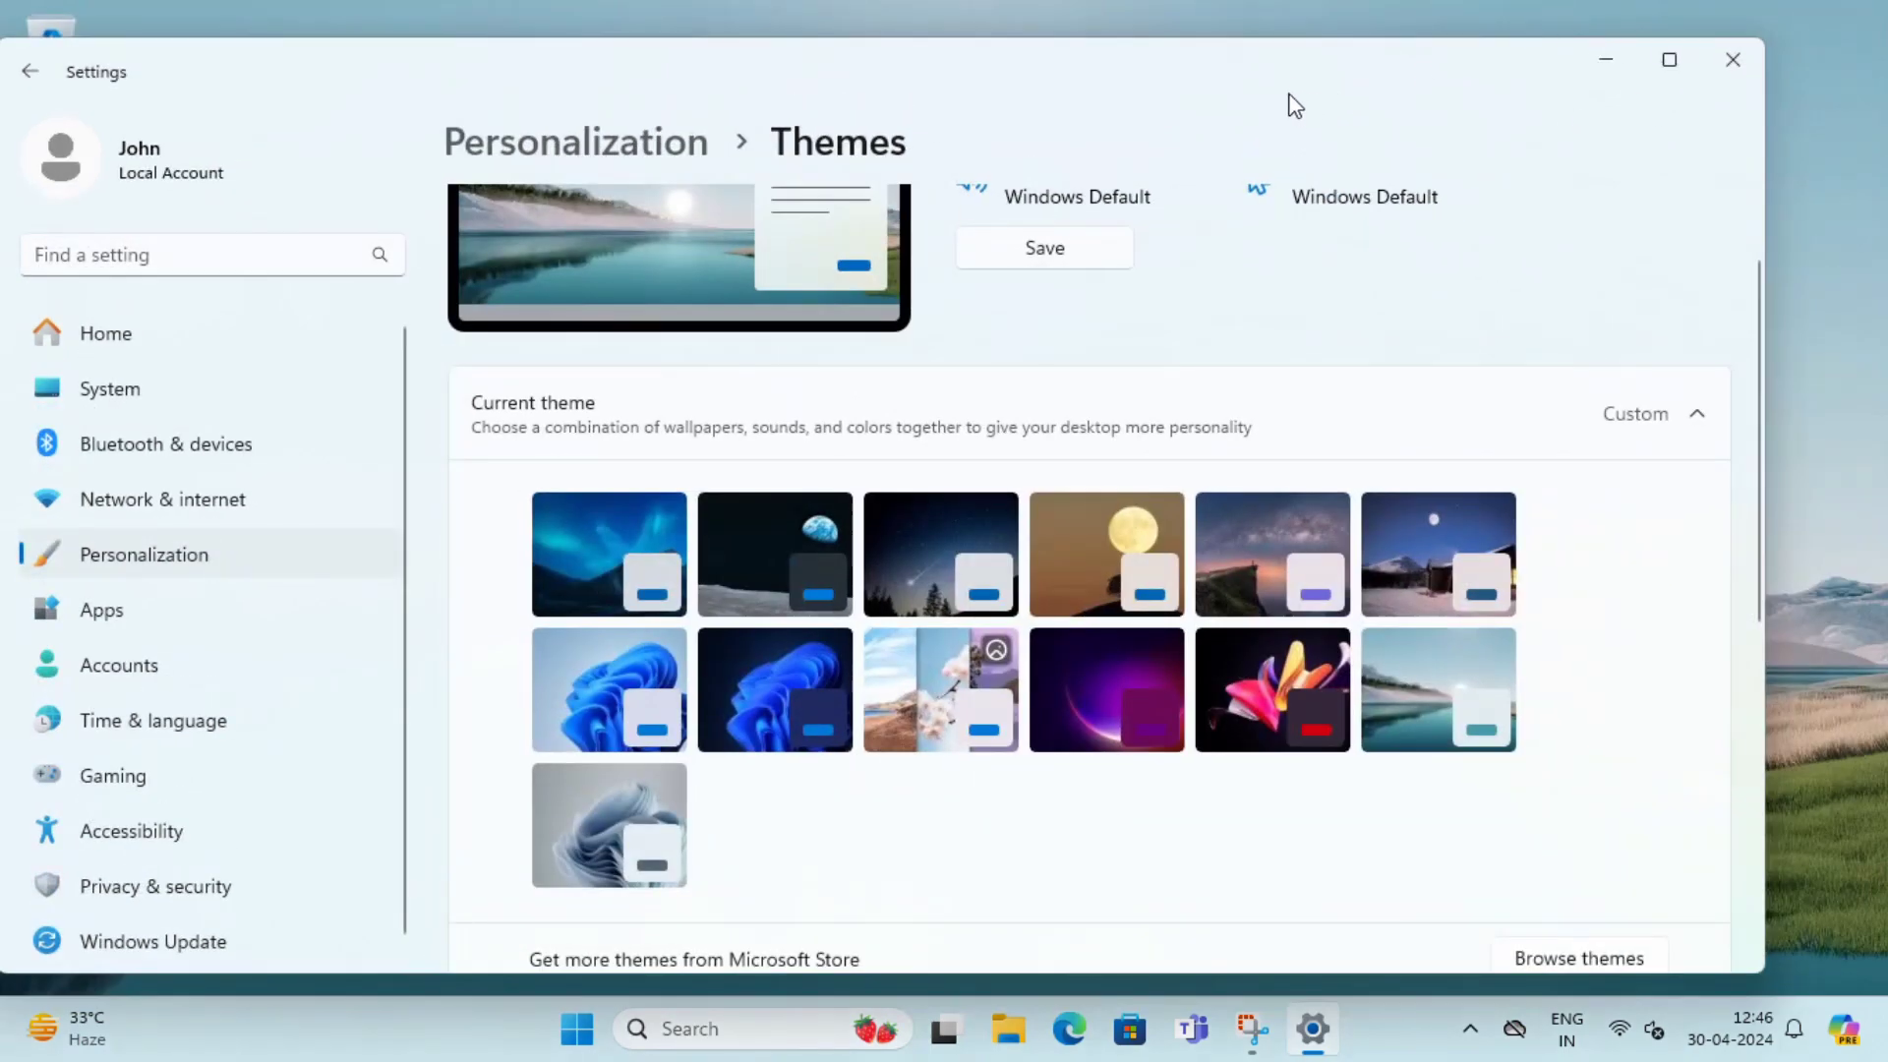
drag(1285, 102, 1883, 5)
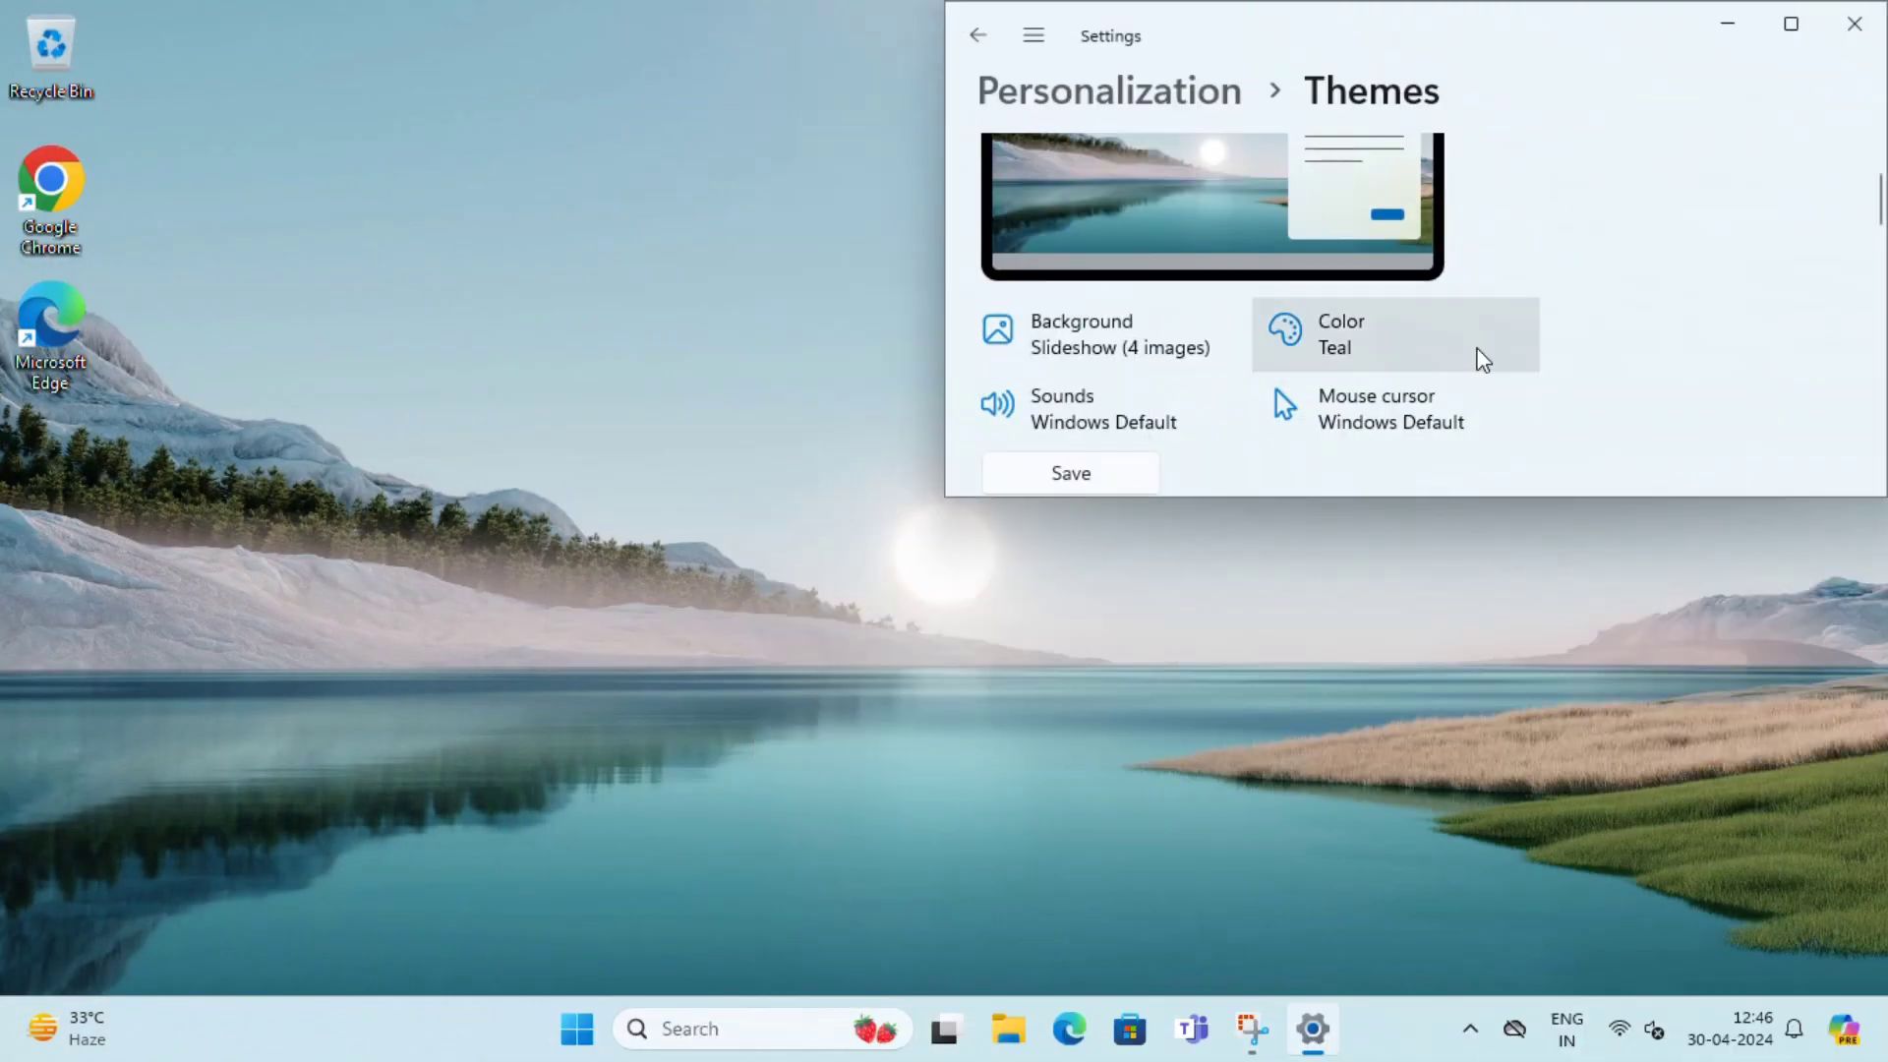
drag(940, 499, 720, 978)
- Apply the Meteor Showers theme, and then switch the current theme to Warm Winter Nights
scroll(1788, 714, down, 3)
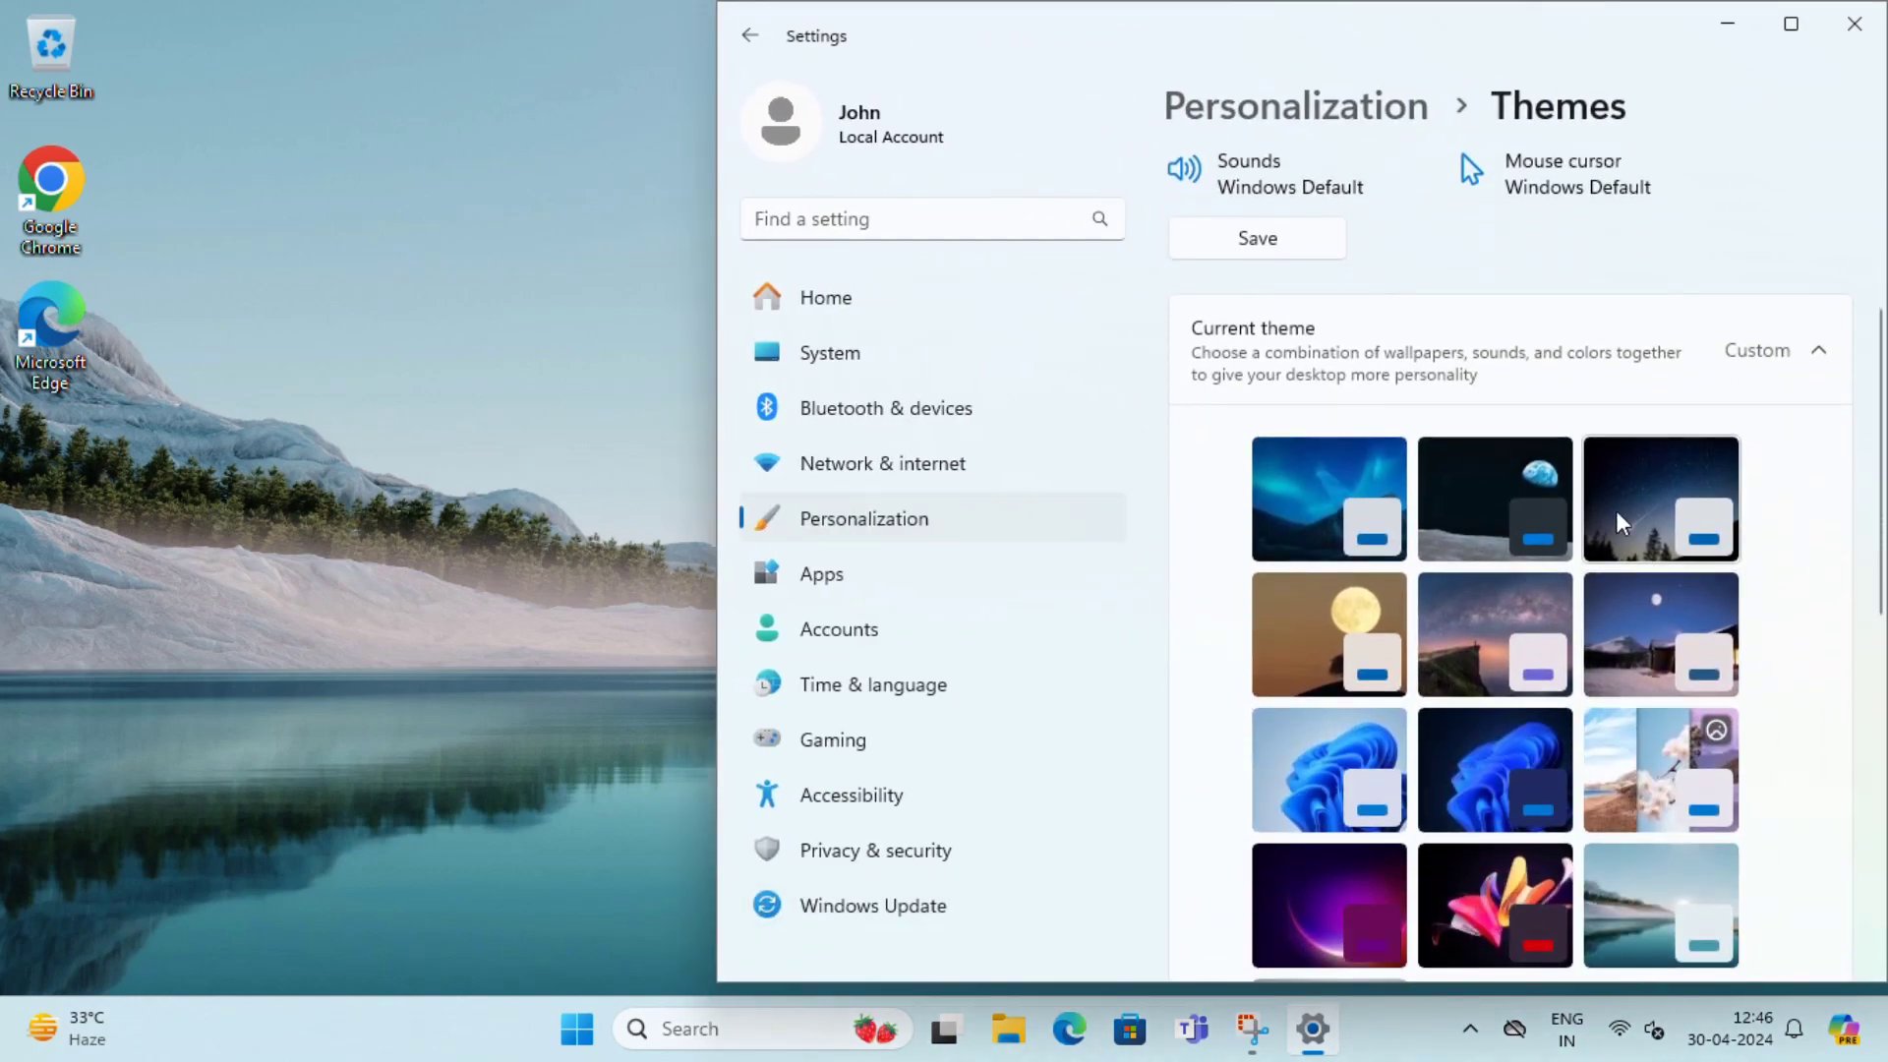
click(1614, 517)
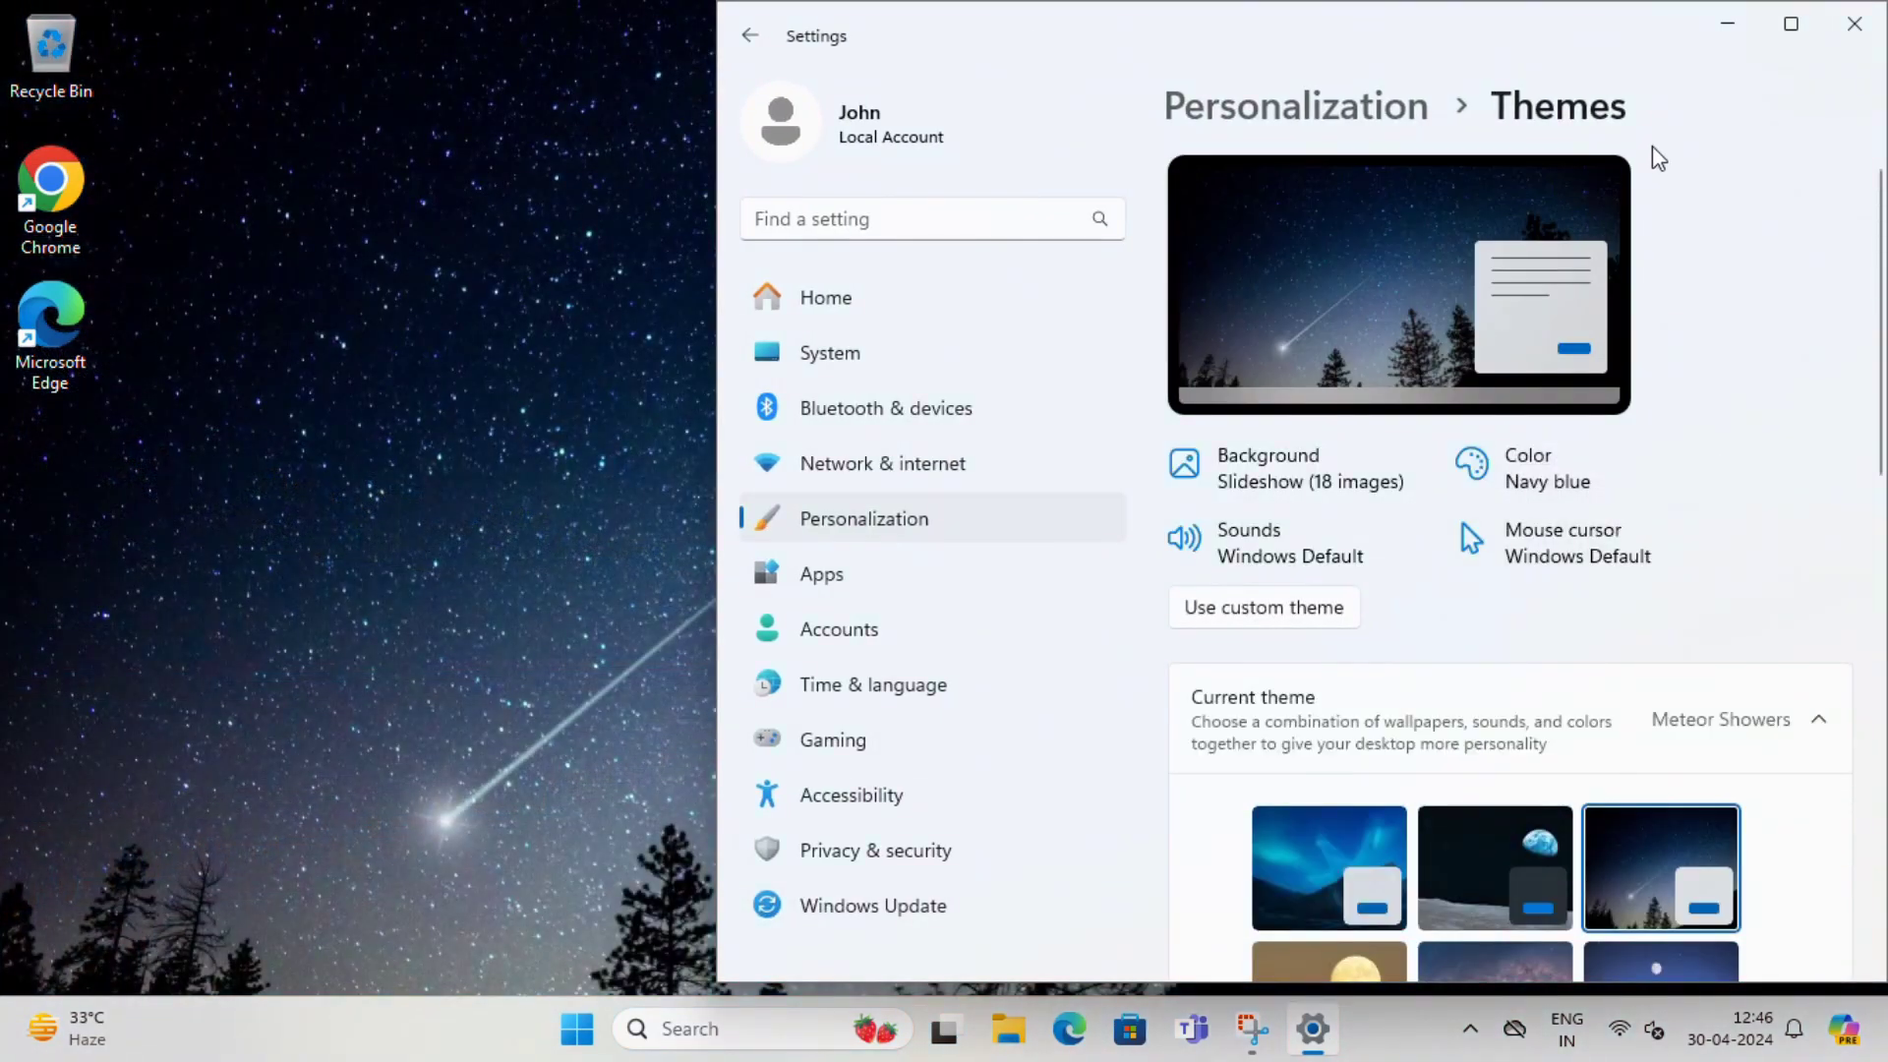
scroll(1601, 680, down, 3)
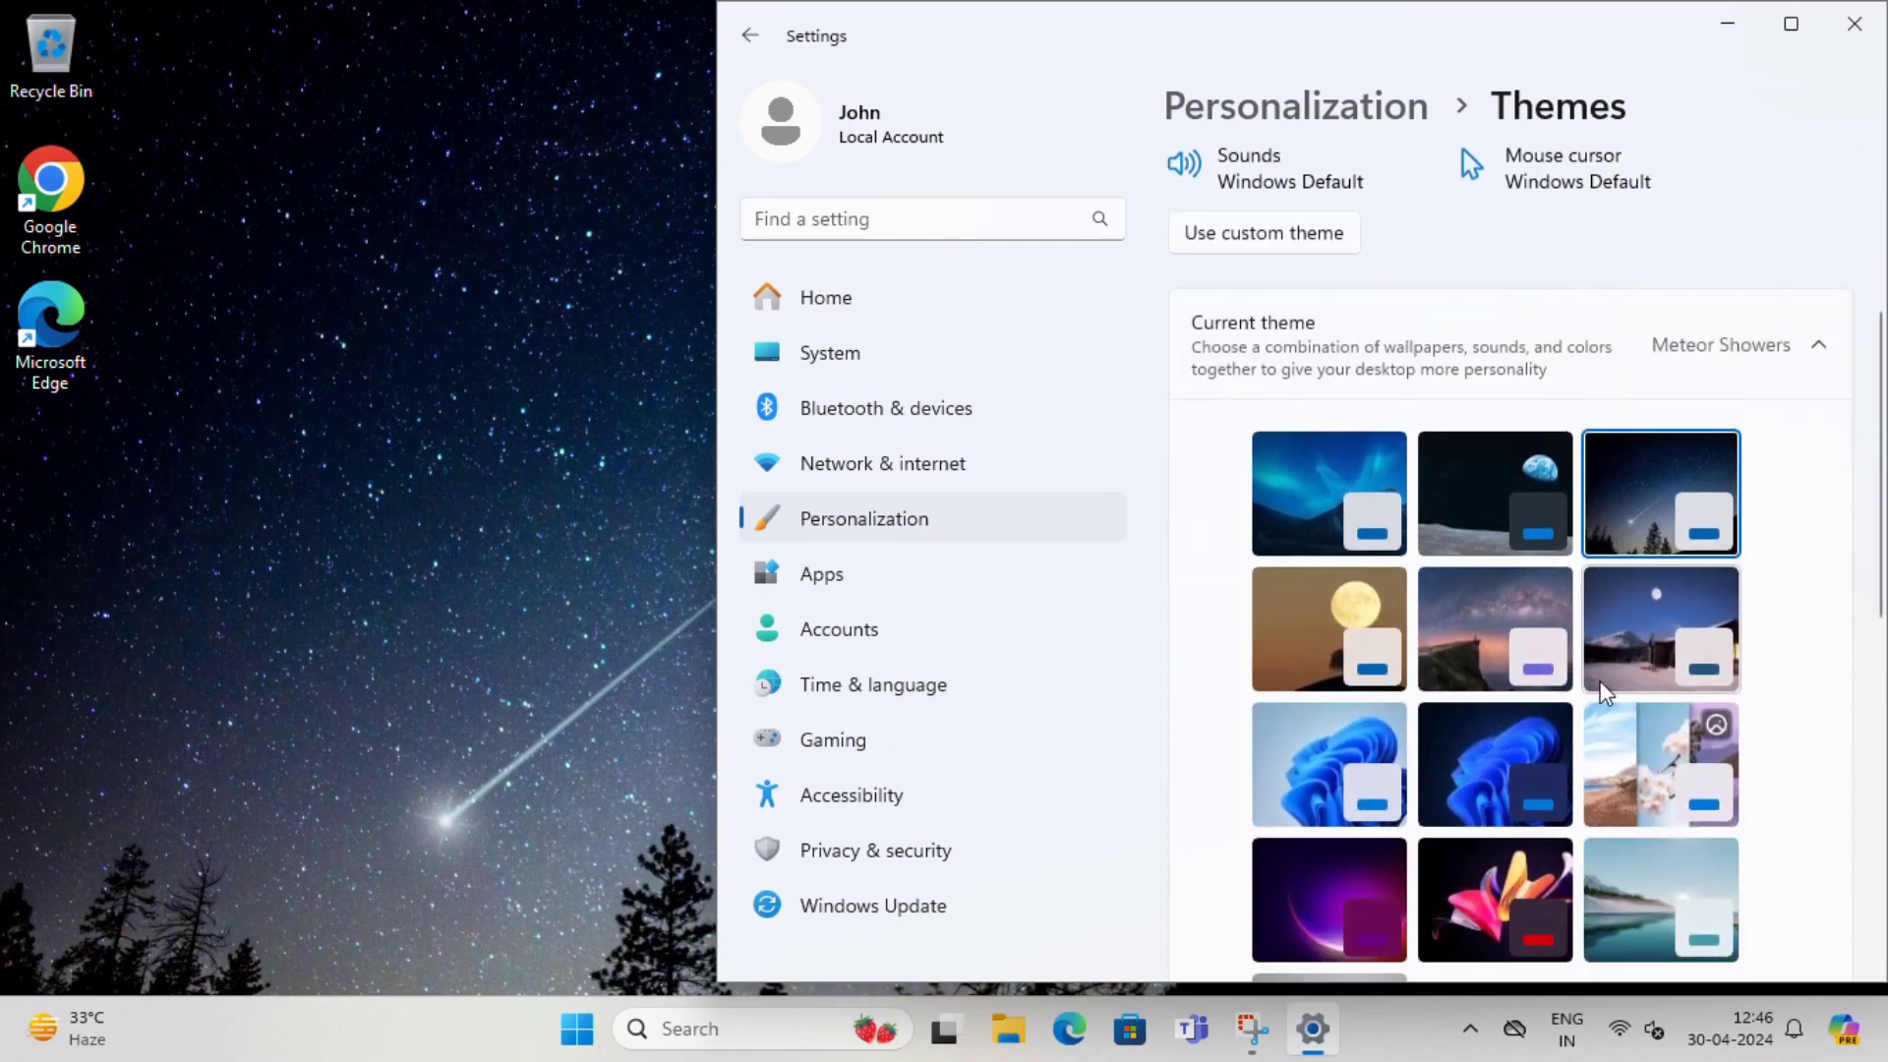
click(1637, 639)
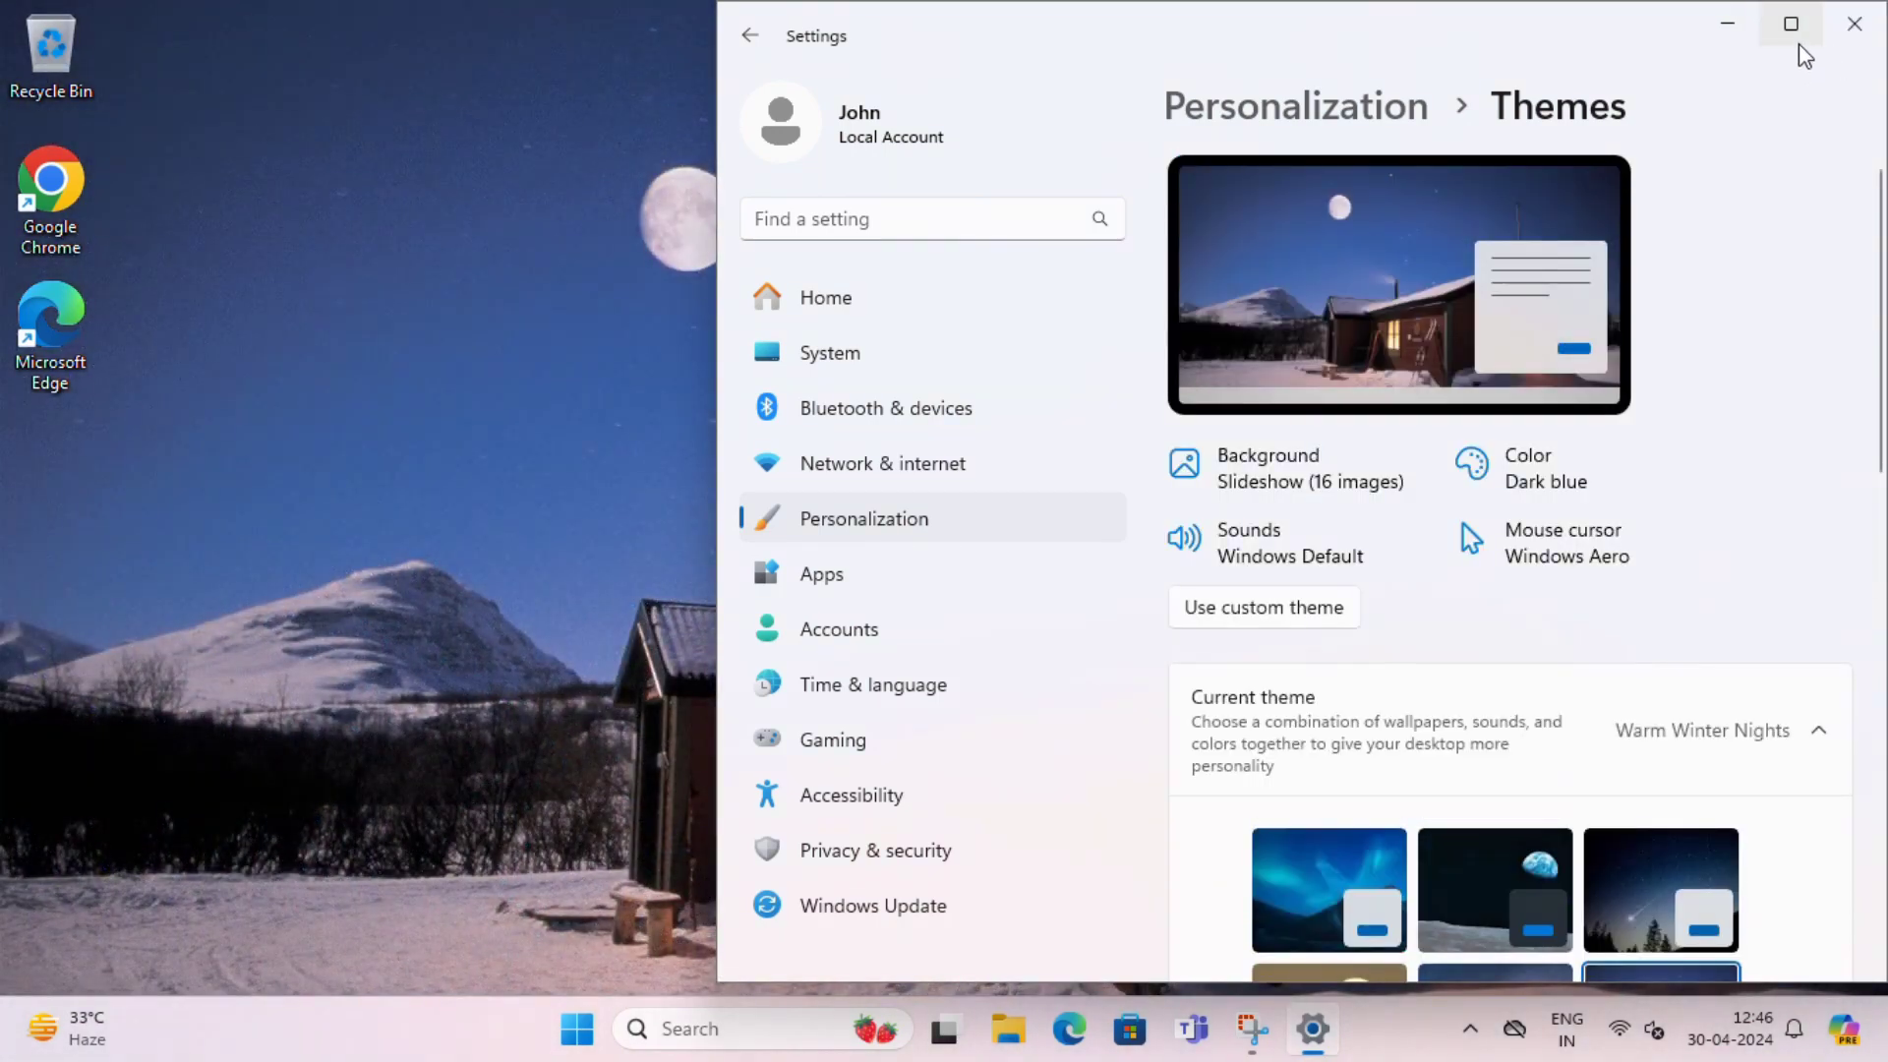
- Reposition the Settings window to uncover the desktop icons and open the desktop icon settings related to themes
click(1792, 26)
scroll(1113, 586, down, 5)
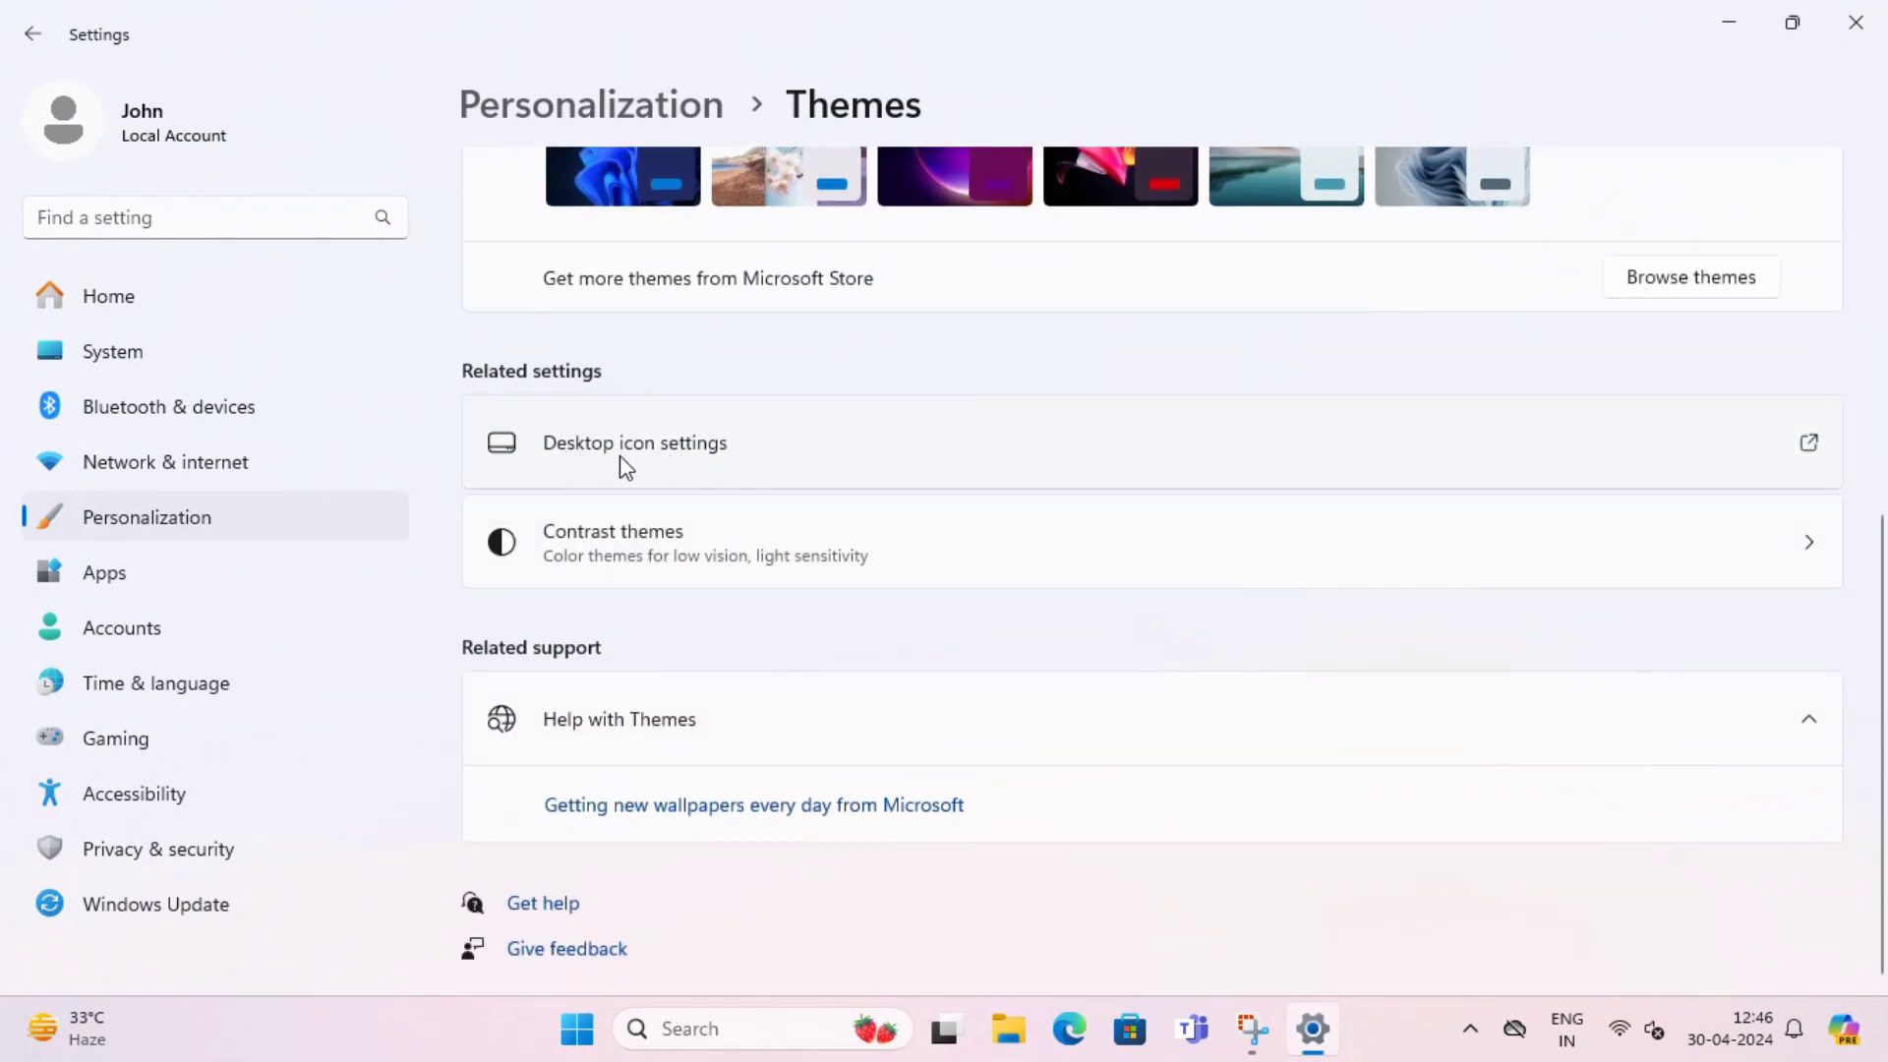
click(1315, 49)
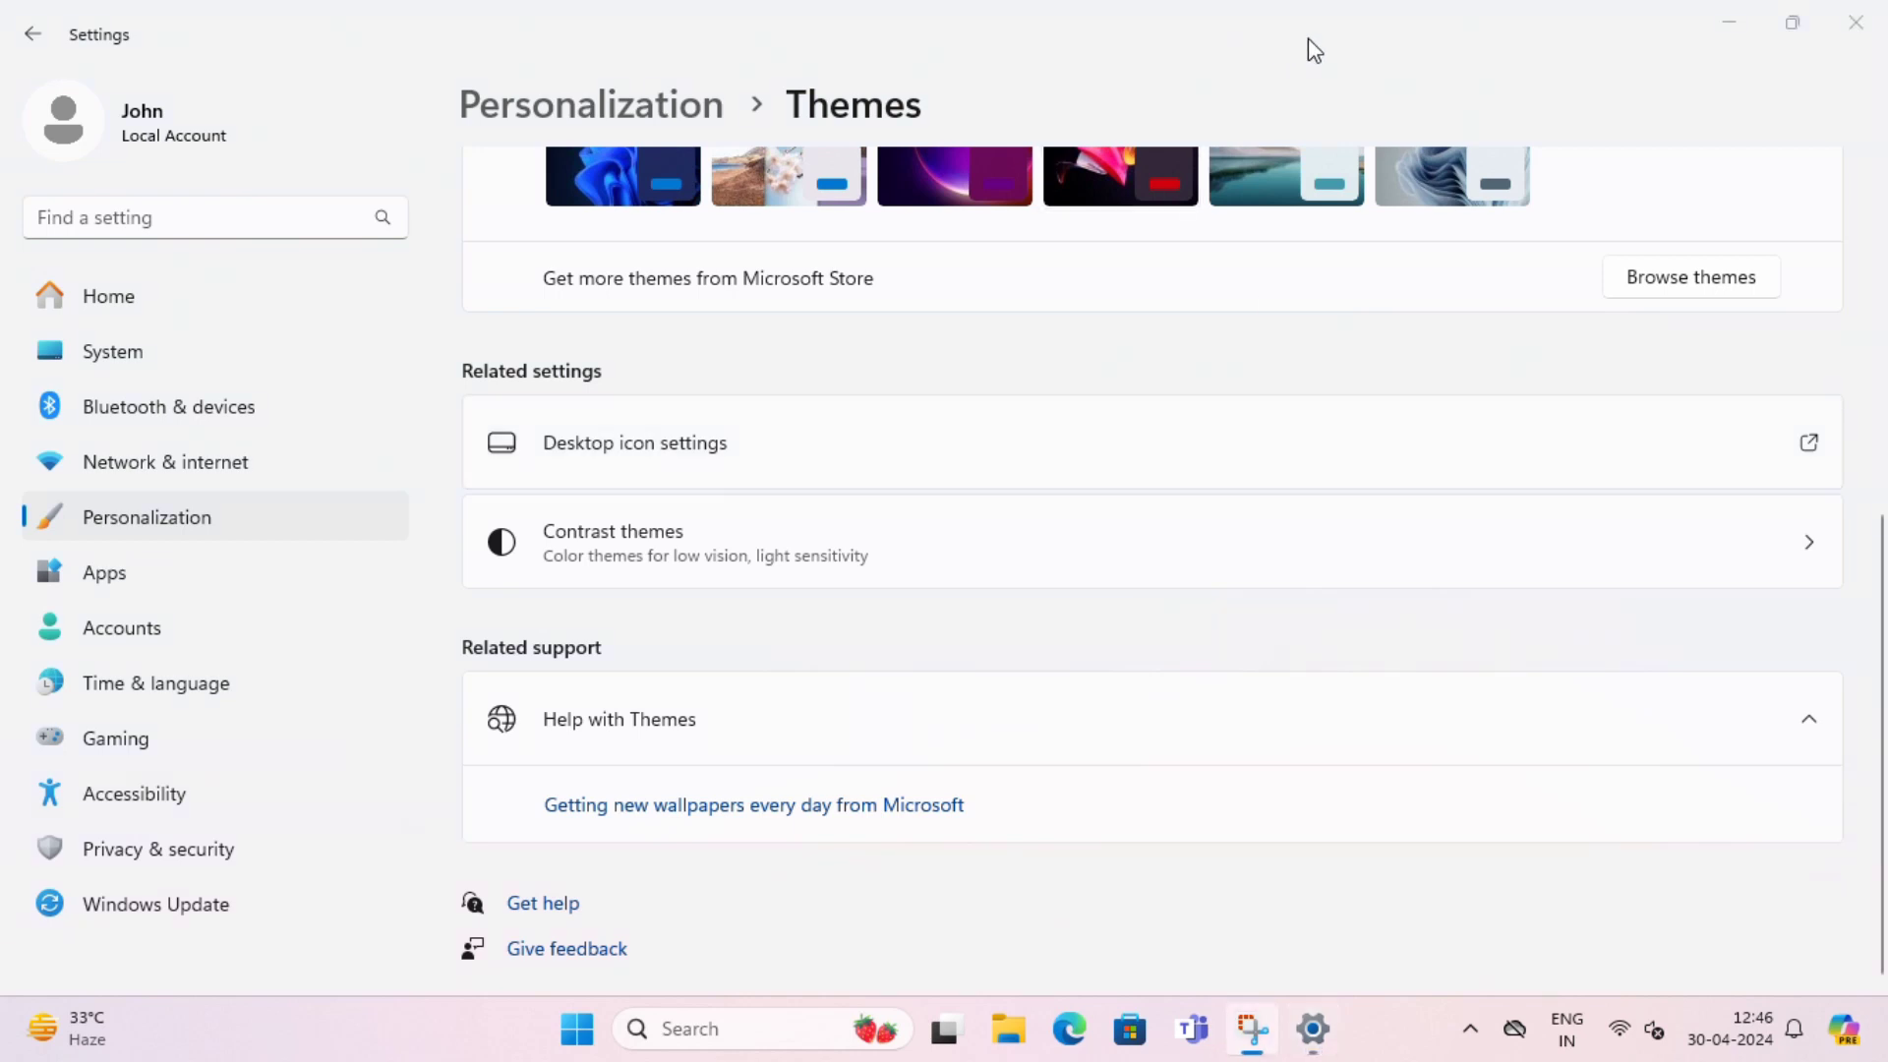
drag(1286, 53, 1568, 75)
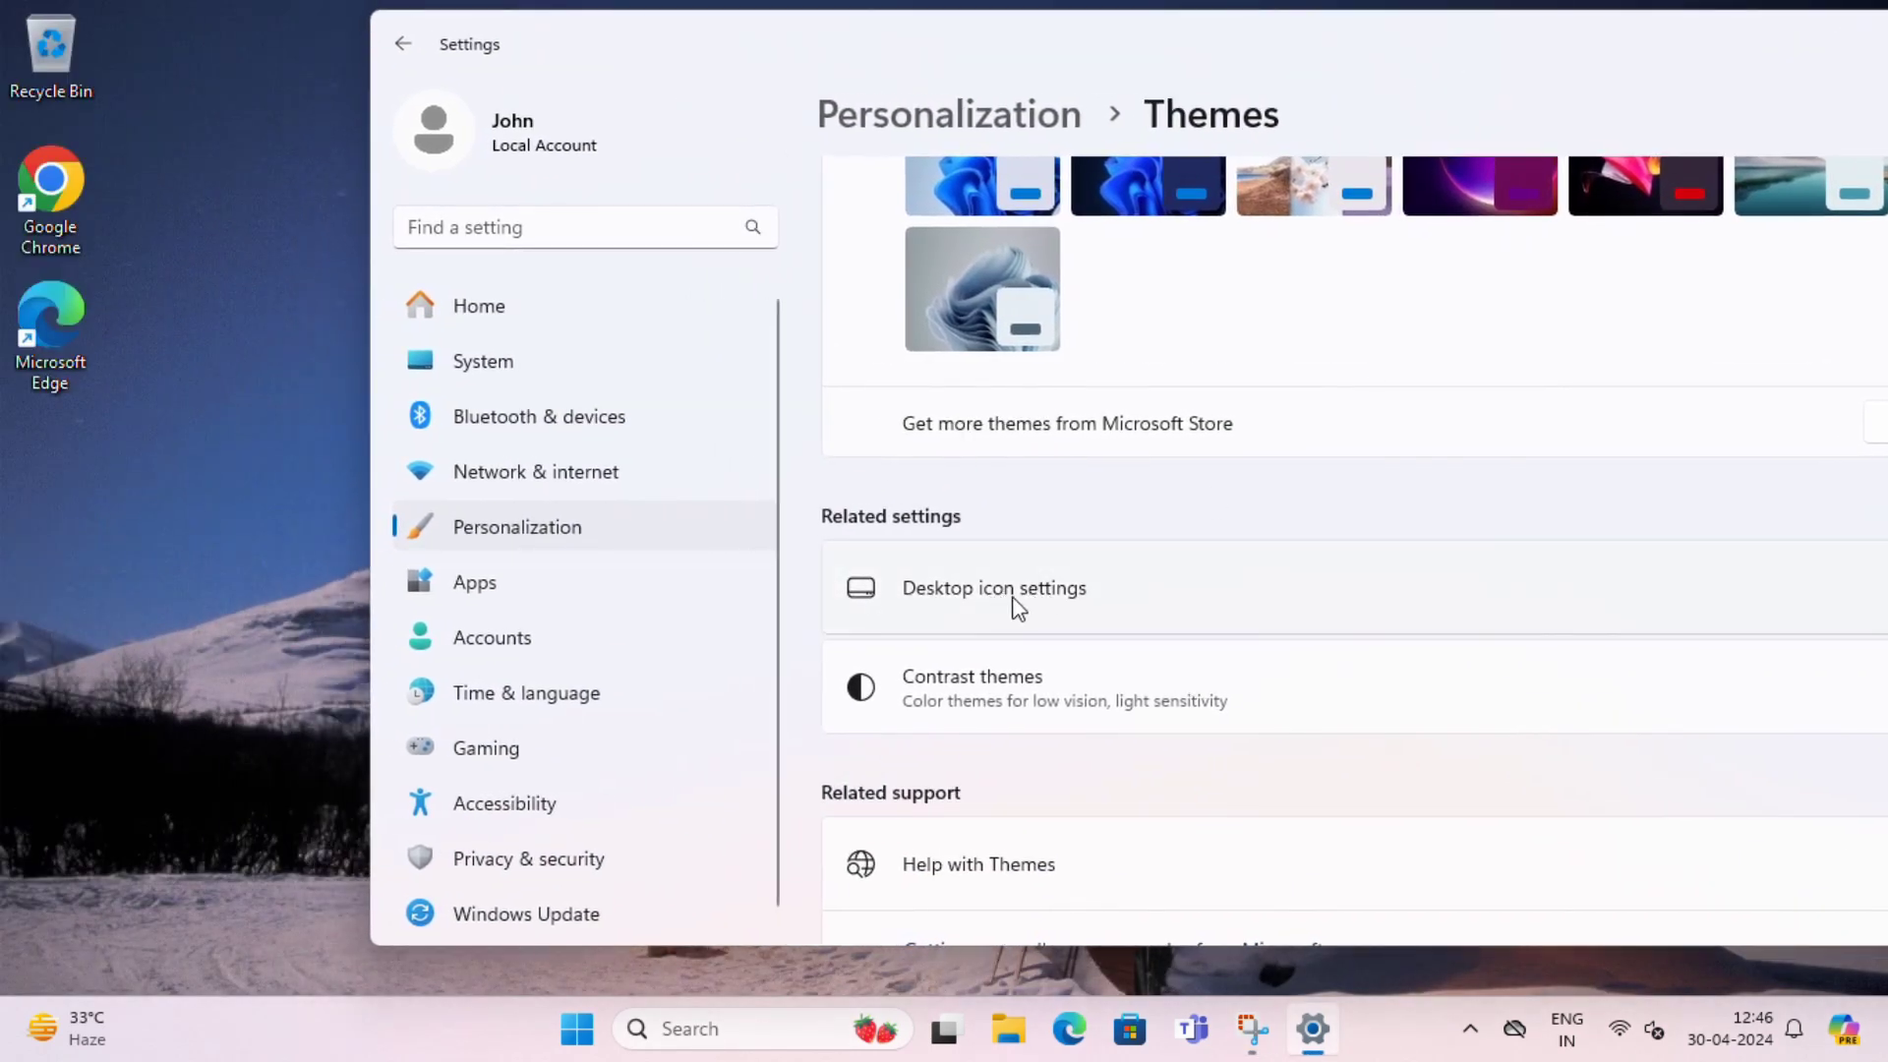
click(1018, 607)
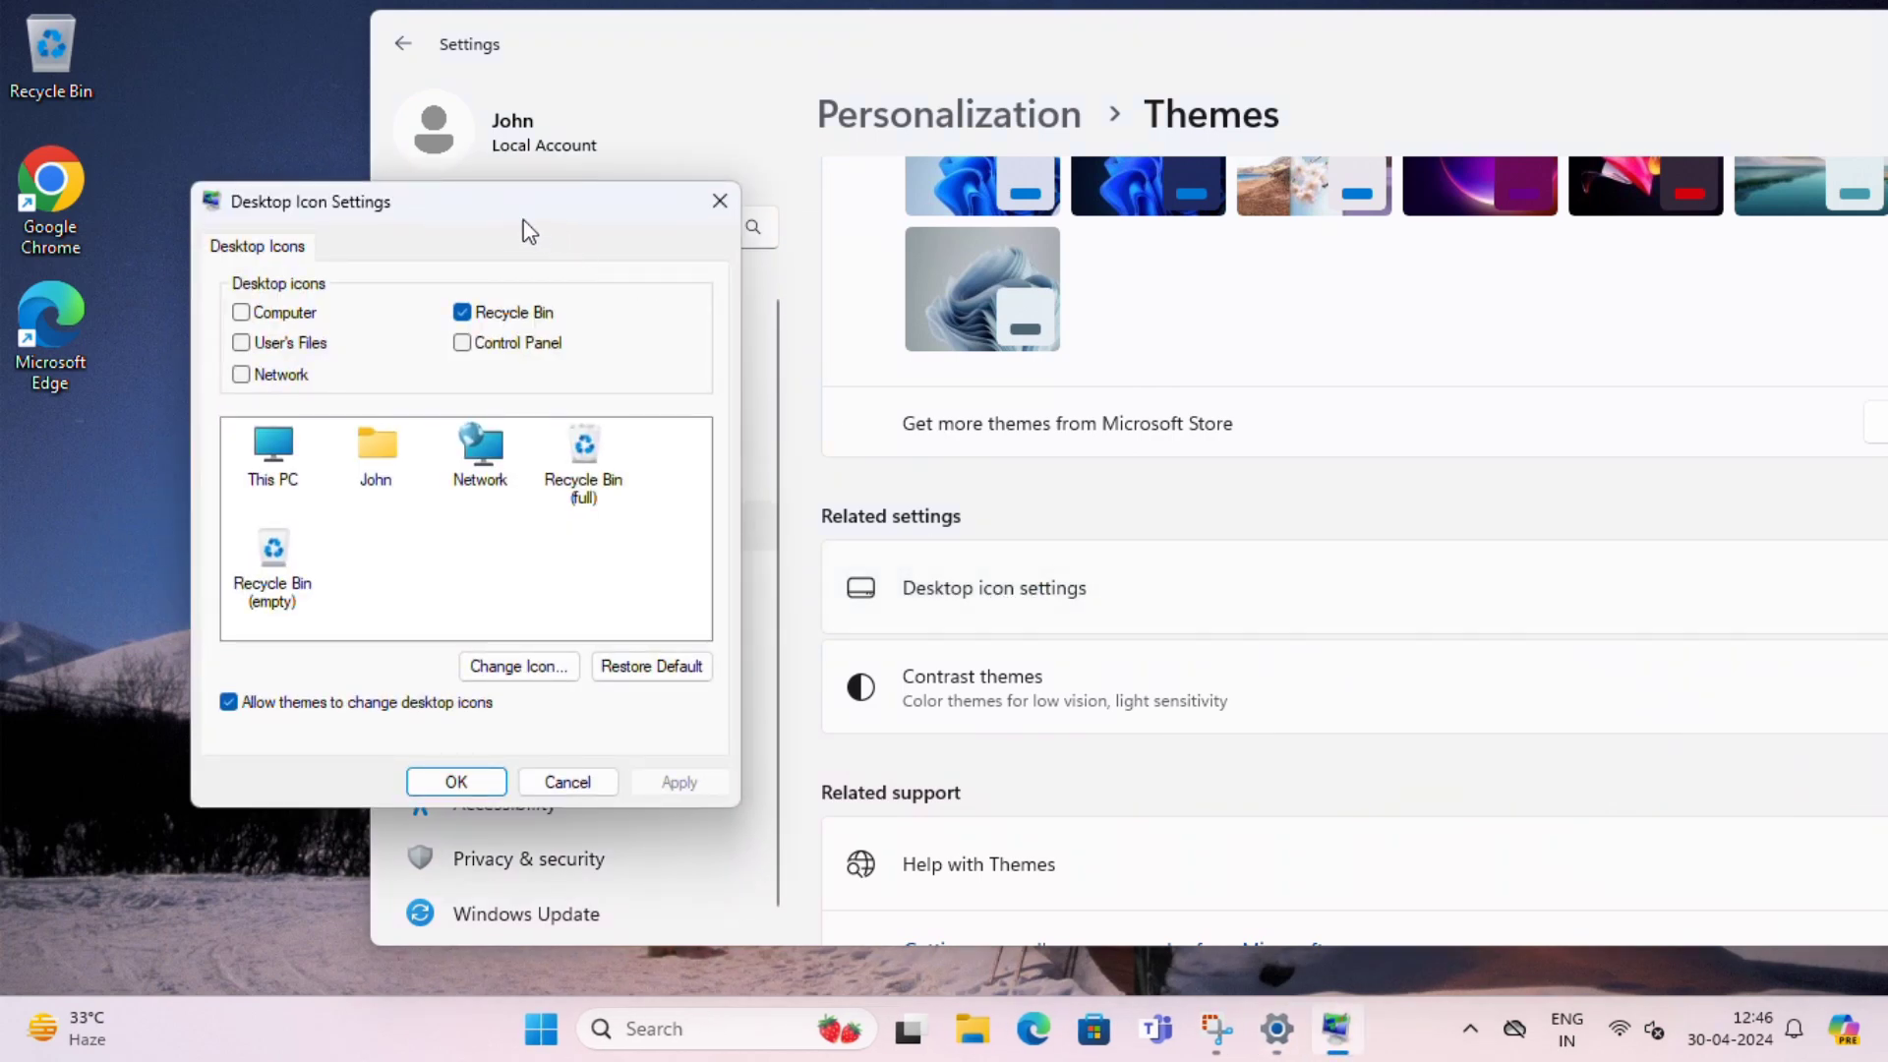
- Enable the Computer, Network and Control Panel desktop icons, apply the change and close the dialog
drag(528, 232, 741, 224)
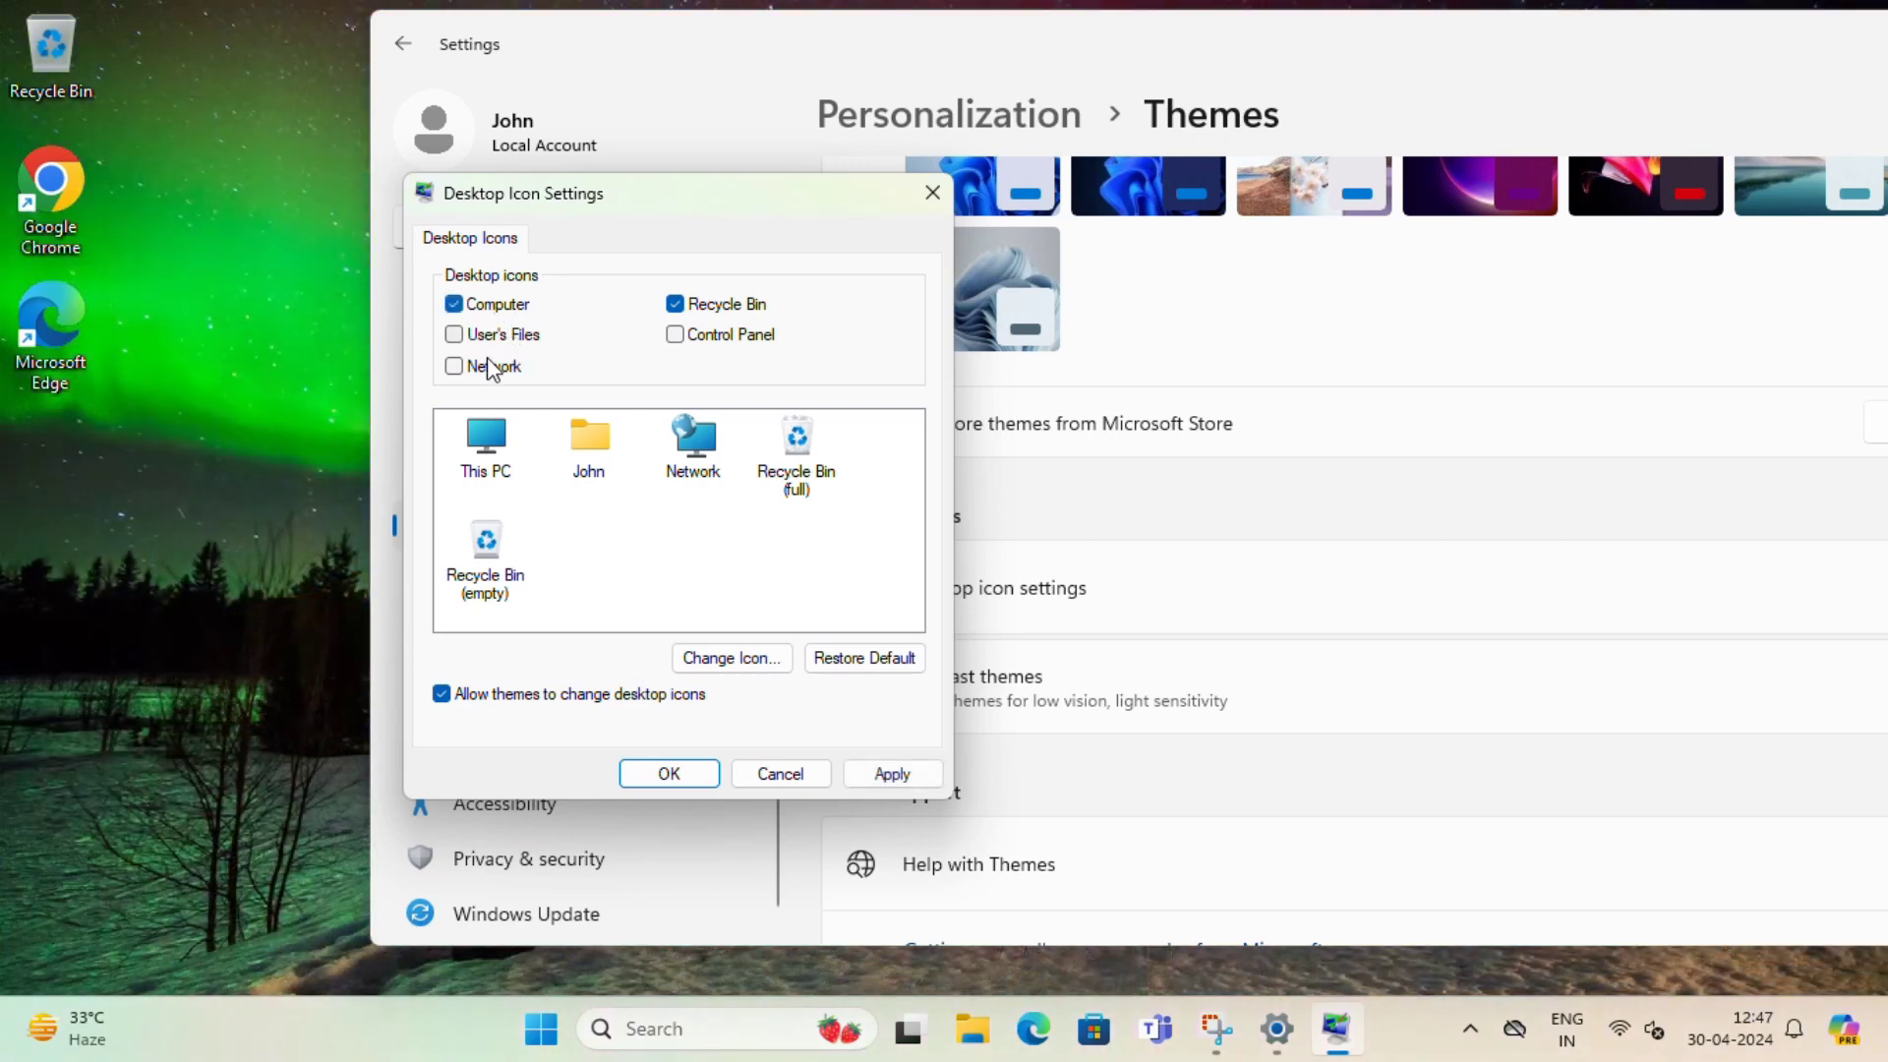
click(743, 339)
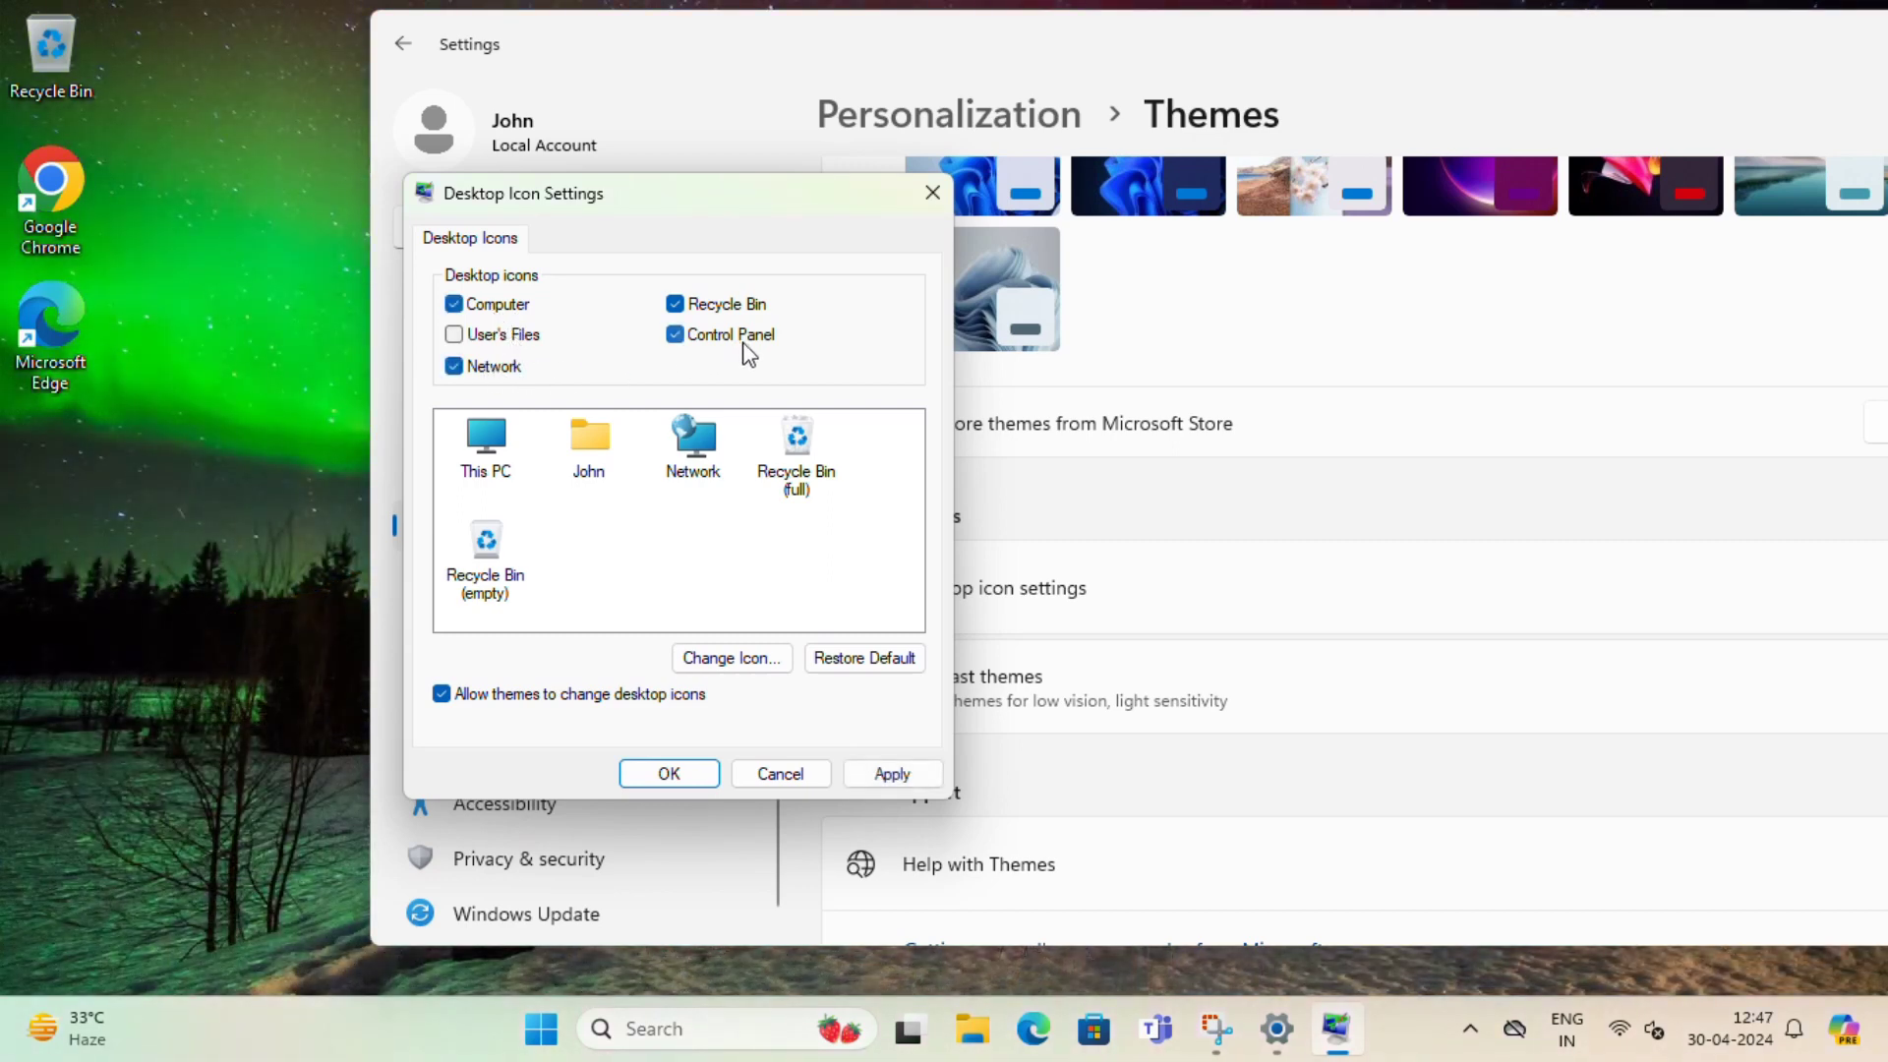
click(879, 774)
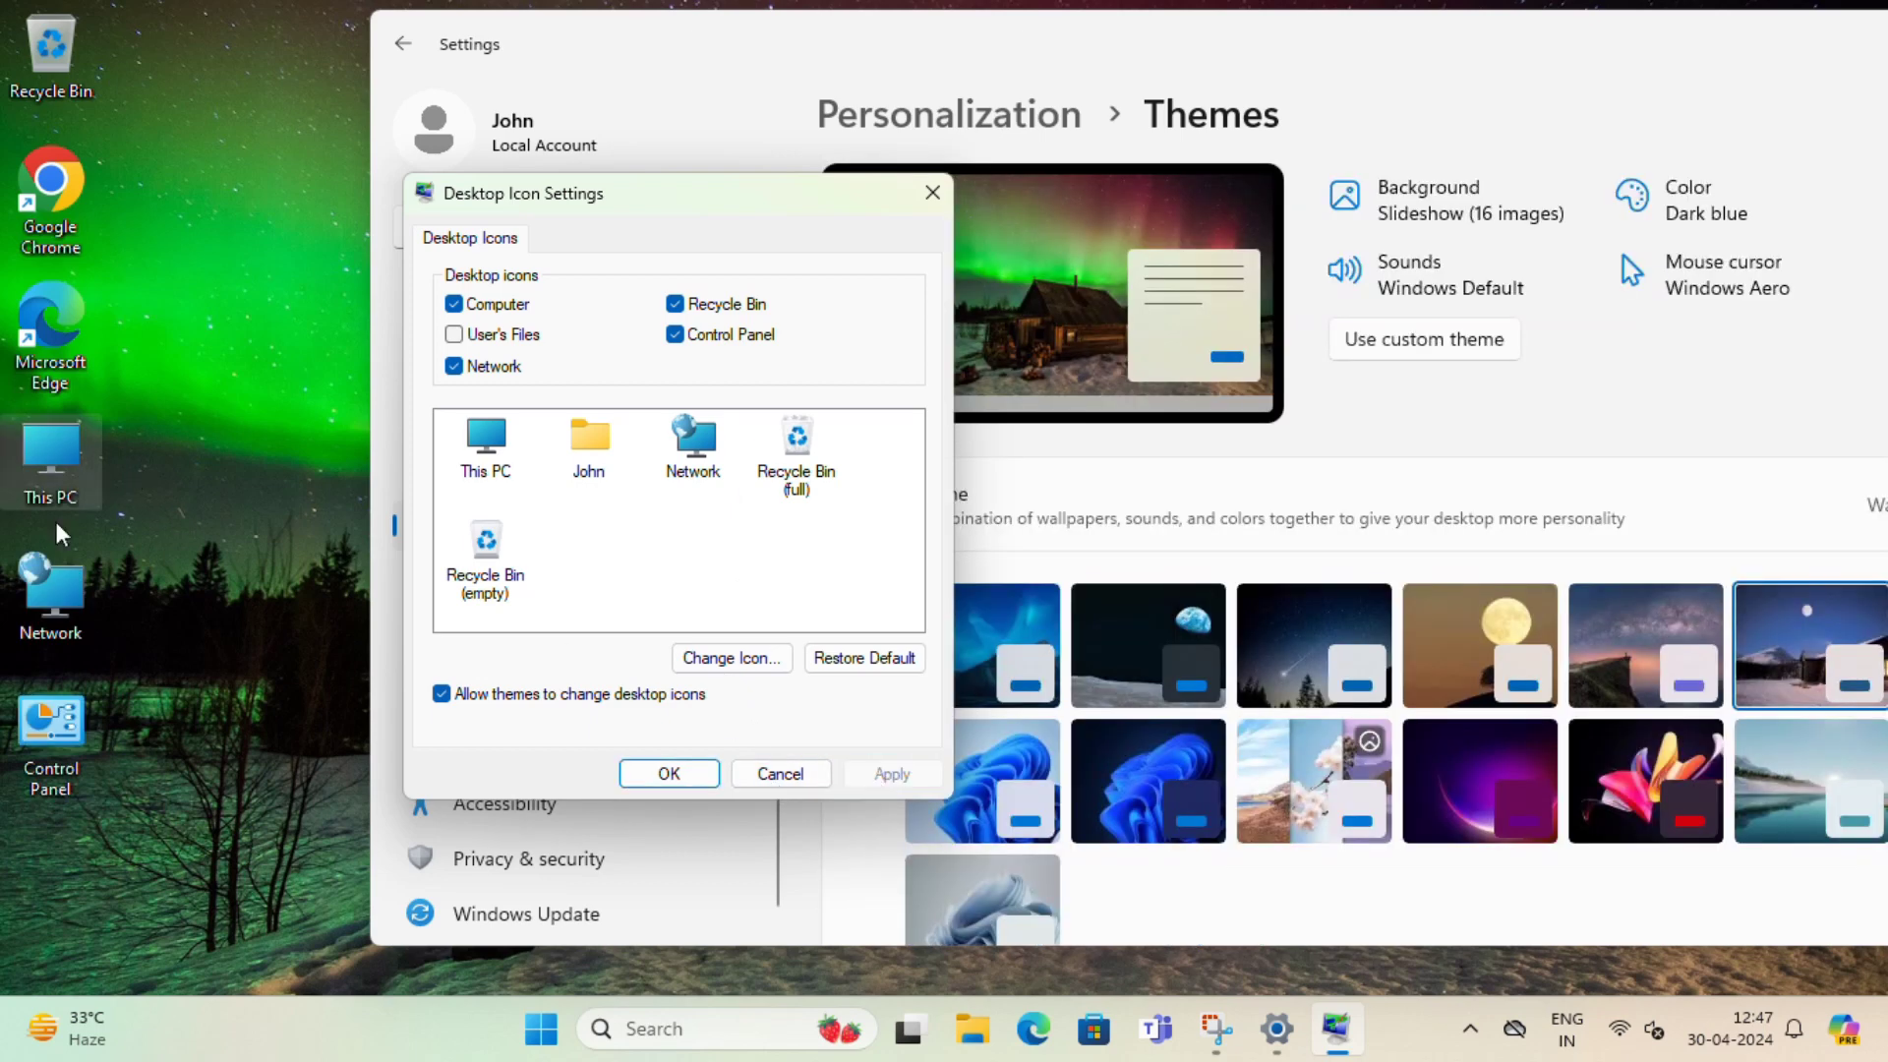
click(663, 775)
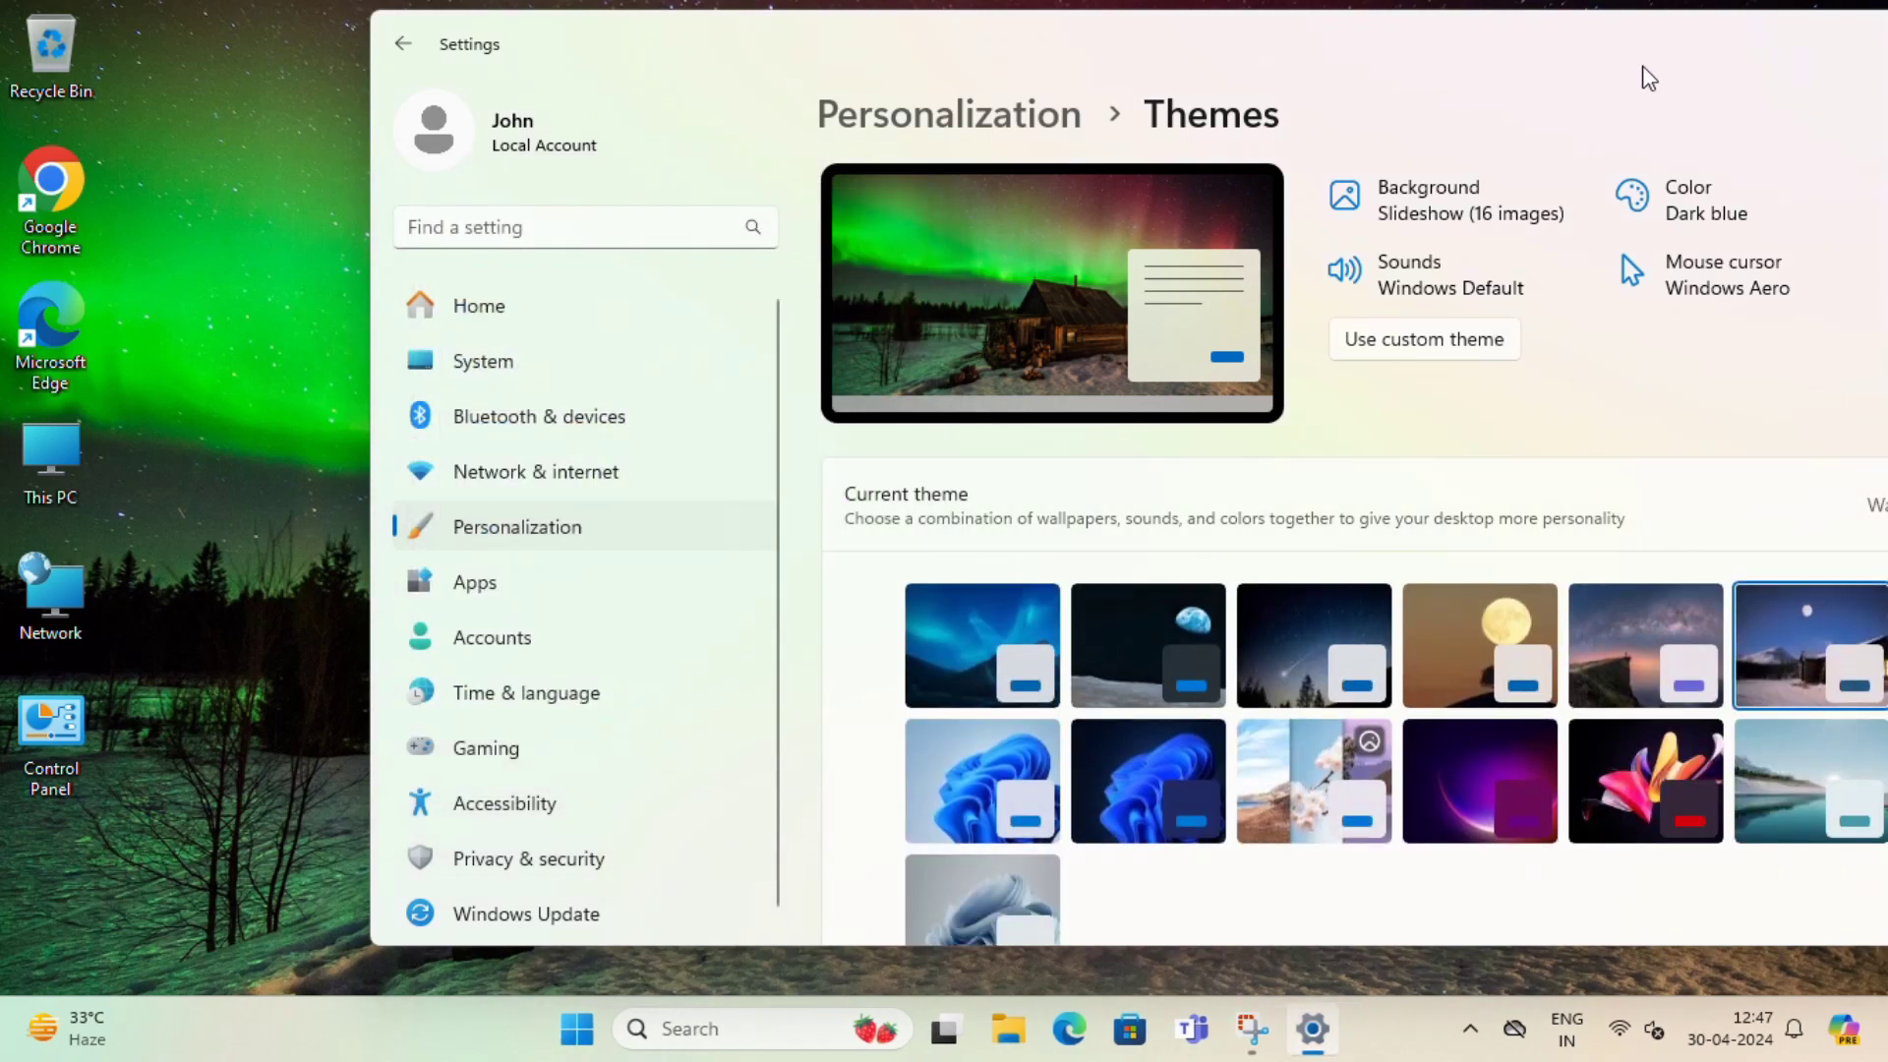
- Maximize the Settings window and return to the main Personalization page's list of categories
double_click(1649, 43)
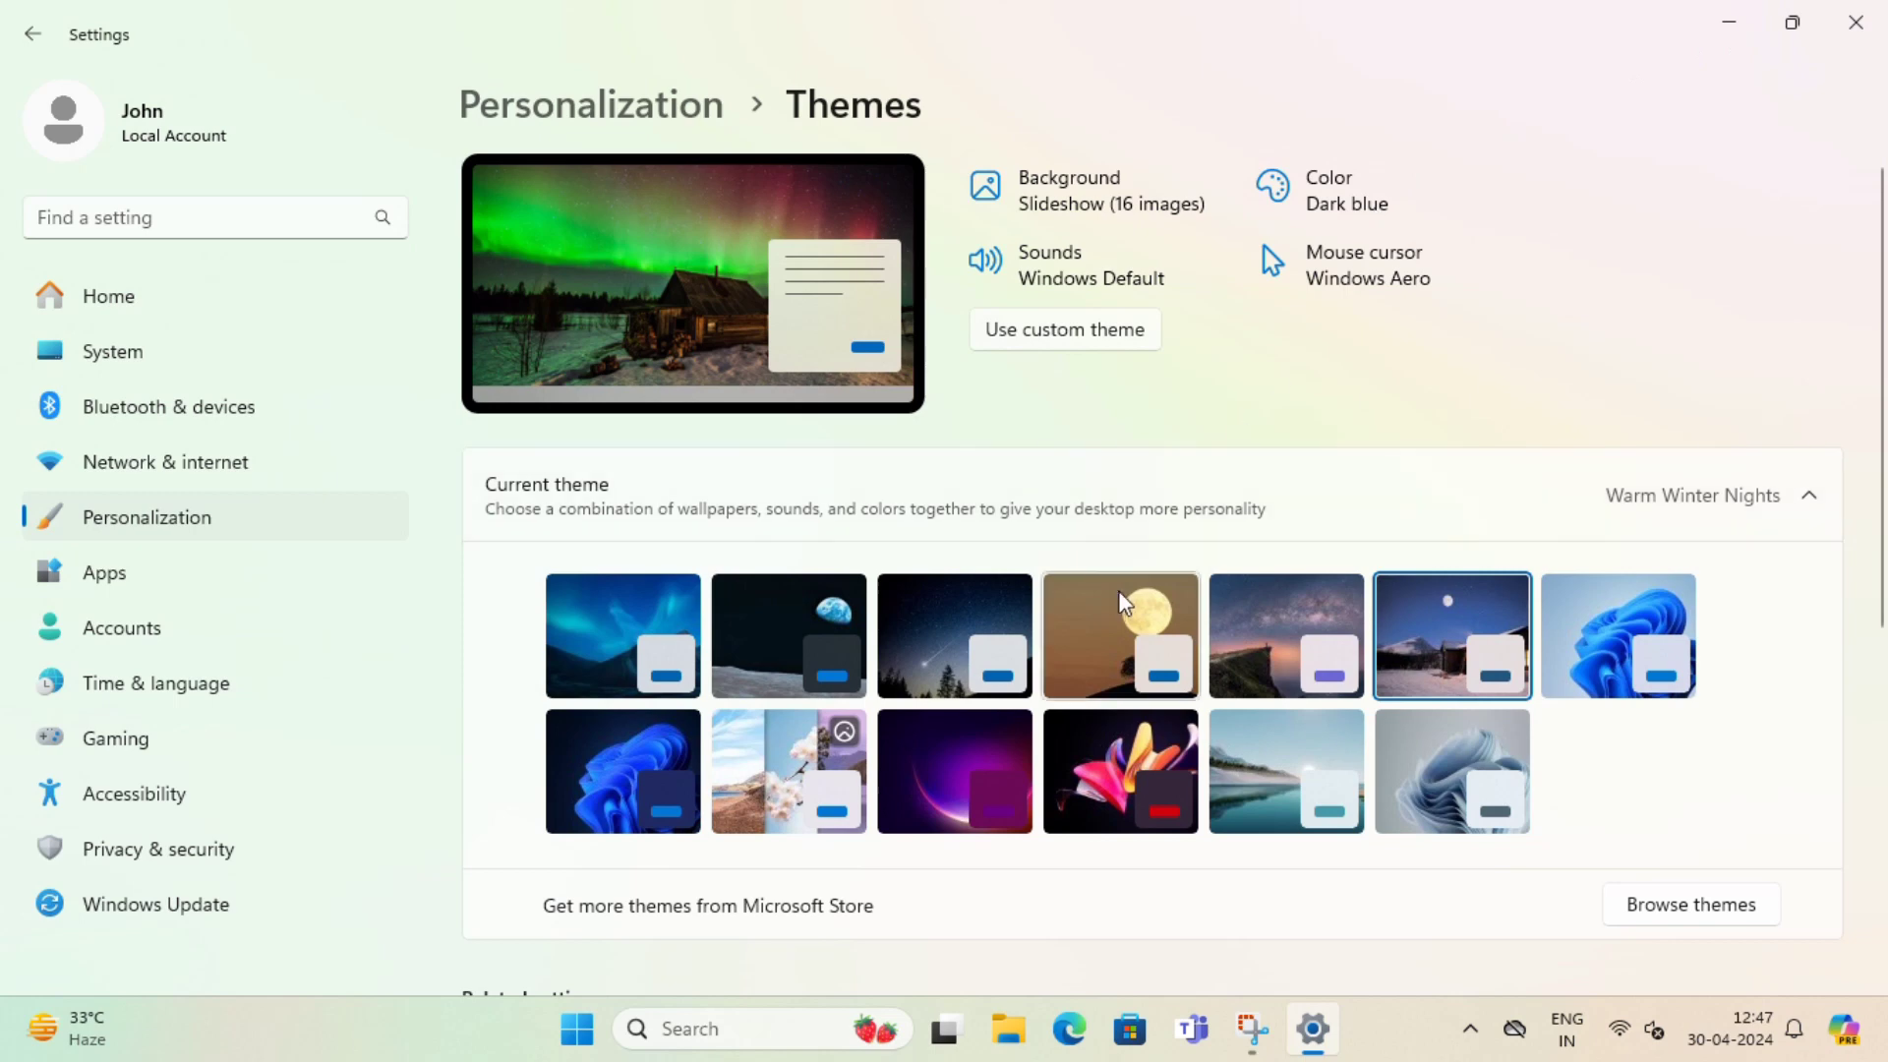
click(32, 33)
scroll(905, 628, down, 3)
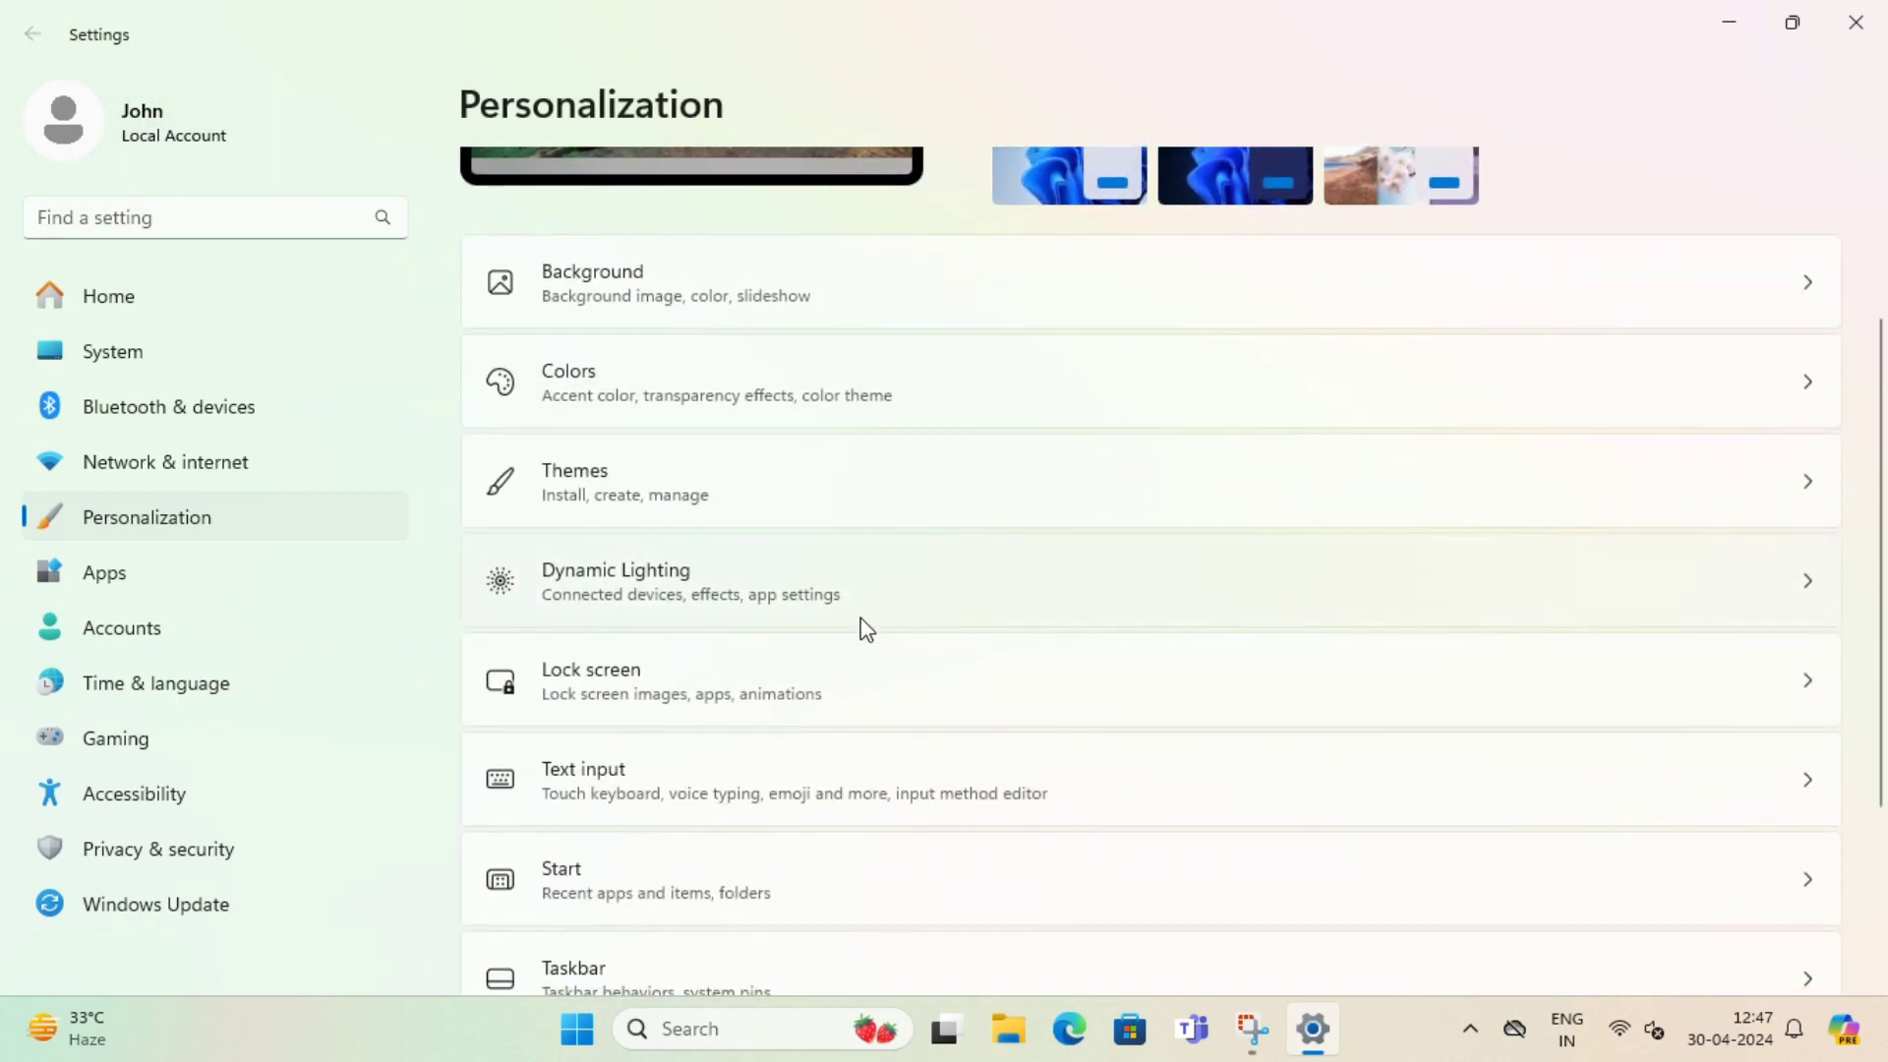
- Review the Dynamic Lighting settings and return to the main Personalization page
click(712, 603)
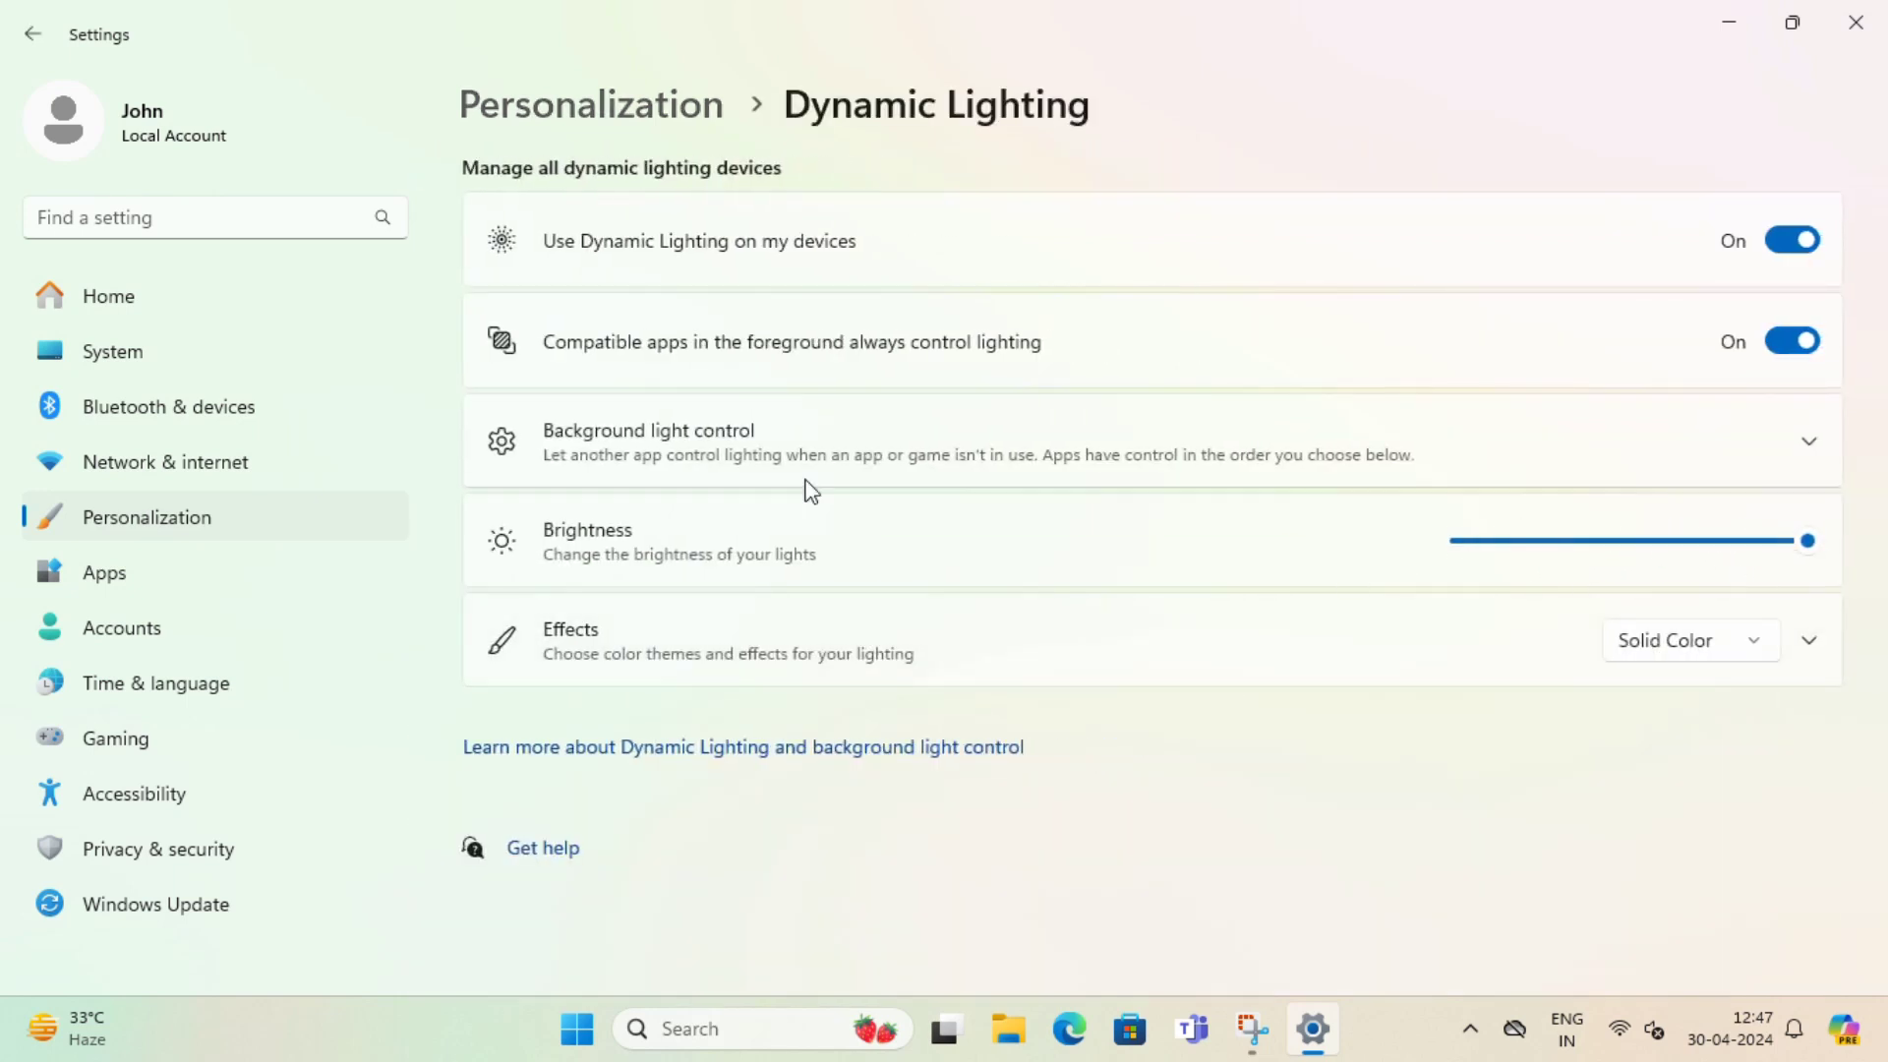
click(43, 51)
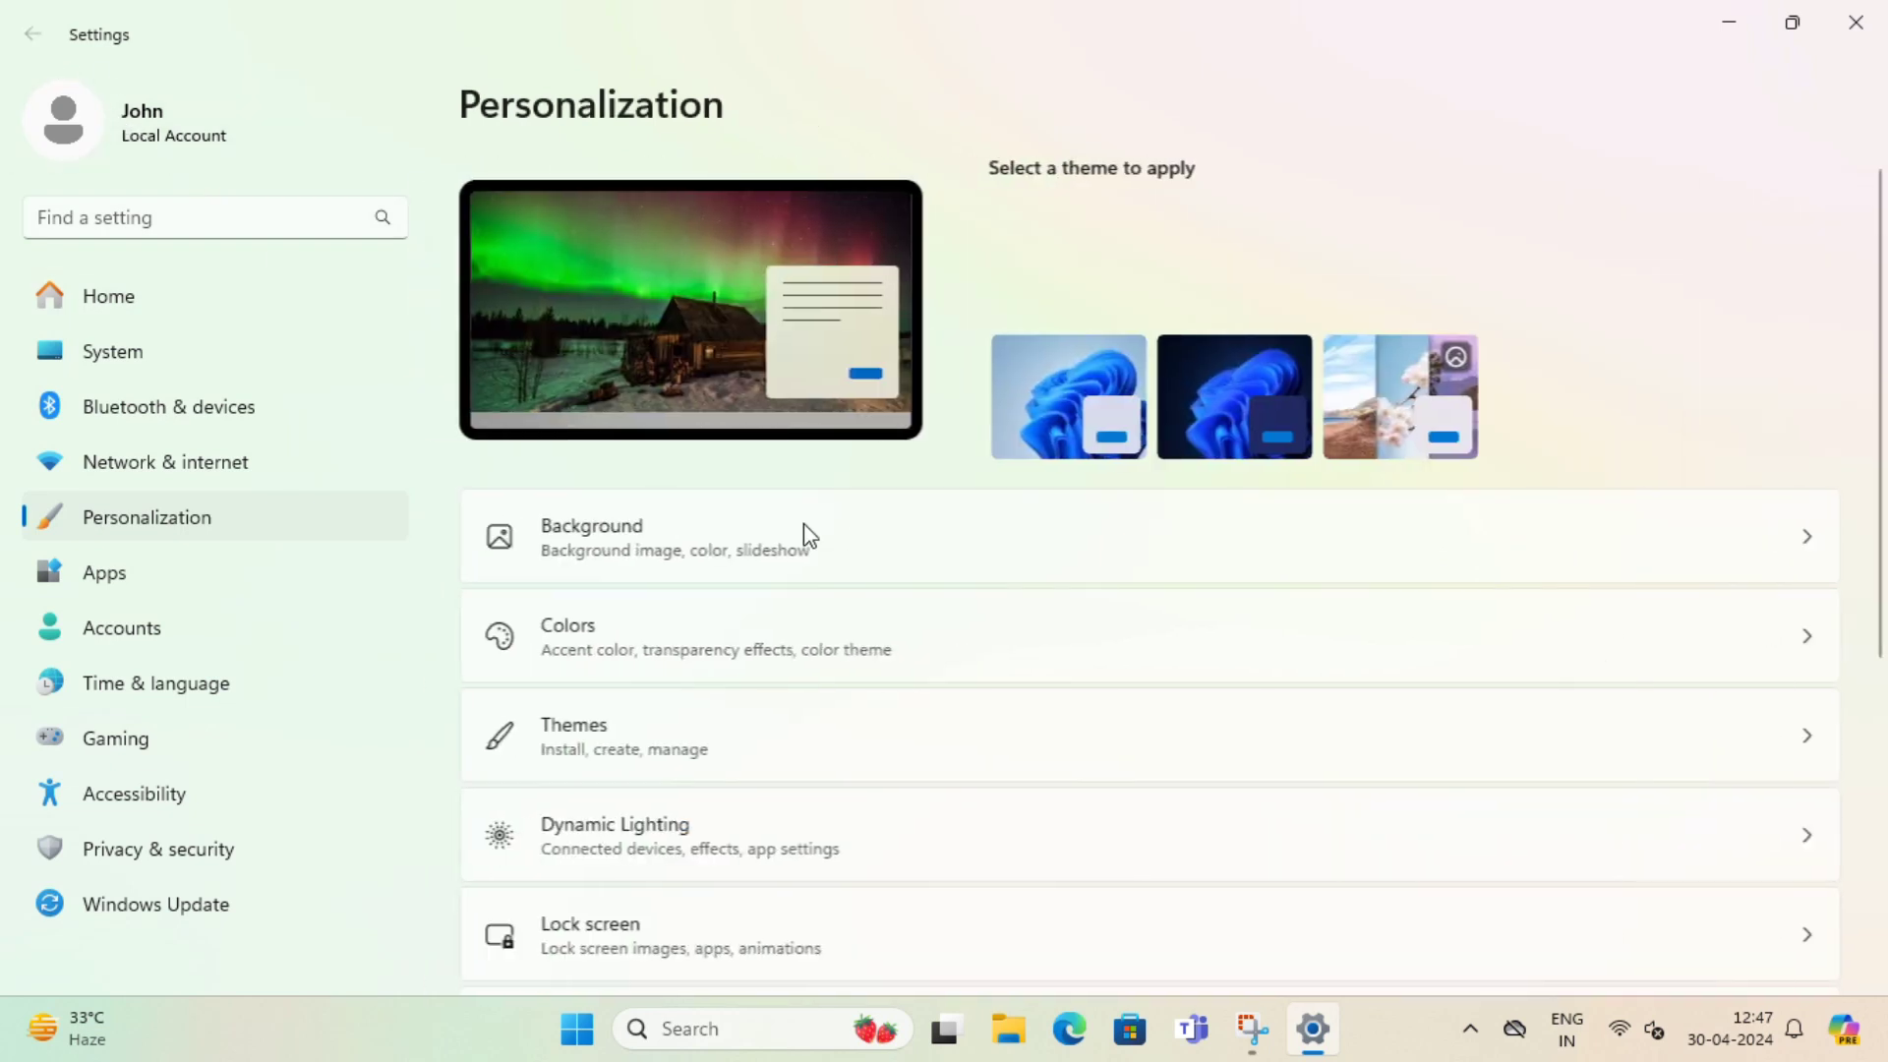
scroll(923, 606, down, 3)
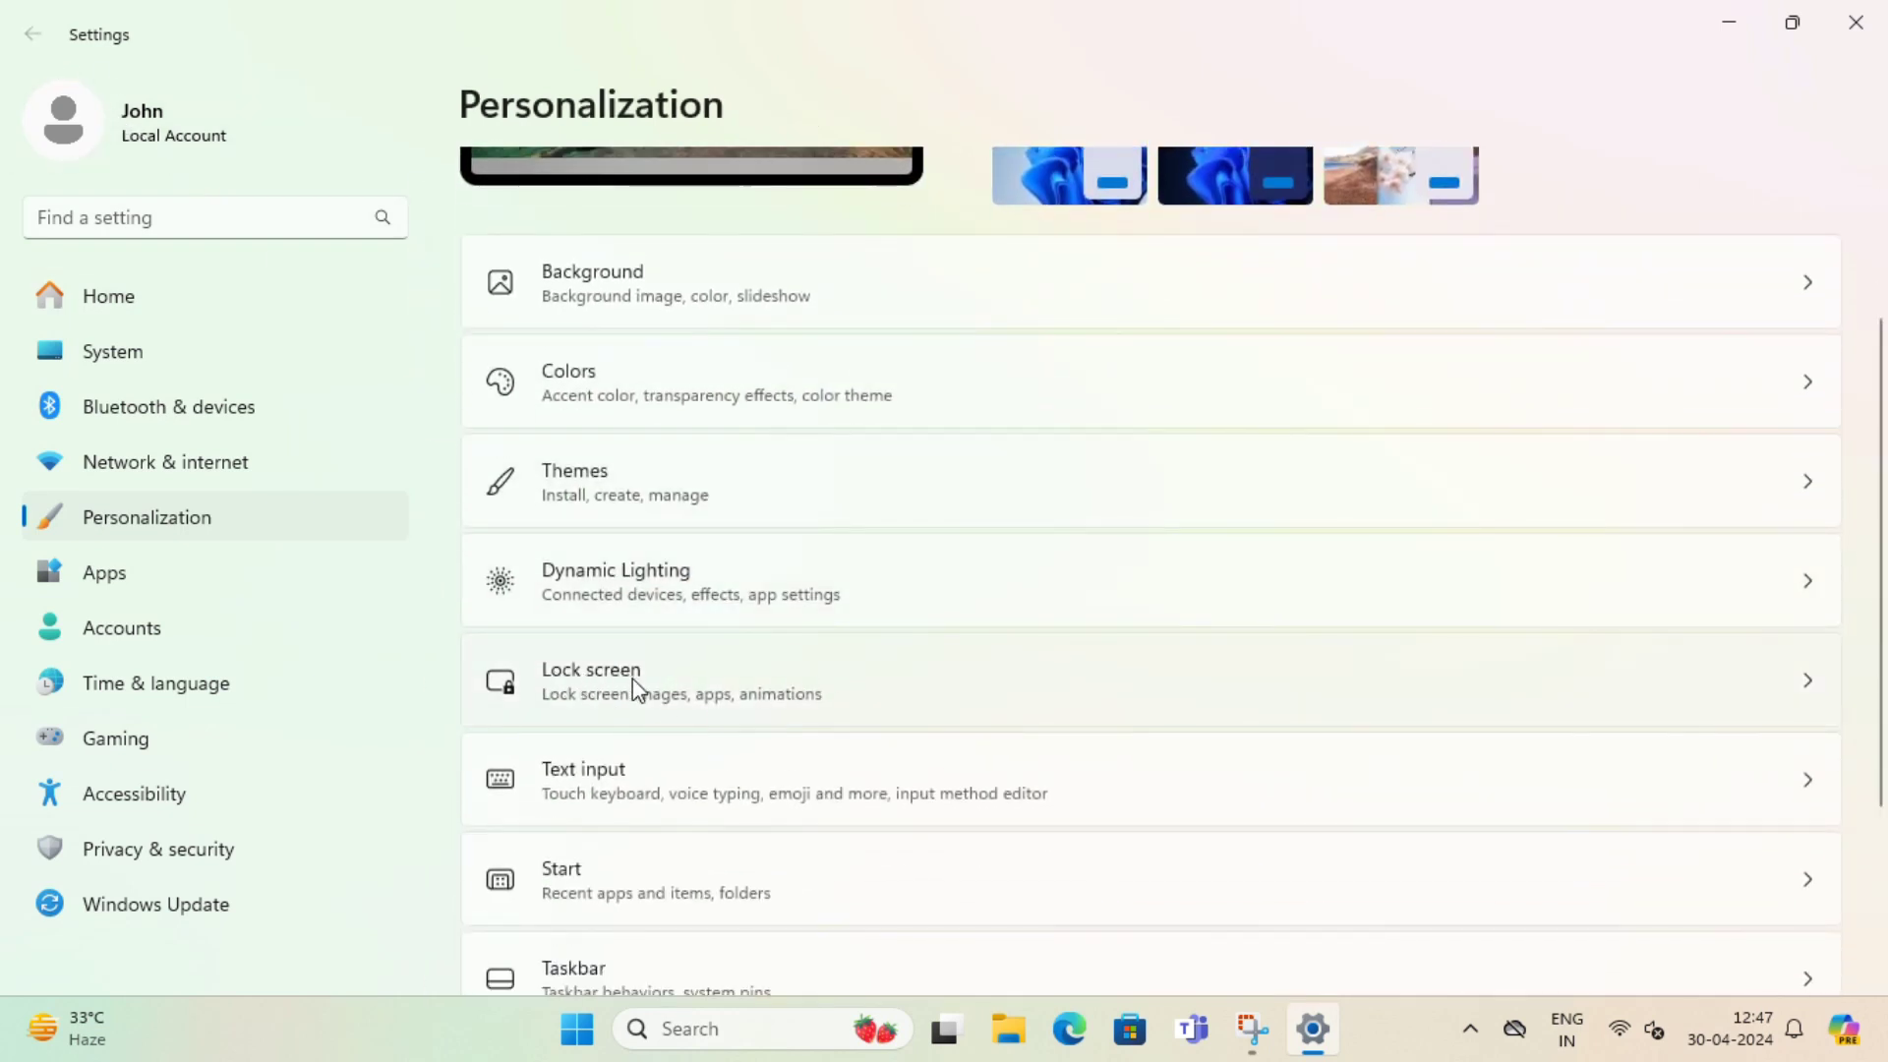
- Open the Lock screen settings and examine the choices for lock screen status and for personalizing the lock screen, without changing them
click(1394, 710)
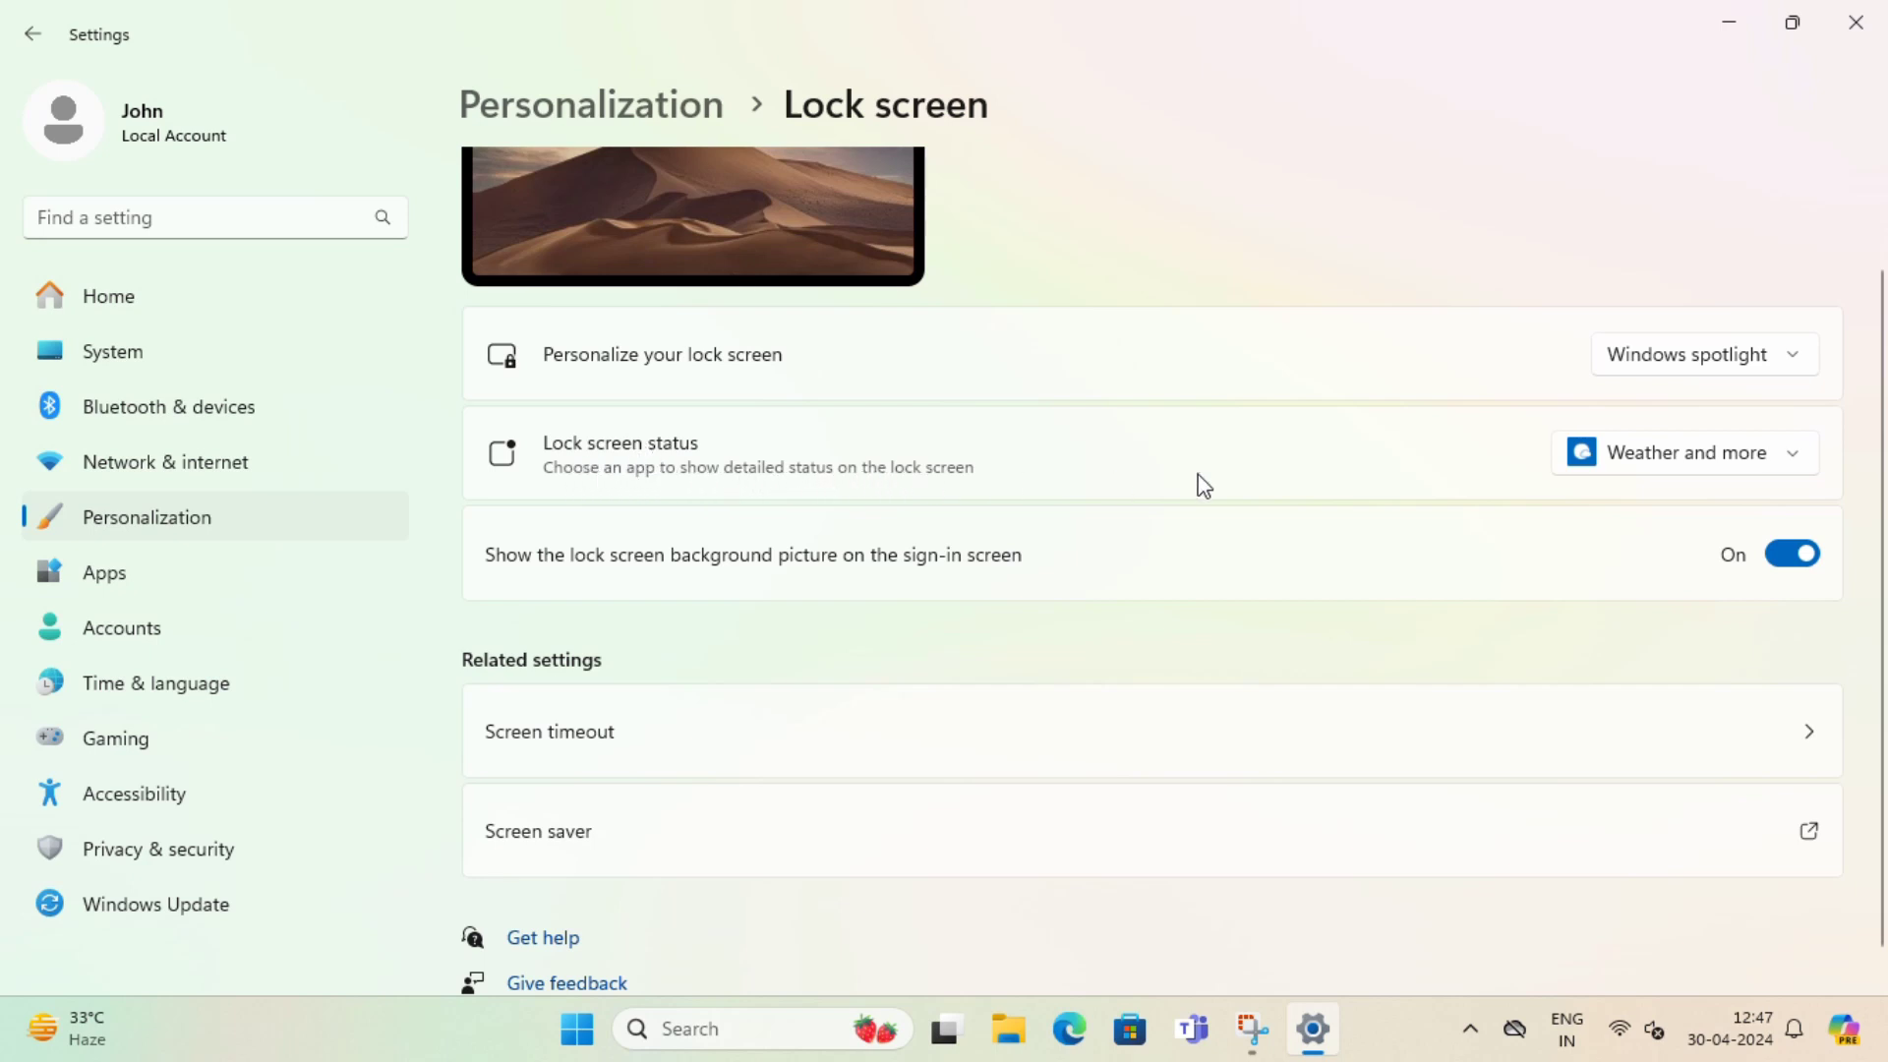
click(1673, 464)
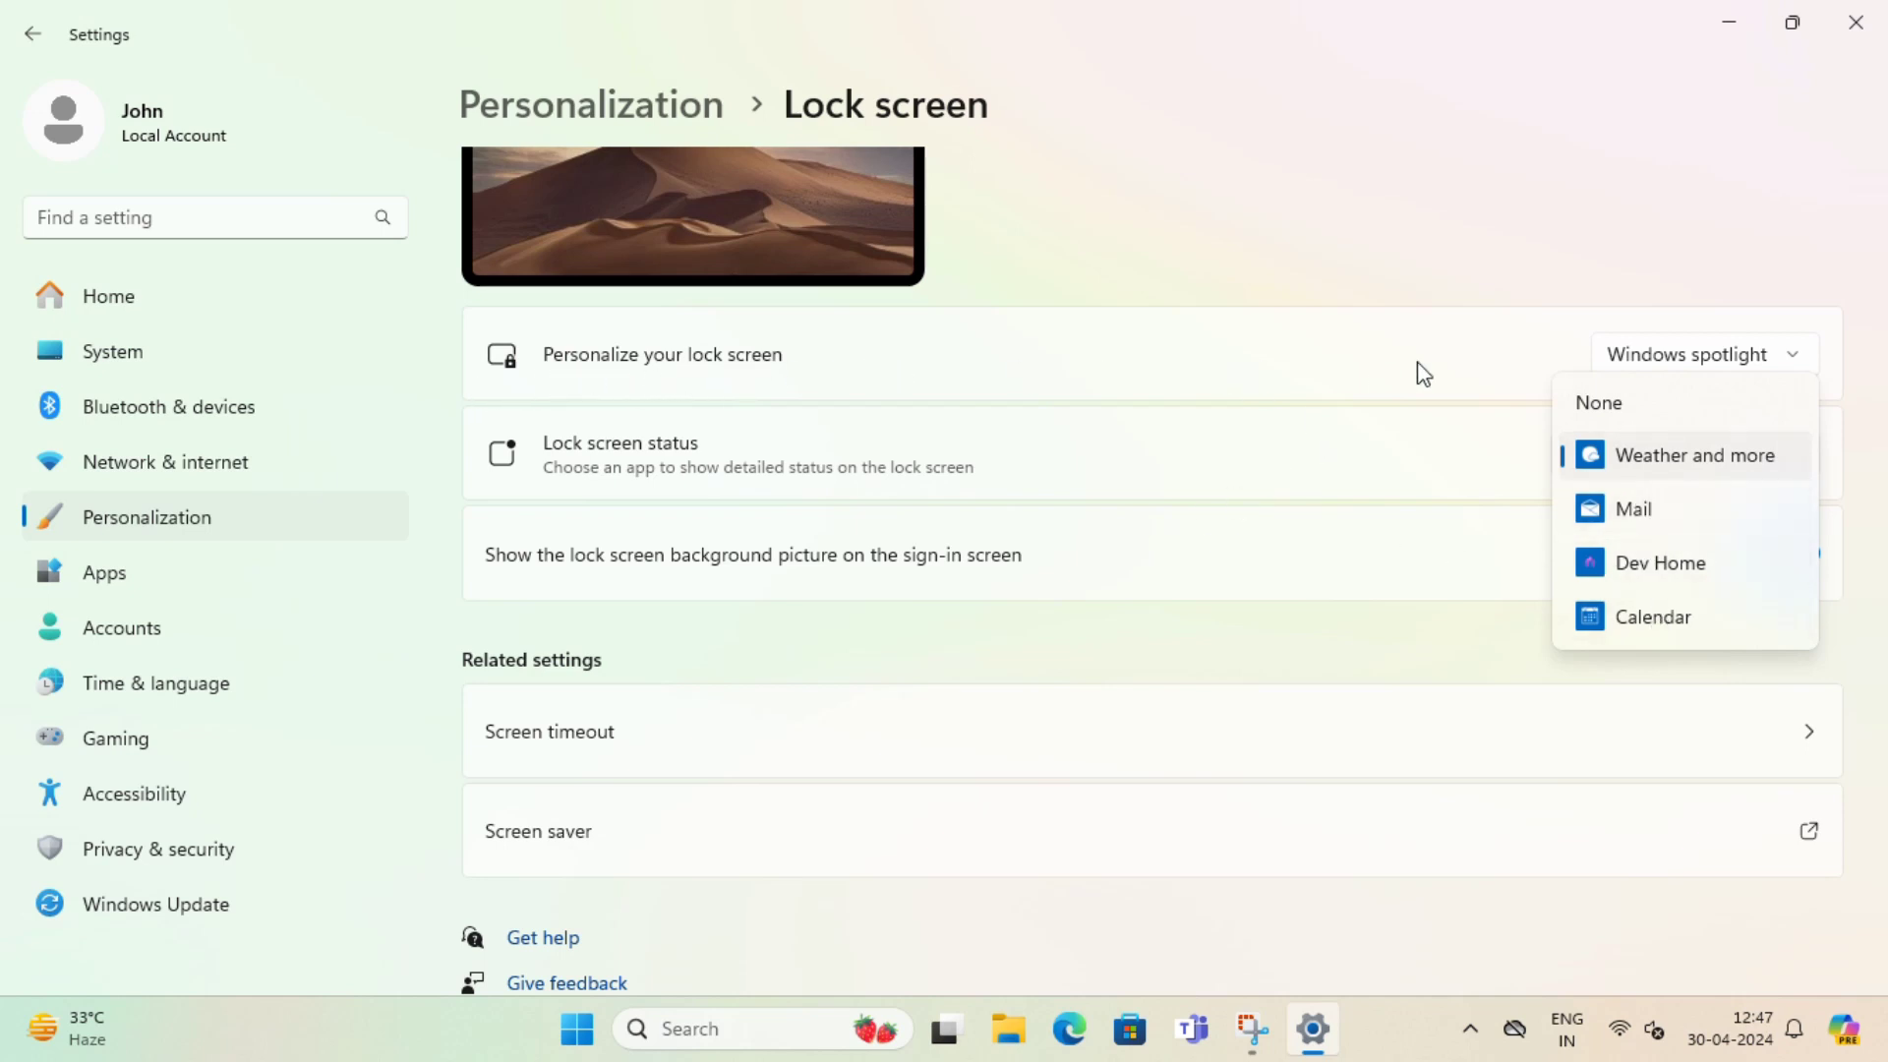
click(1672, 362)
click(1685, 354)
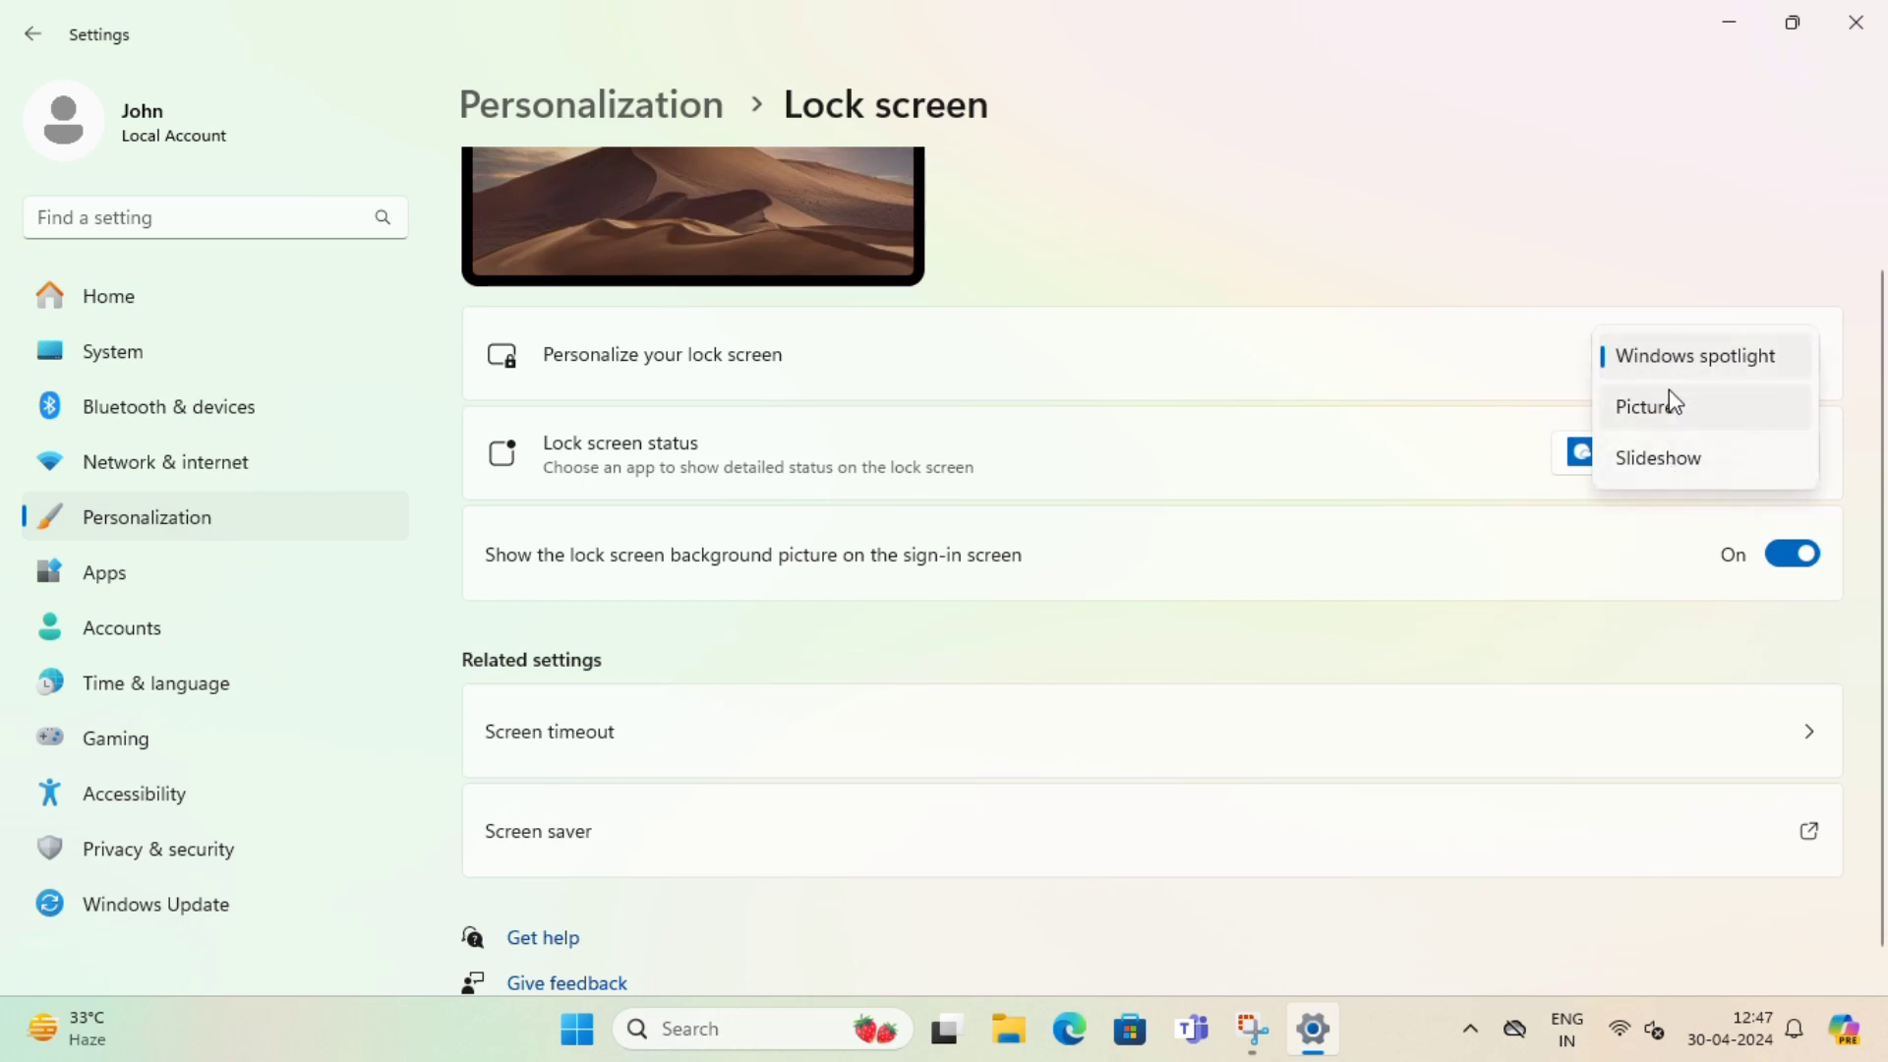
click(1443, 201)
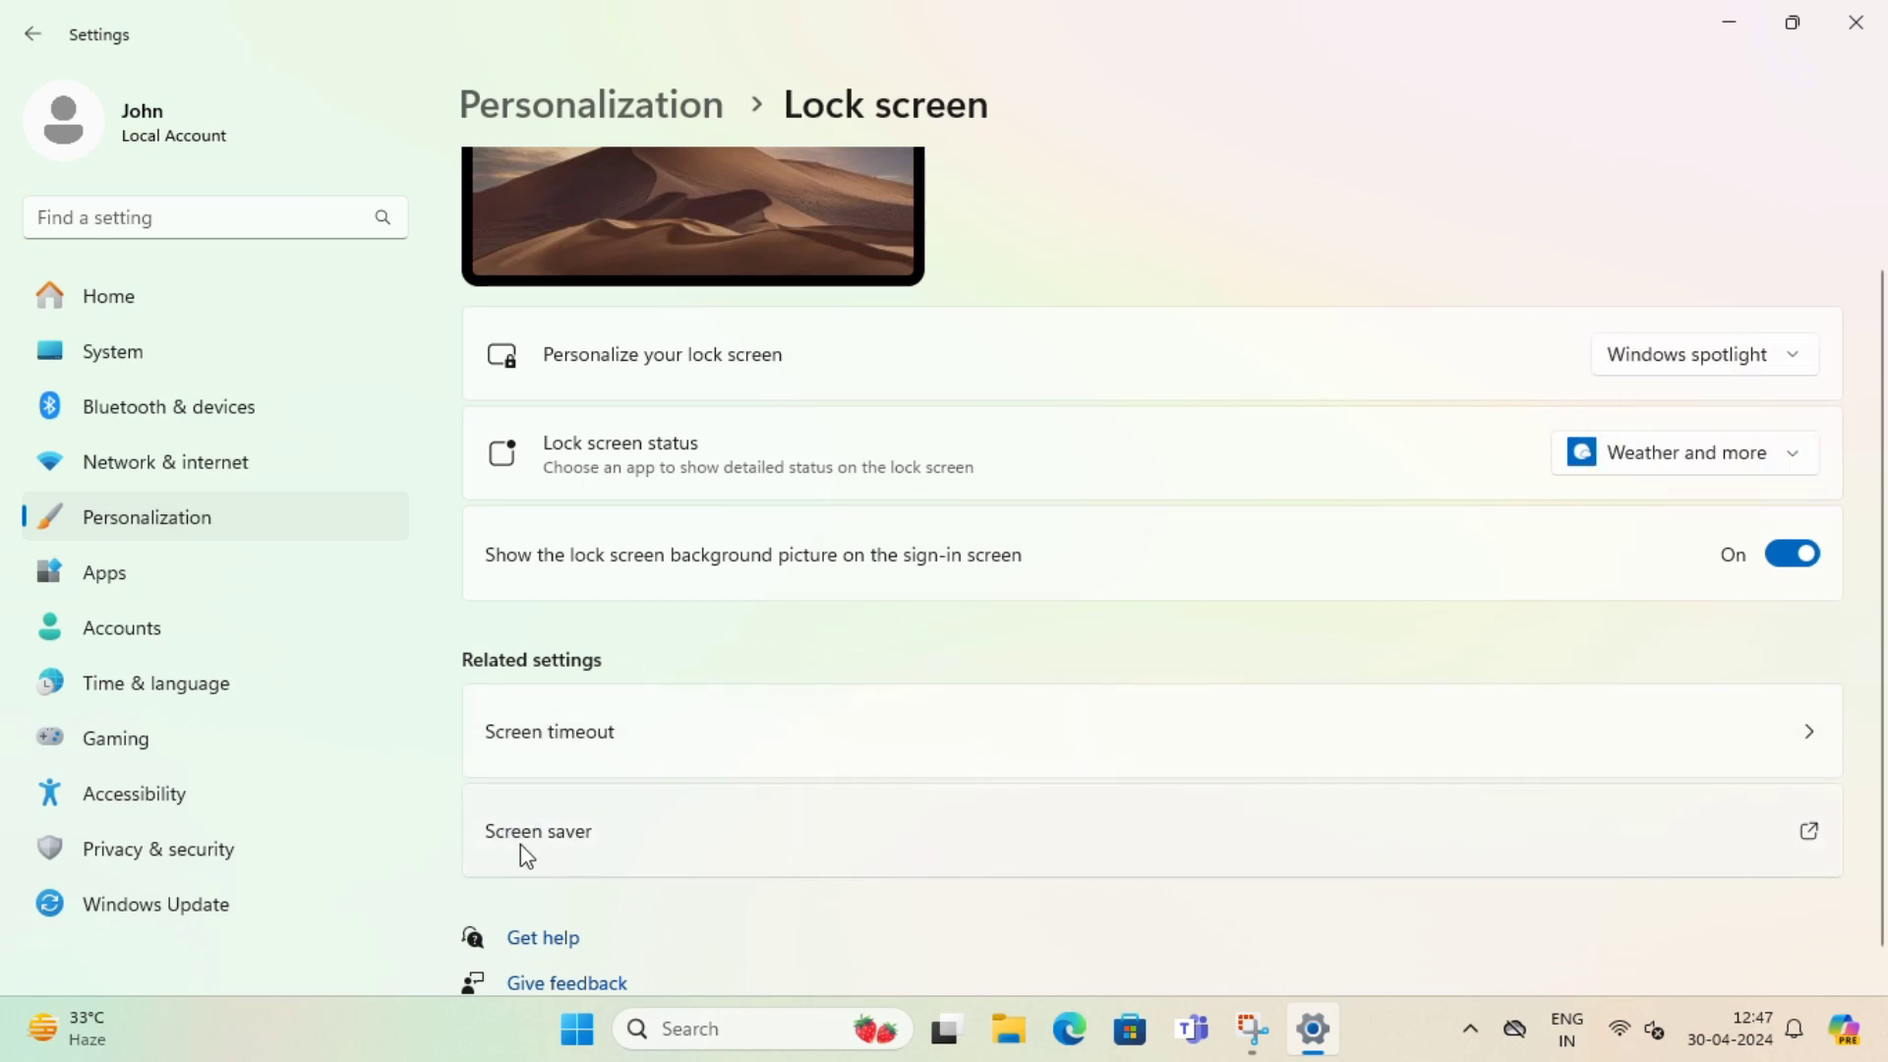
- Examine the screen-off and sleep timeout choices under Screen timeout, leave them as they are, and return to the main Personalization page
click(1530, 754)
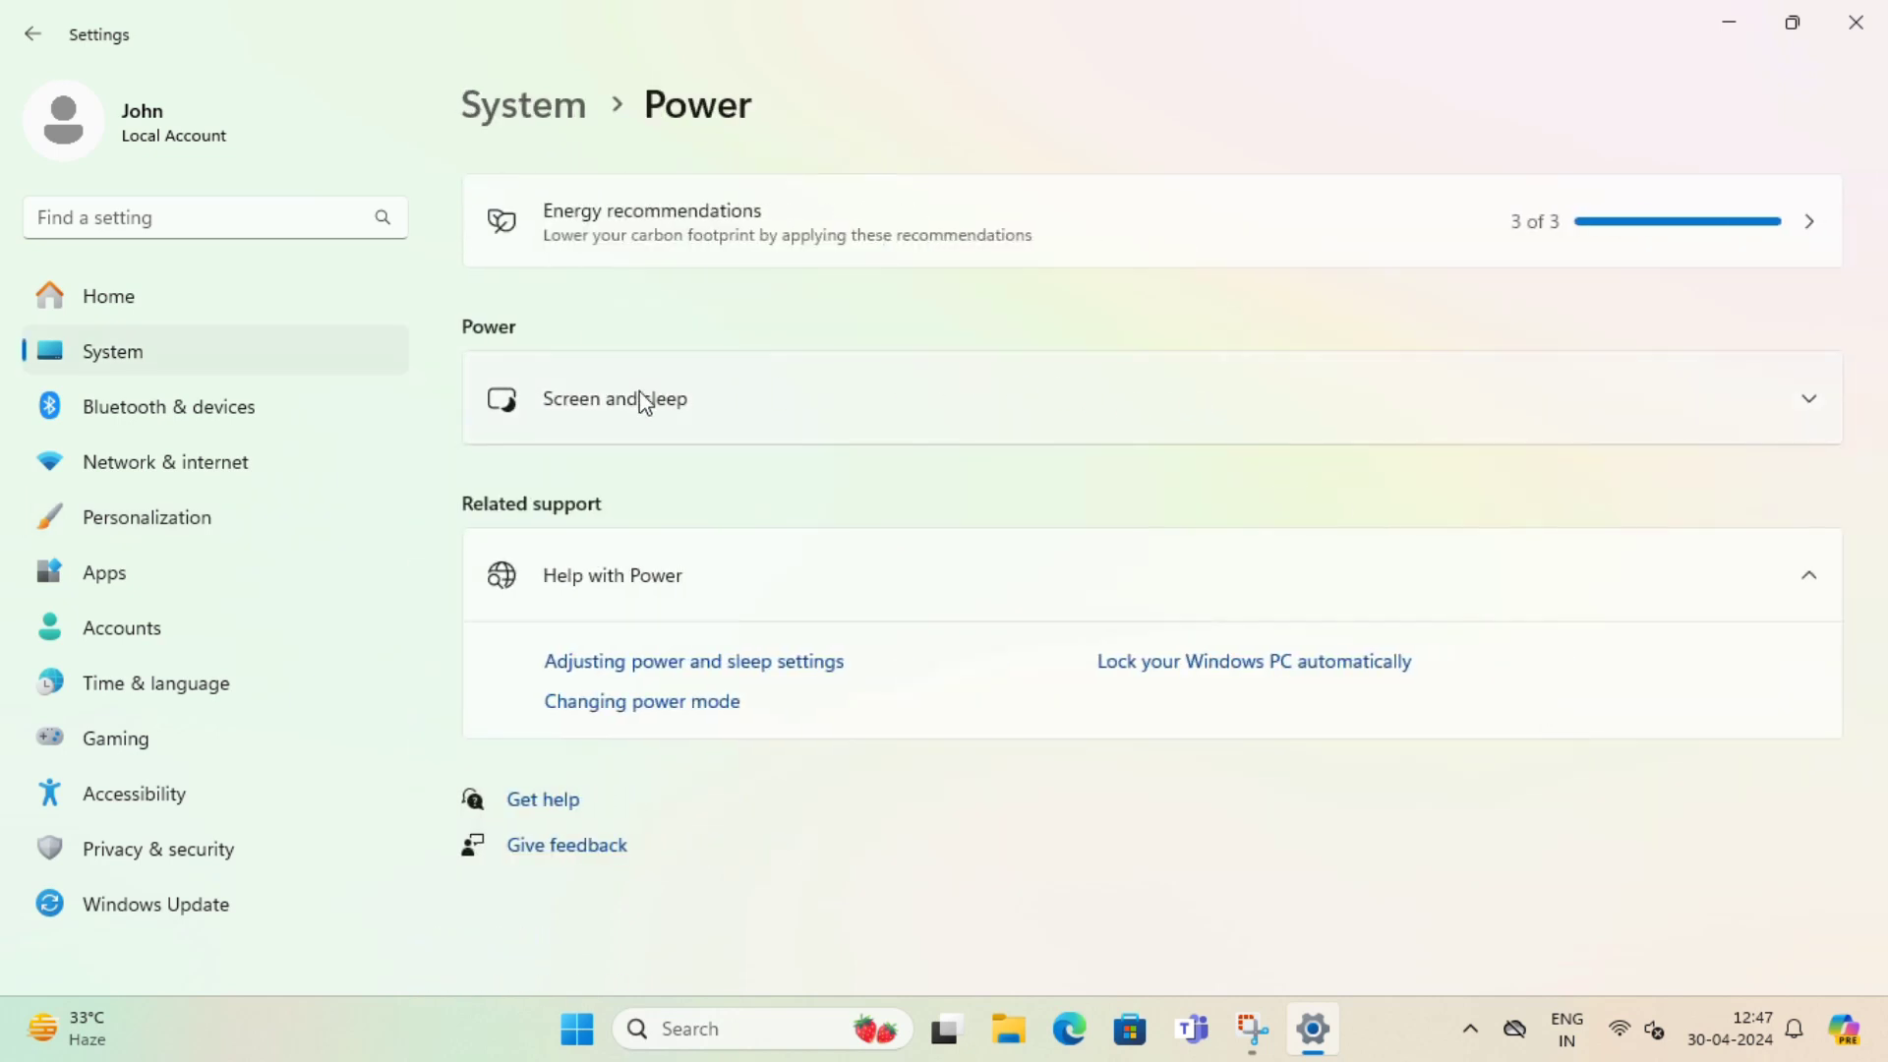
click(925, 416)
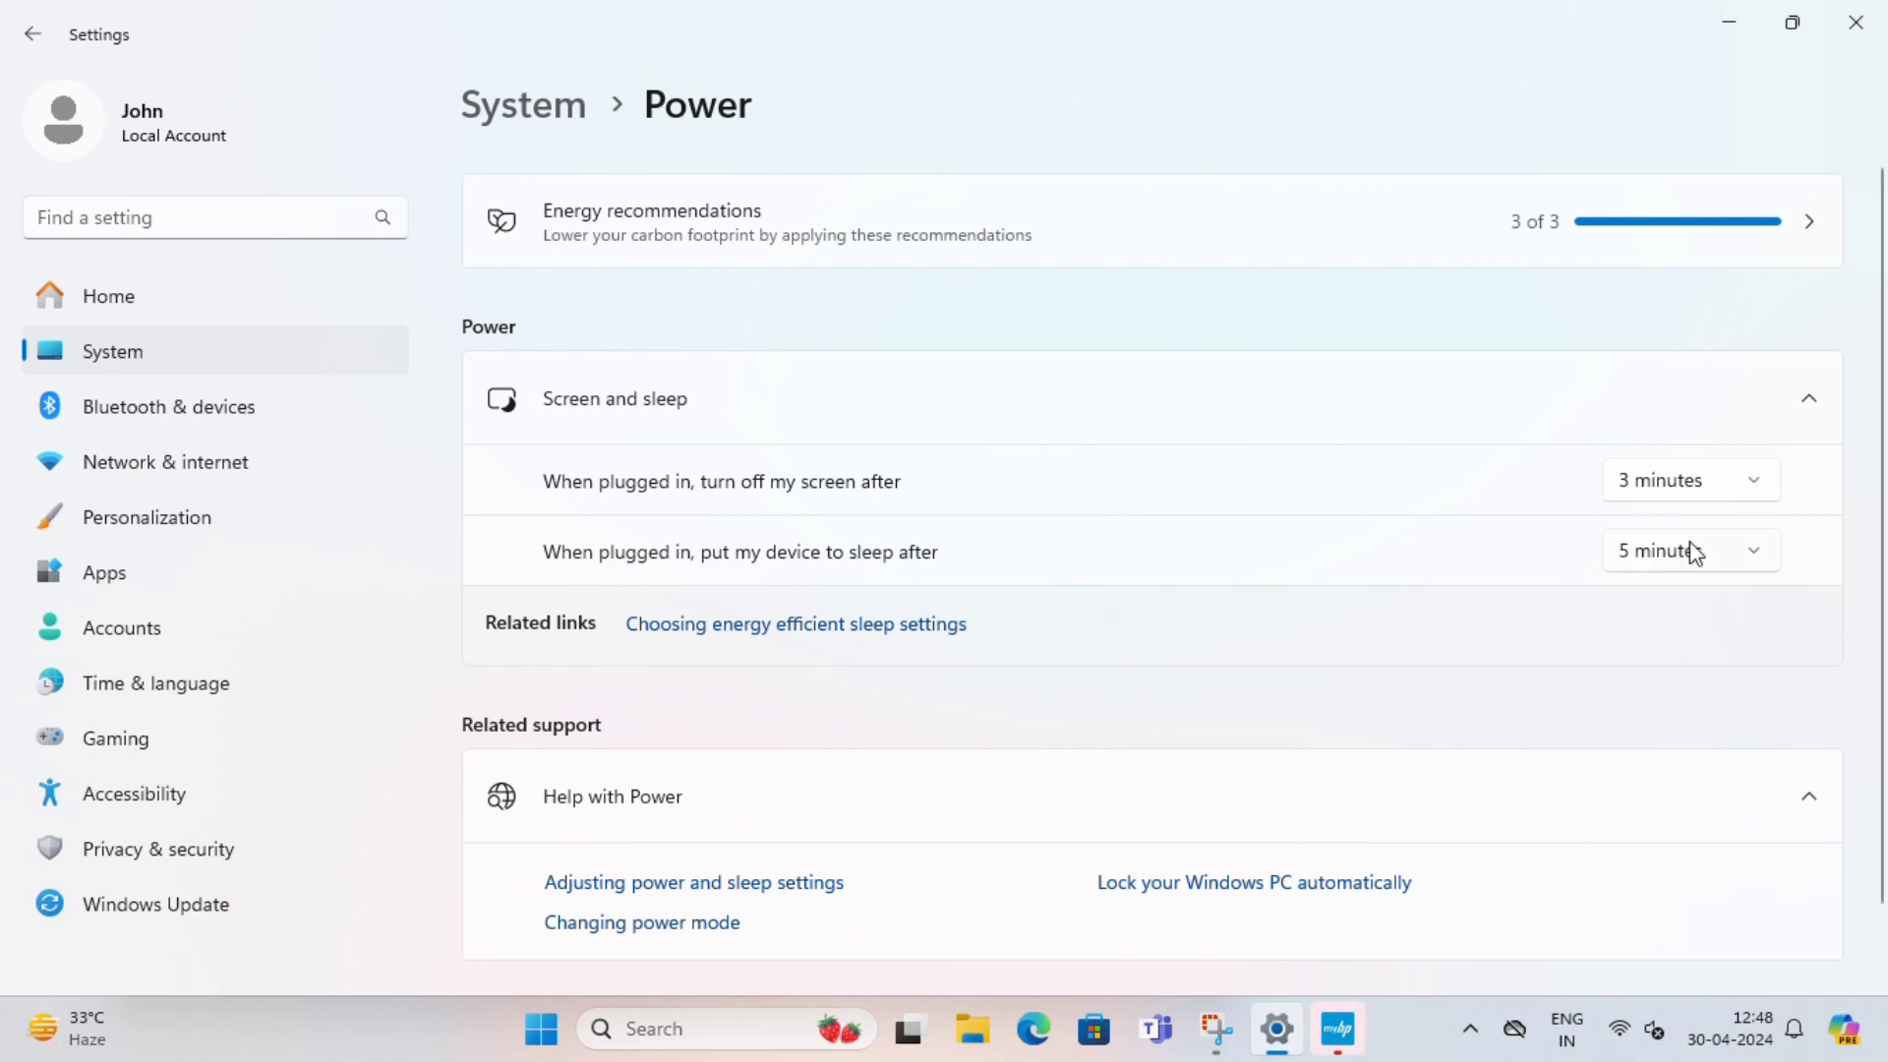
click(1685, 489)
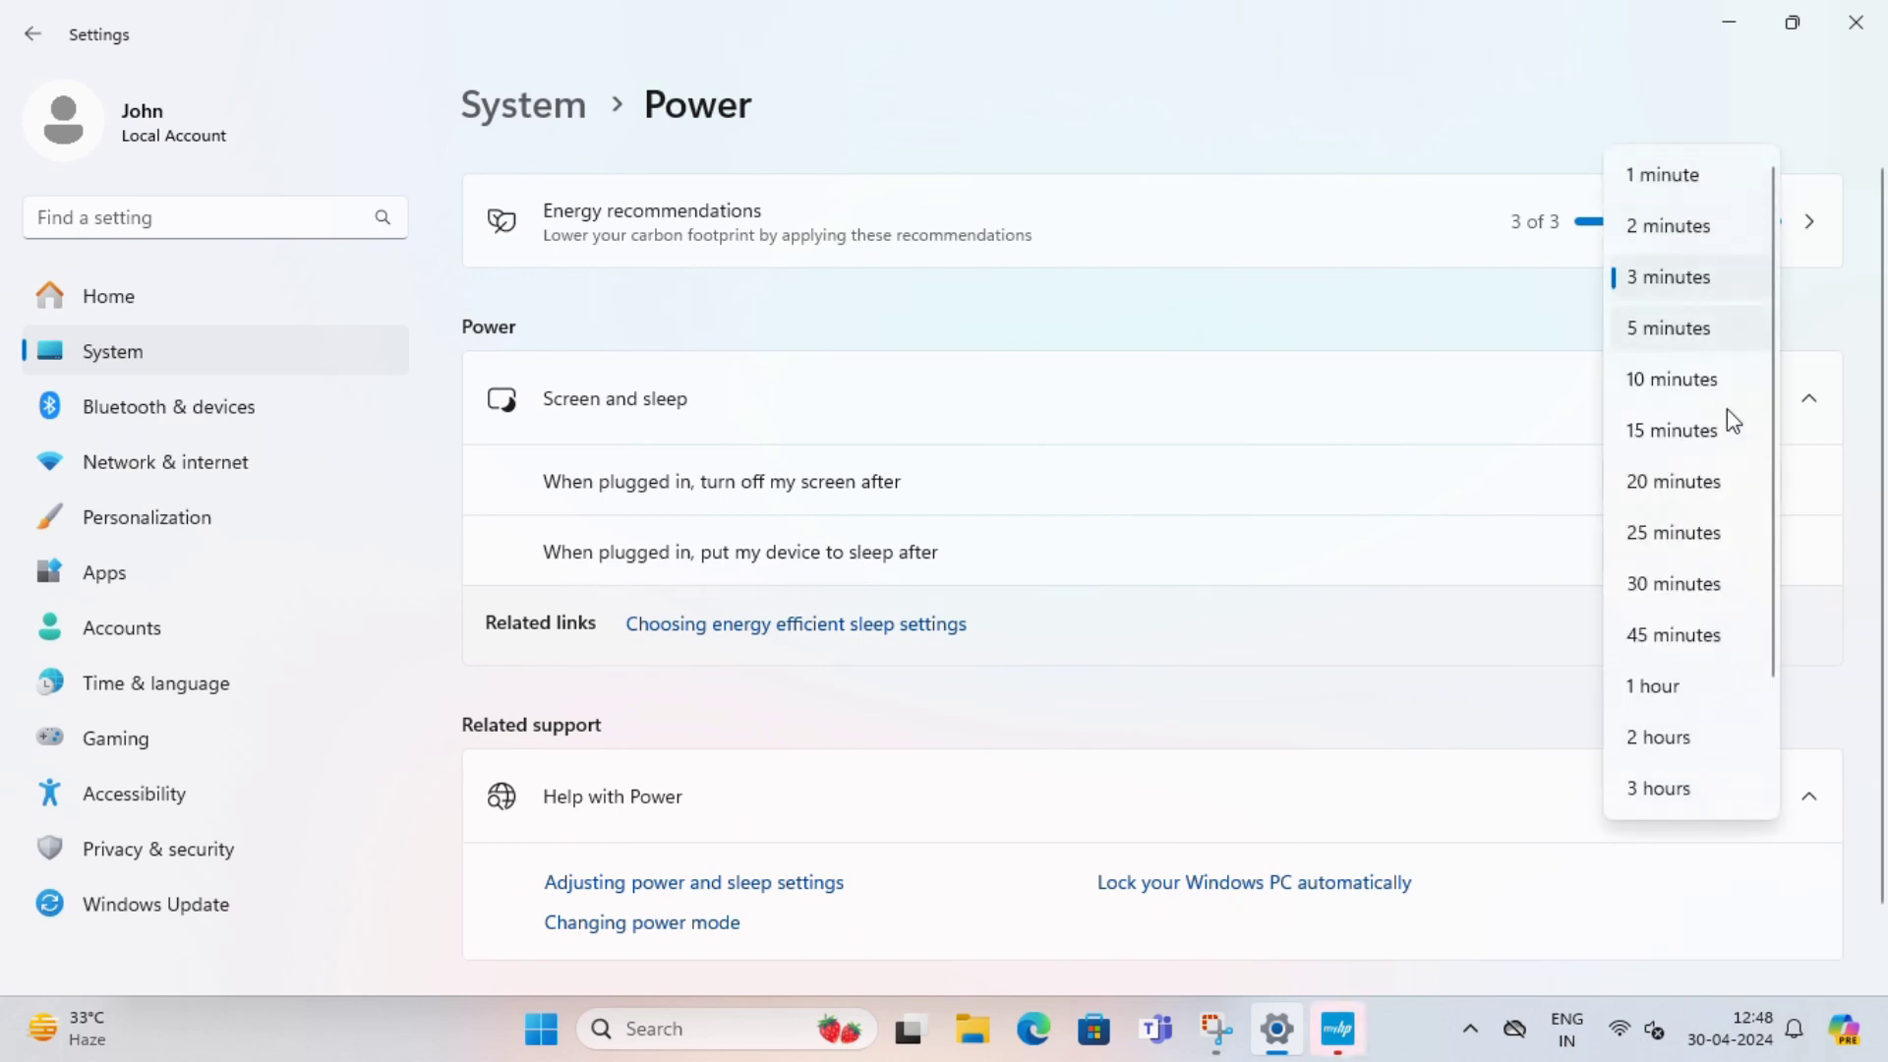
click(1523, 675)
click(1667, 560)
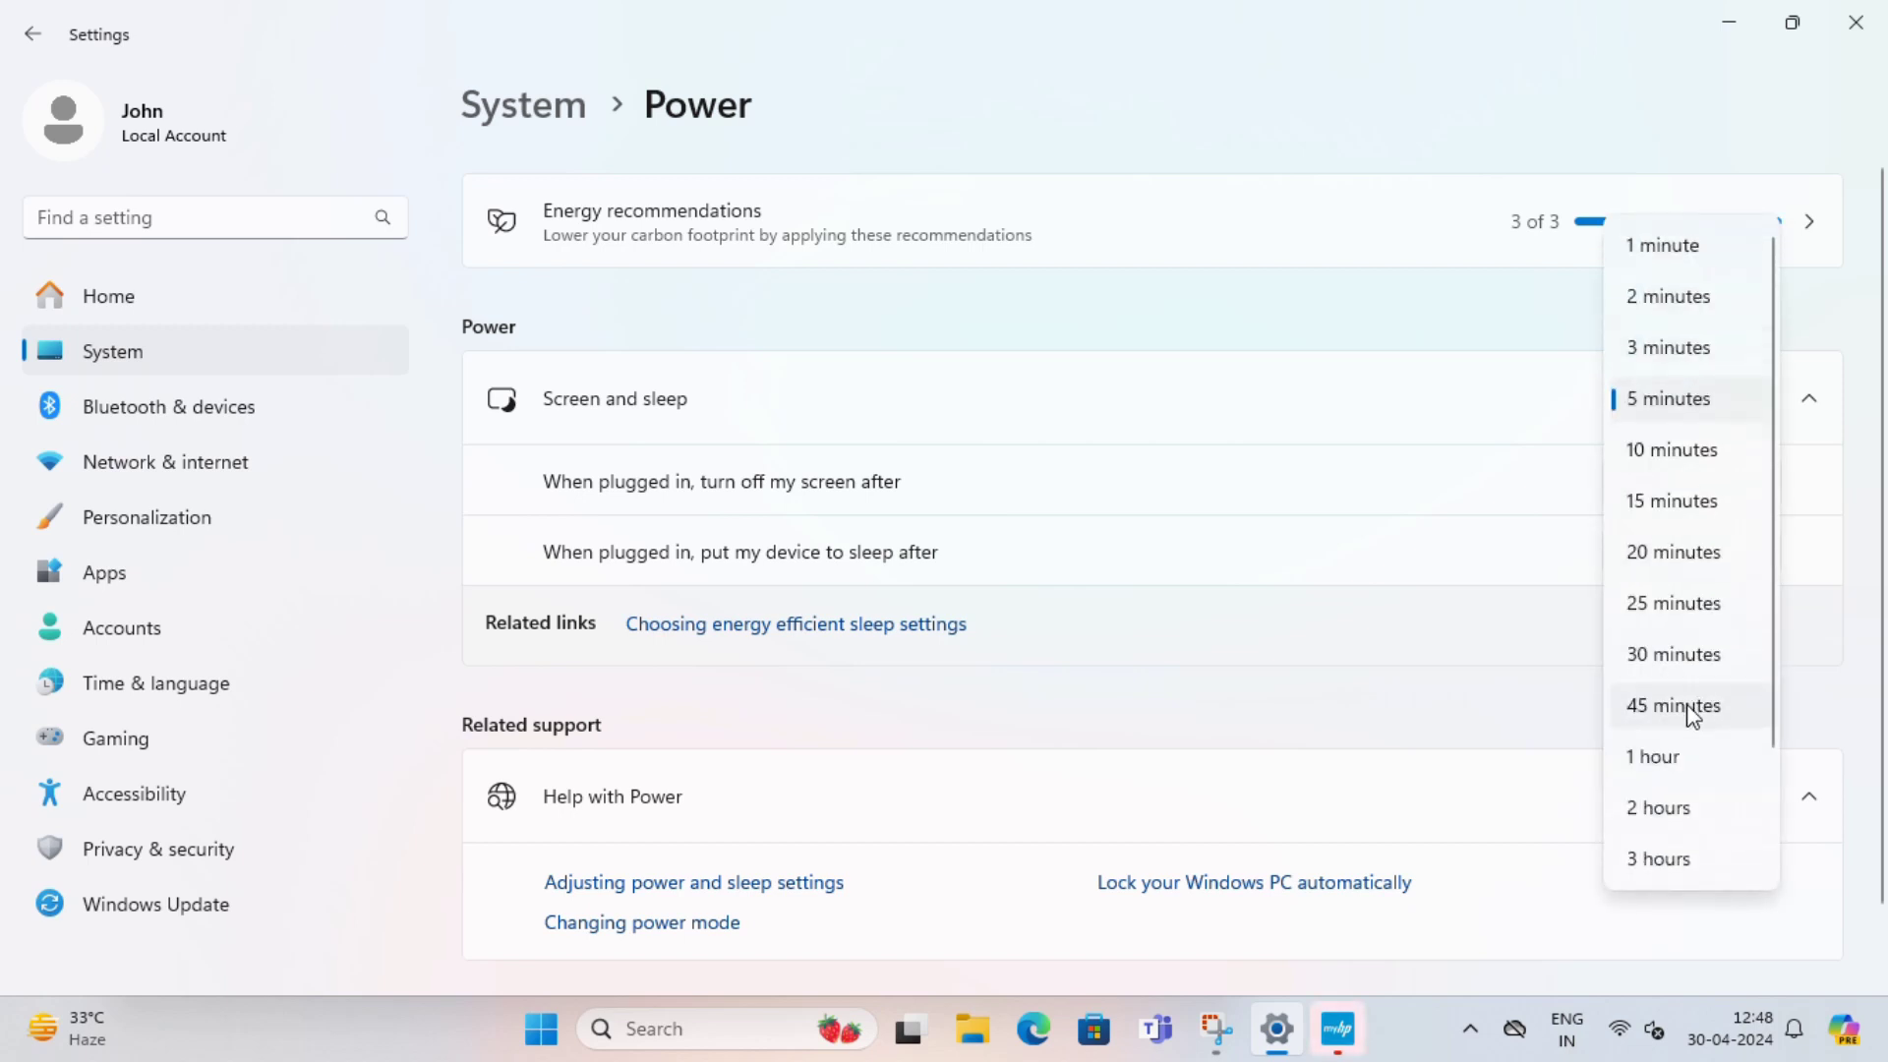
click(1344, 659)
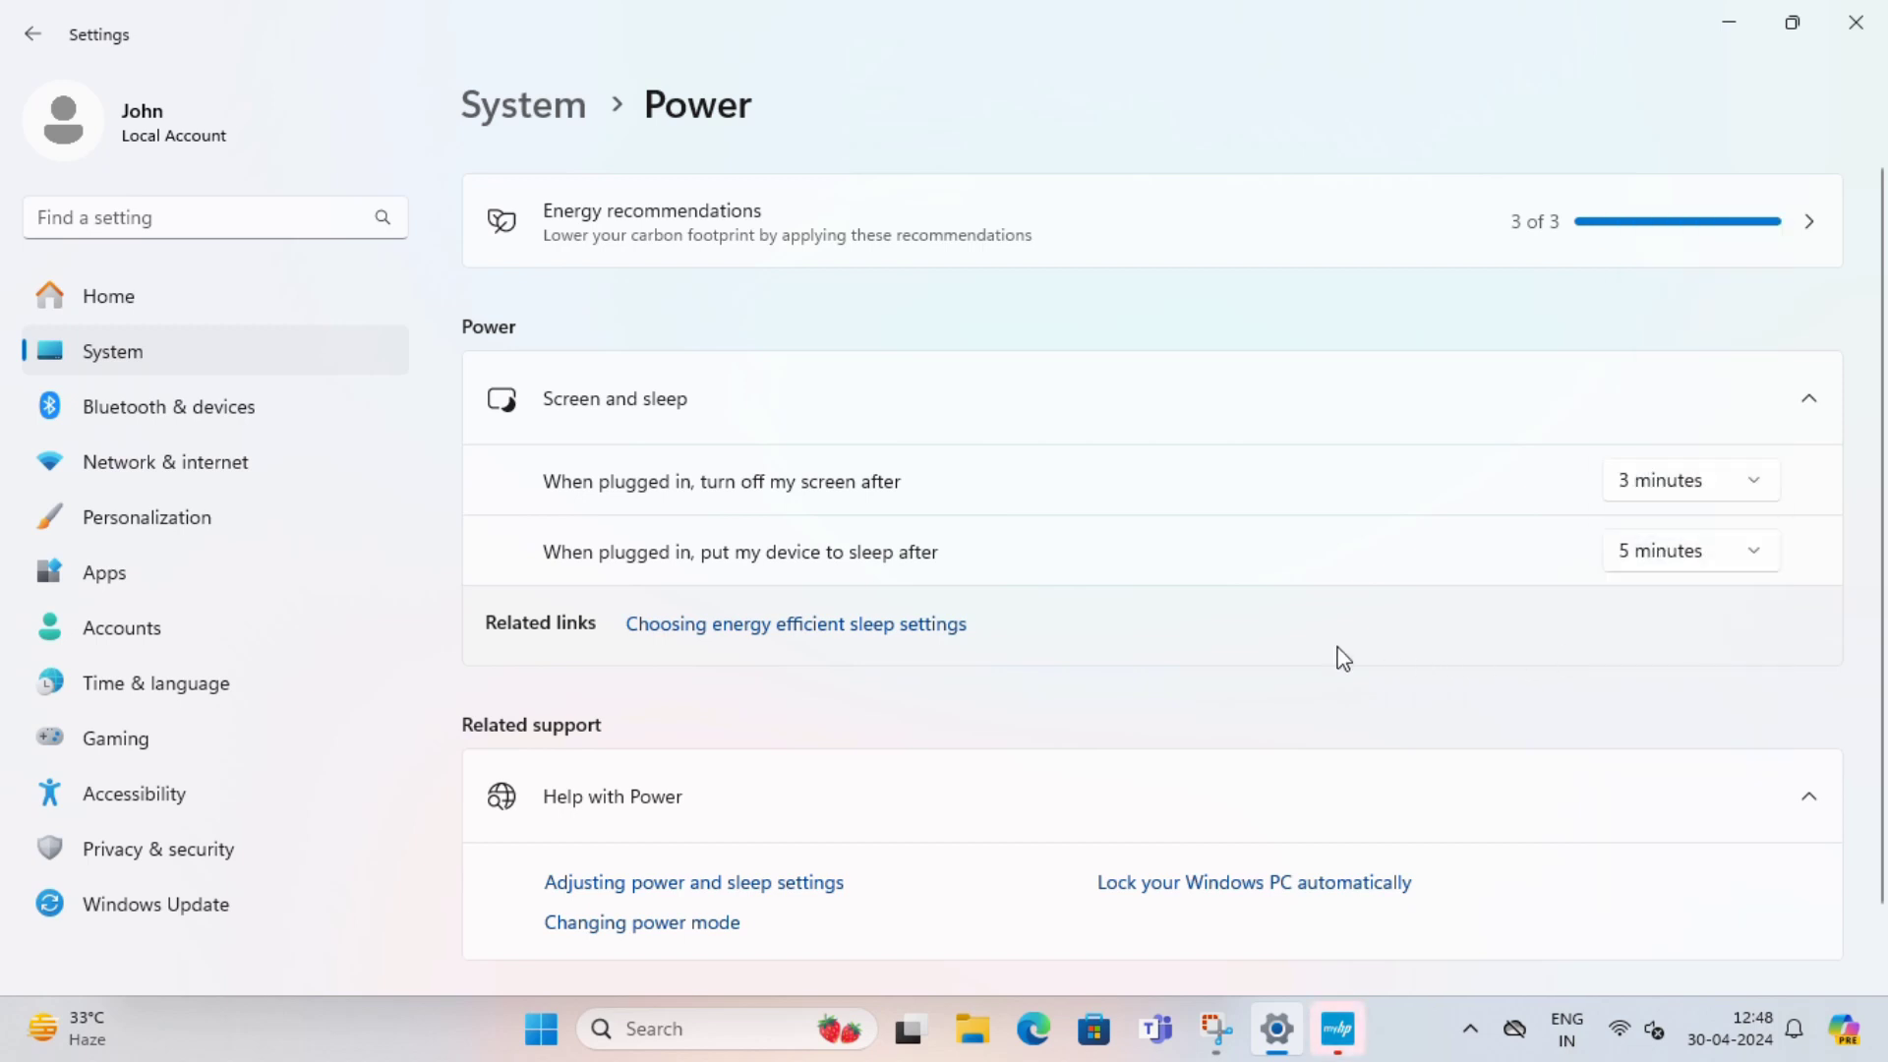
click(21, 37)
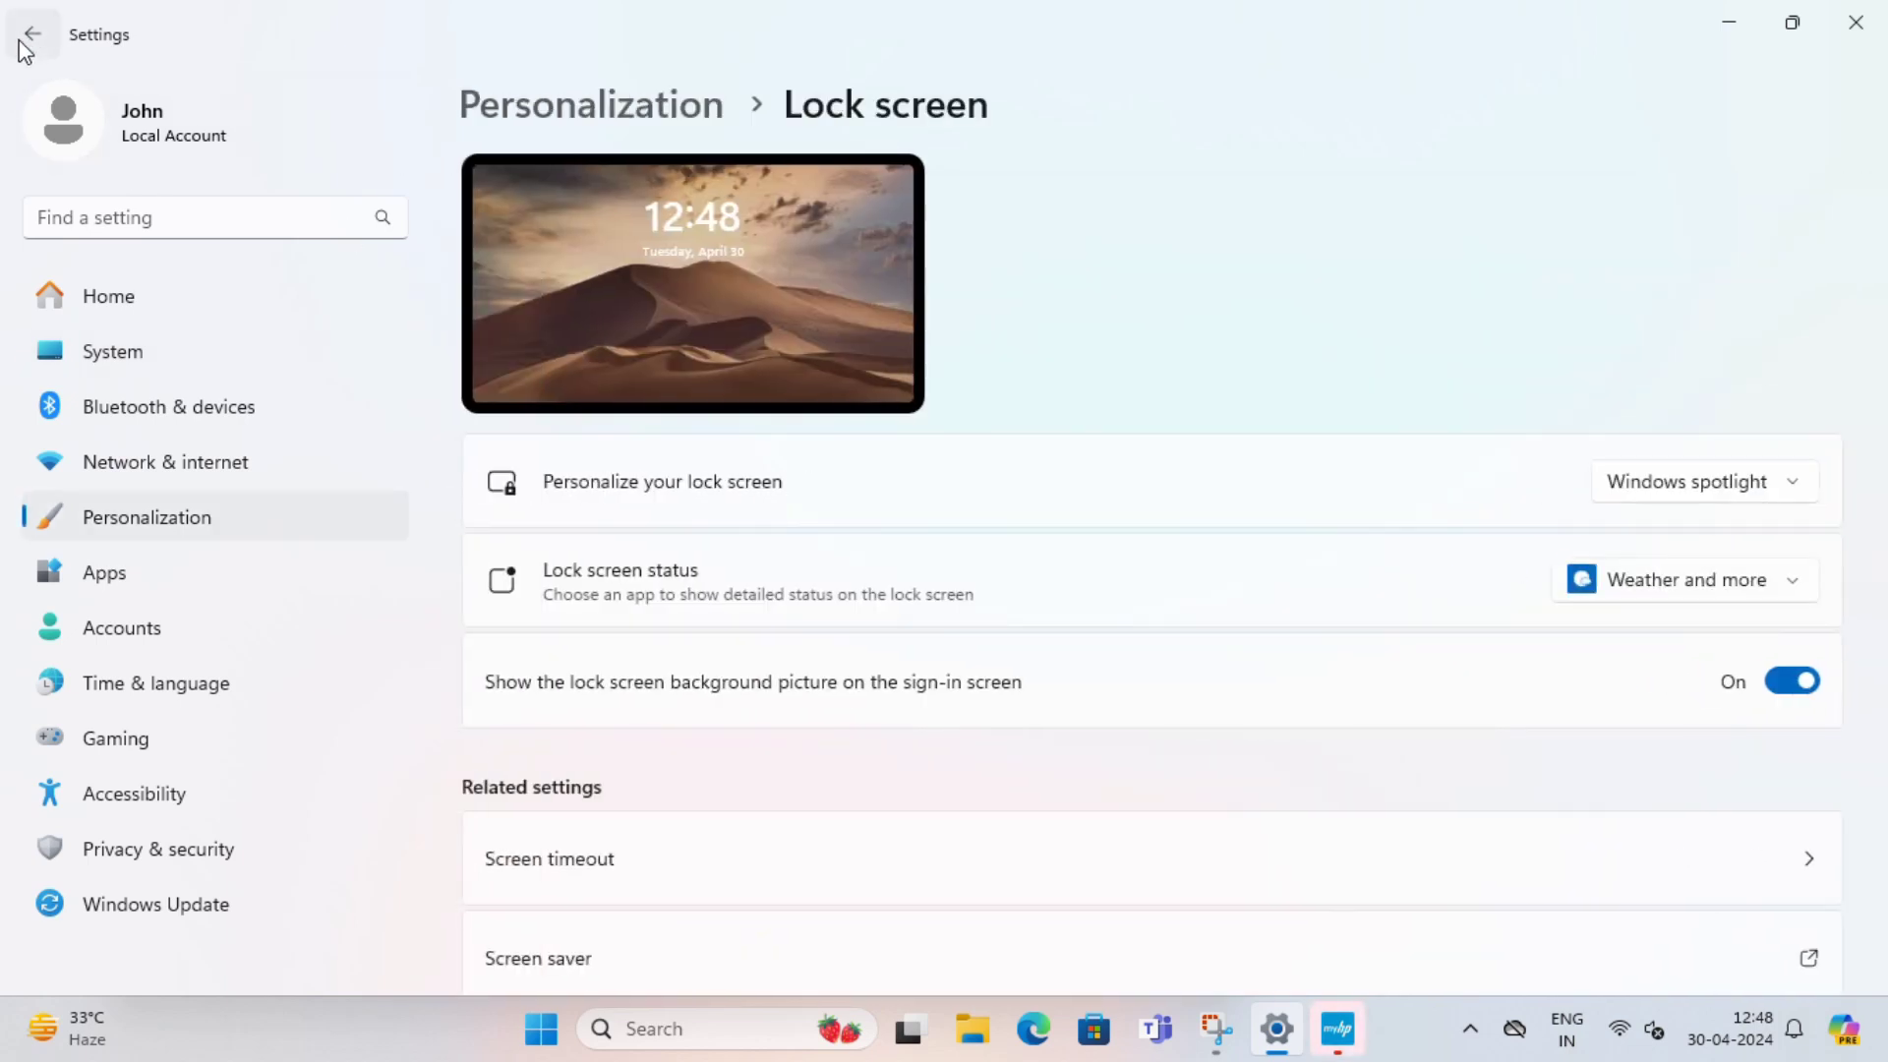
click(22, 41)
- Look through the Text input themes, touch keyboard and typing options, and return to the main Personalization page
scroll(1146, 595, down, 3)
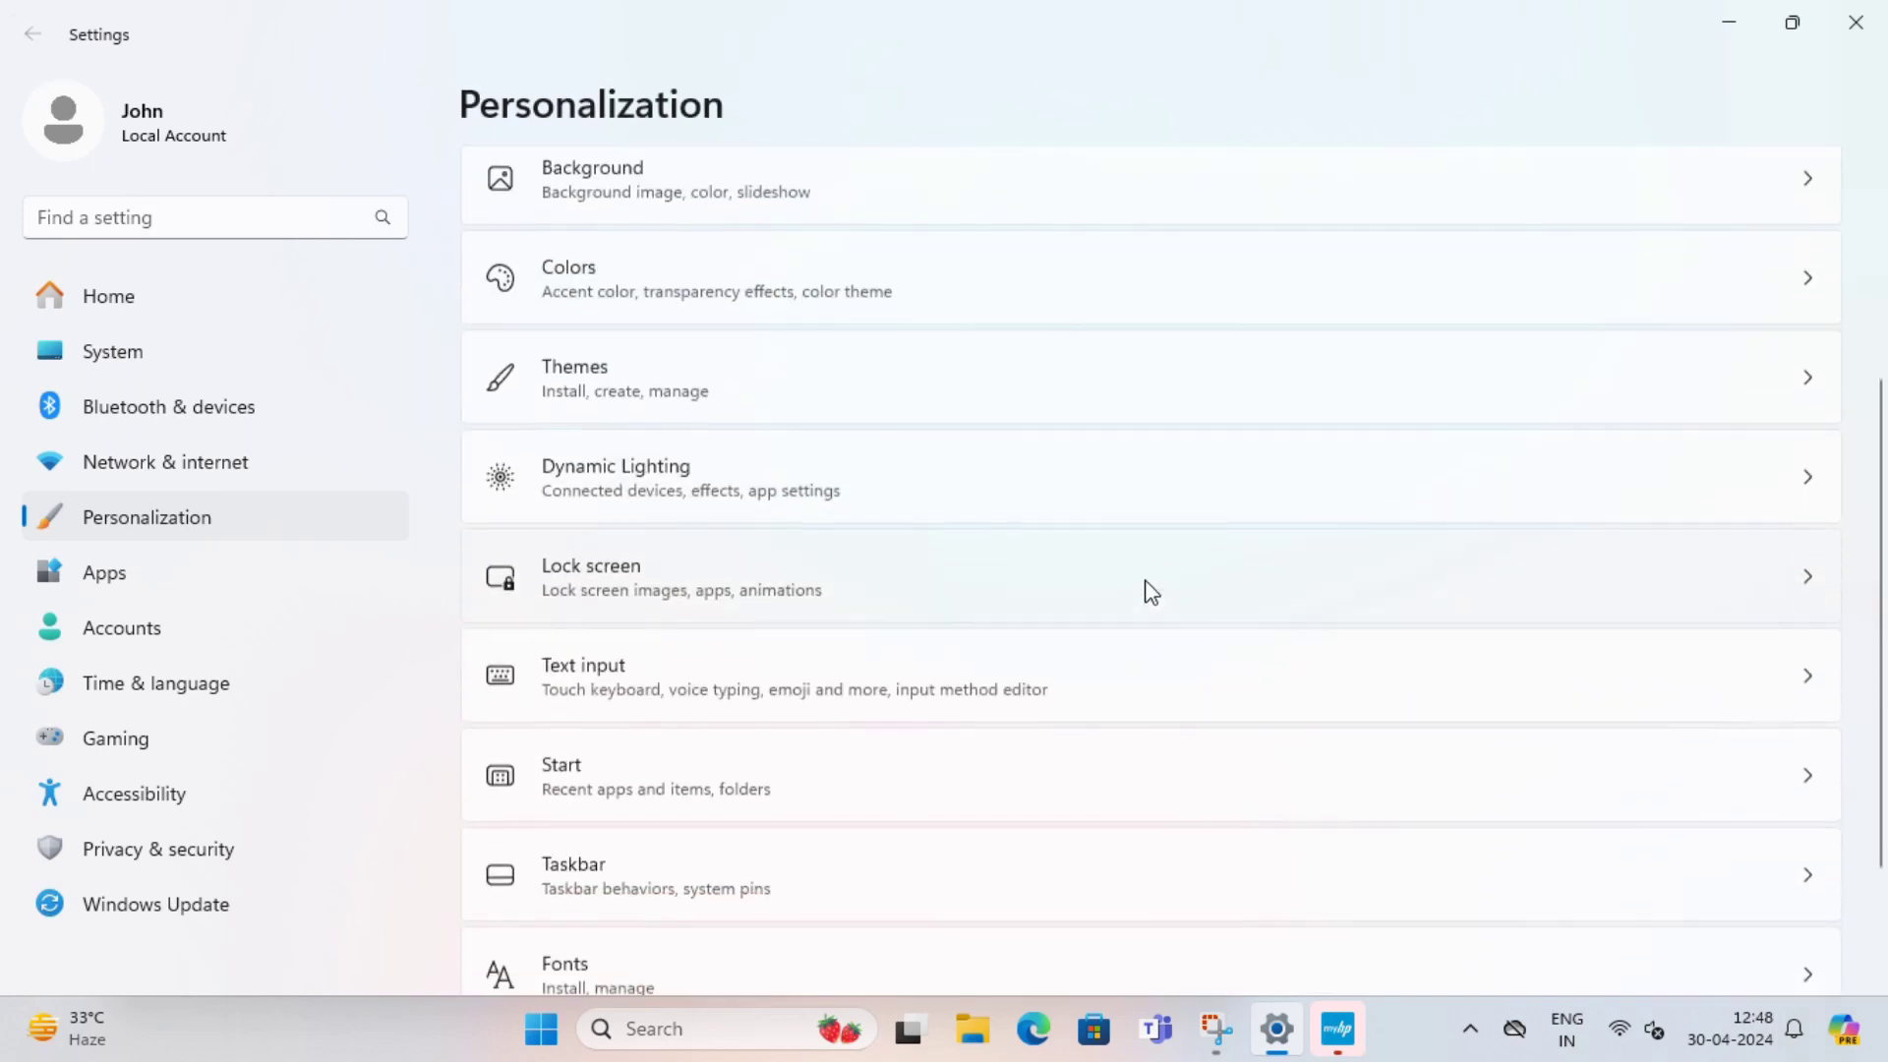
click(619, 672)
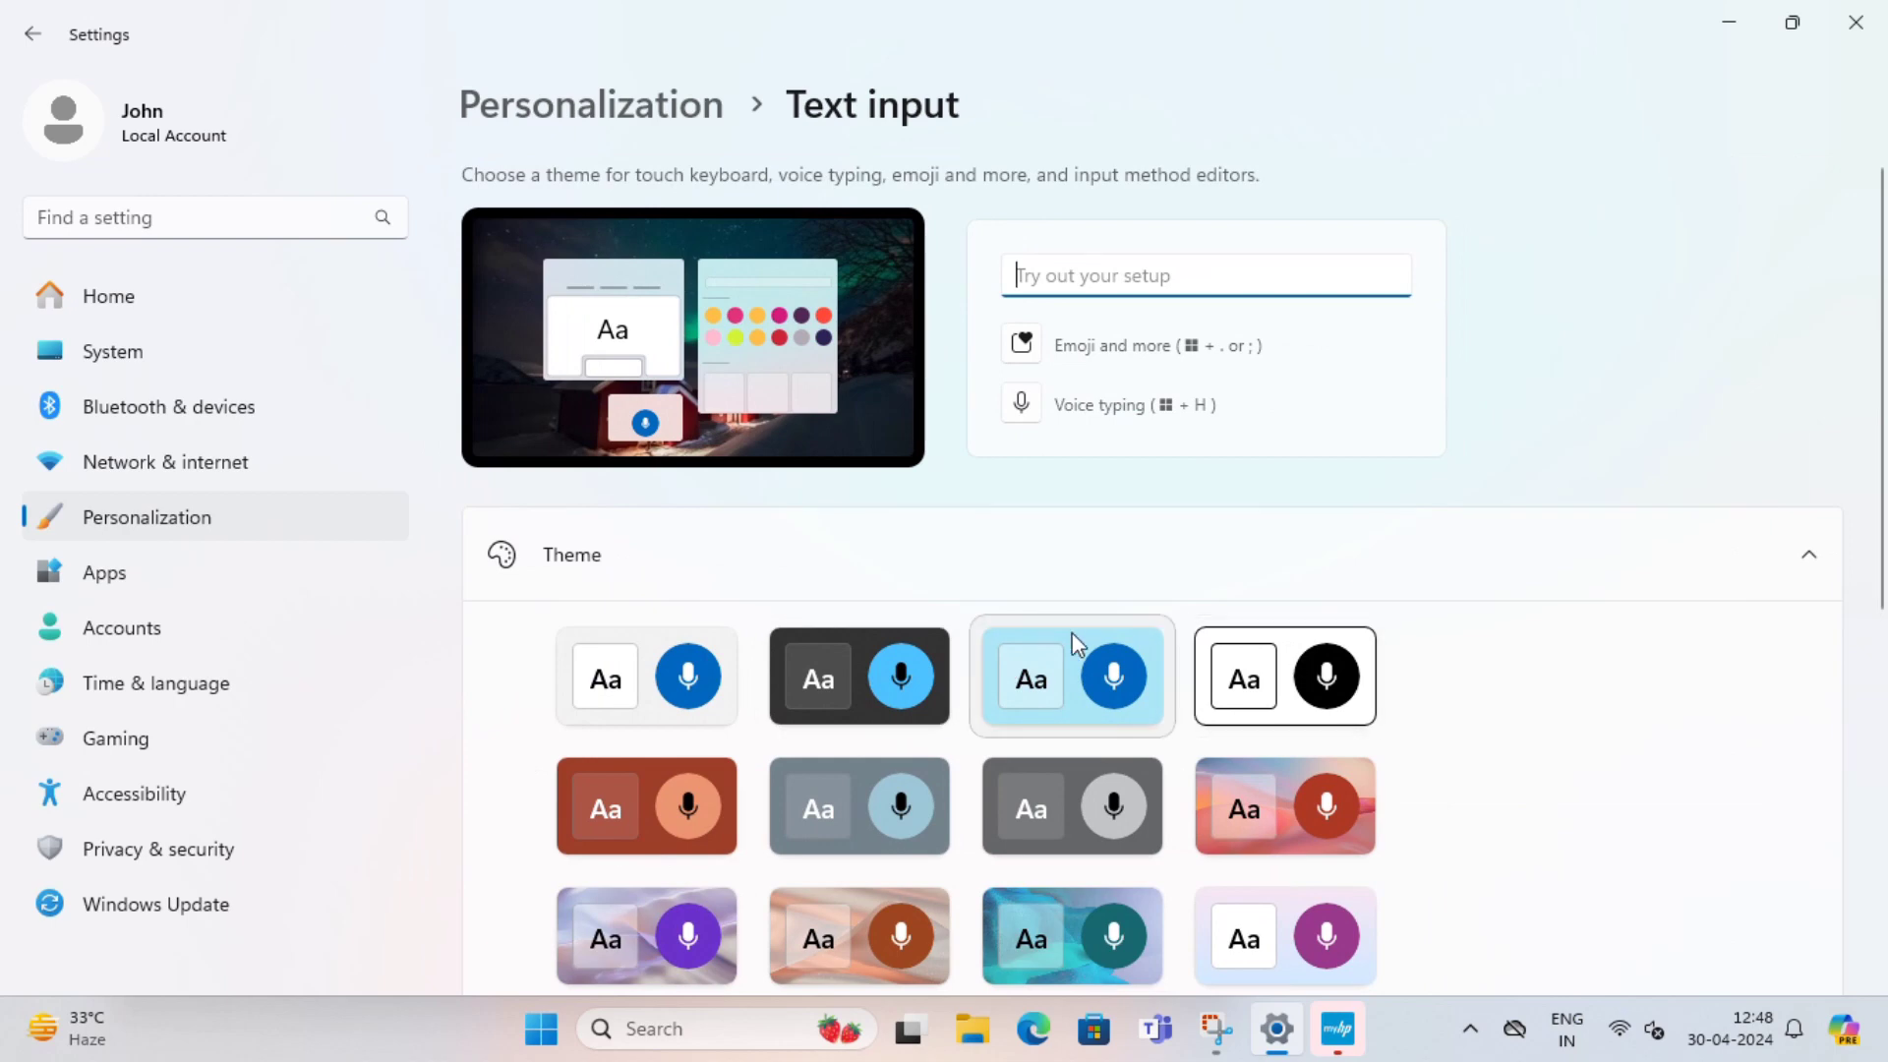
scroll(830, 788, down, 3)
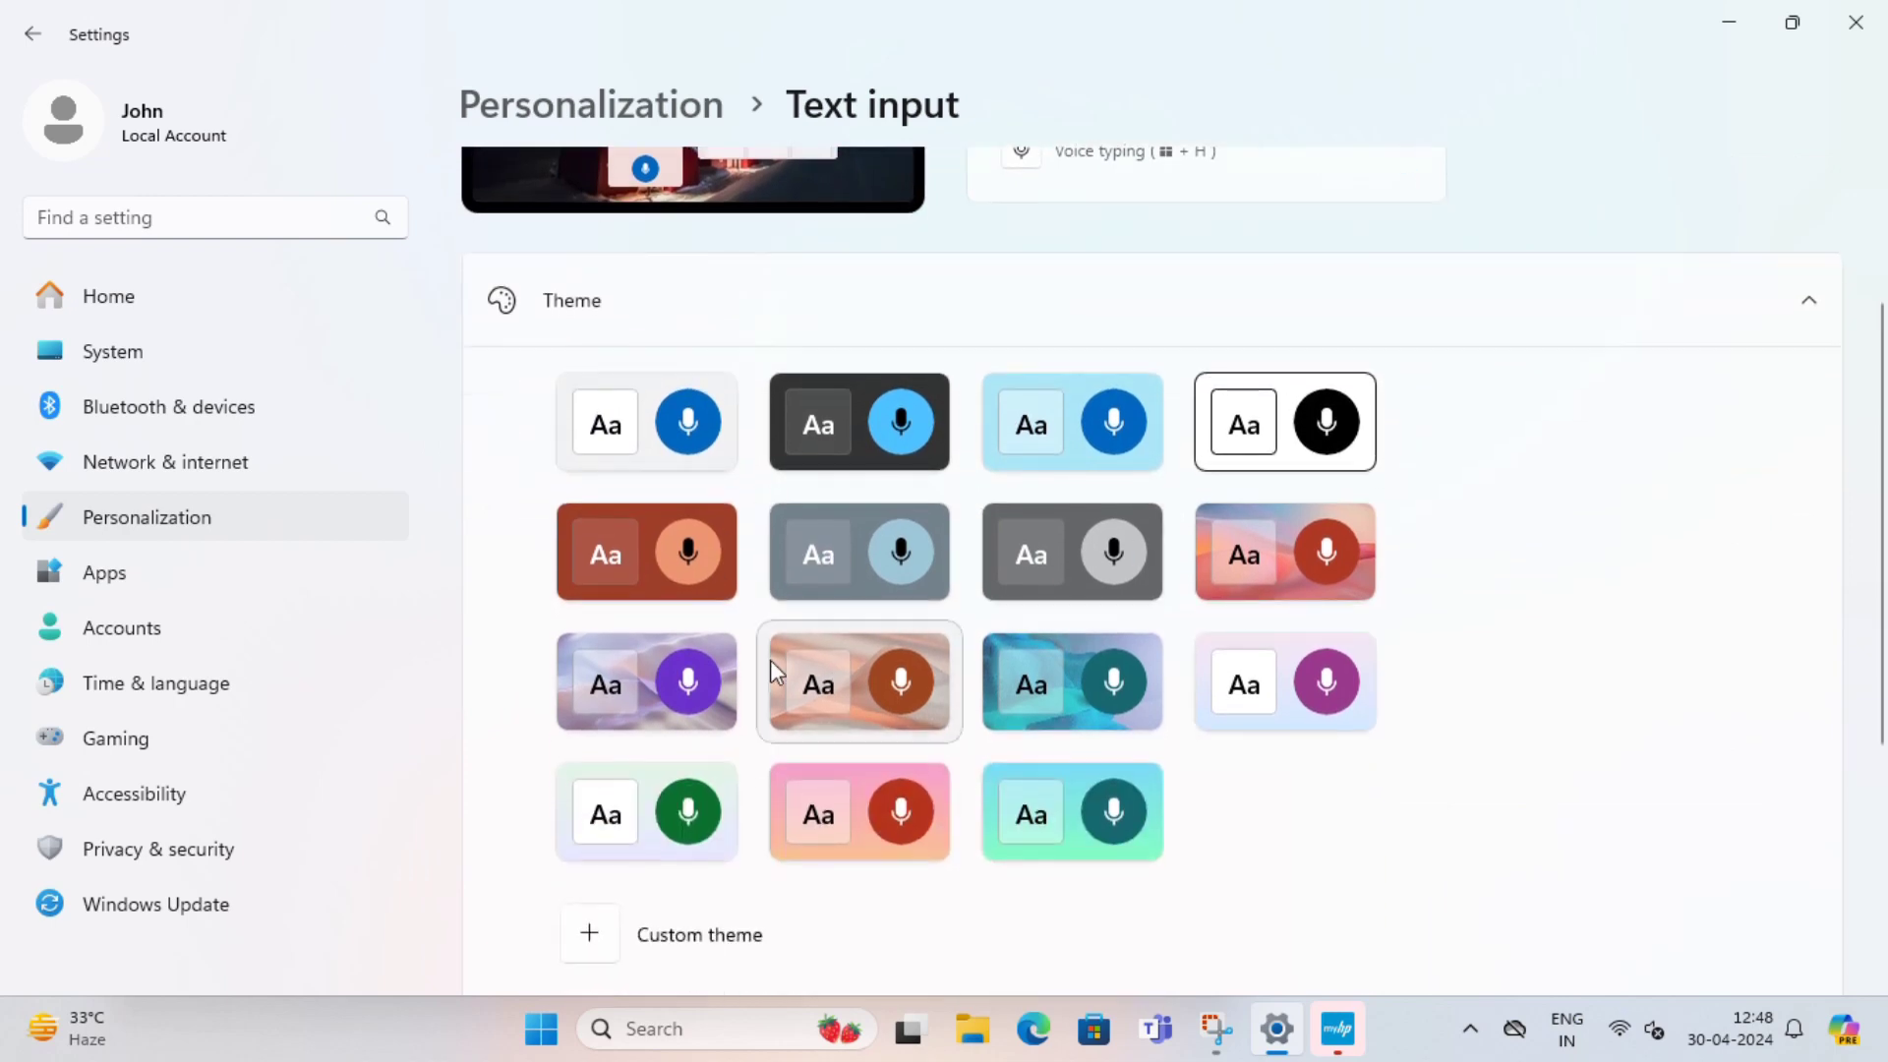
click(725, 589)
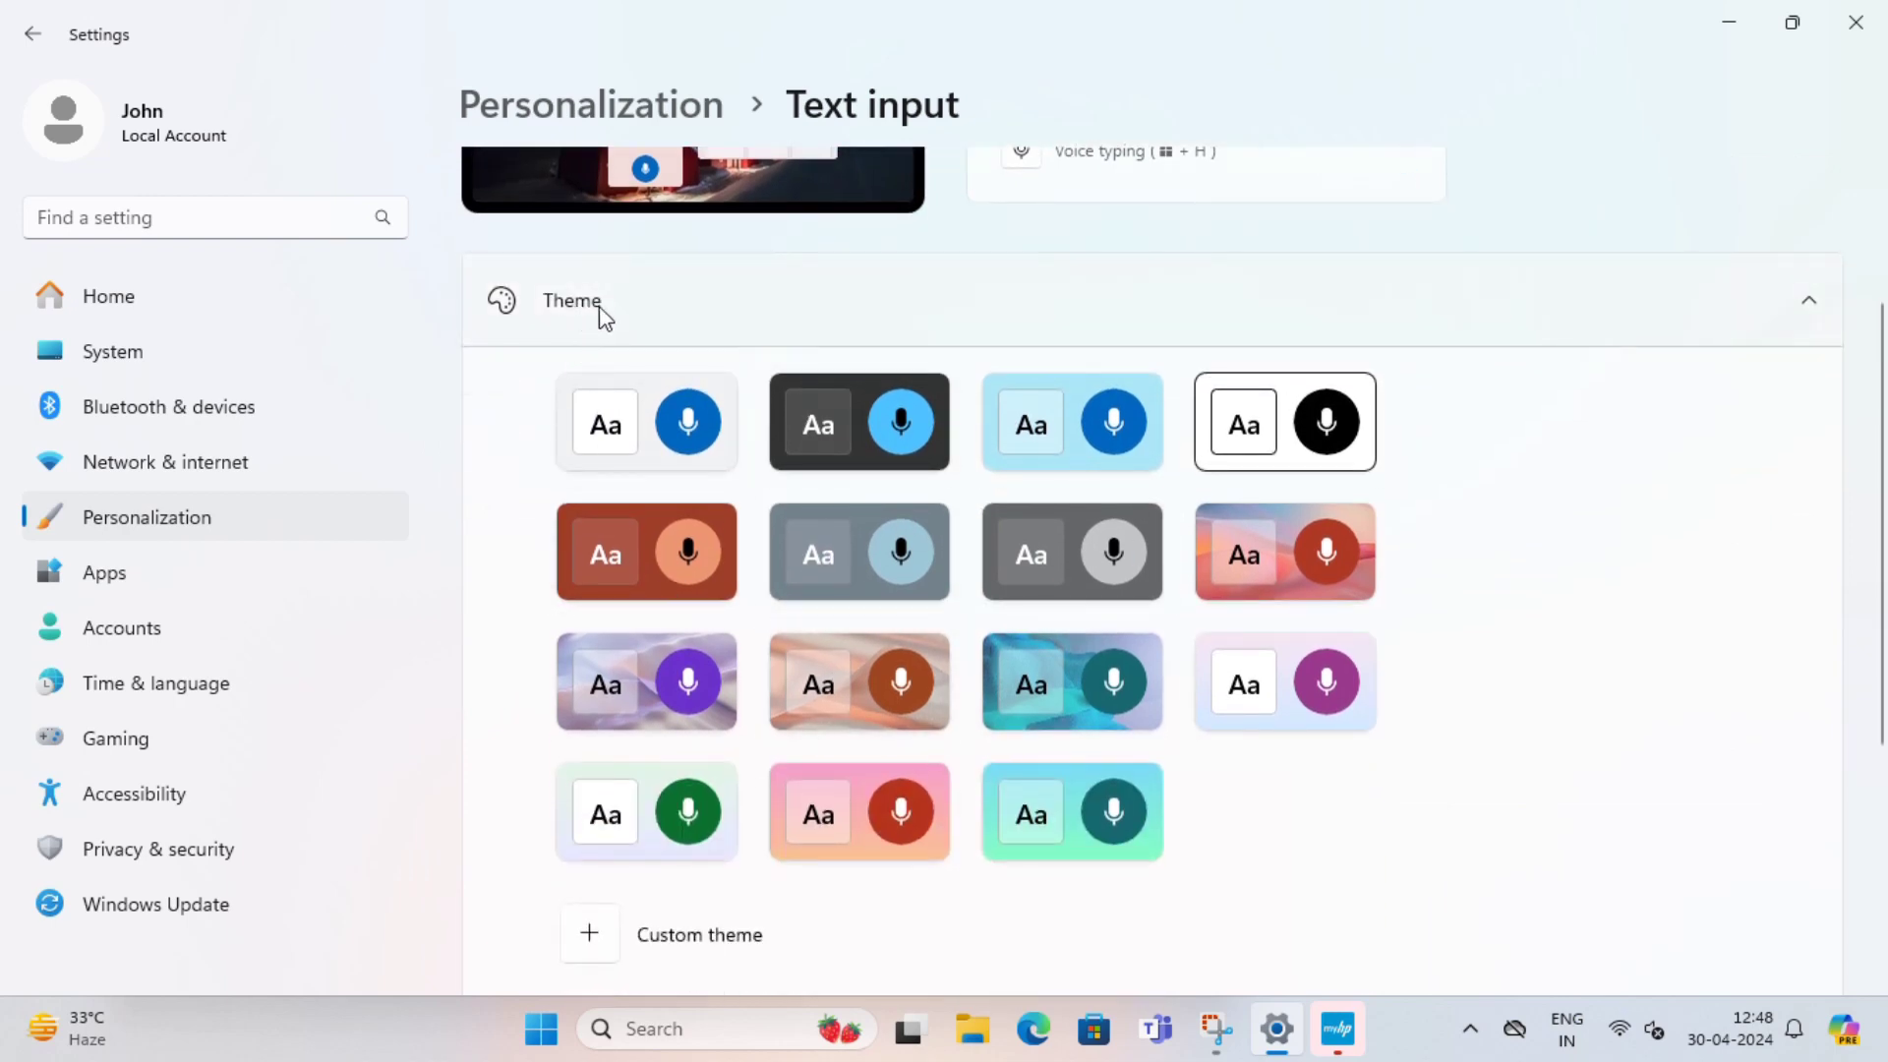
scroll(728, 598, down, 2)
scroll(725, 598, down, 2)
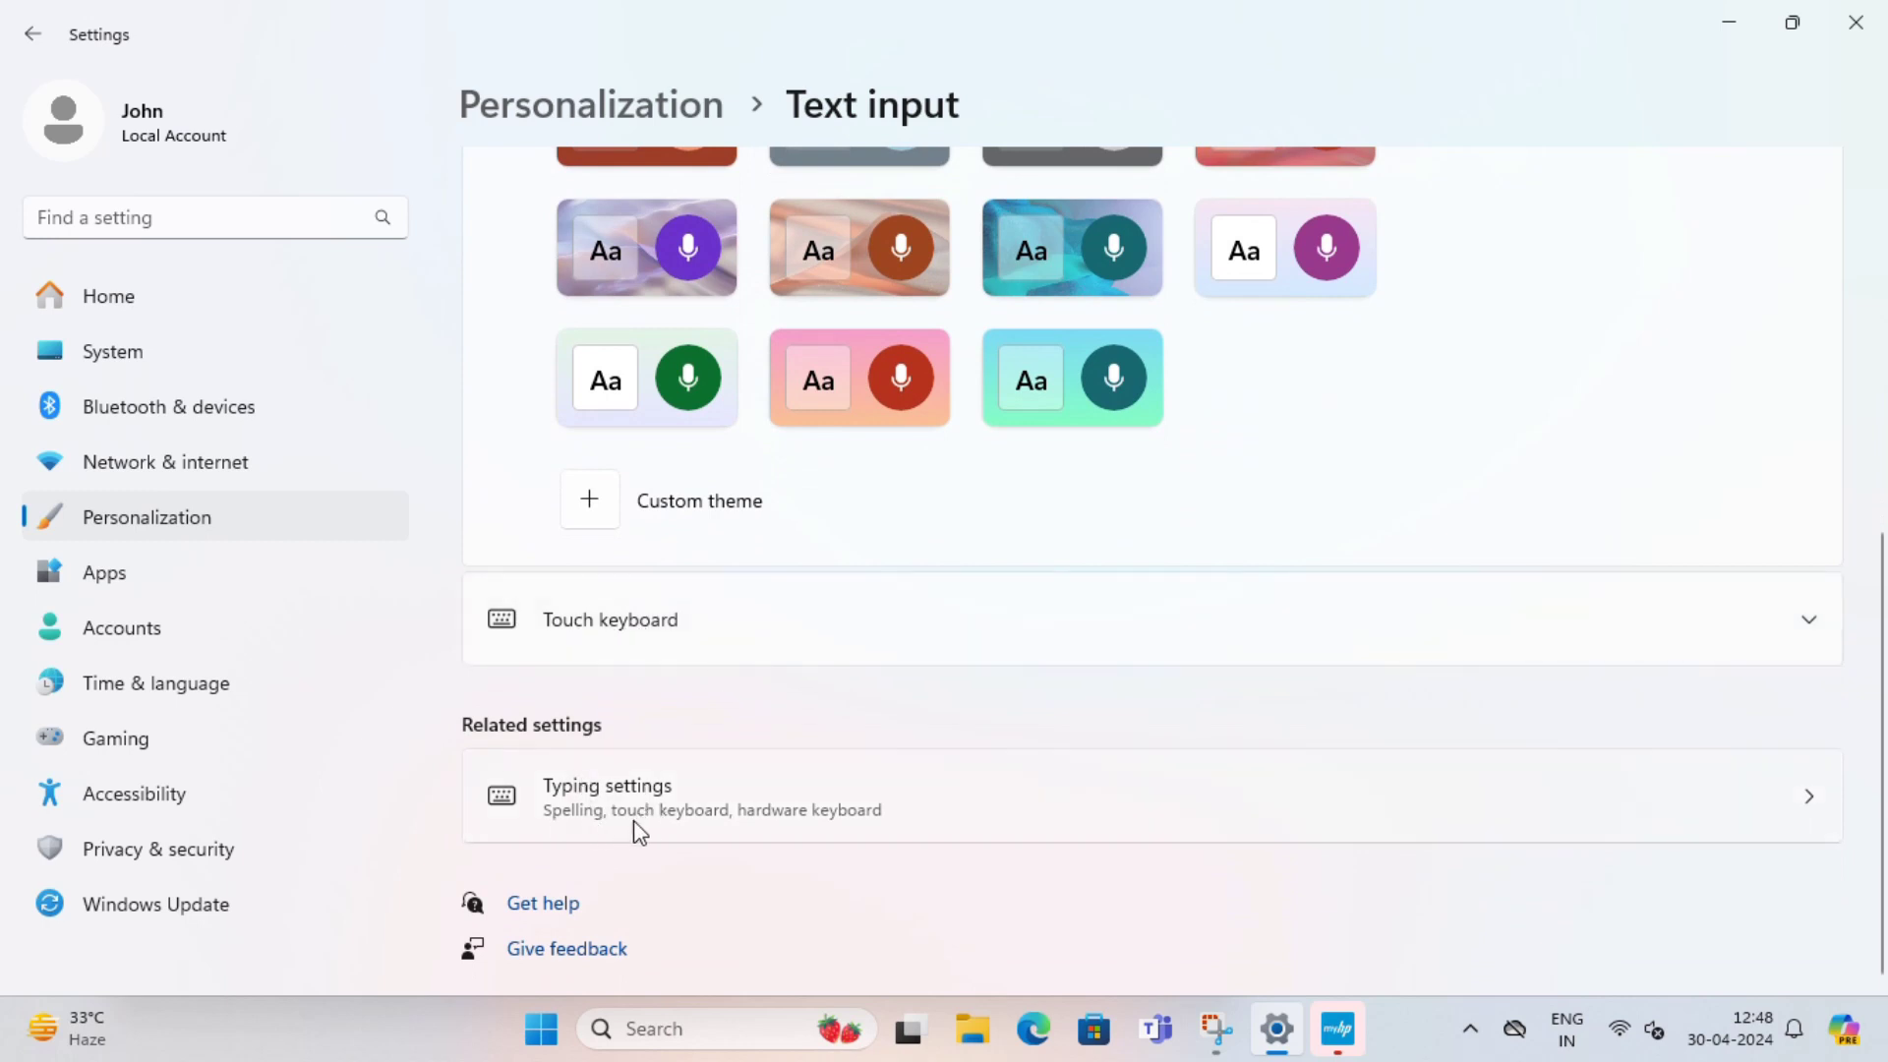
click(32, 33)
- Open the Start personalization settings, review the layout options and check how the Start menu looks with the Default layout
scroll(835, 609, down, 4)
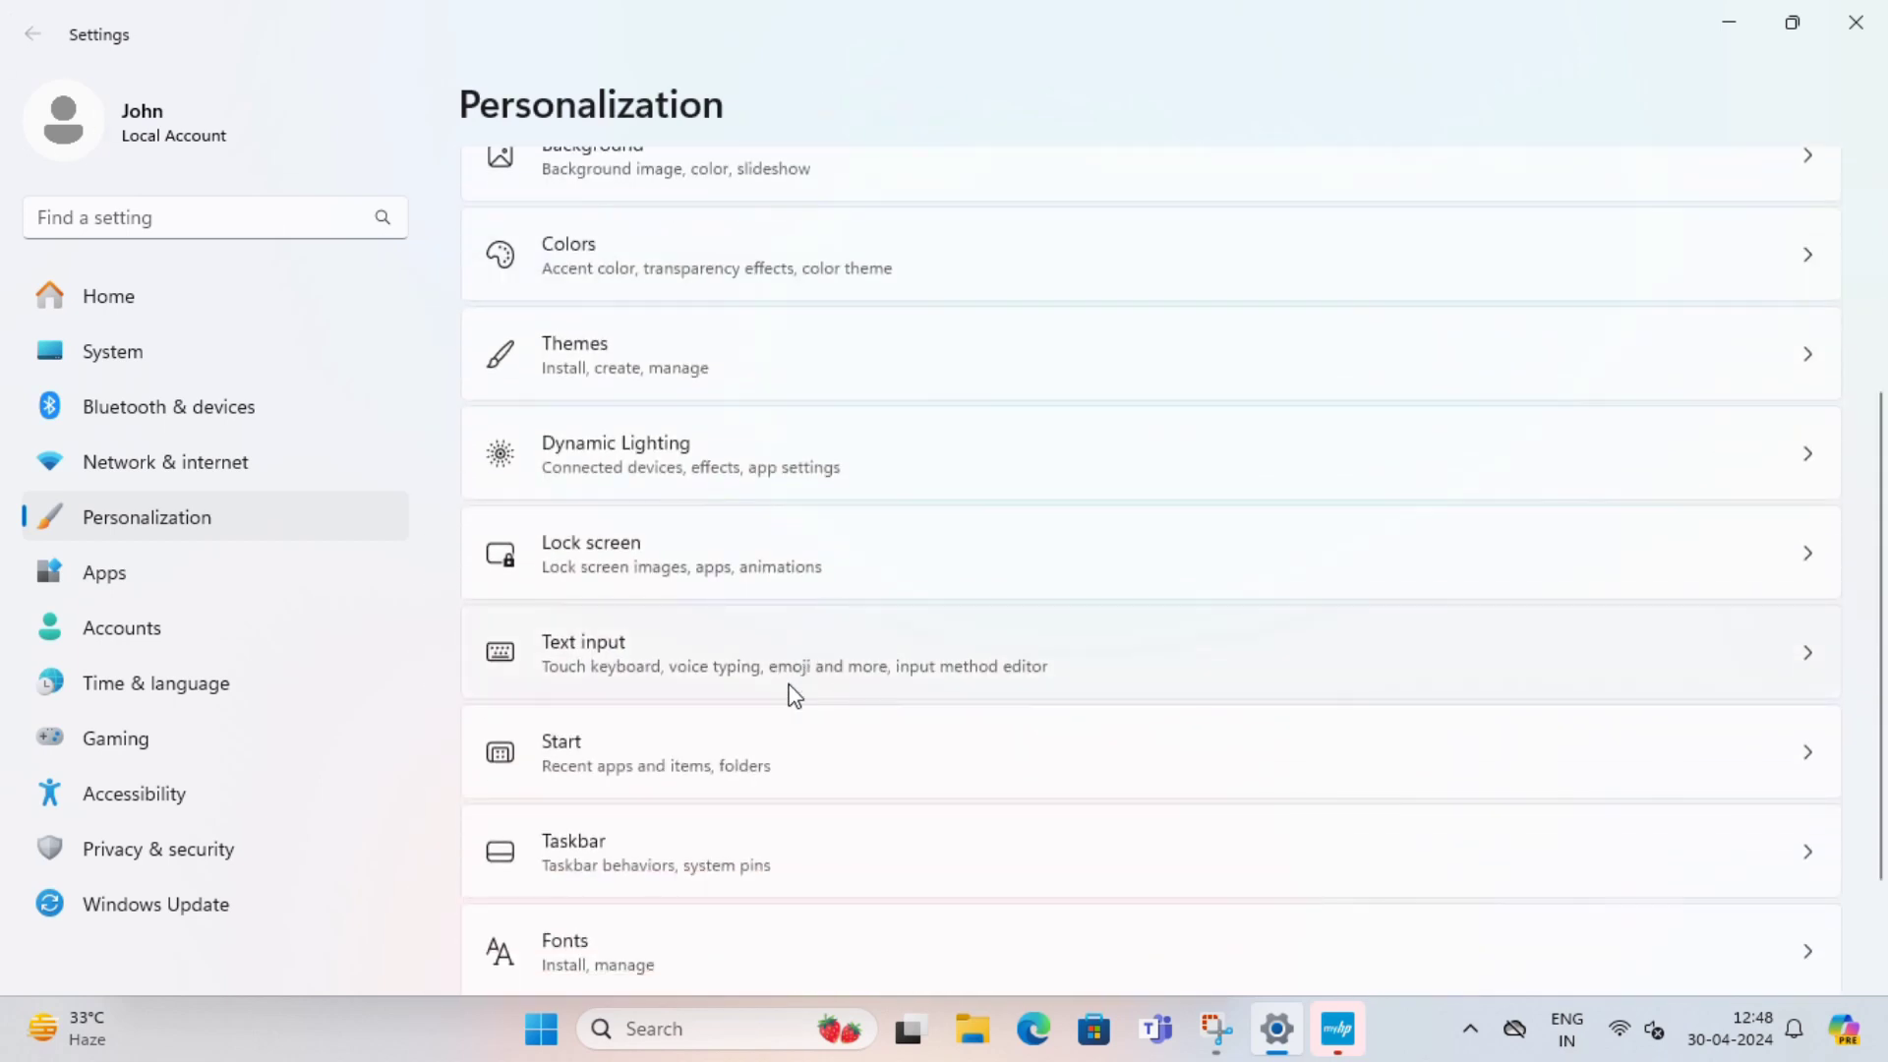
click(657, 769)
scroll(1206, 762, down, 1)
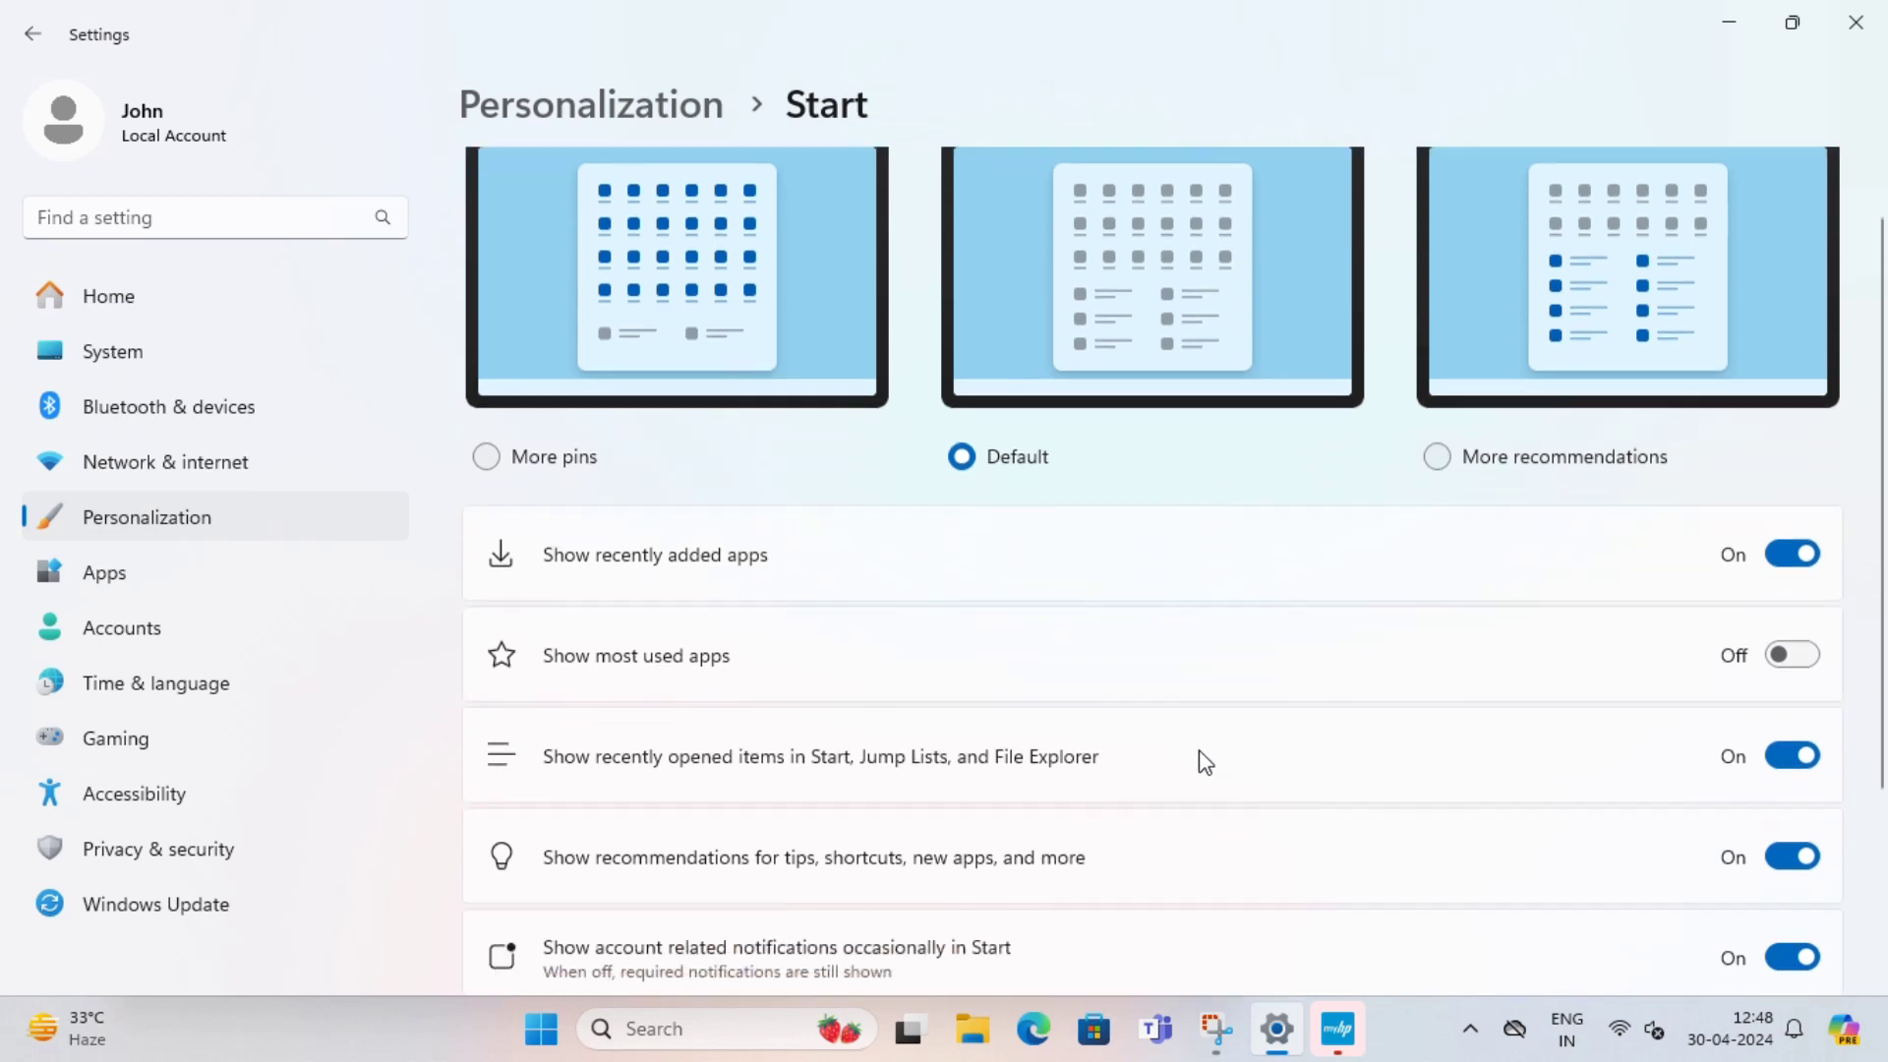
scroll(1283, 603, up, 2)
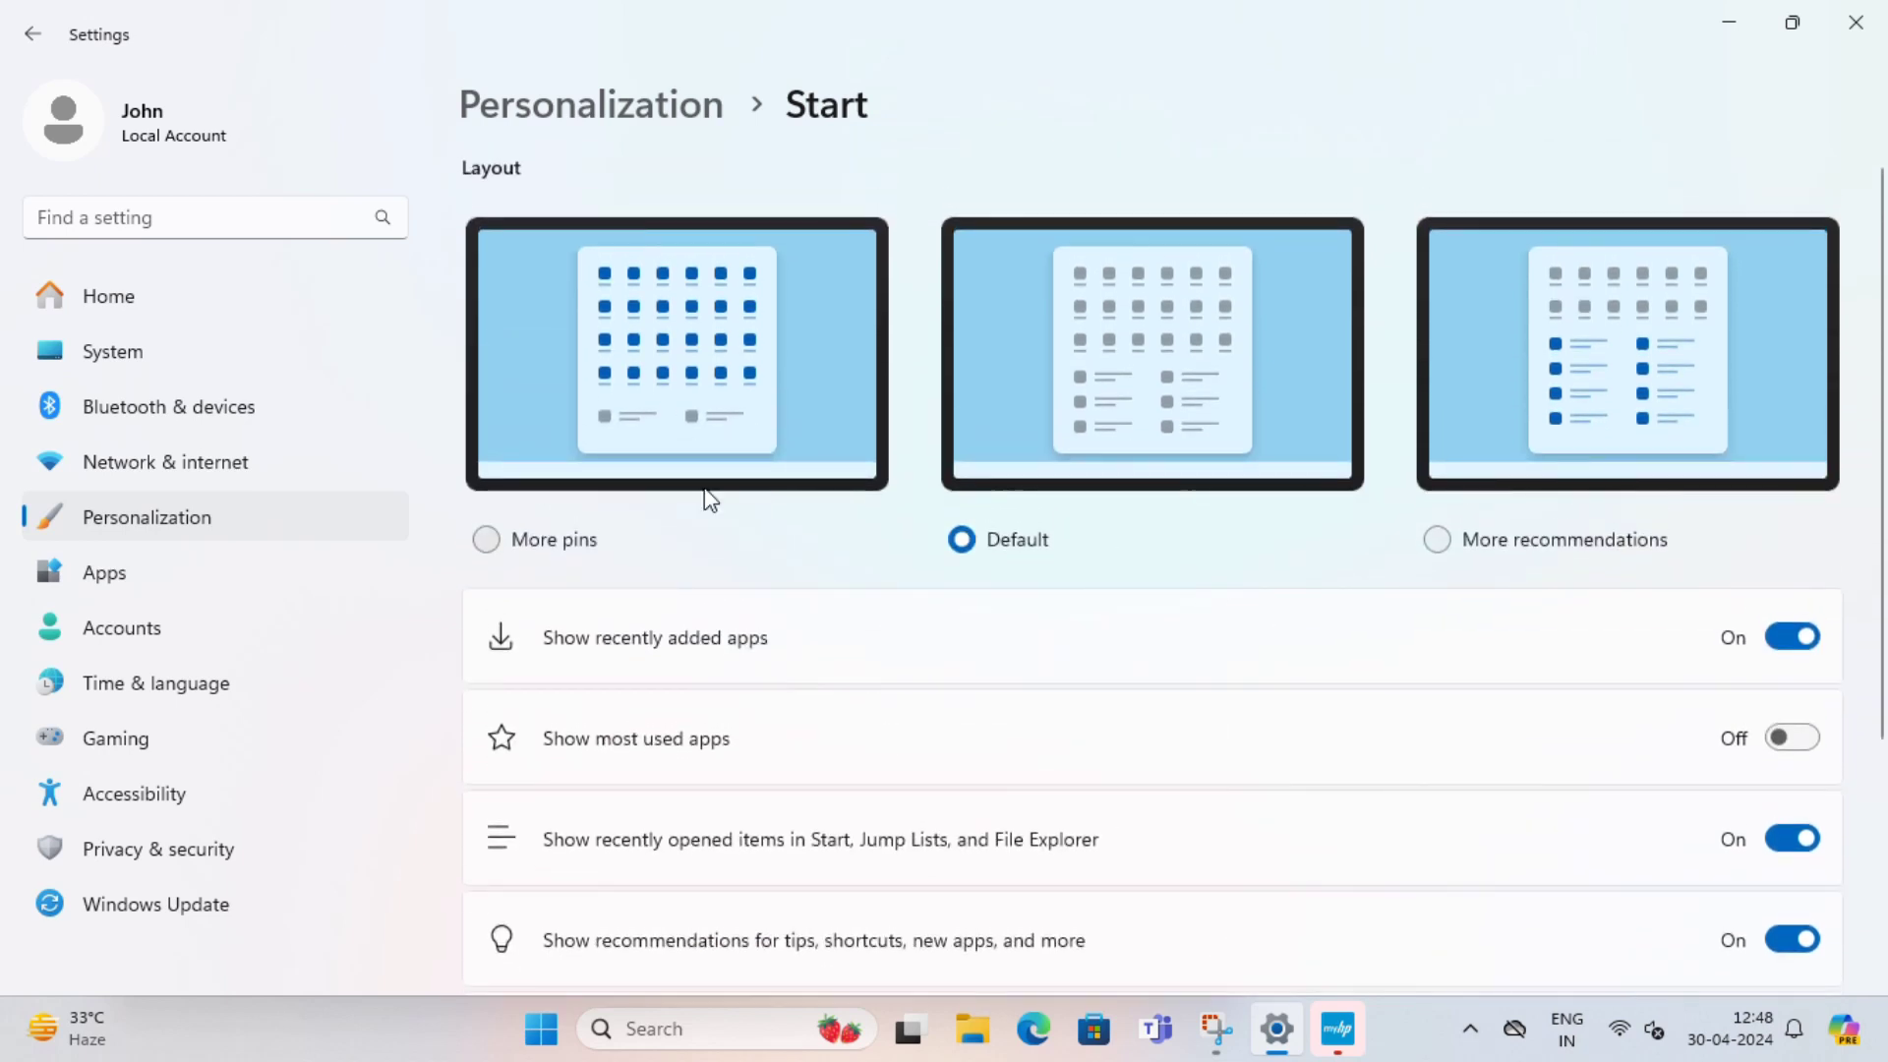
click(531, 1046)
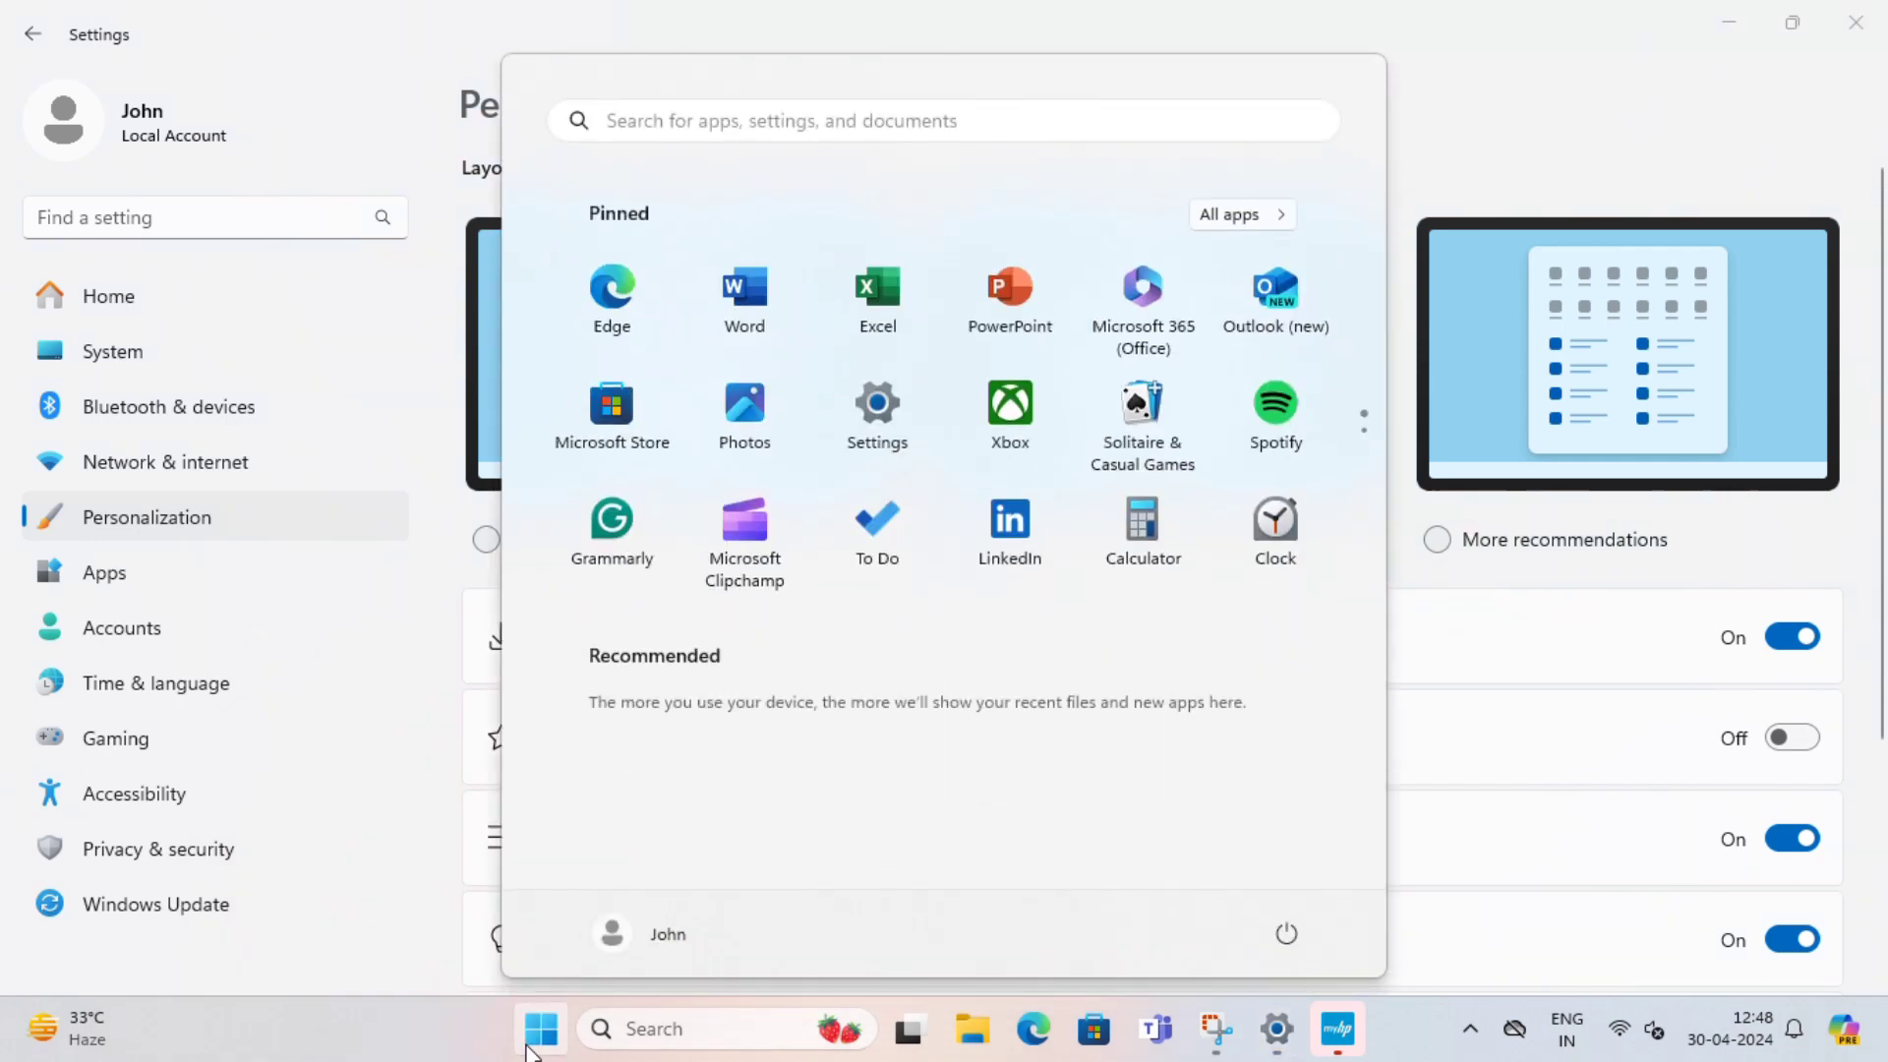
click(531, 1048)
- Switch the Start layout to More pins and preview the Start menu
click(489, 540)
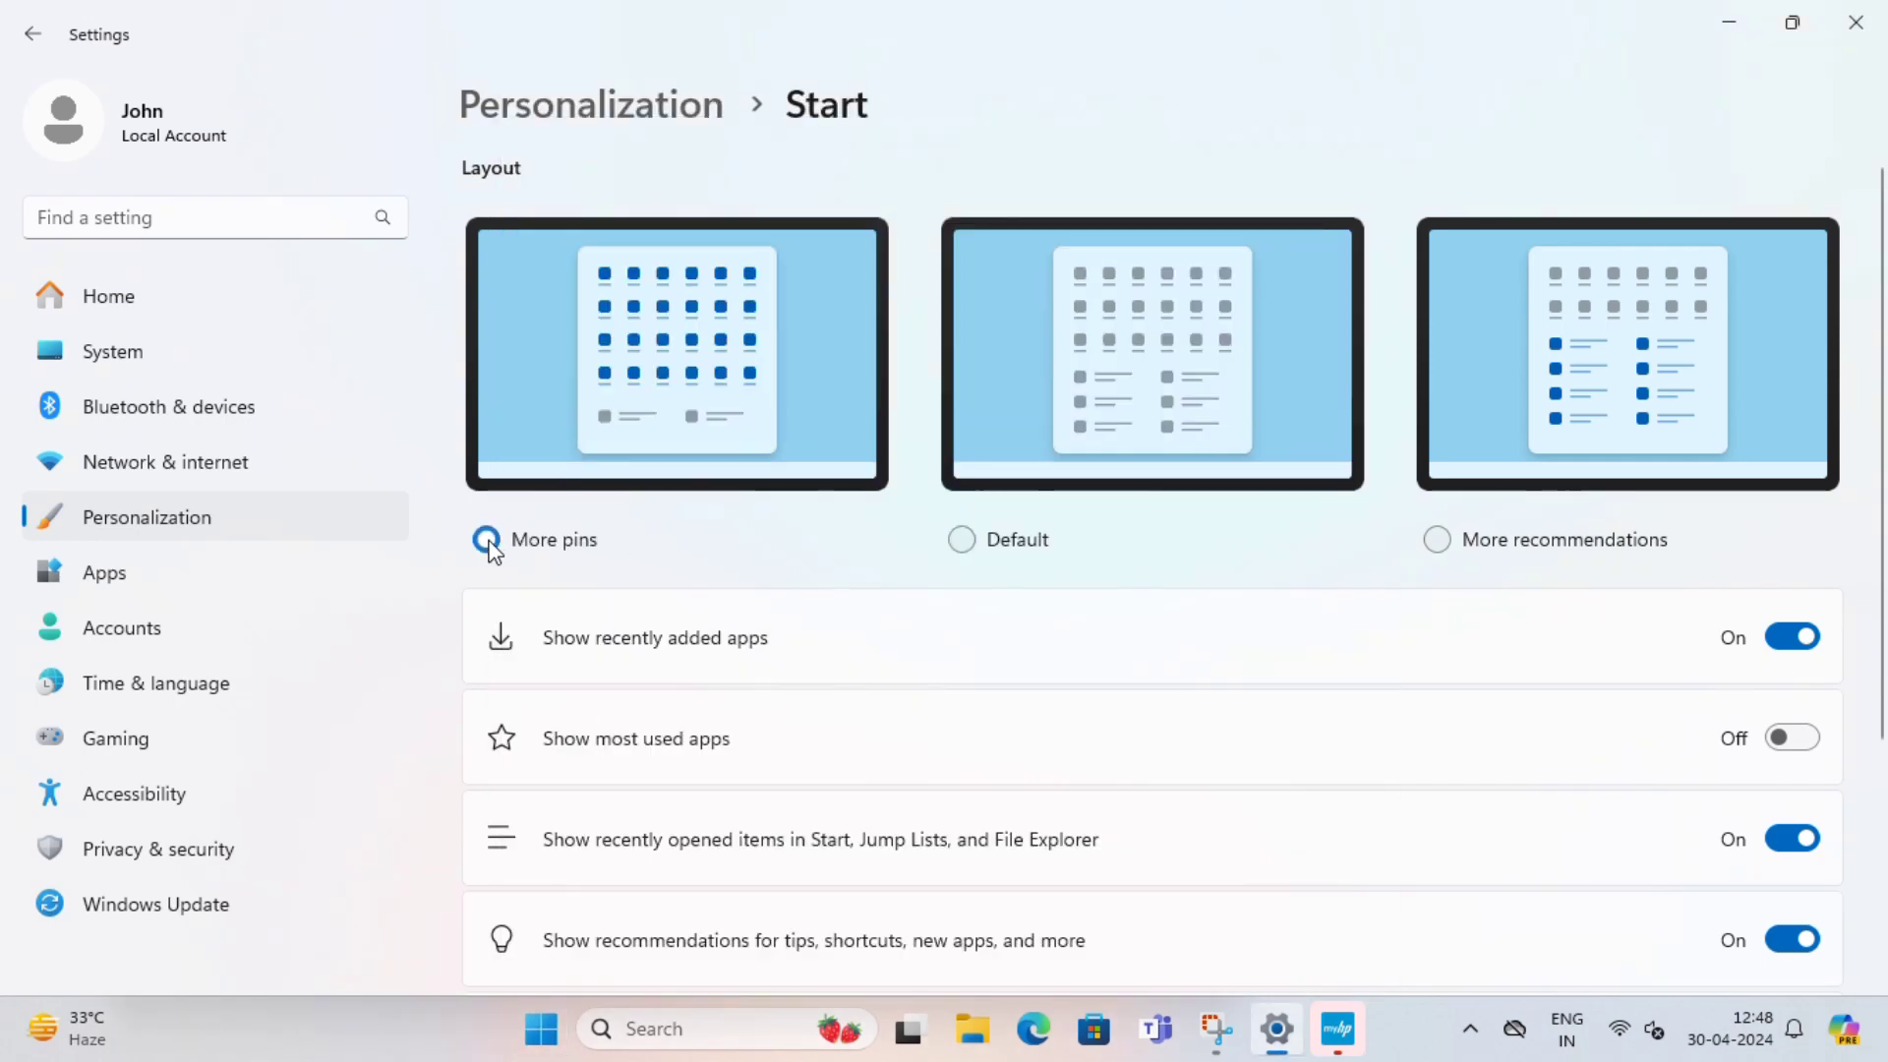
click(537, 1030)
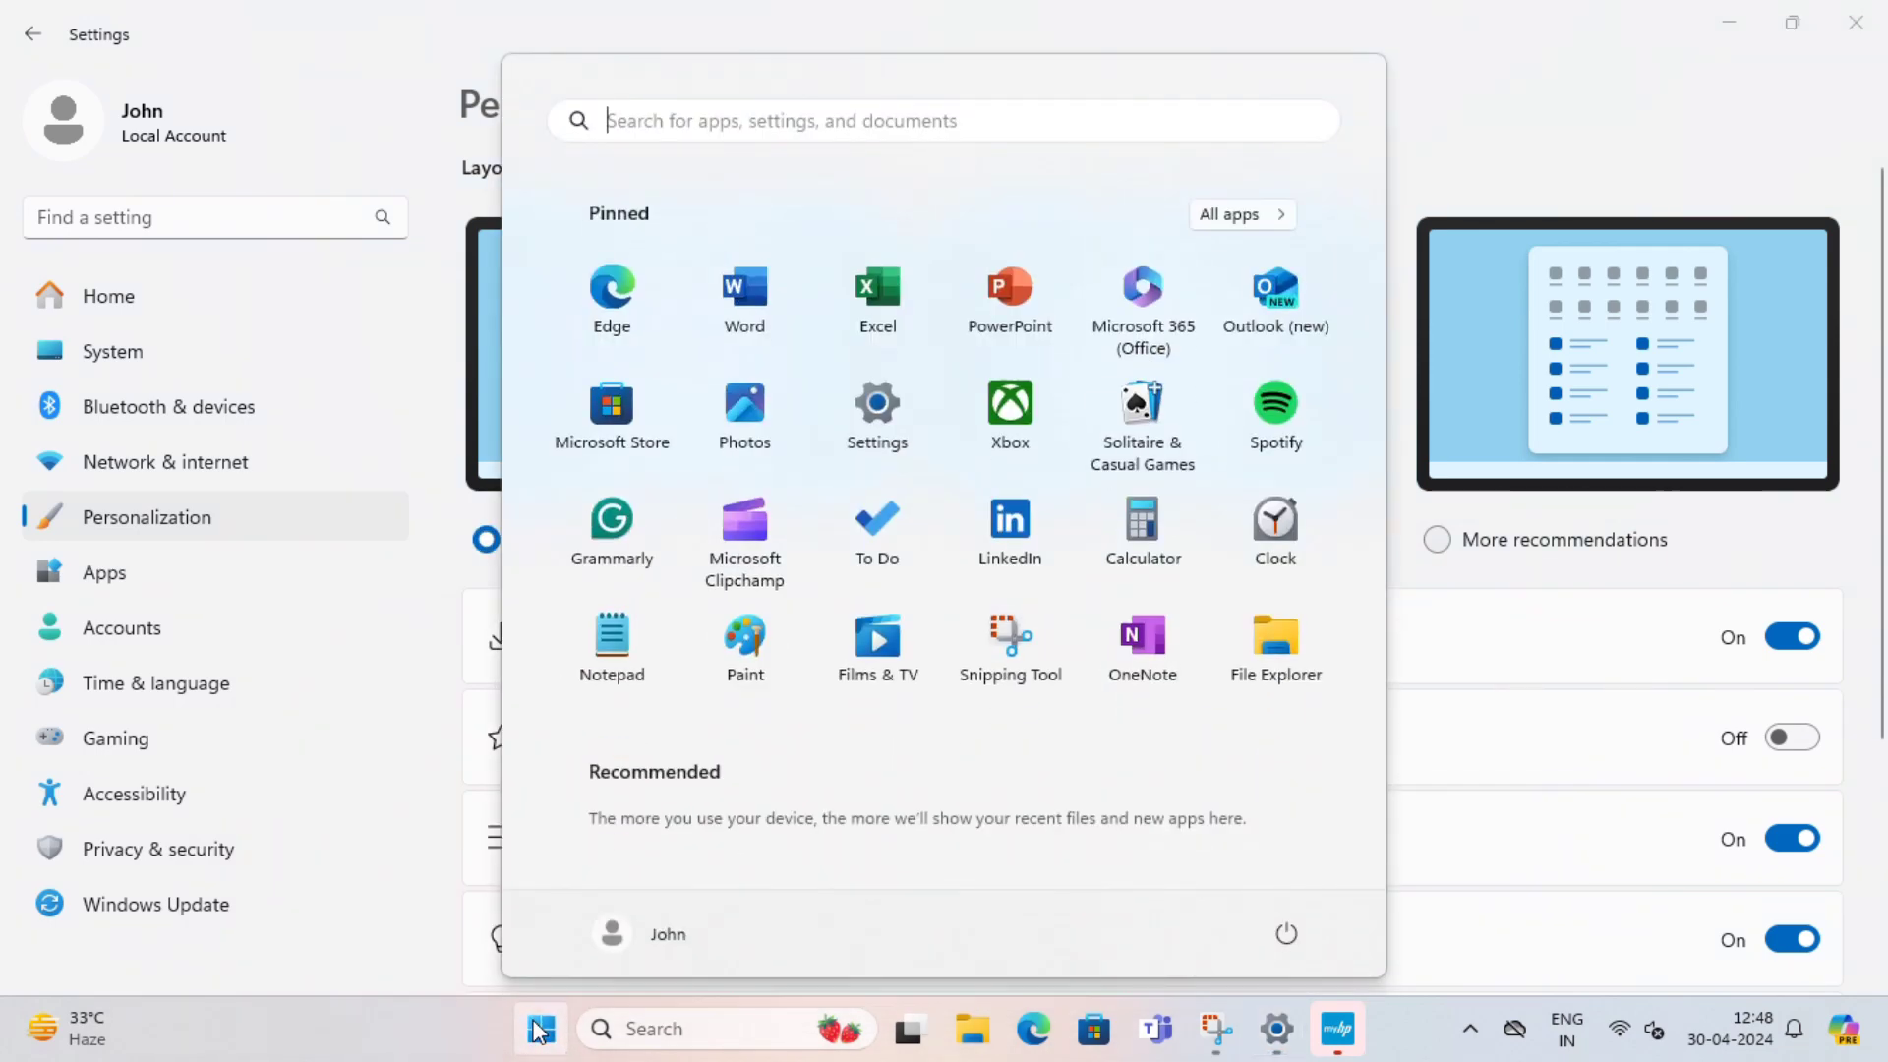
key(Escape)
- Try the More recommendations Start layout, preview the Start menu, and set the layout back to Default
click(1437, 546)
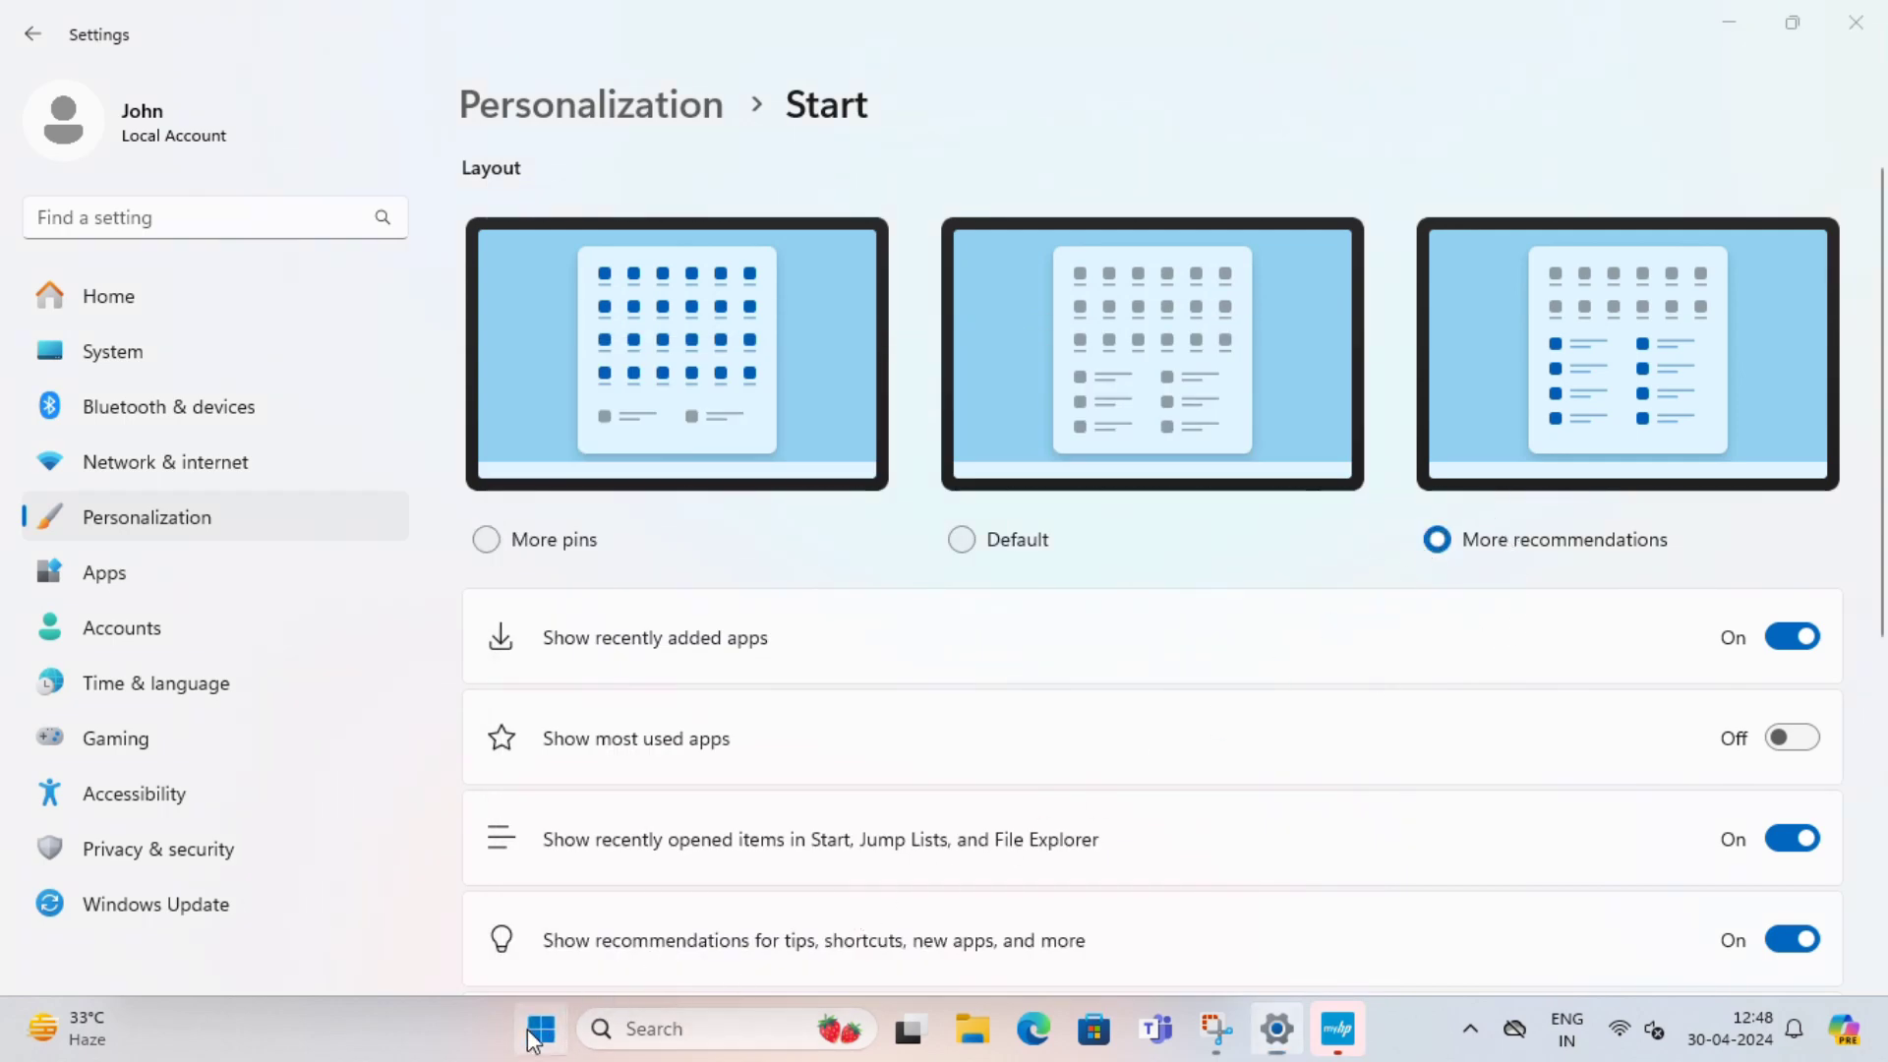
click(537, 1029)
click(535, 1036)
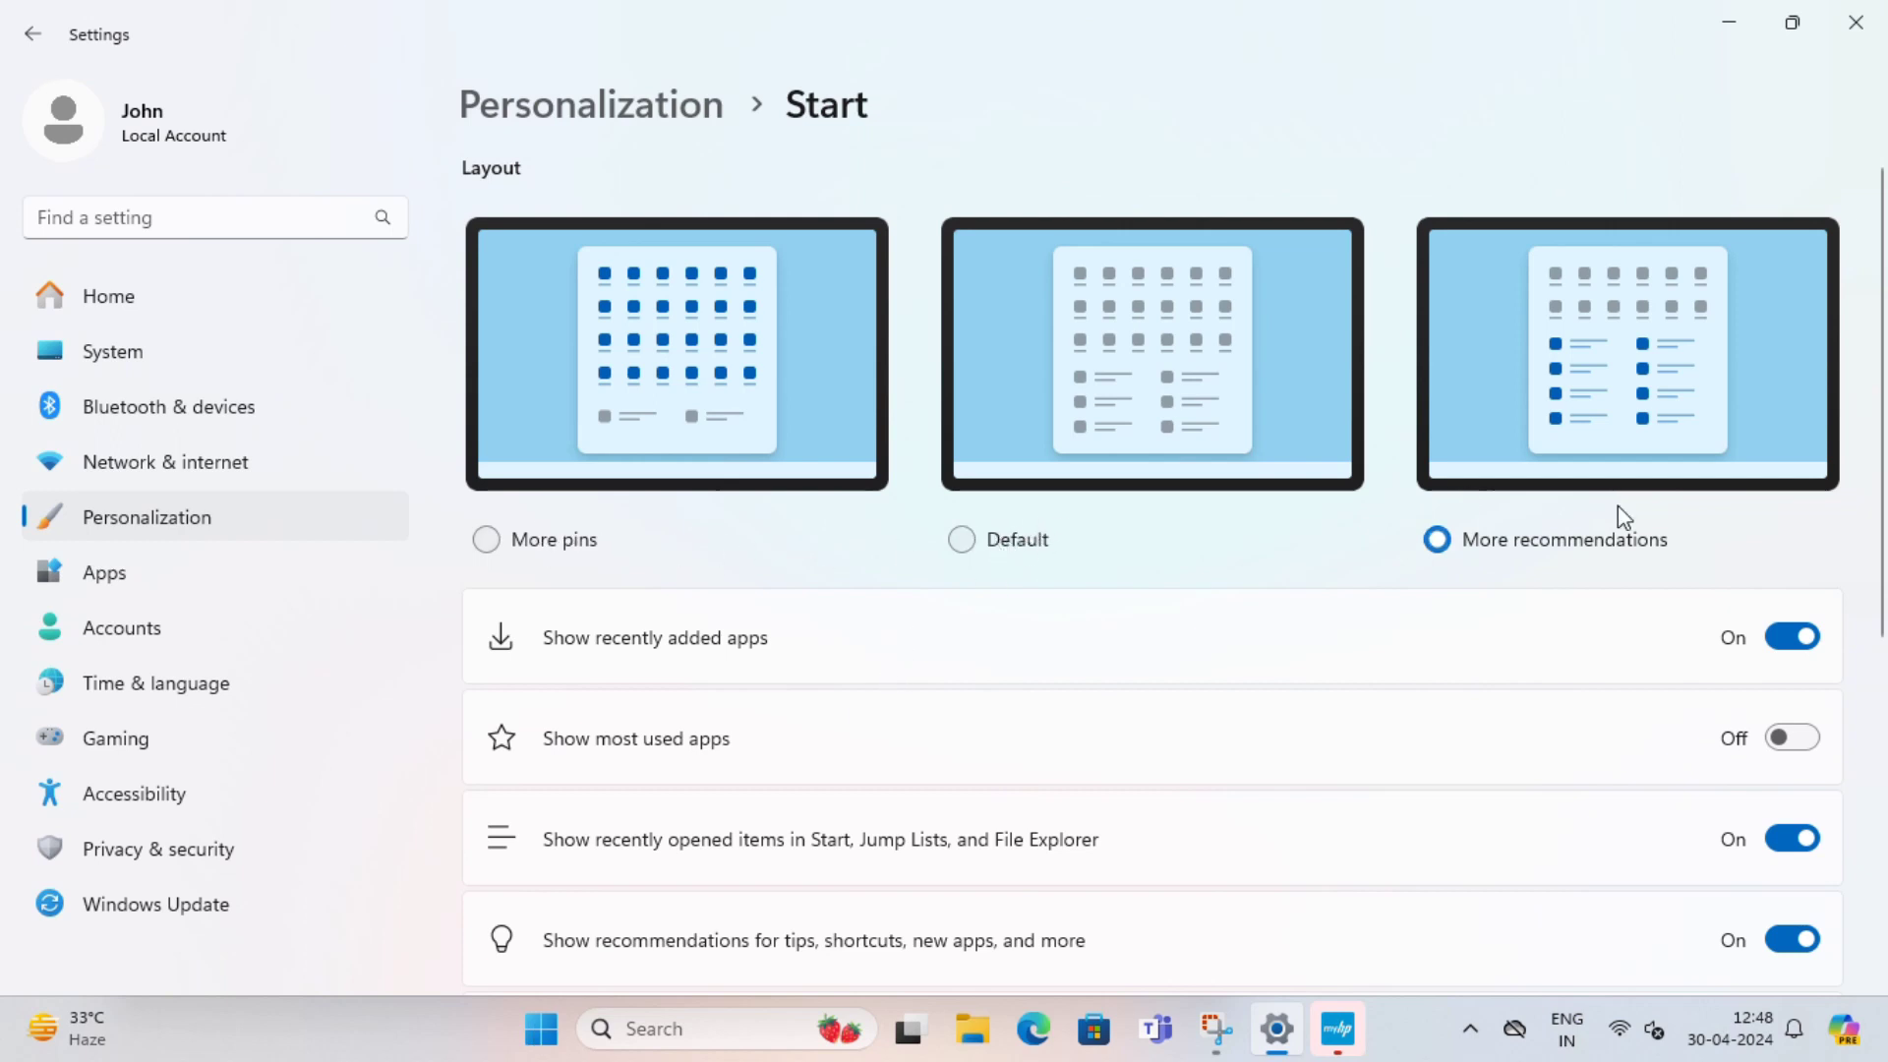
click(999, 540)
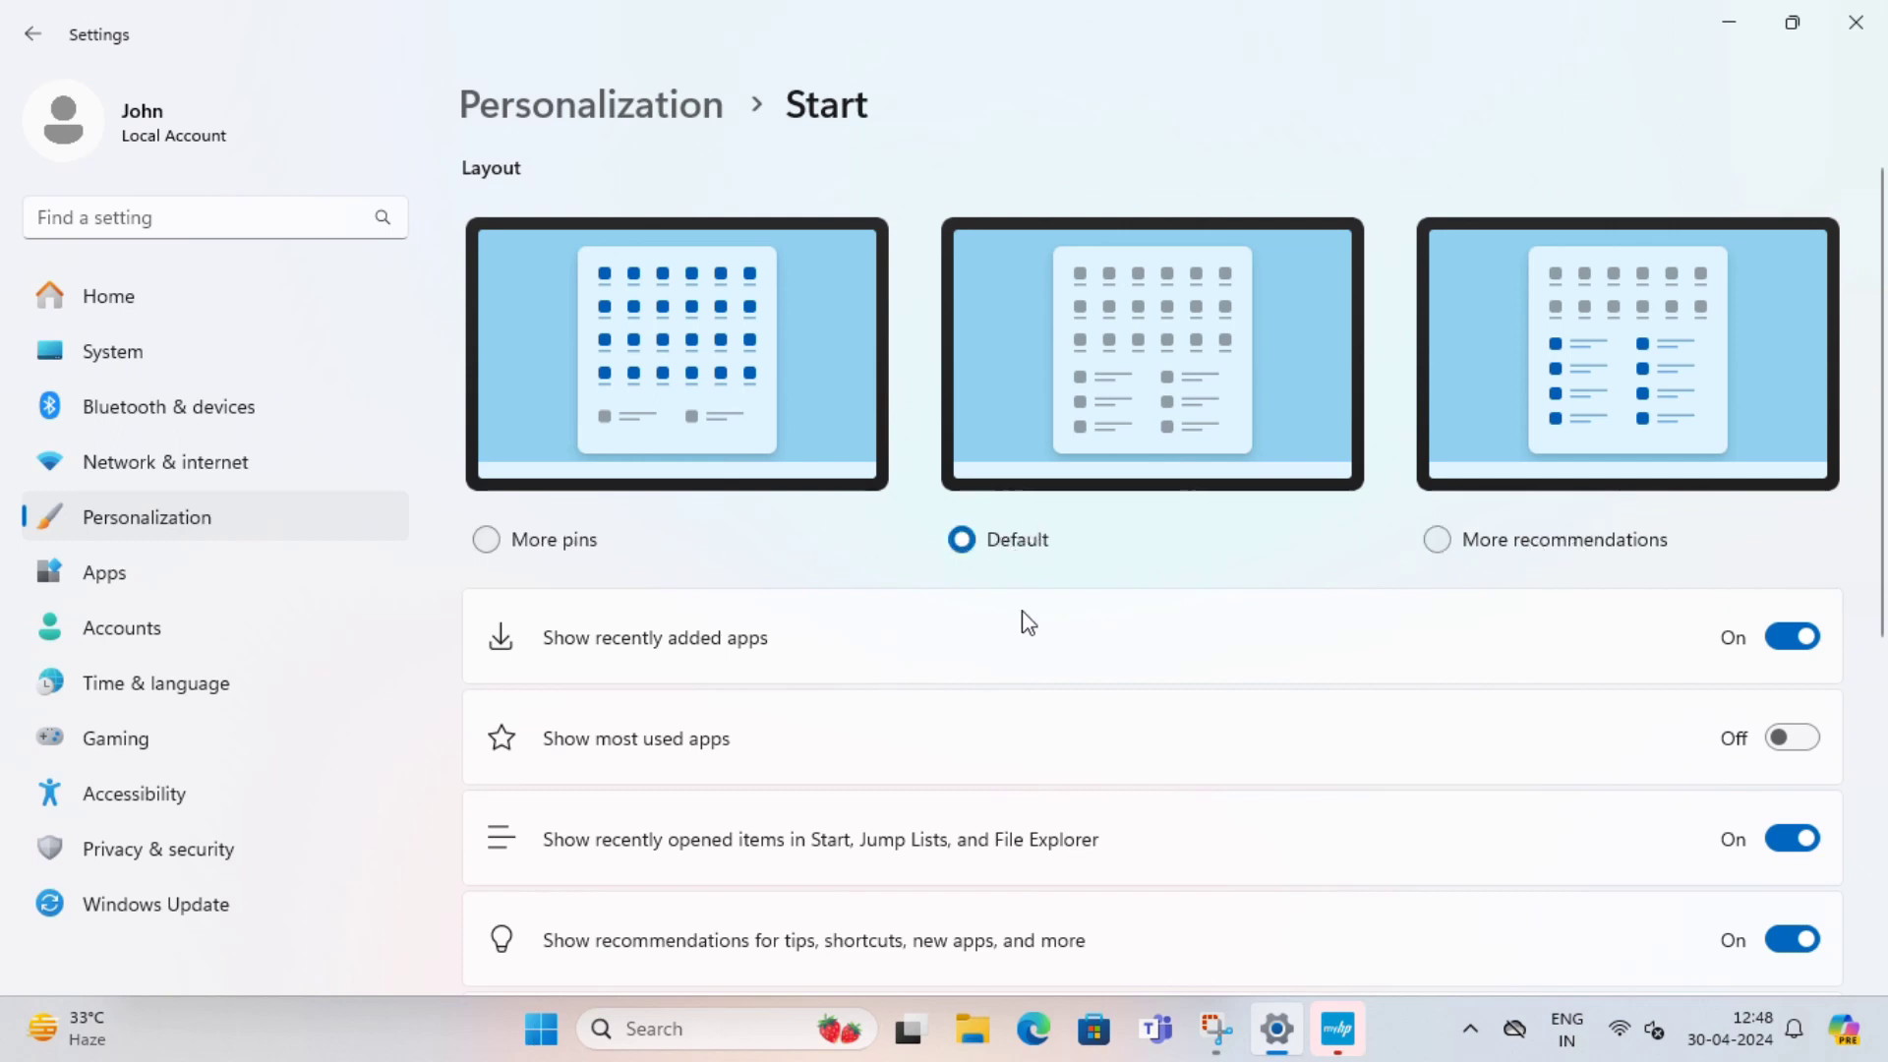
- Review the remaining Start options, including Folders, and return to the main Personalization page
scroll(1040, 656, down, 5)
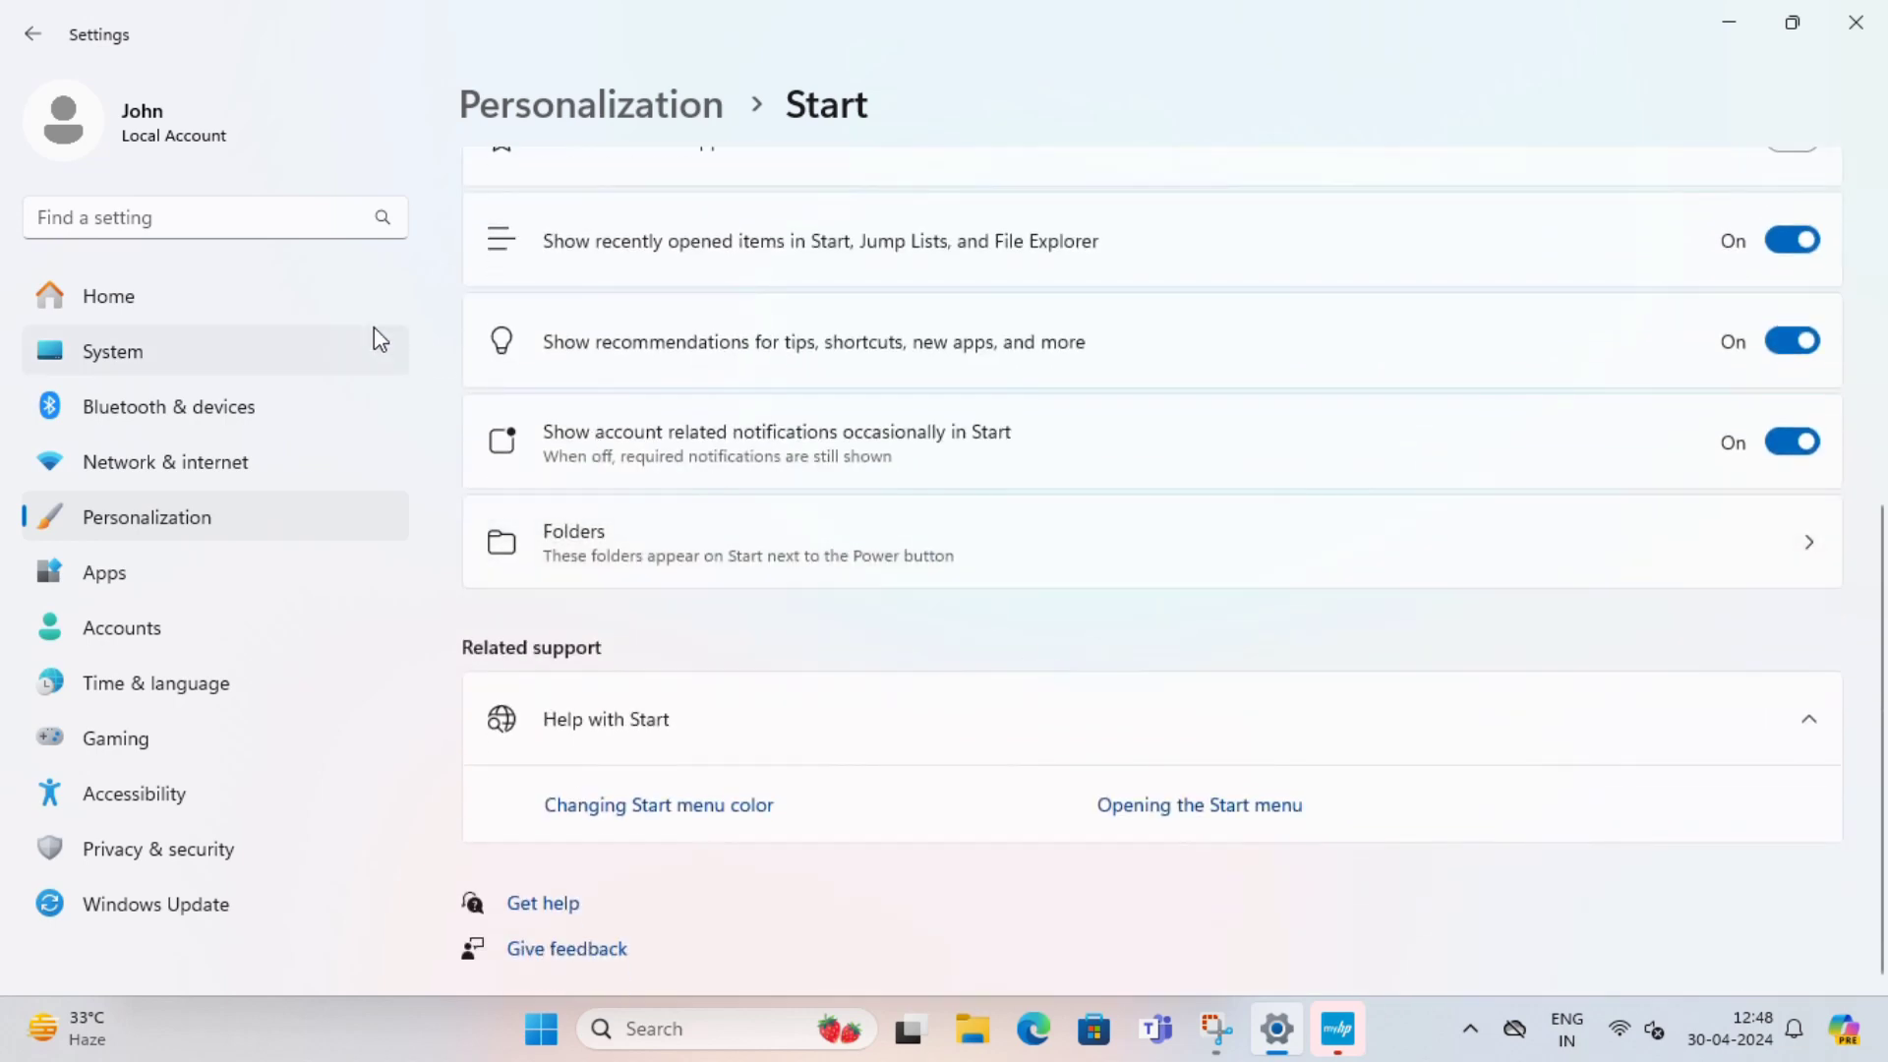
scroll(765, 558, up, 2)
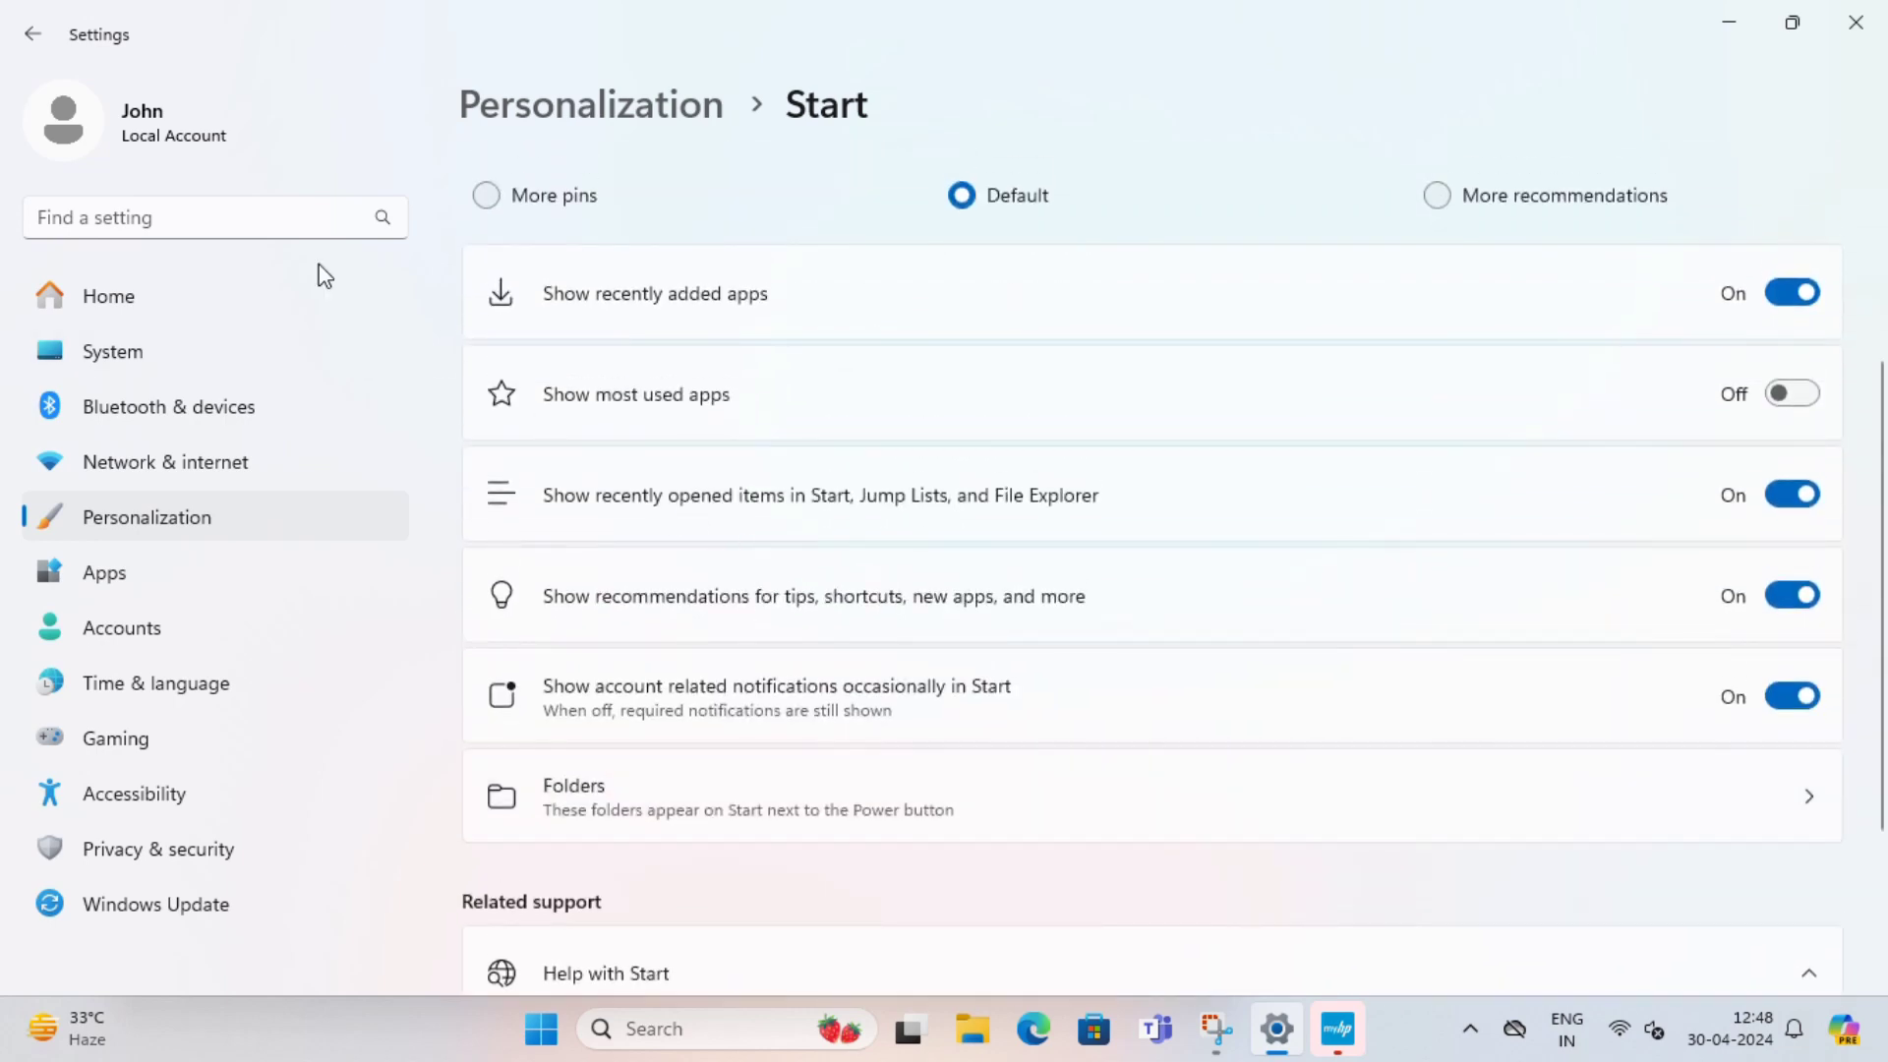
click(37, 36)
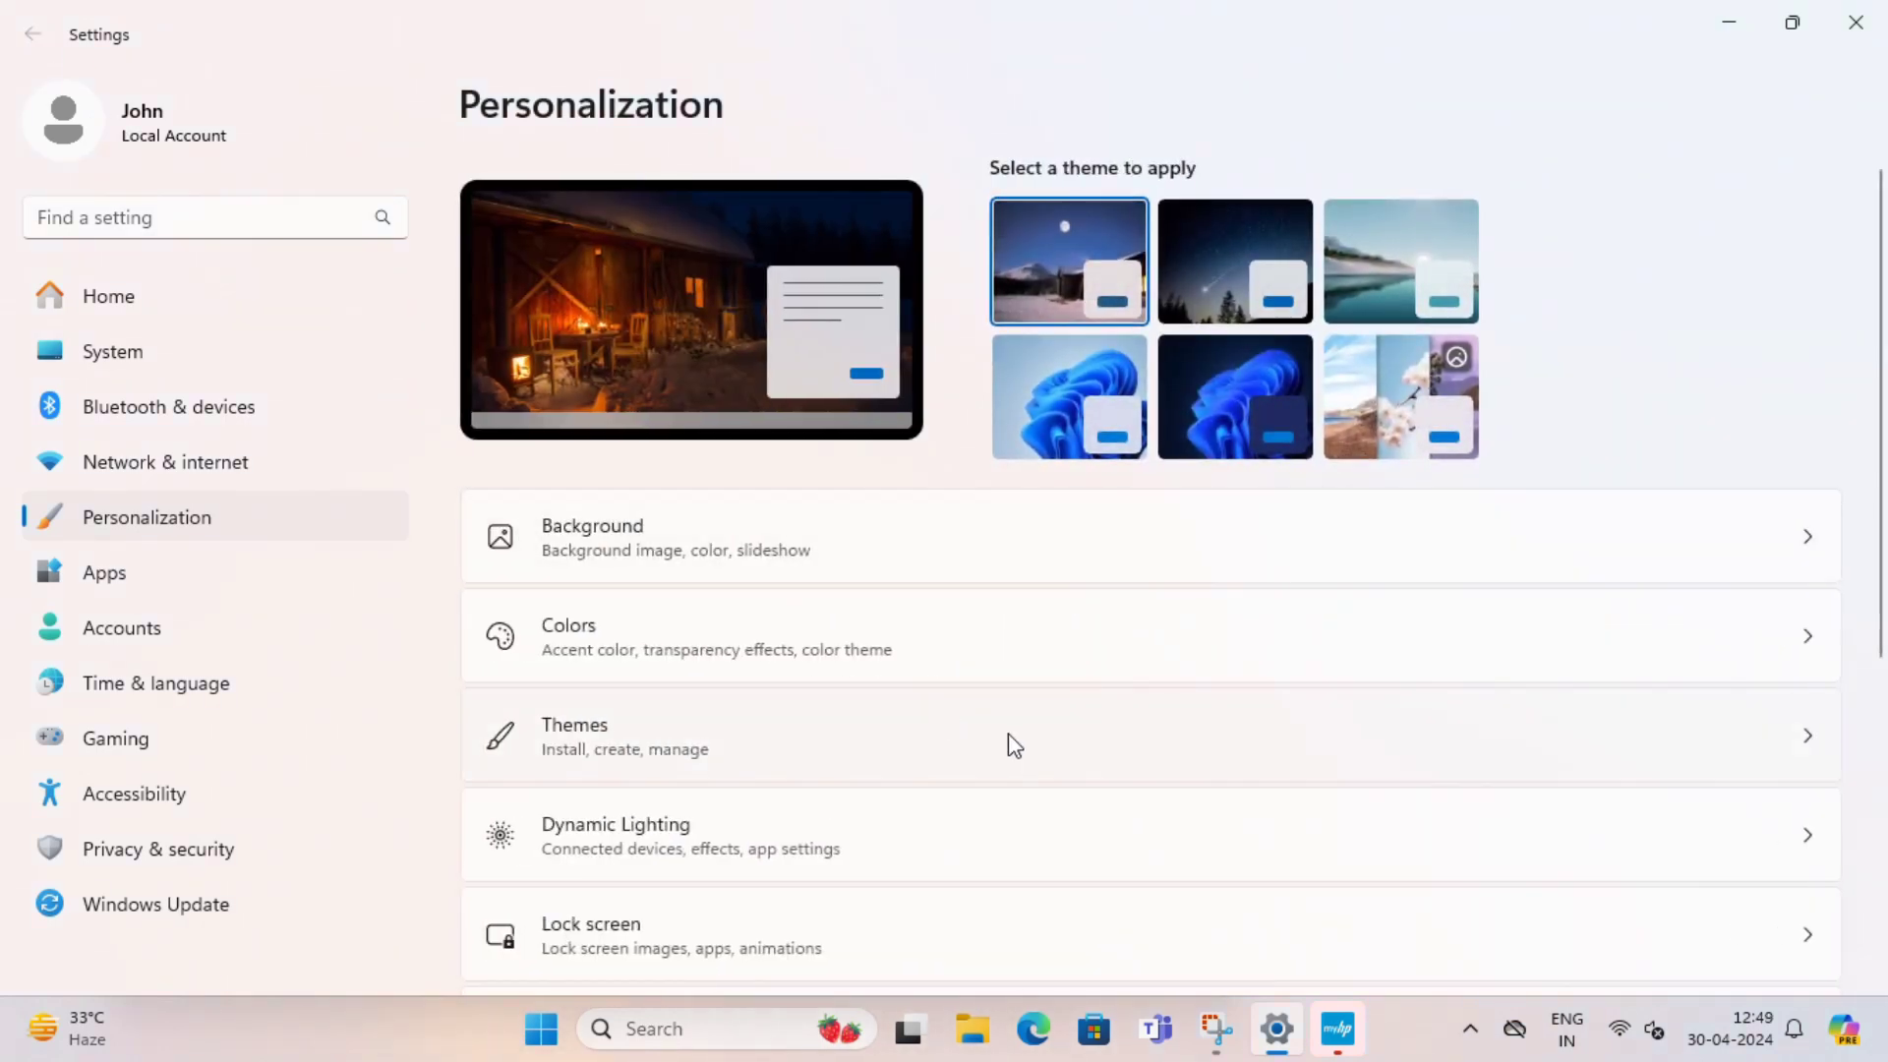
- Open the Taskbar personalization settings and turn off the Copilot in Windows (preview) taskbar item
scroll(1011, 746, down, 5)
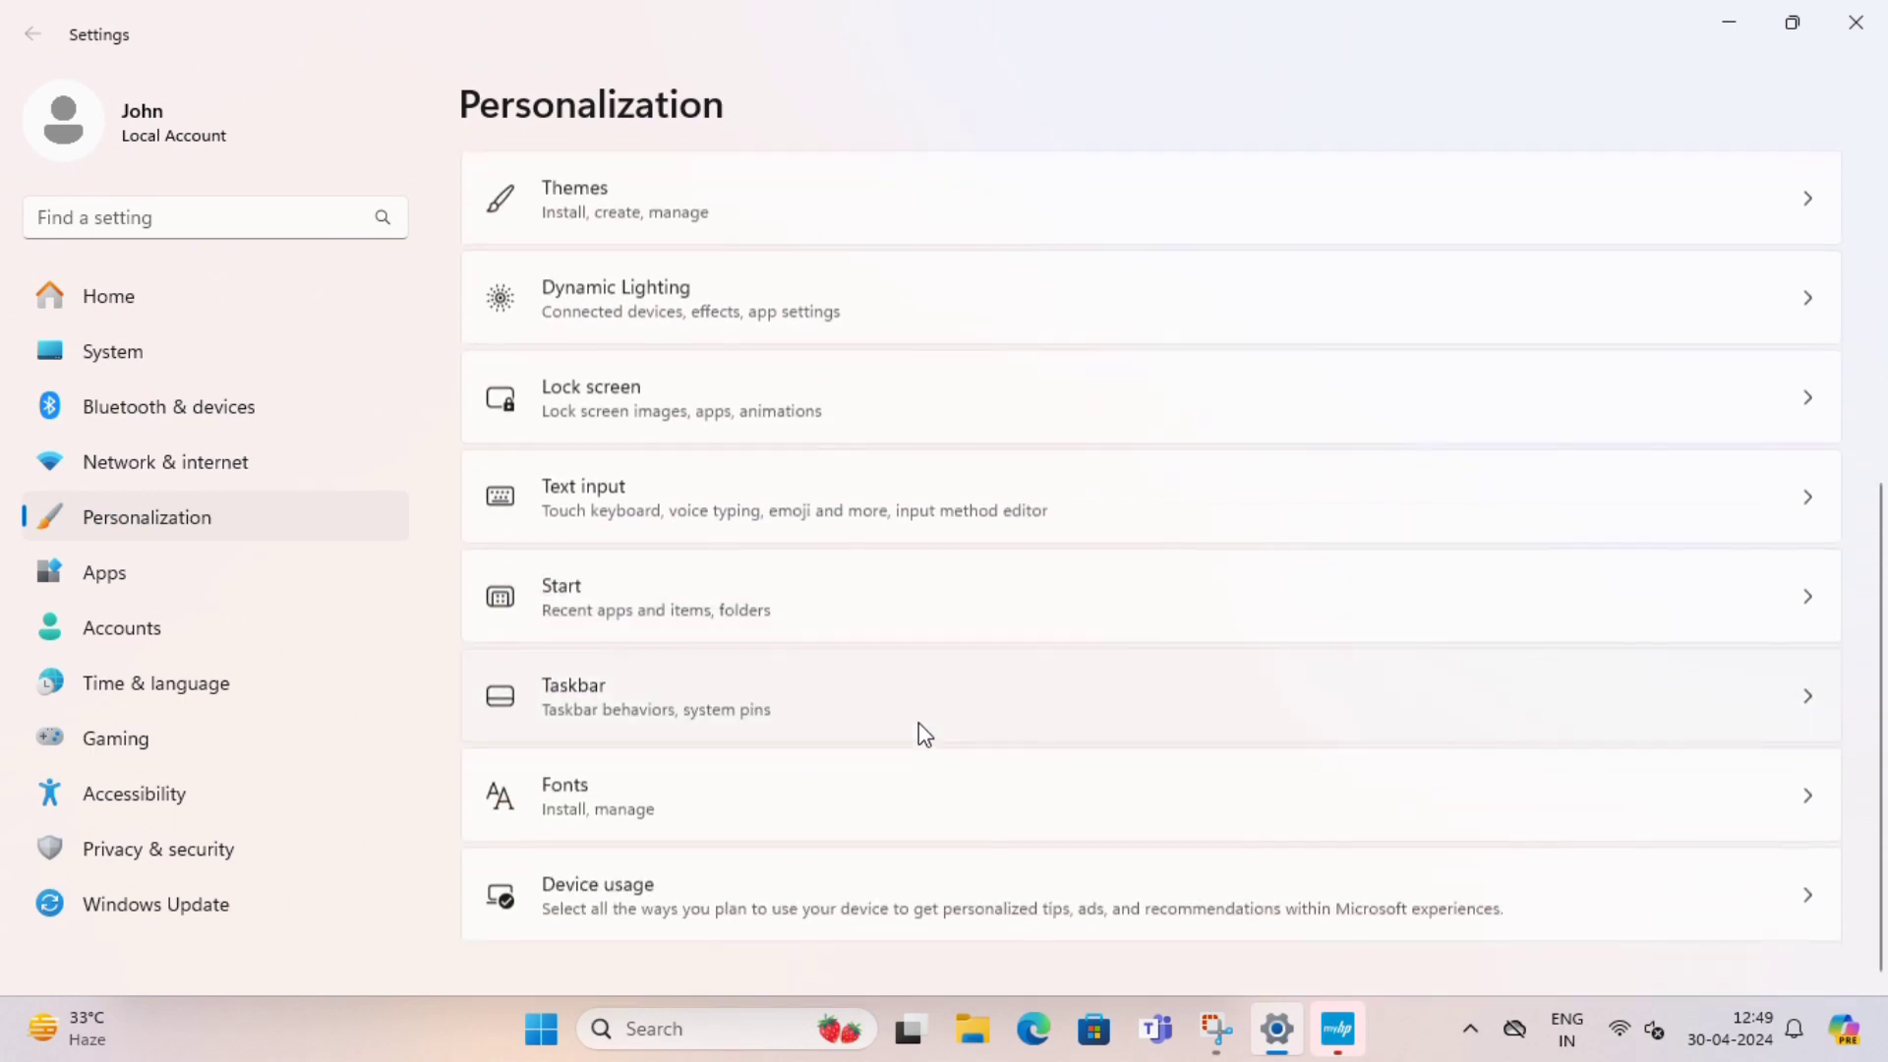
click(654, 713)
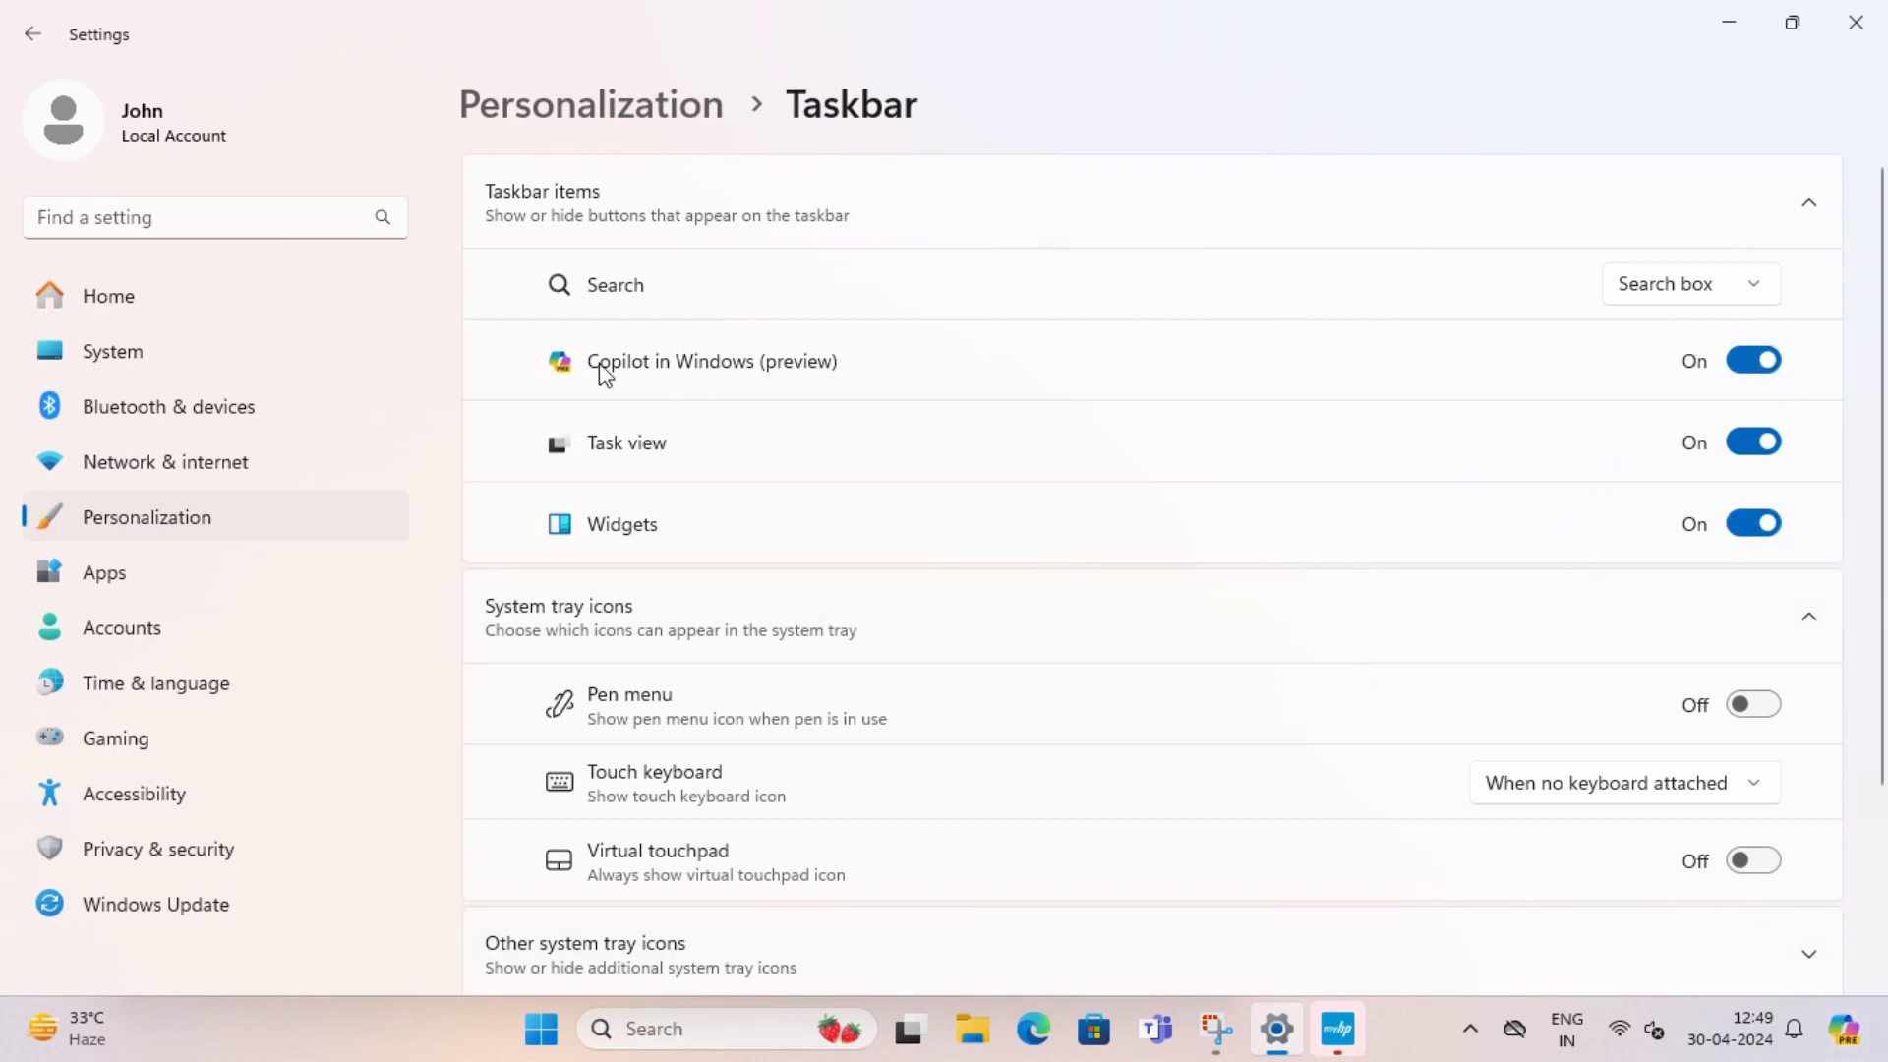
click(1754, 364)
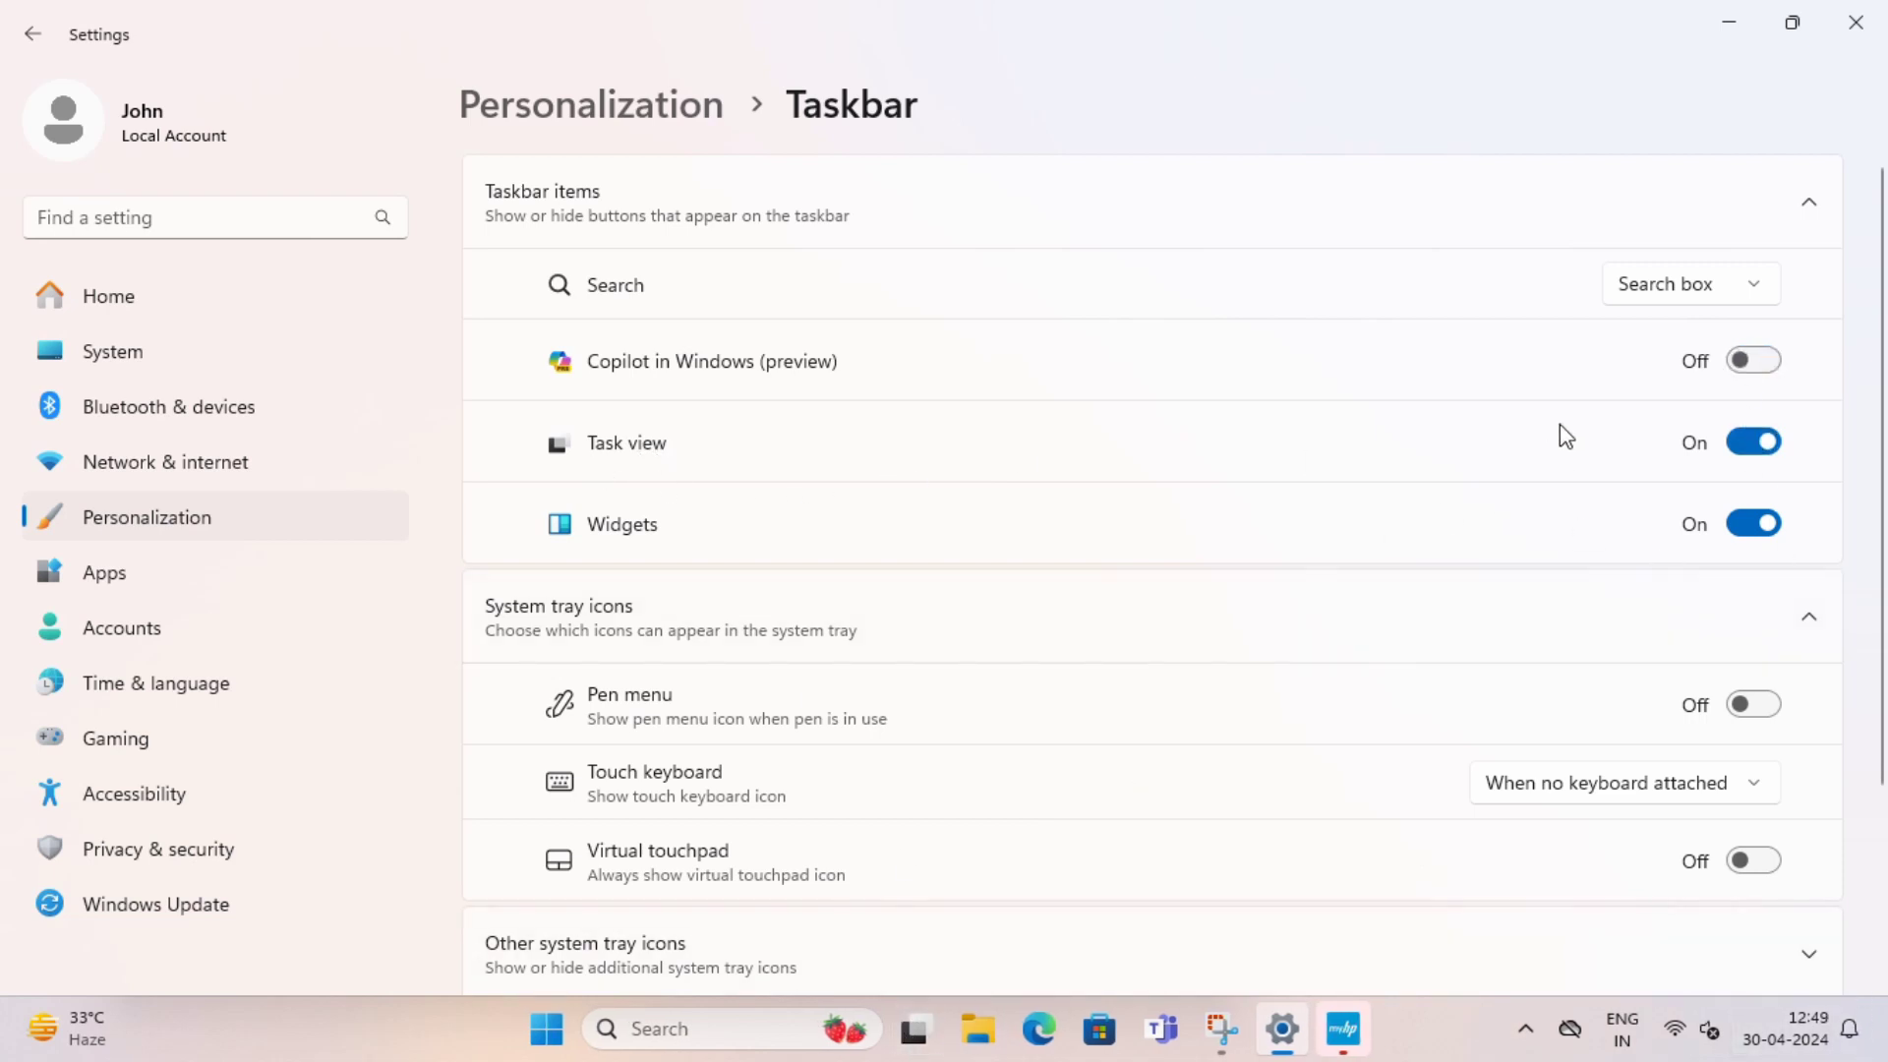
- Turn the Task view taskbar item off and on again, and toggle Copilot in Windows (preview) until it is back on
click(1761, 448)
click(1761, 449)
click(1756, 361)
click(1753, 363)
click(1751, 360)
- Turn the Widgets taskbar item off and on again, and turn off Copilot in Windows (preview)
click(1762, 524)
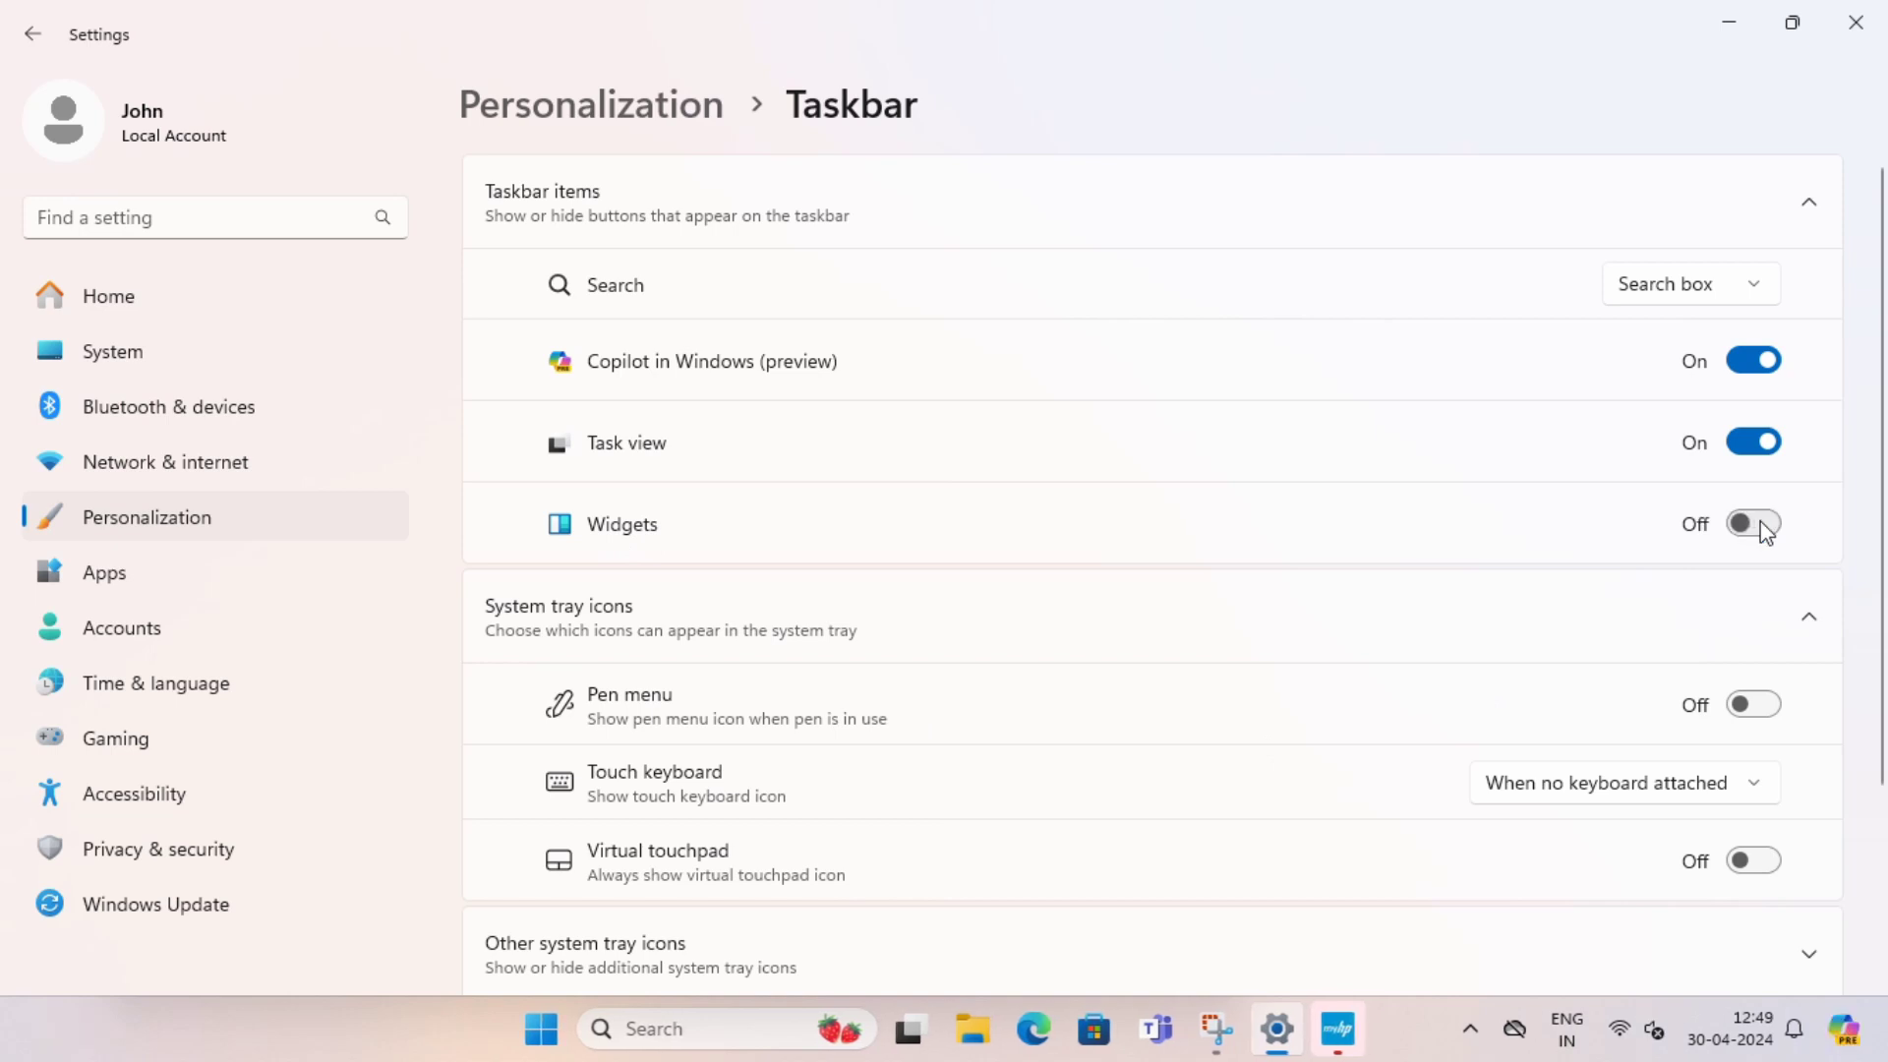
click(1765, 526)
click(1756, 360)
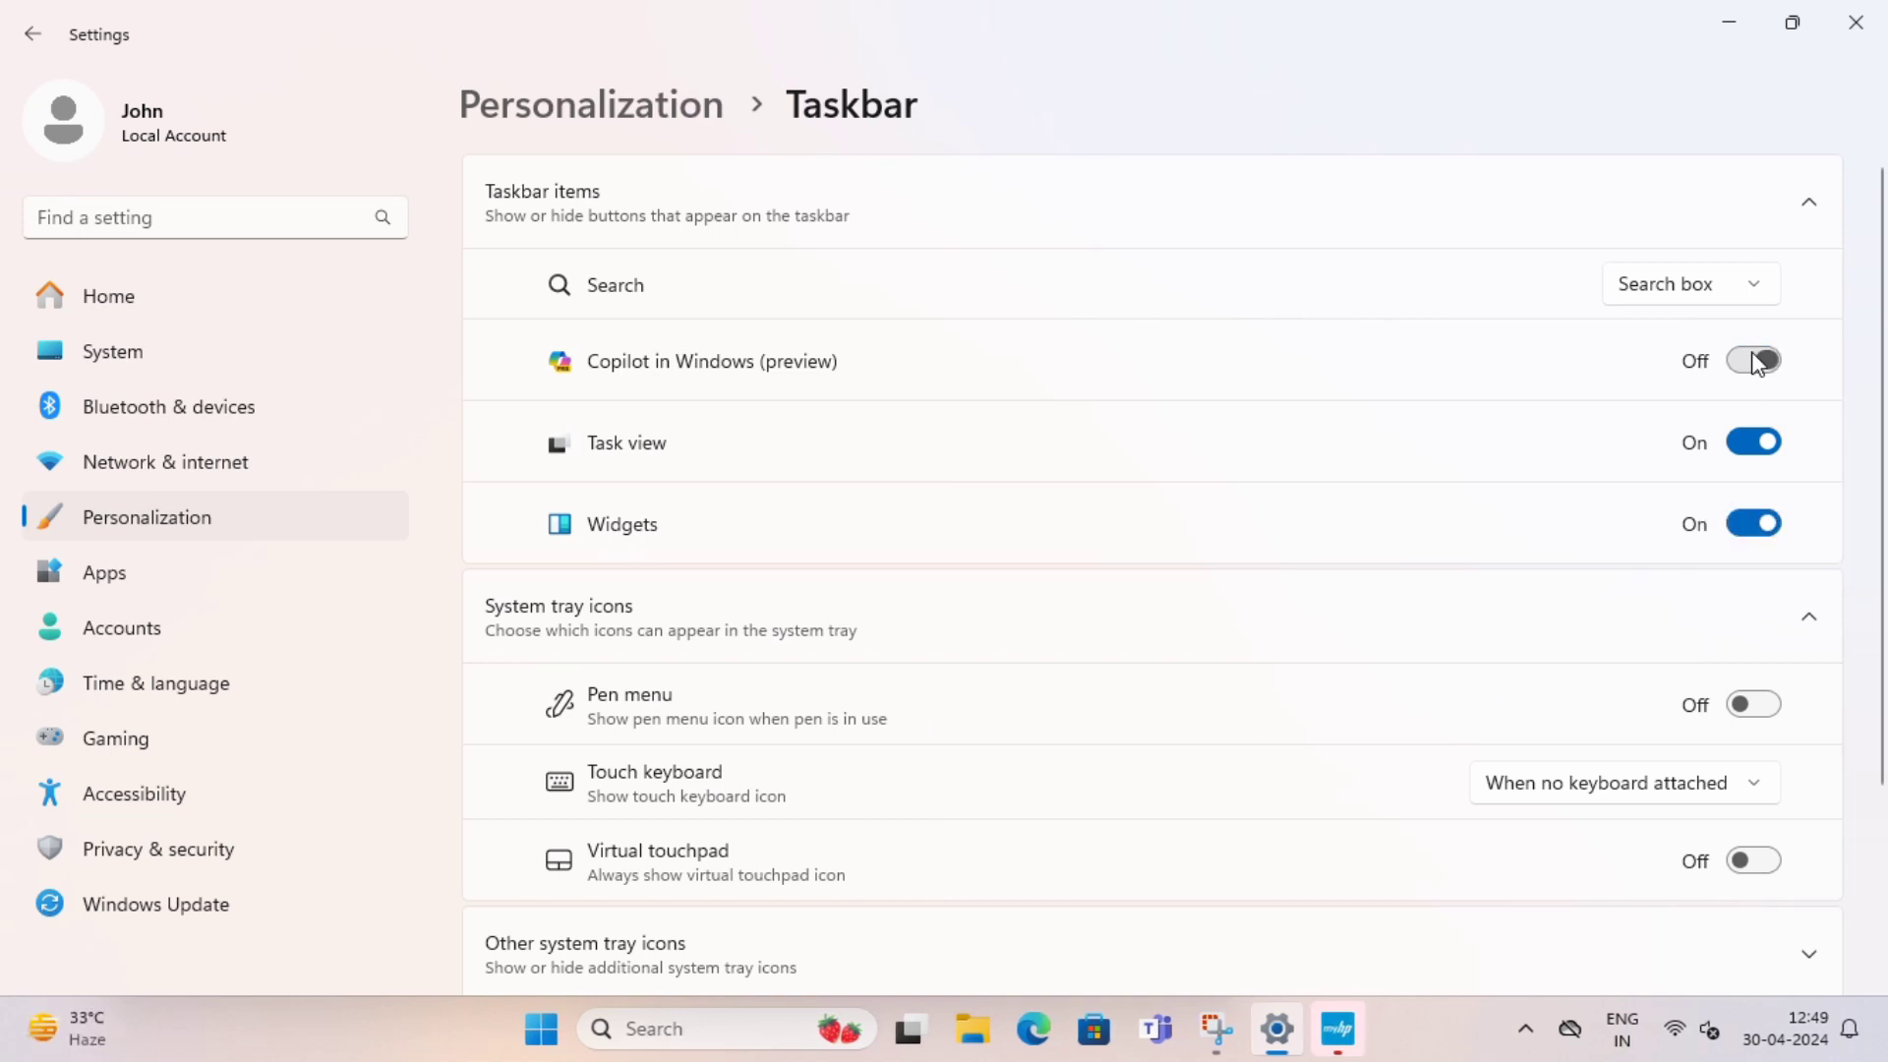
- Turn the Copilot in Windows (preview) taskbar item on, and toggle the Widgets item off and on again
click(1756, 360)
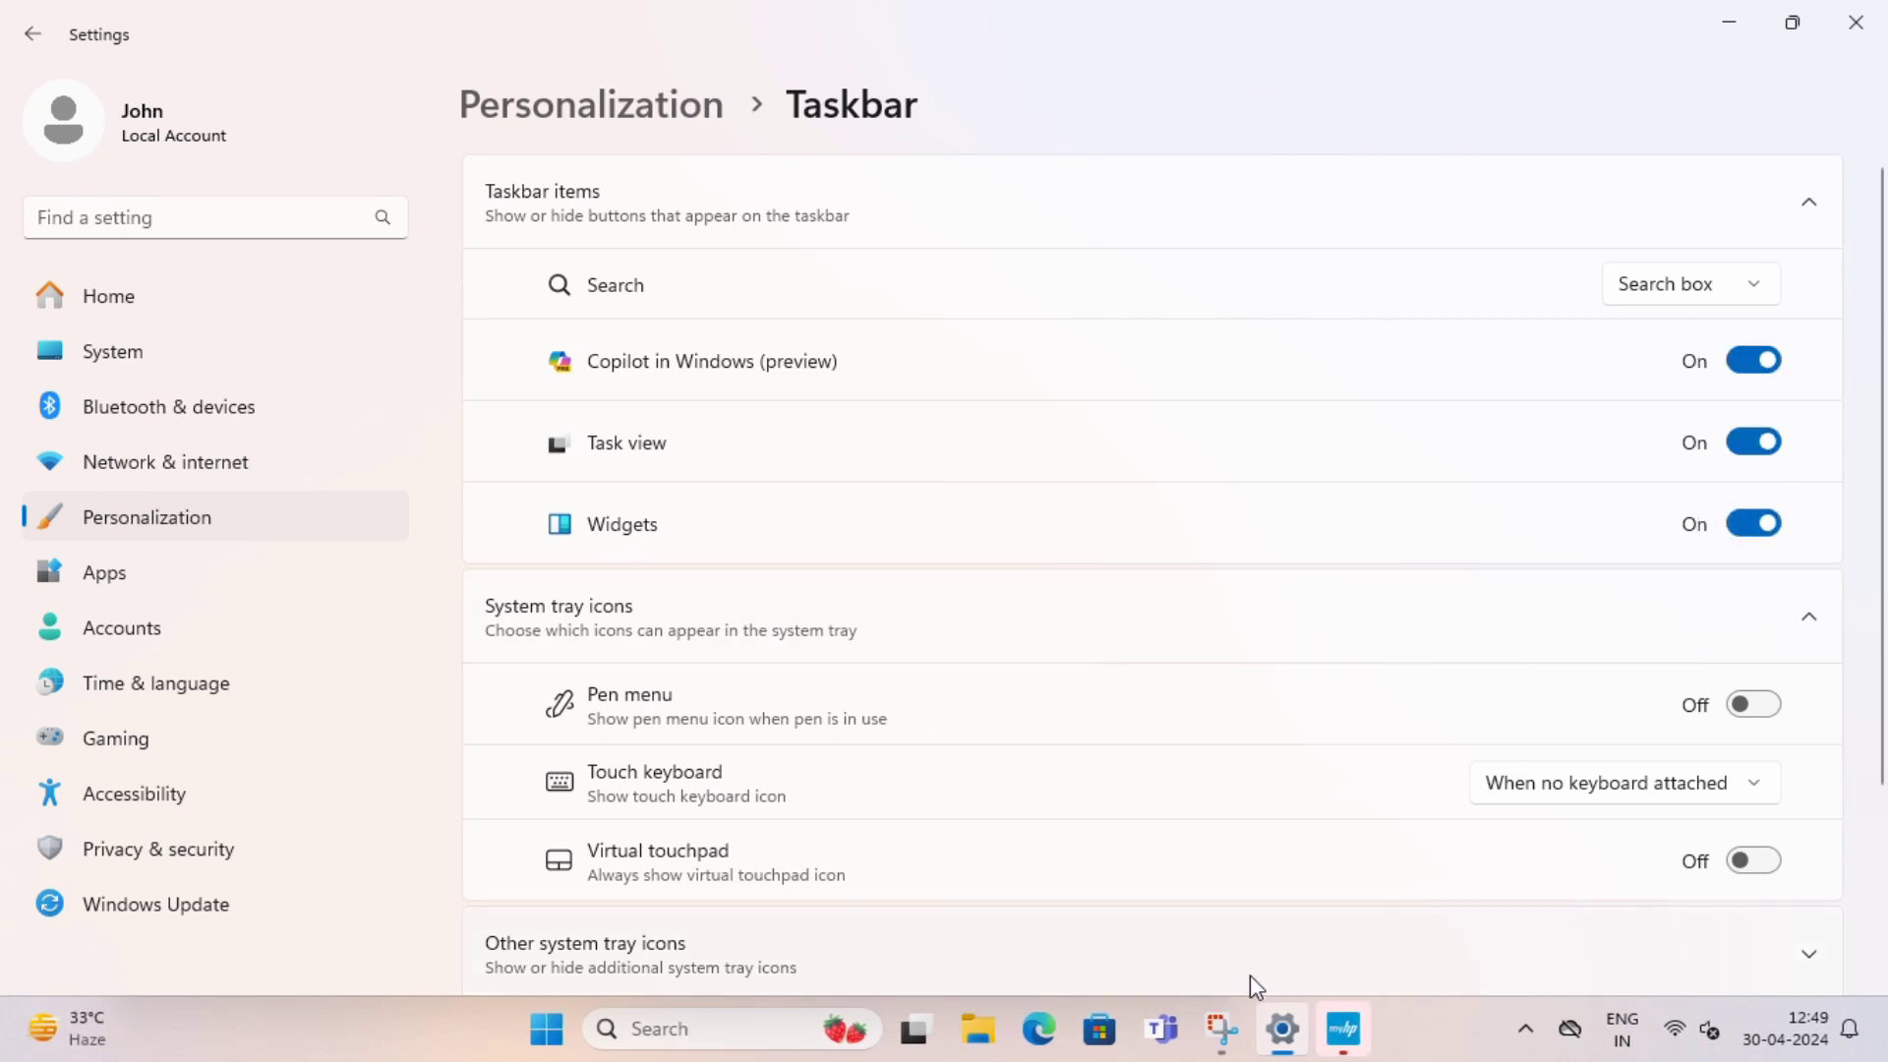
click(1739, 527)
click(1740, 529)
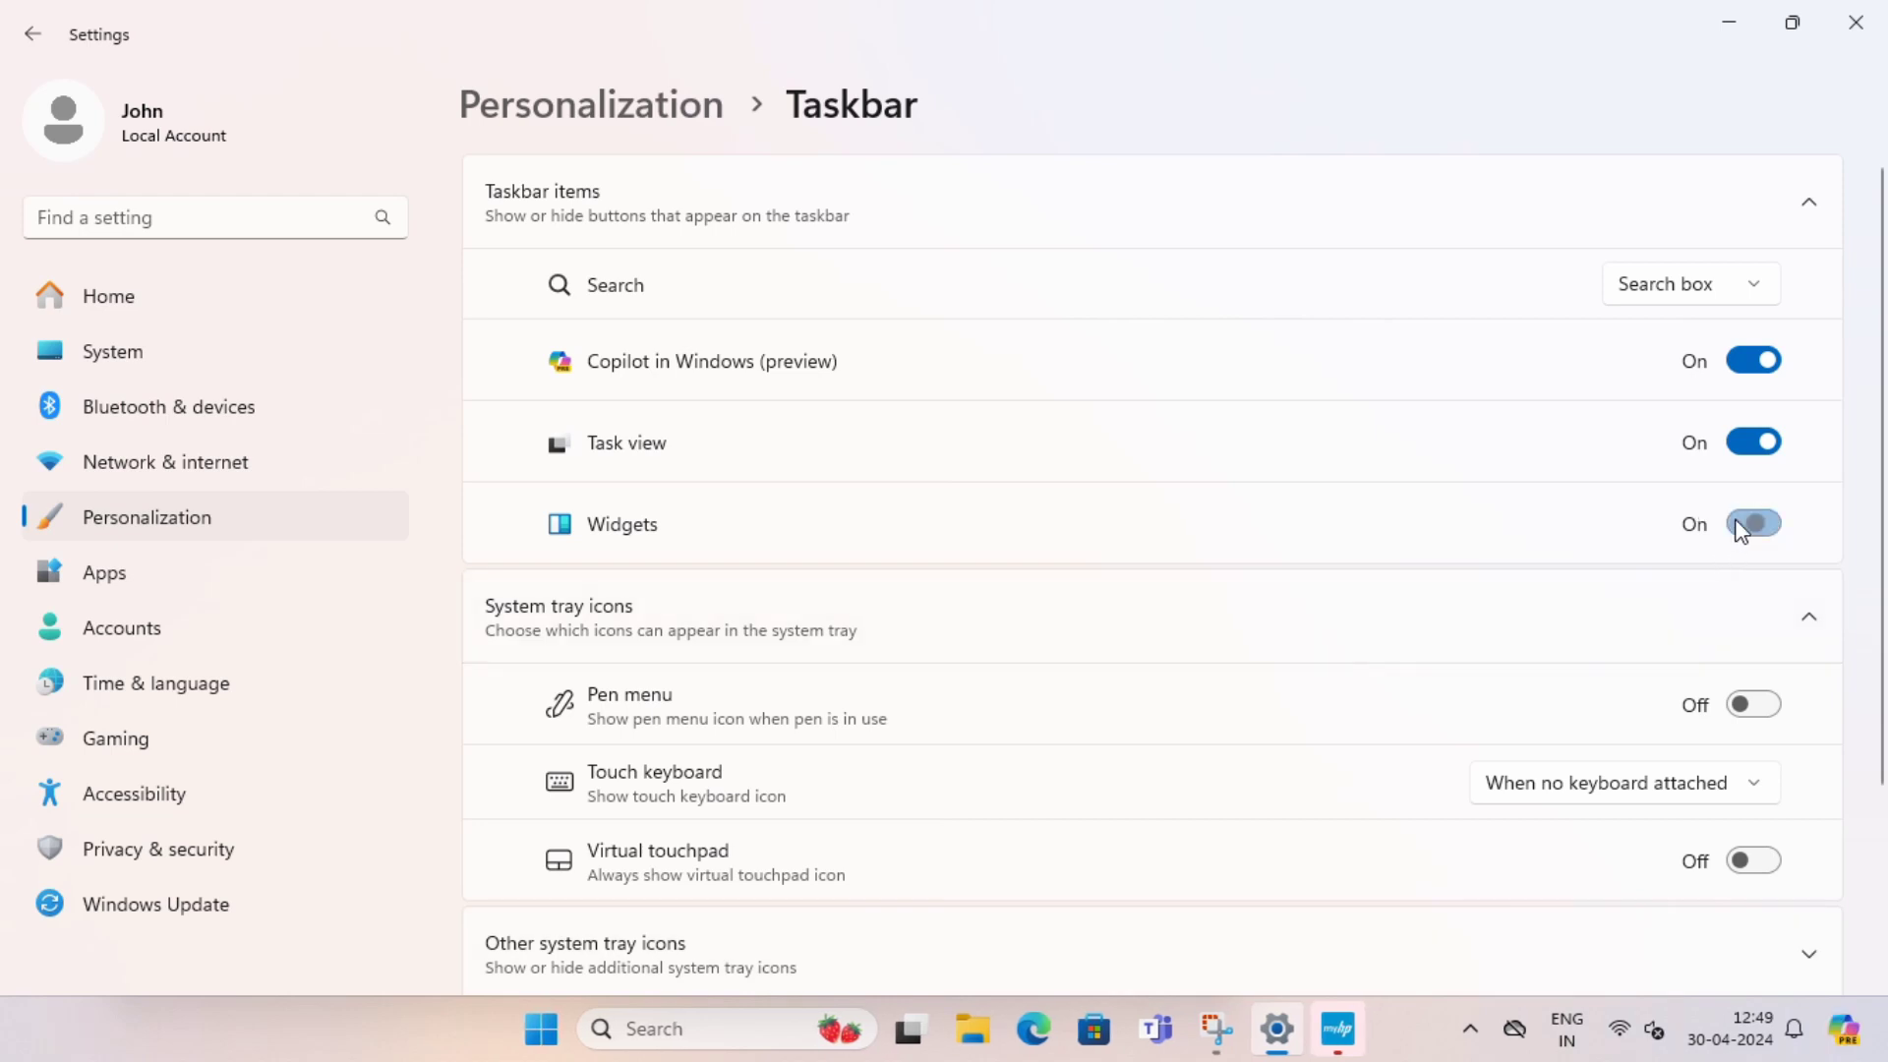
- Turn on the Virtual touchpad system tray icon and set the Touch keyboard icon to show Always
scroll(1278, 603, down, 3)
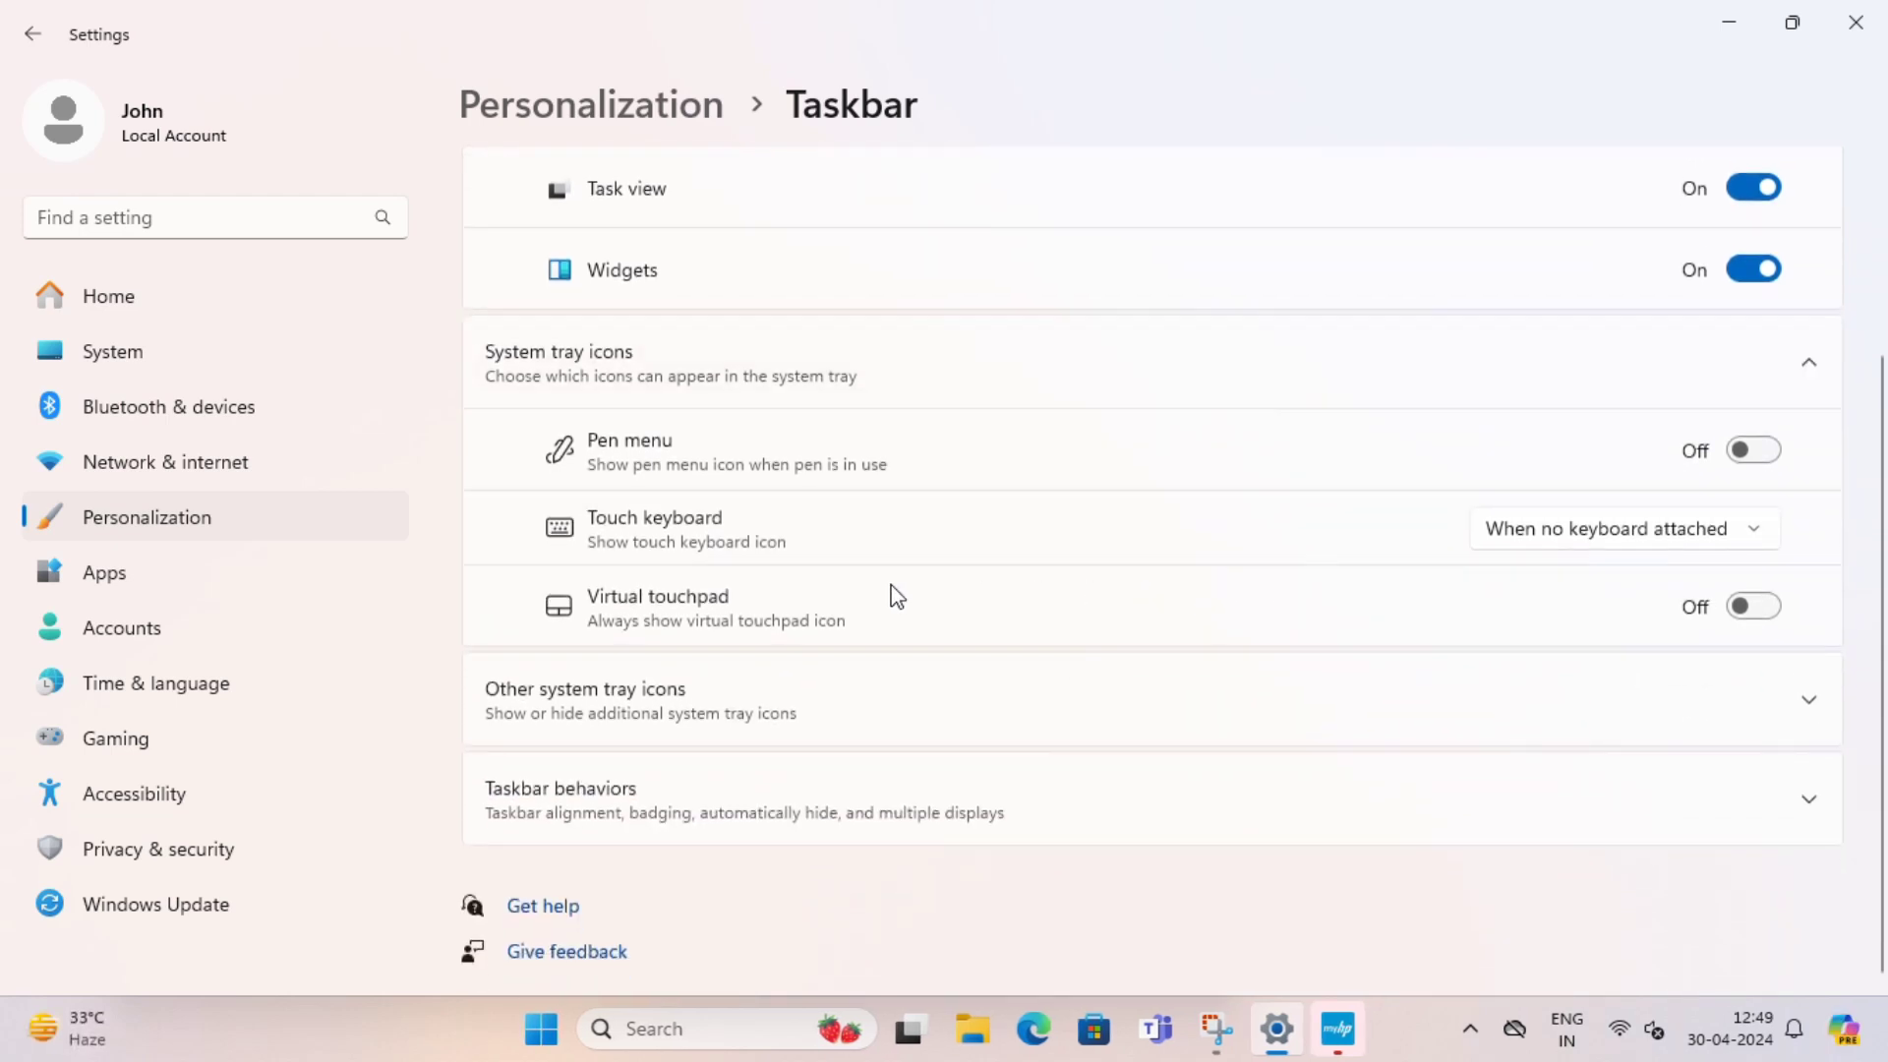
scroll(654, 597, down, 1)
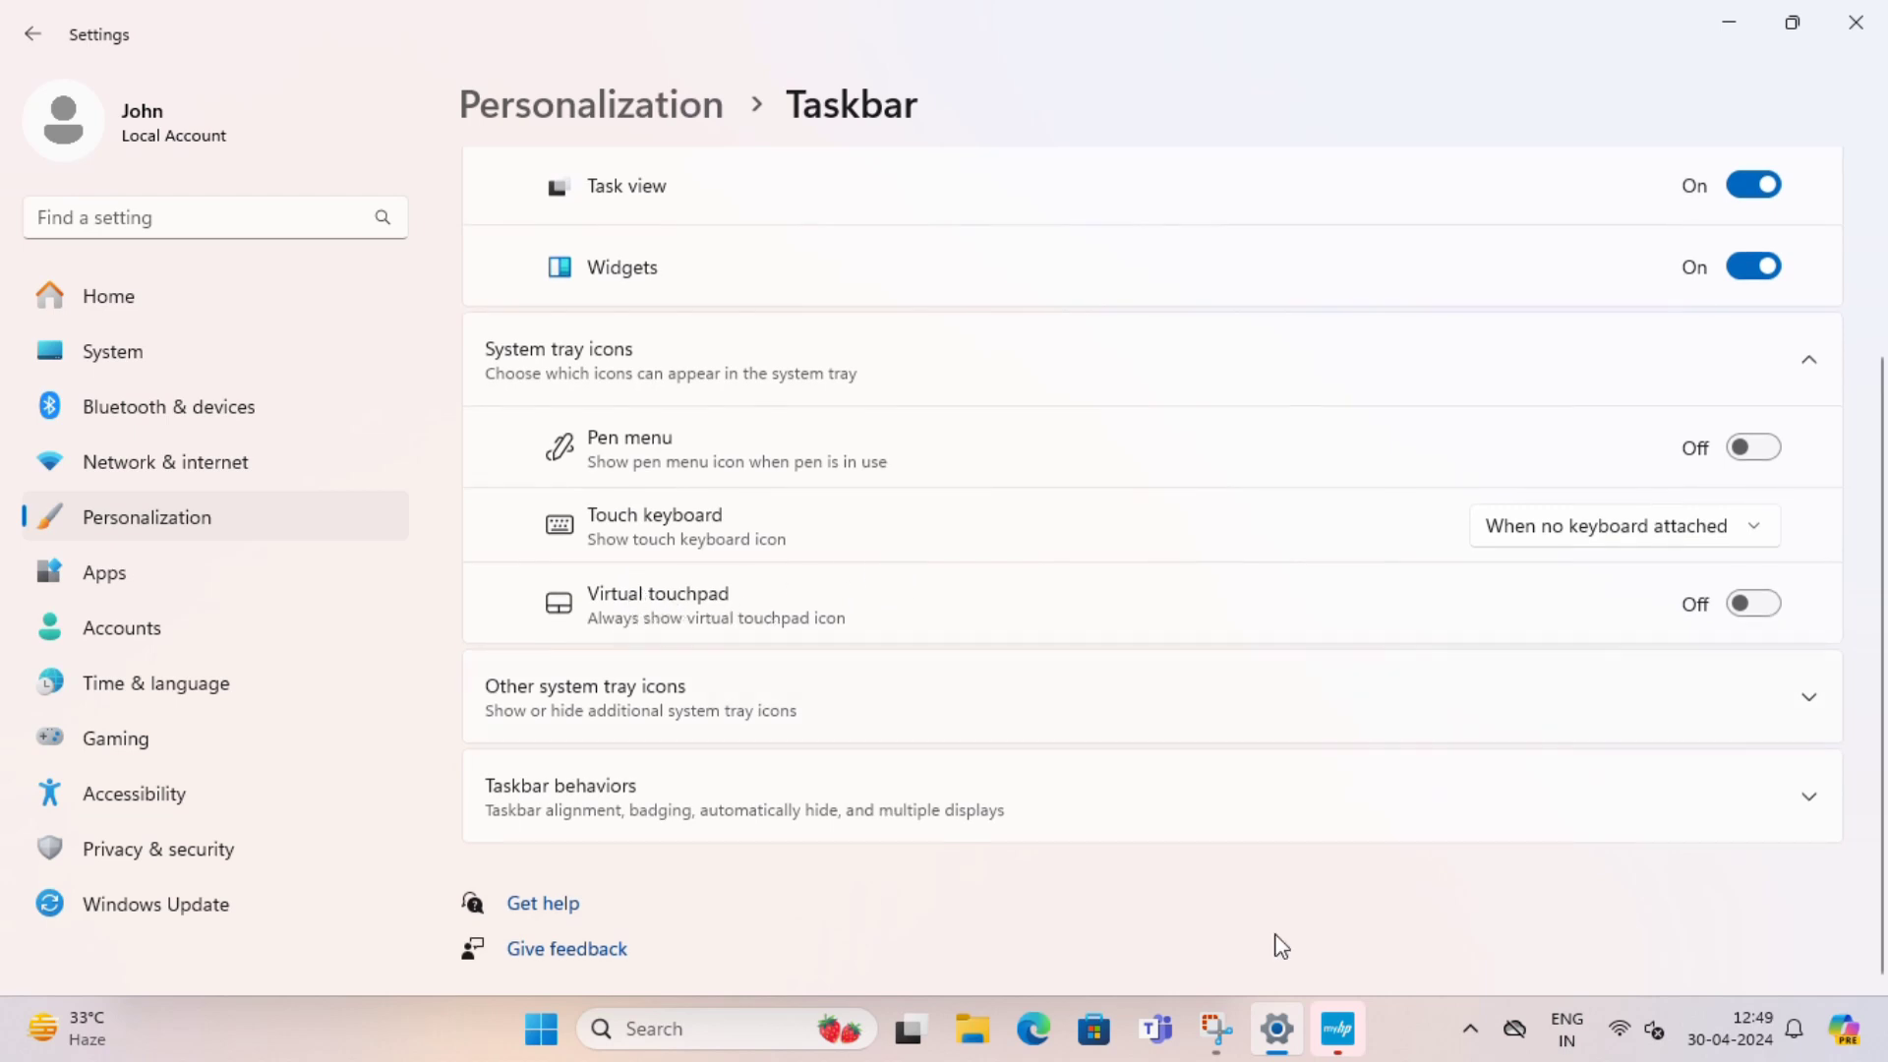
click(1752, 603)
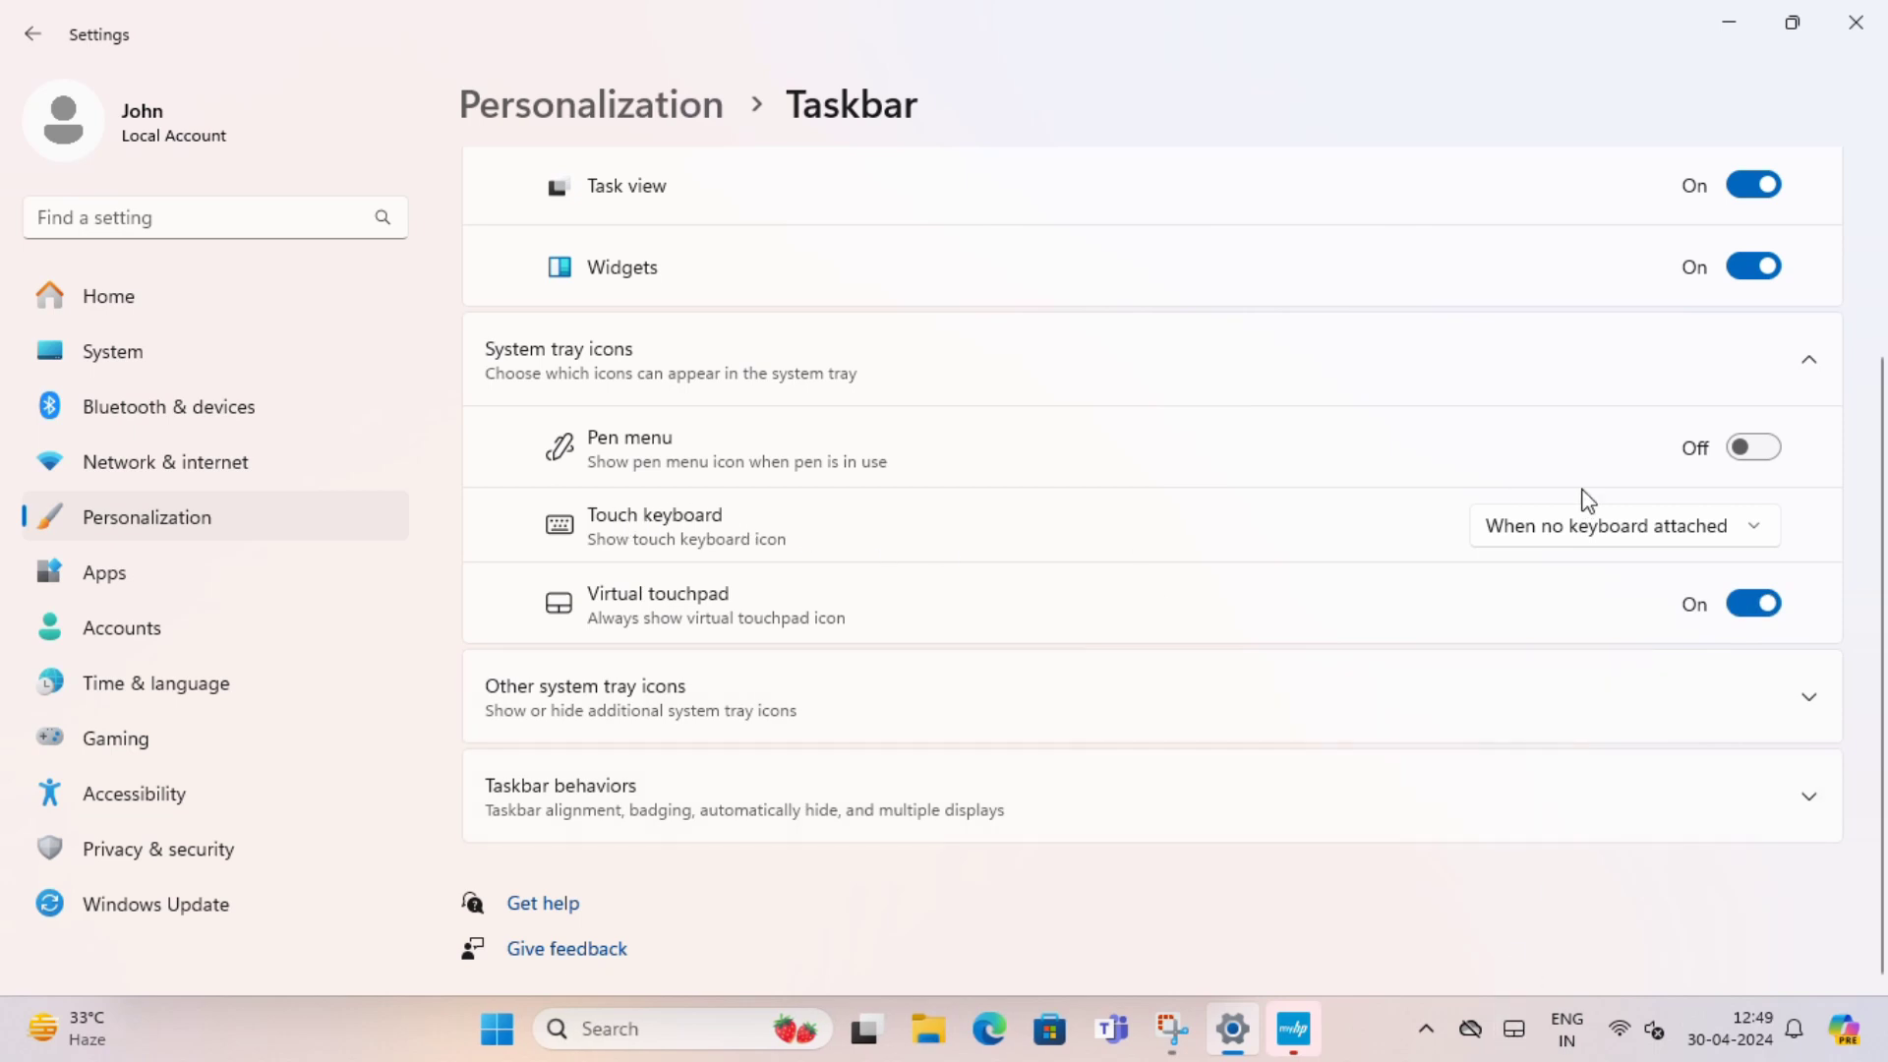
click(1707, 531)
click(1599, 480)
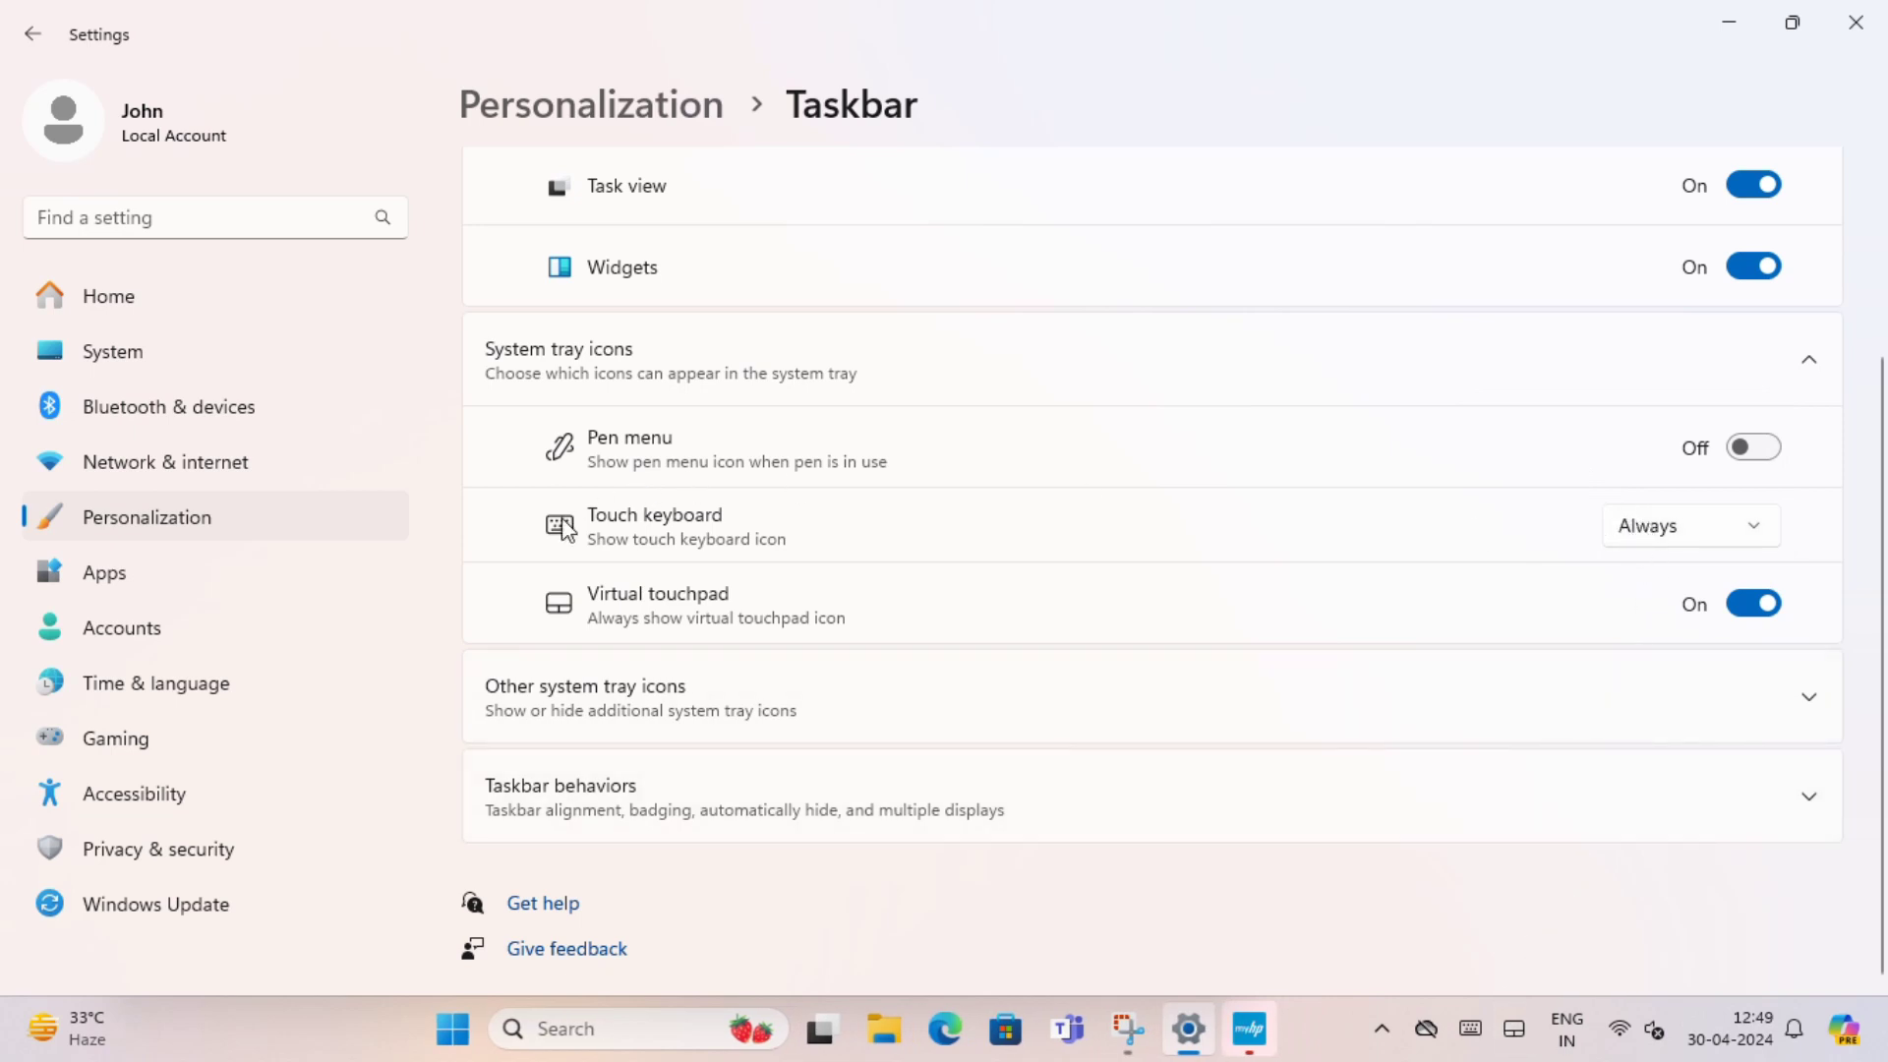
- Open the touch keyboard from the system tray, show and hide Start with its Windows key, and close the keyboard
click(1469, 1032)
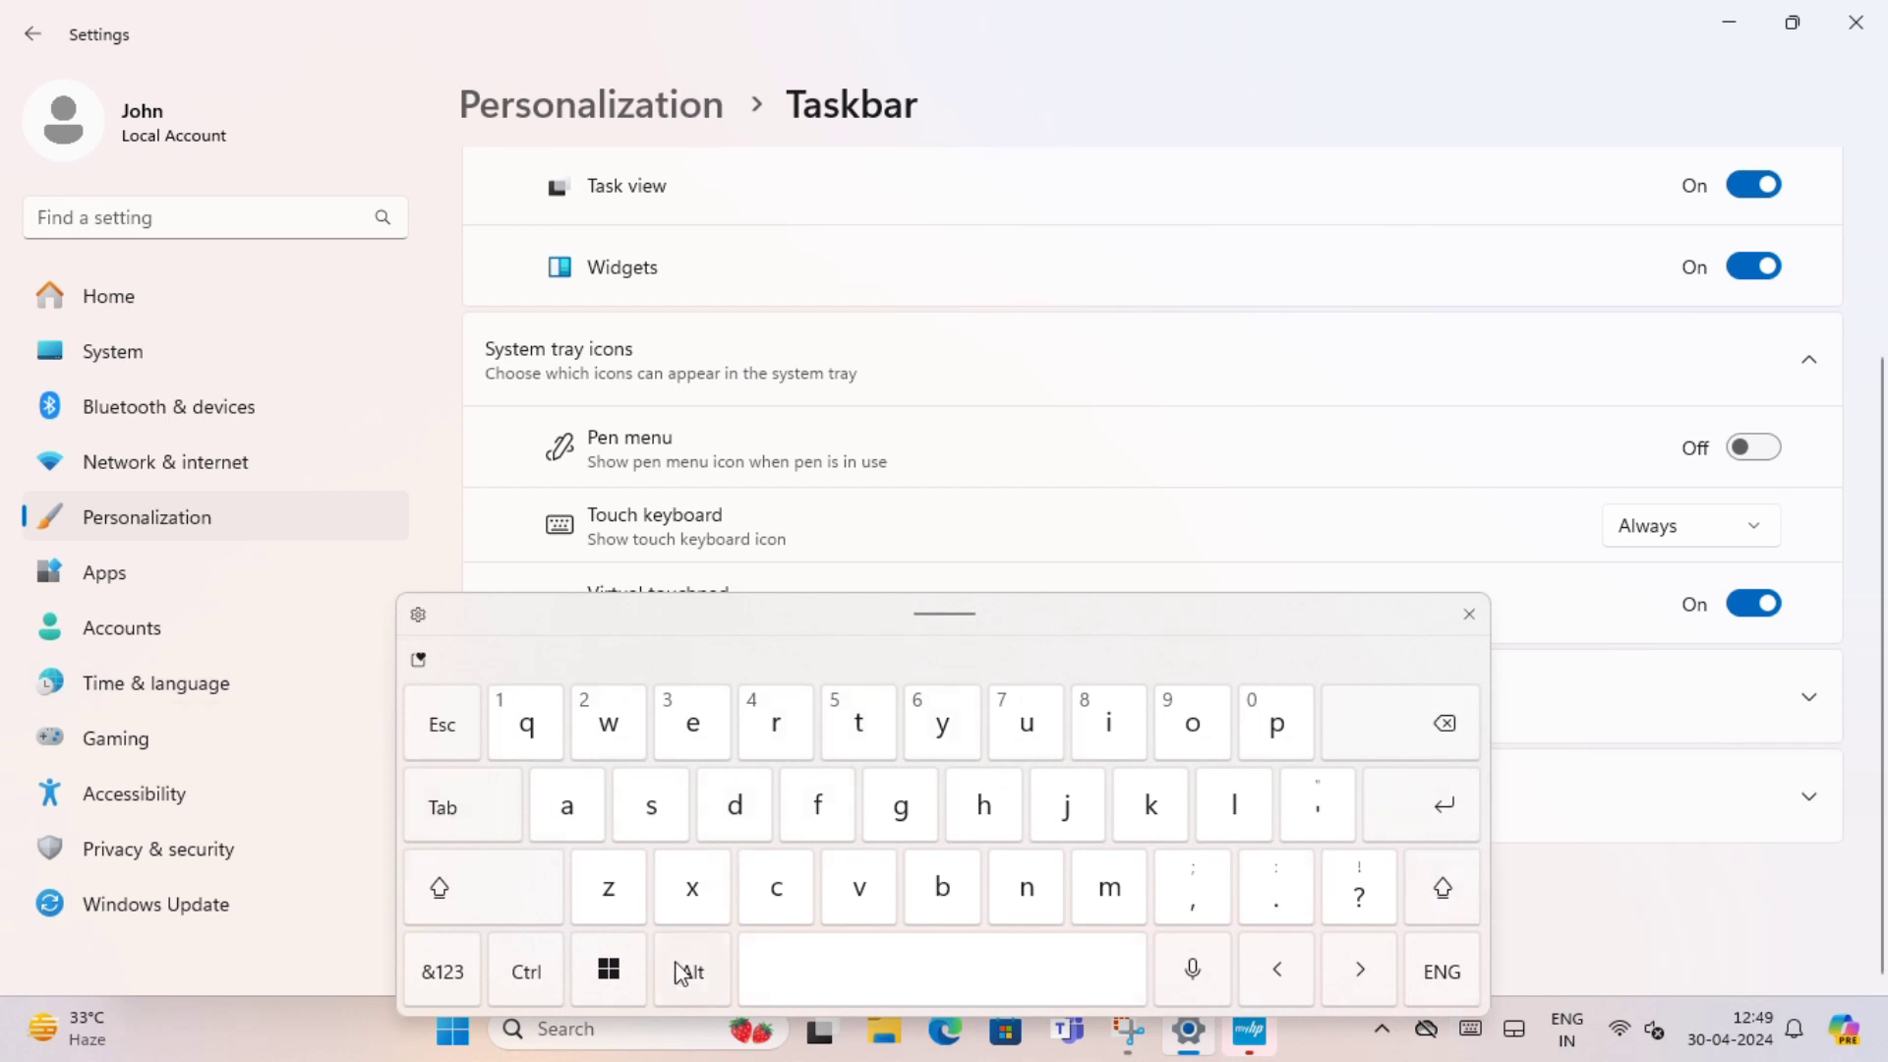
click(609, 978)
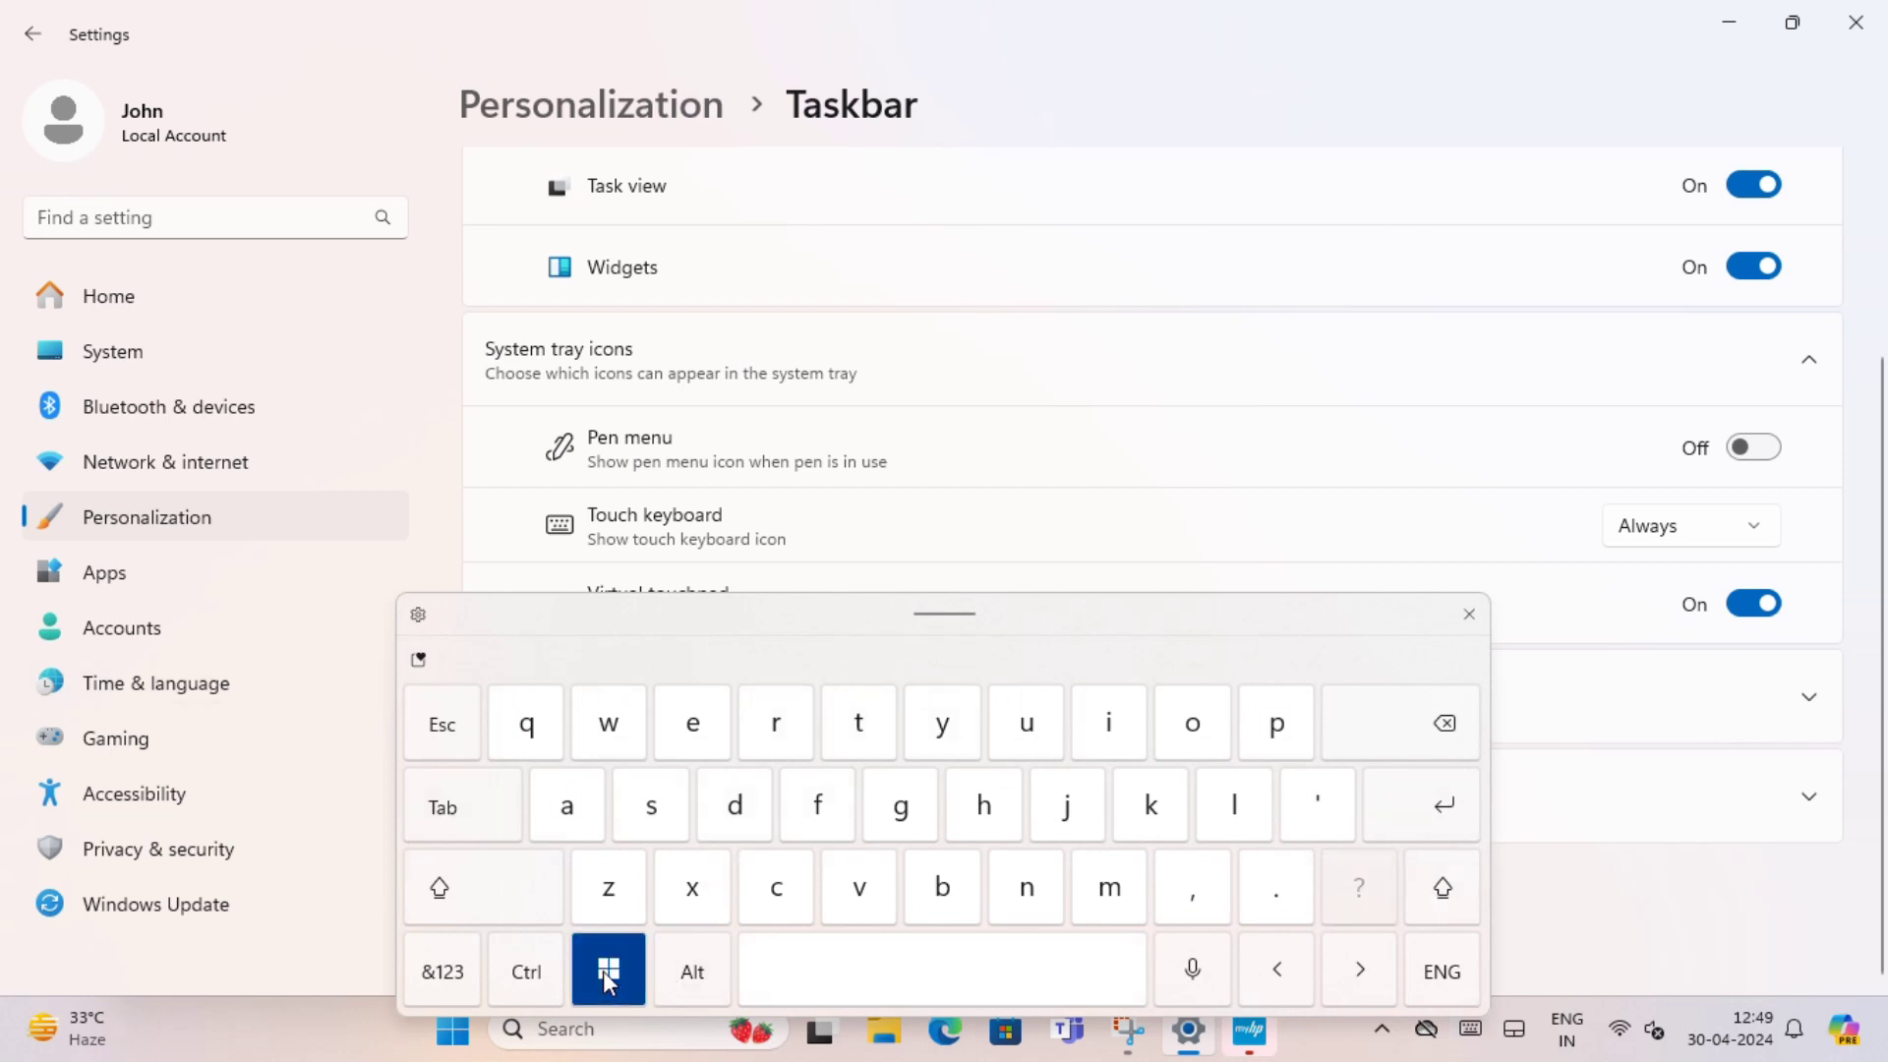
click(604, 971)
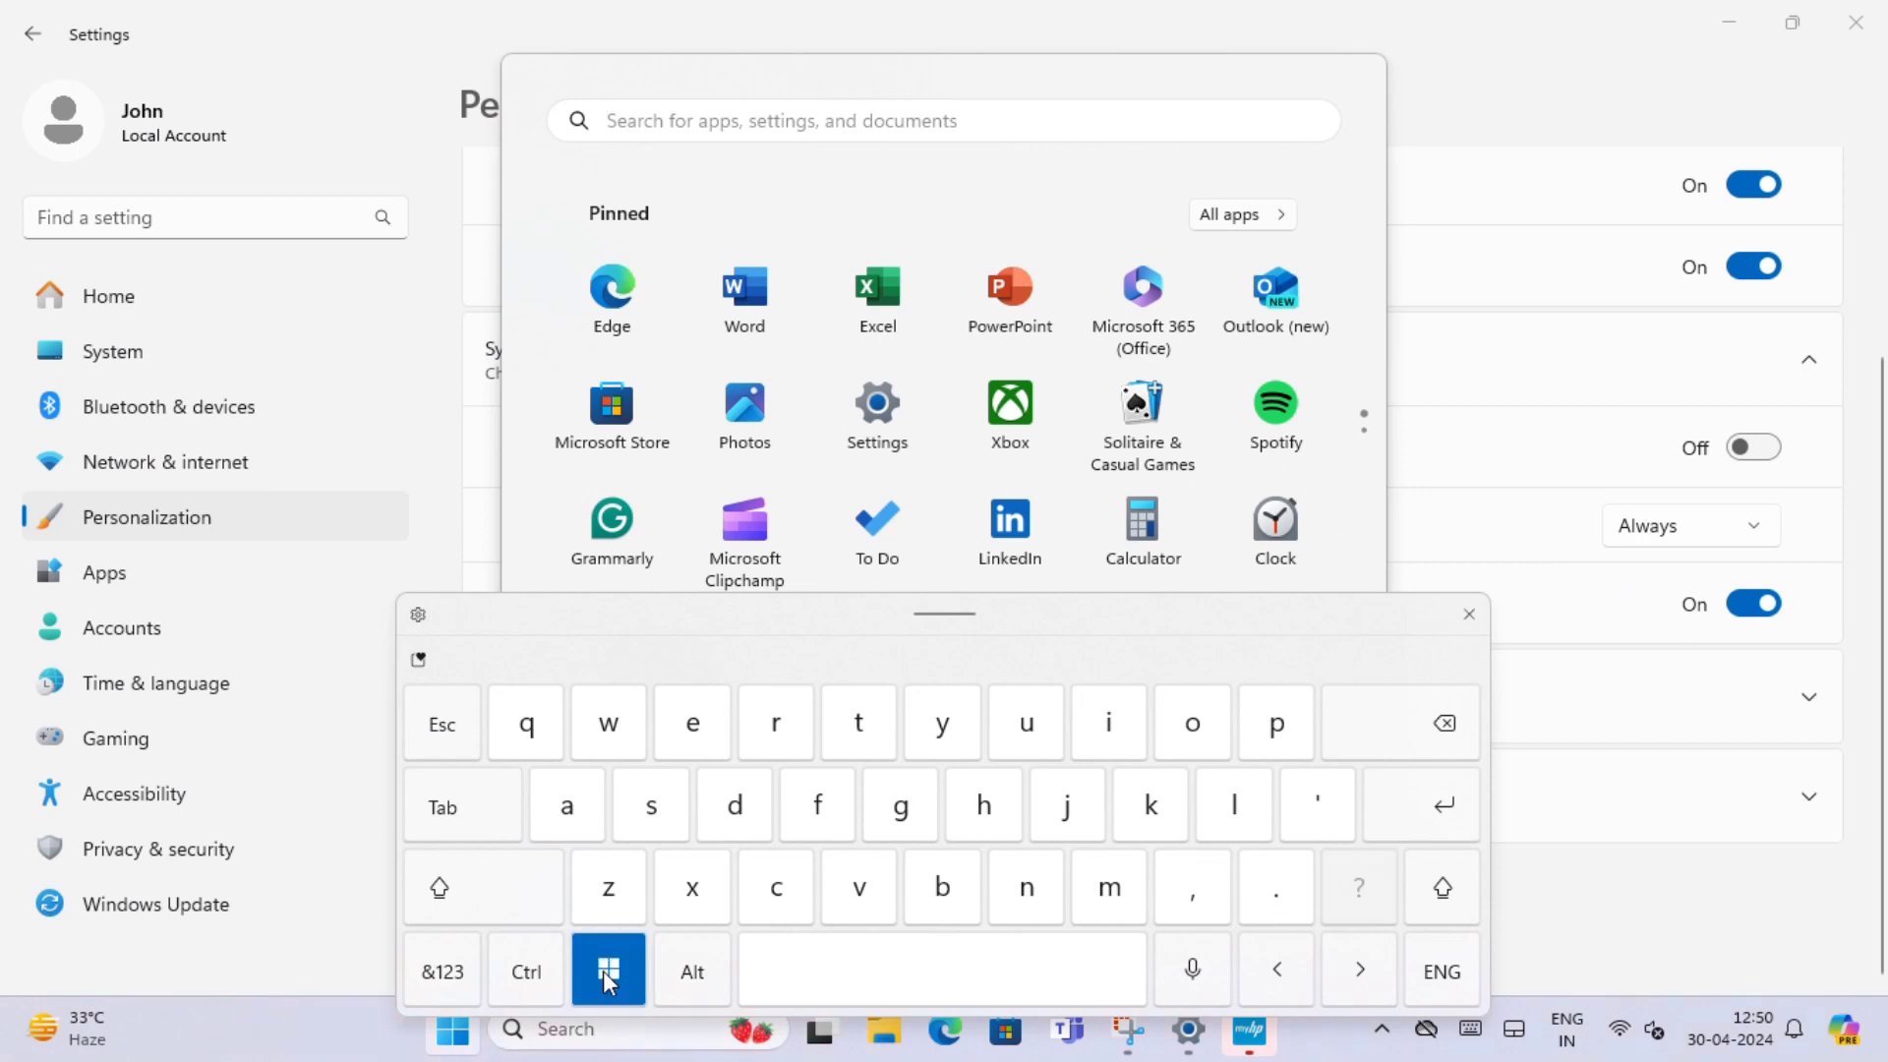
click(603, 971)
click(1472, 617)
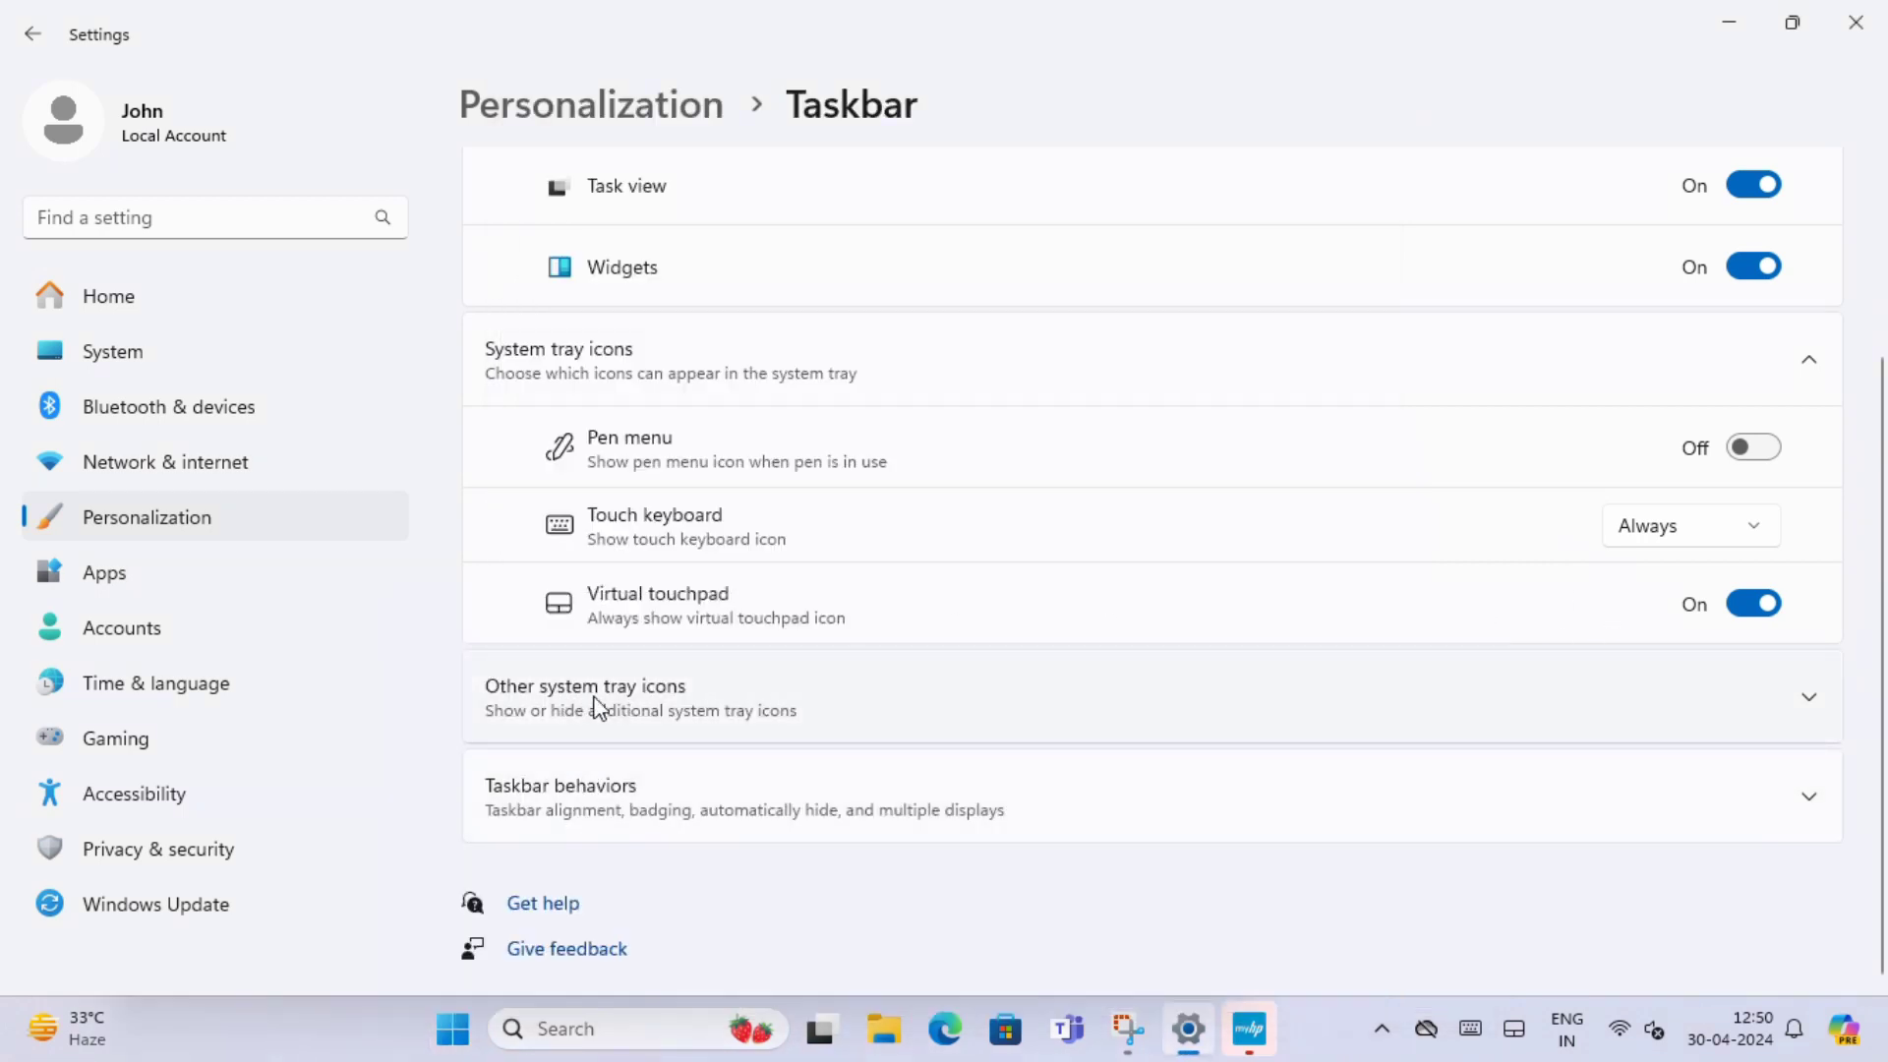
- Expand the Taskbar behaviors settings and toggle Automatically hide the taskbar on and off several times, leaving it off
click(615, 813)
scroll(1139, 806, down, 3)
scroll(1139, 807, down, 3)
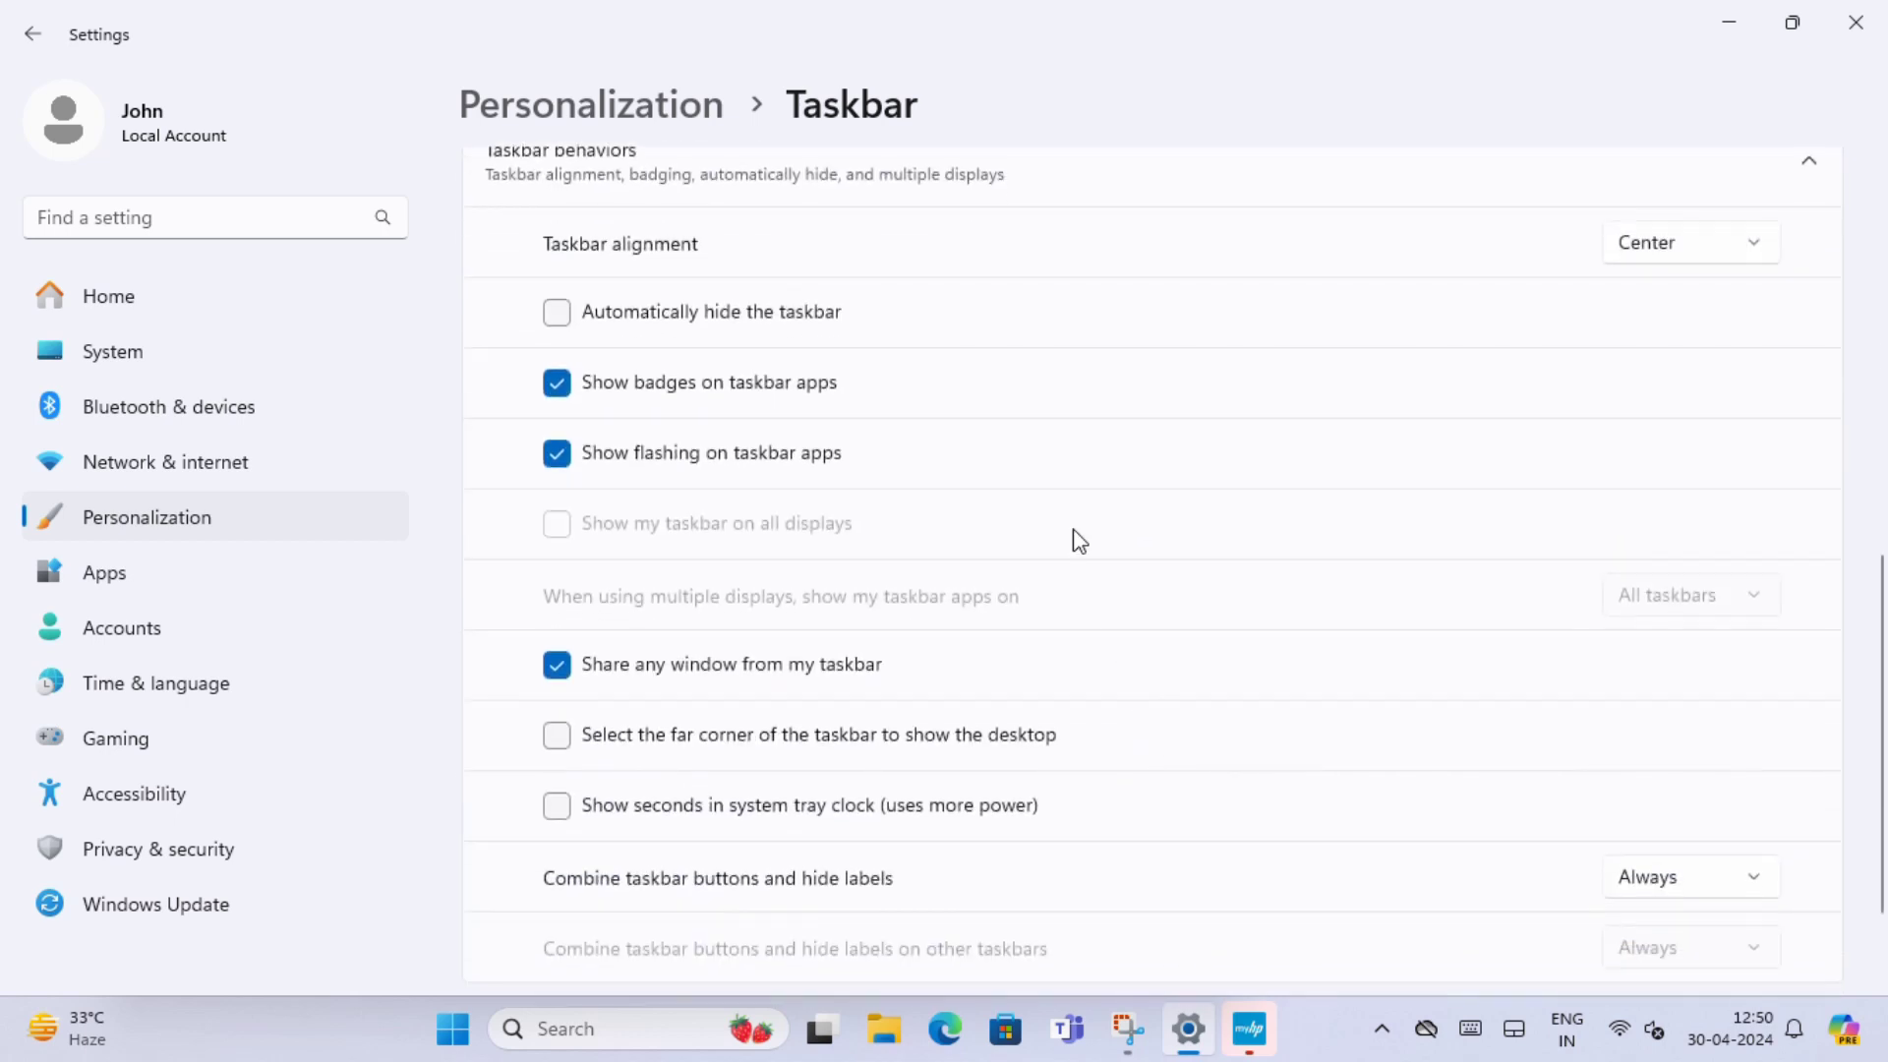
click(818, 324)
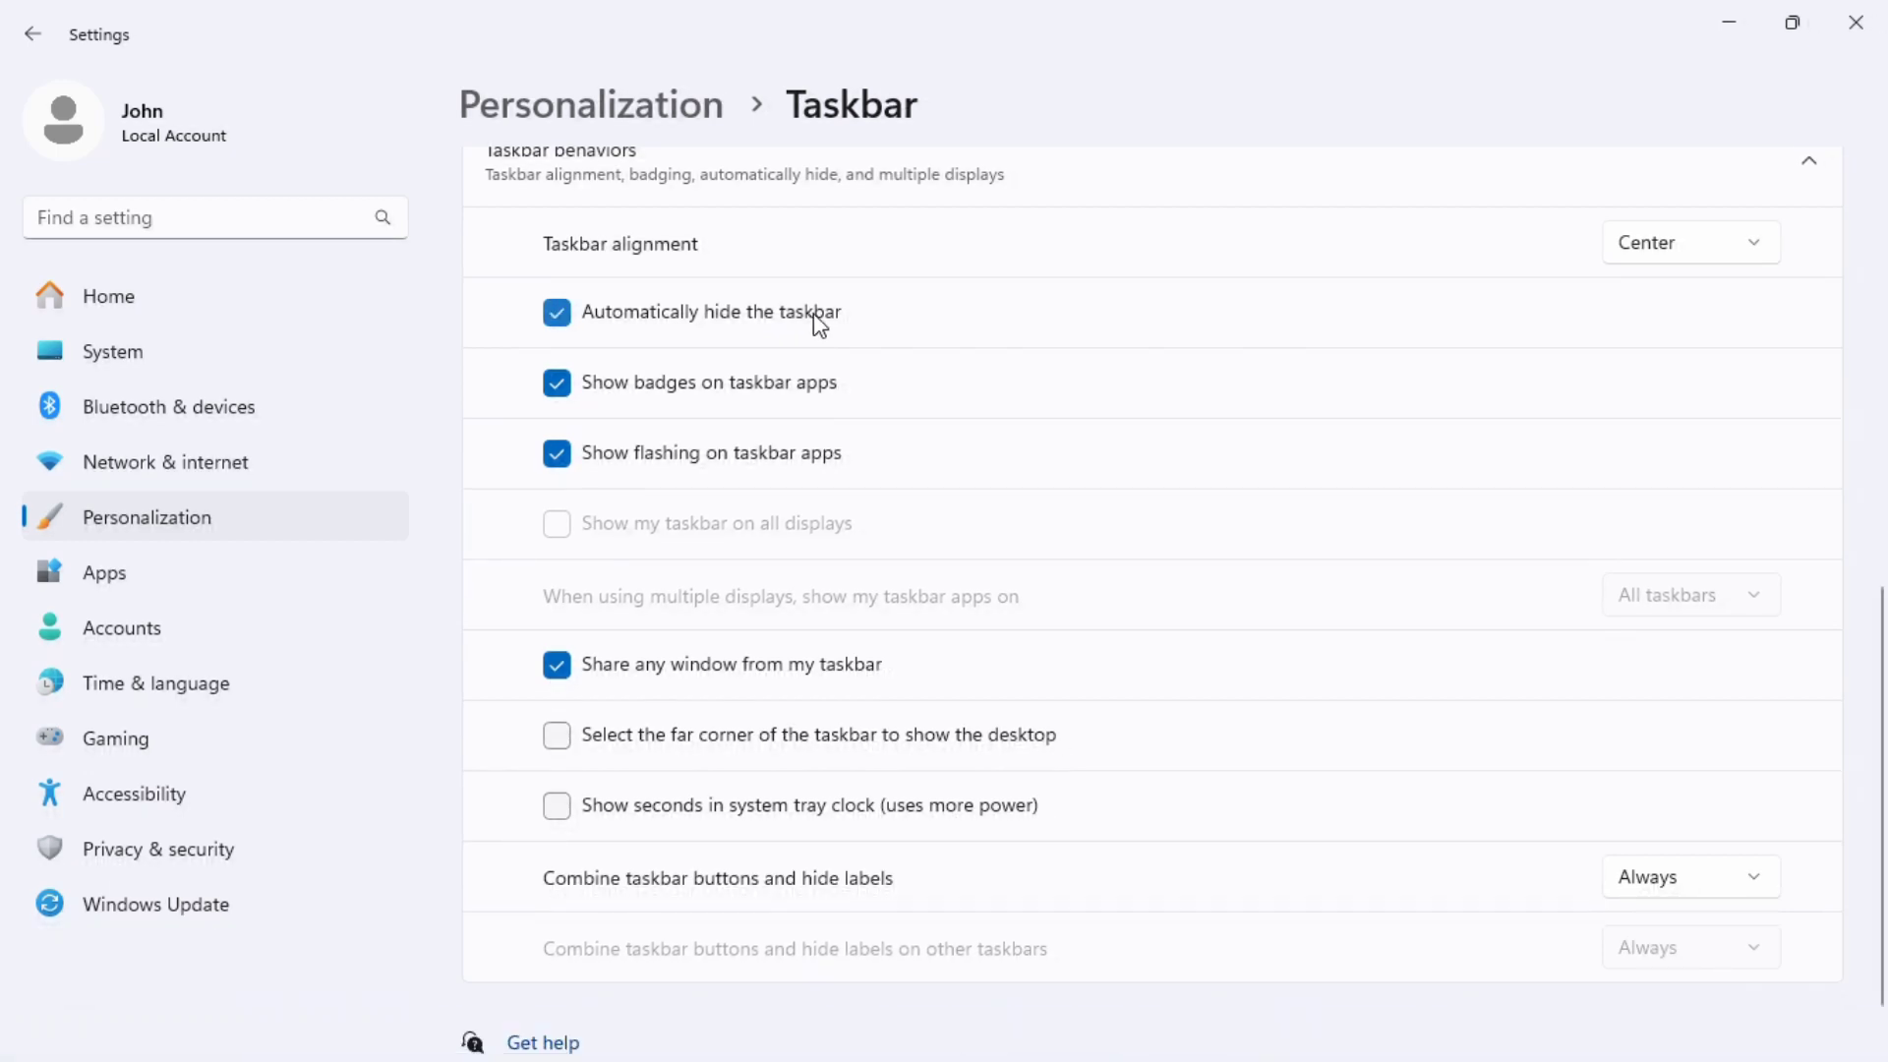
click(818, 325)
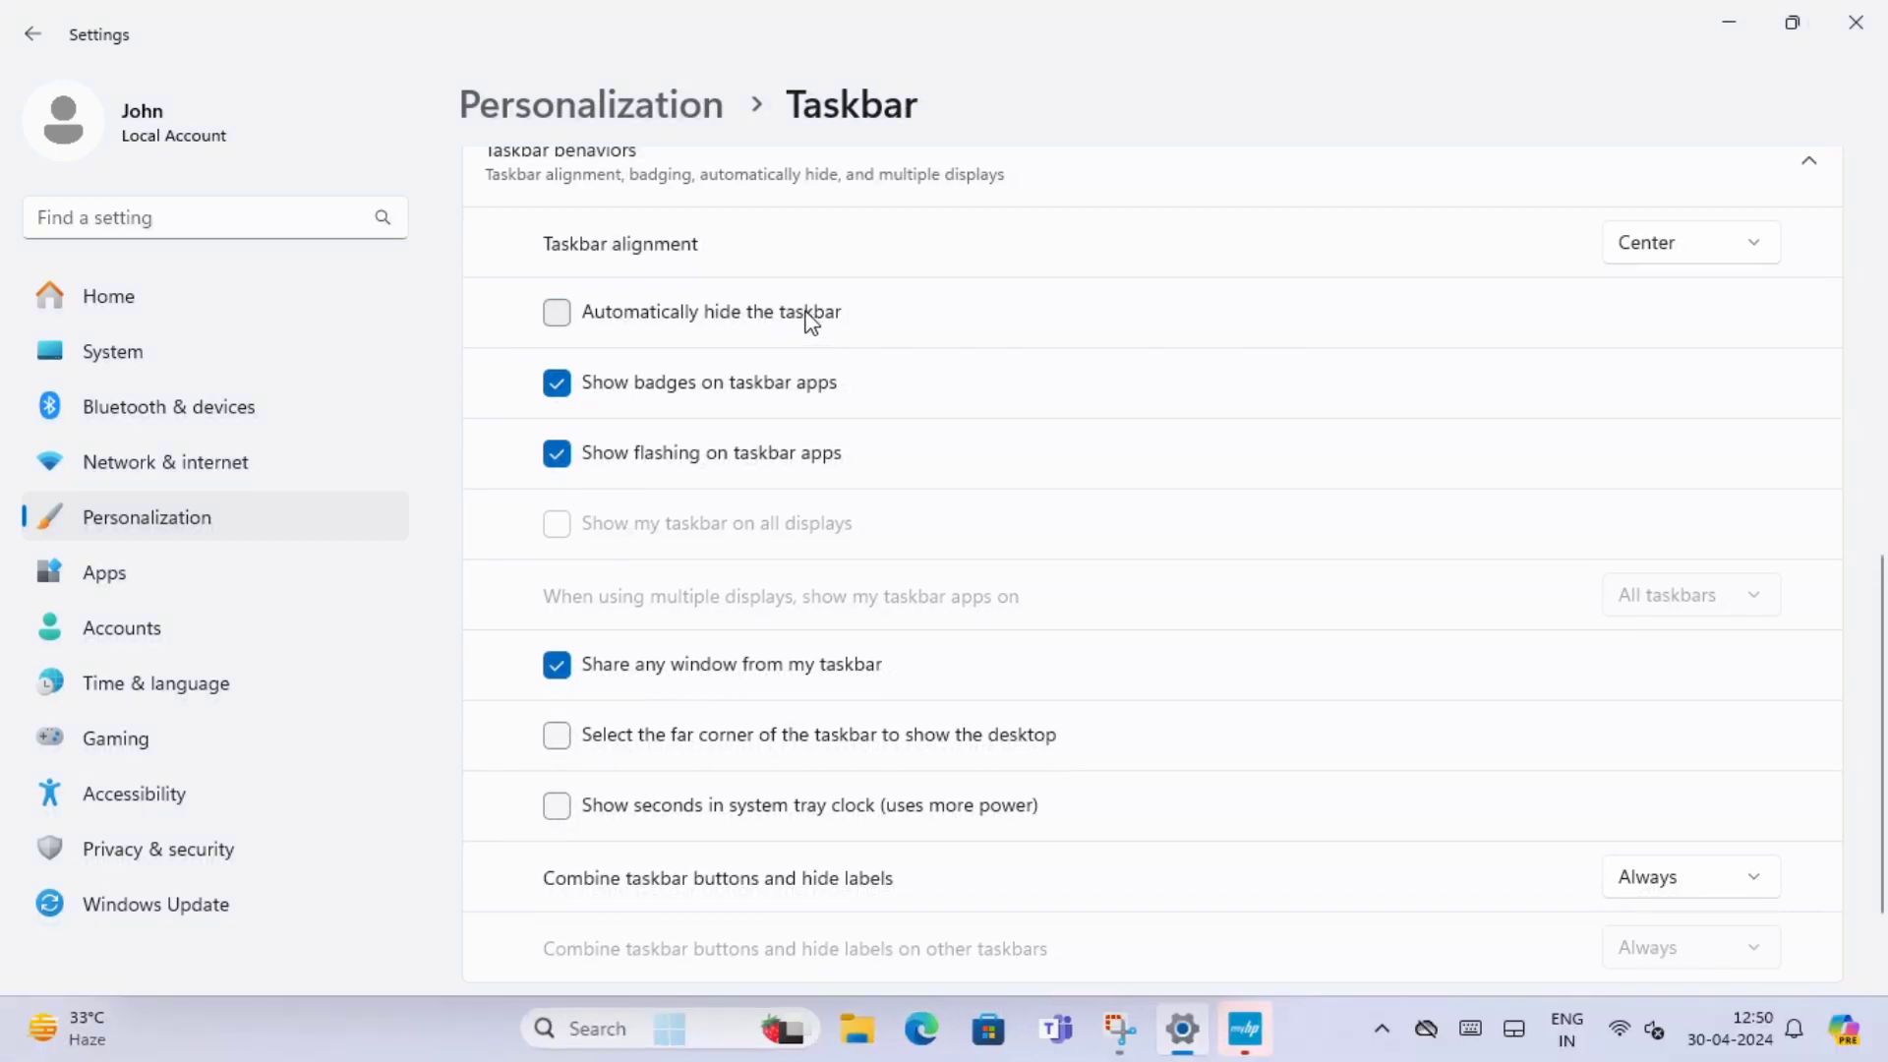
click(558, 314)
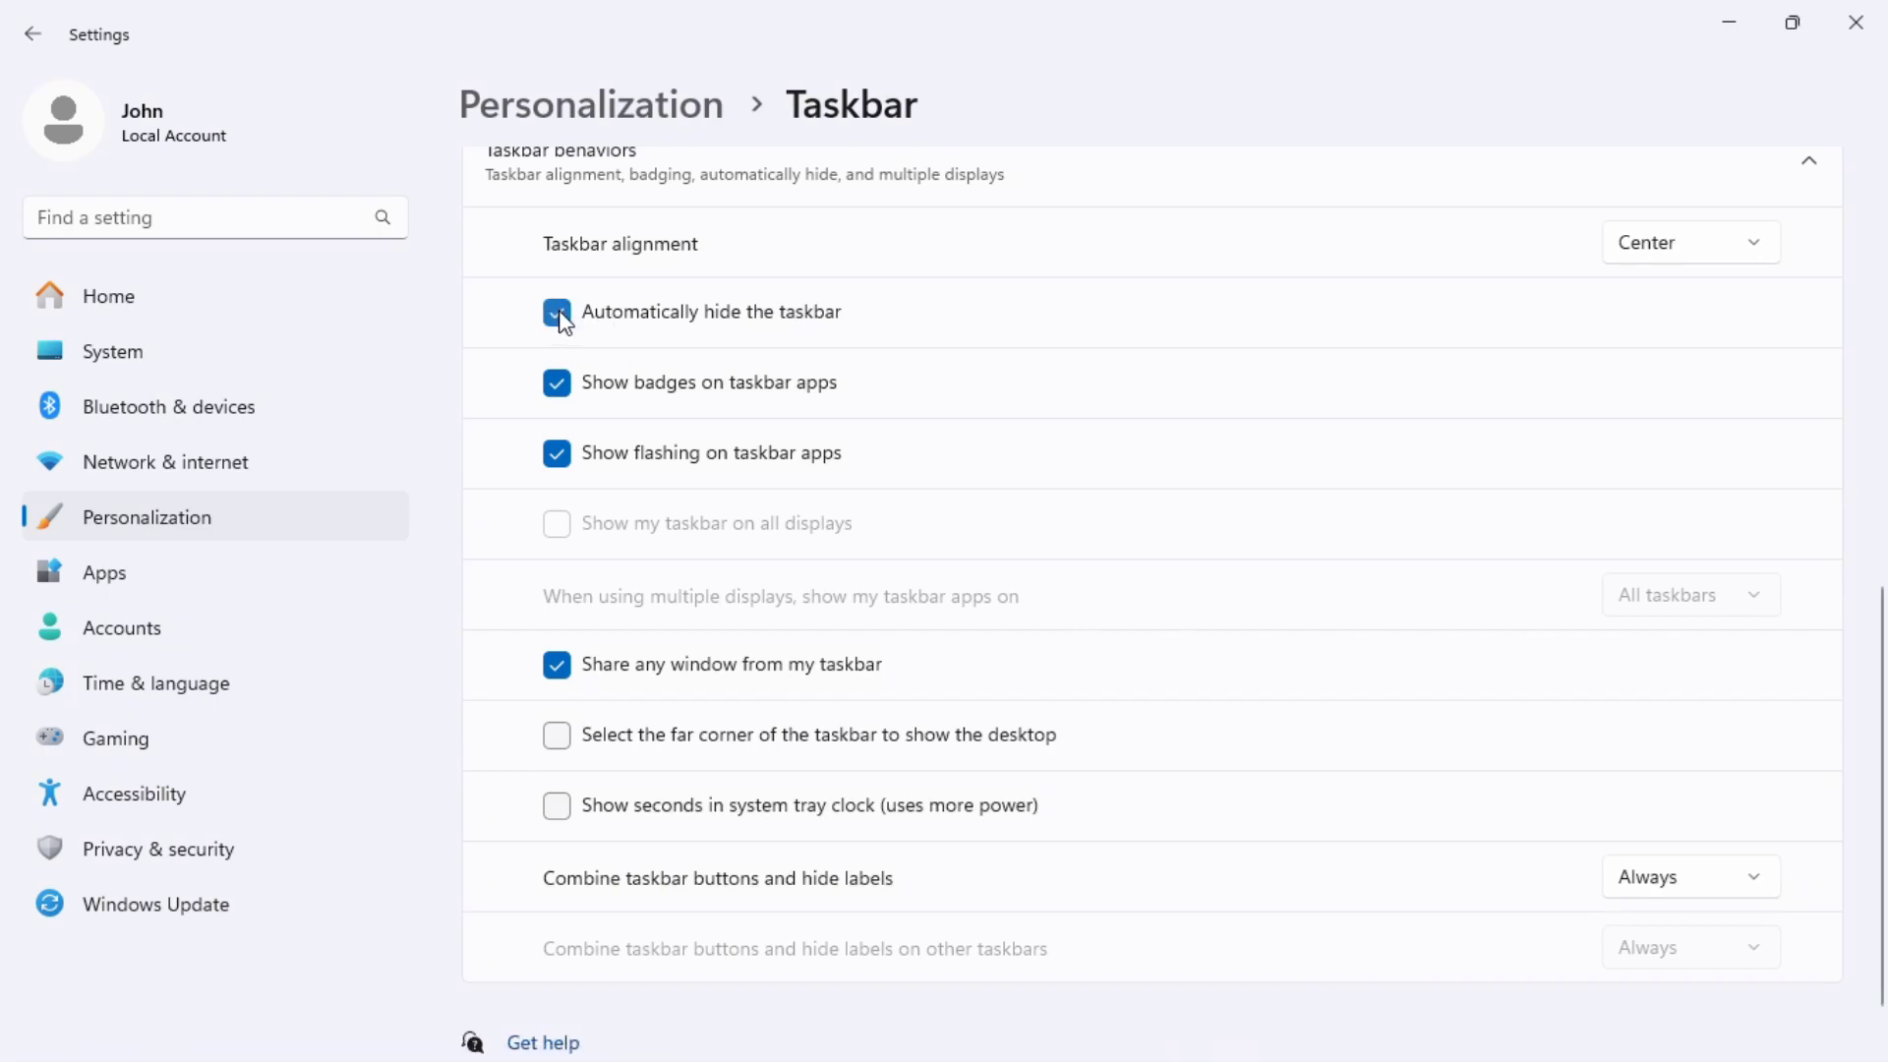
click(558, 314)
click(560, 316)
click(559, 315)
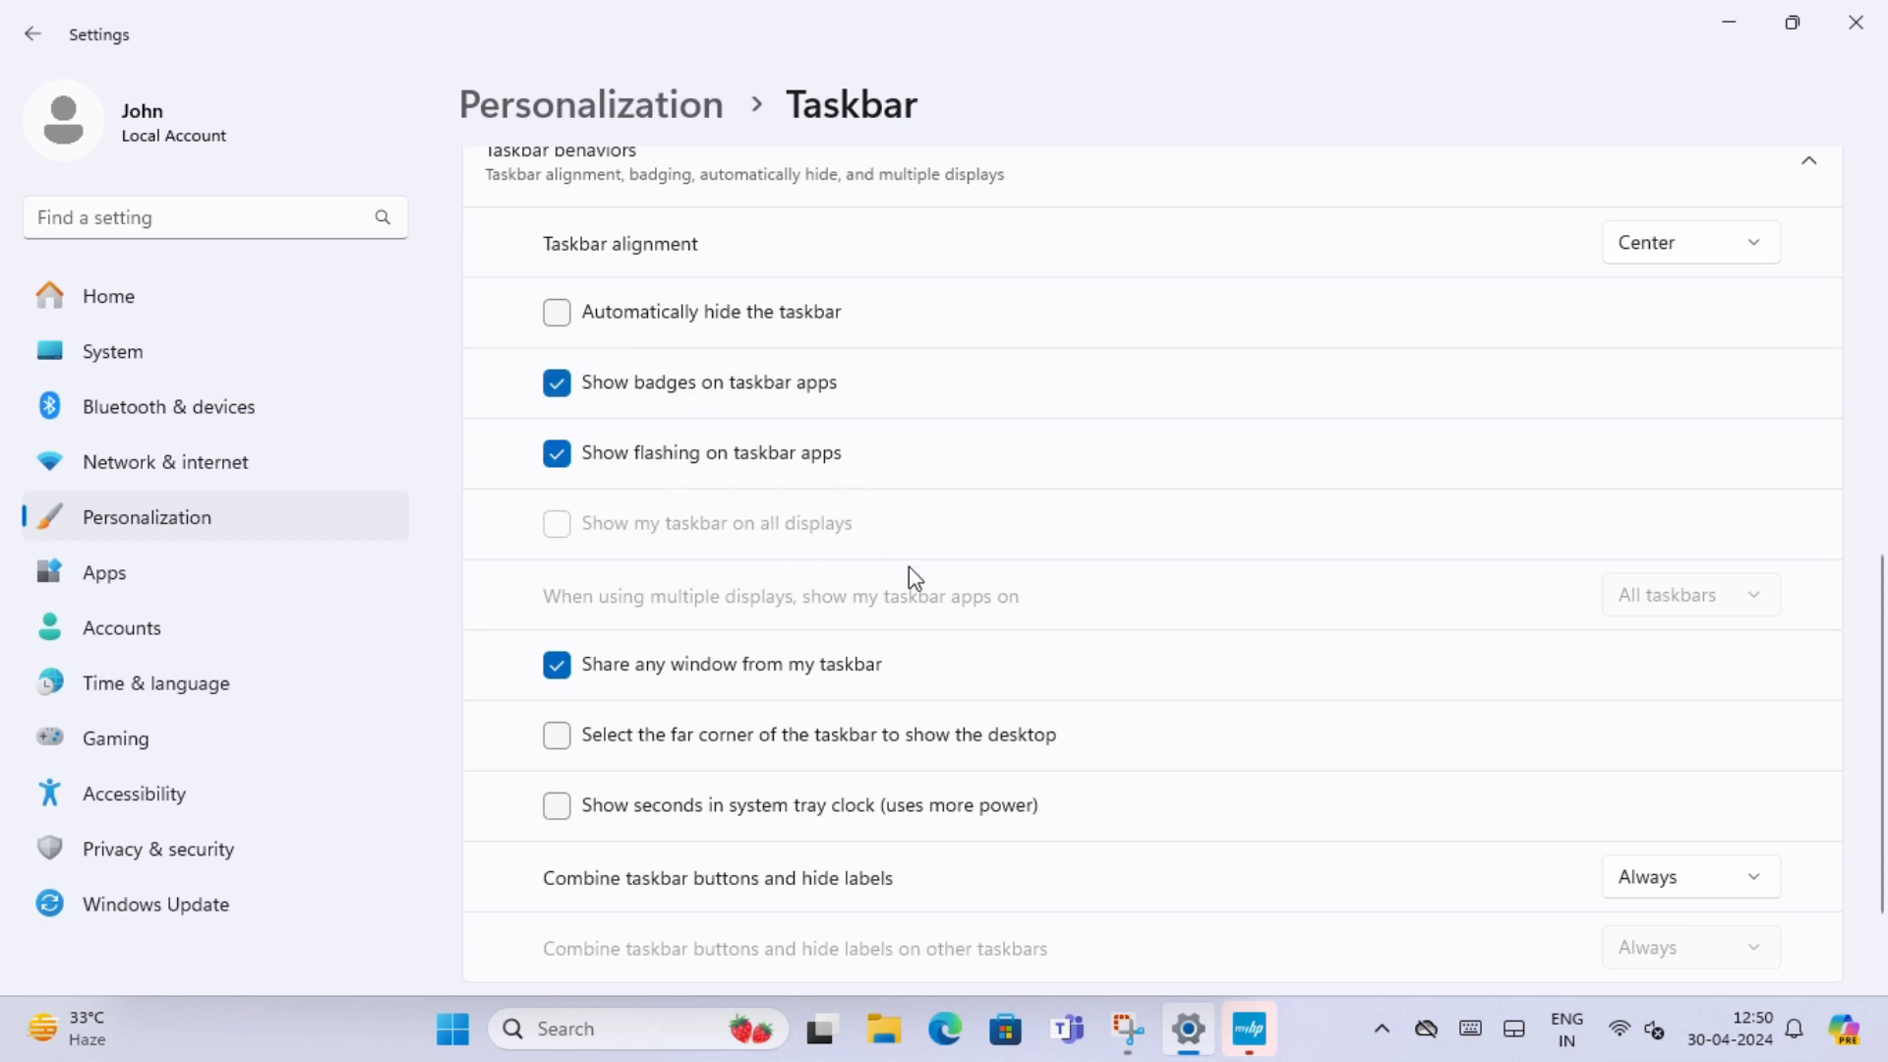
- Set the Taskbar alignment to Left, and restore it to Center
scroll(1210, 536, up, 2)
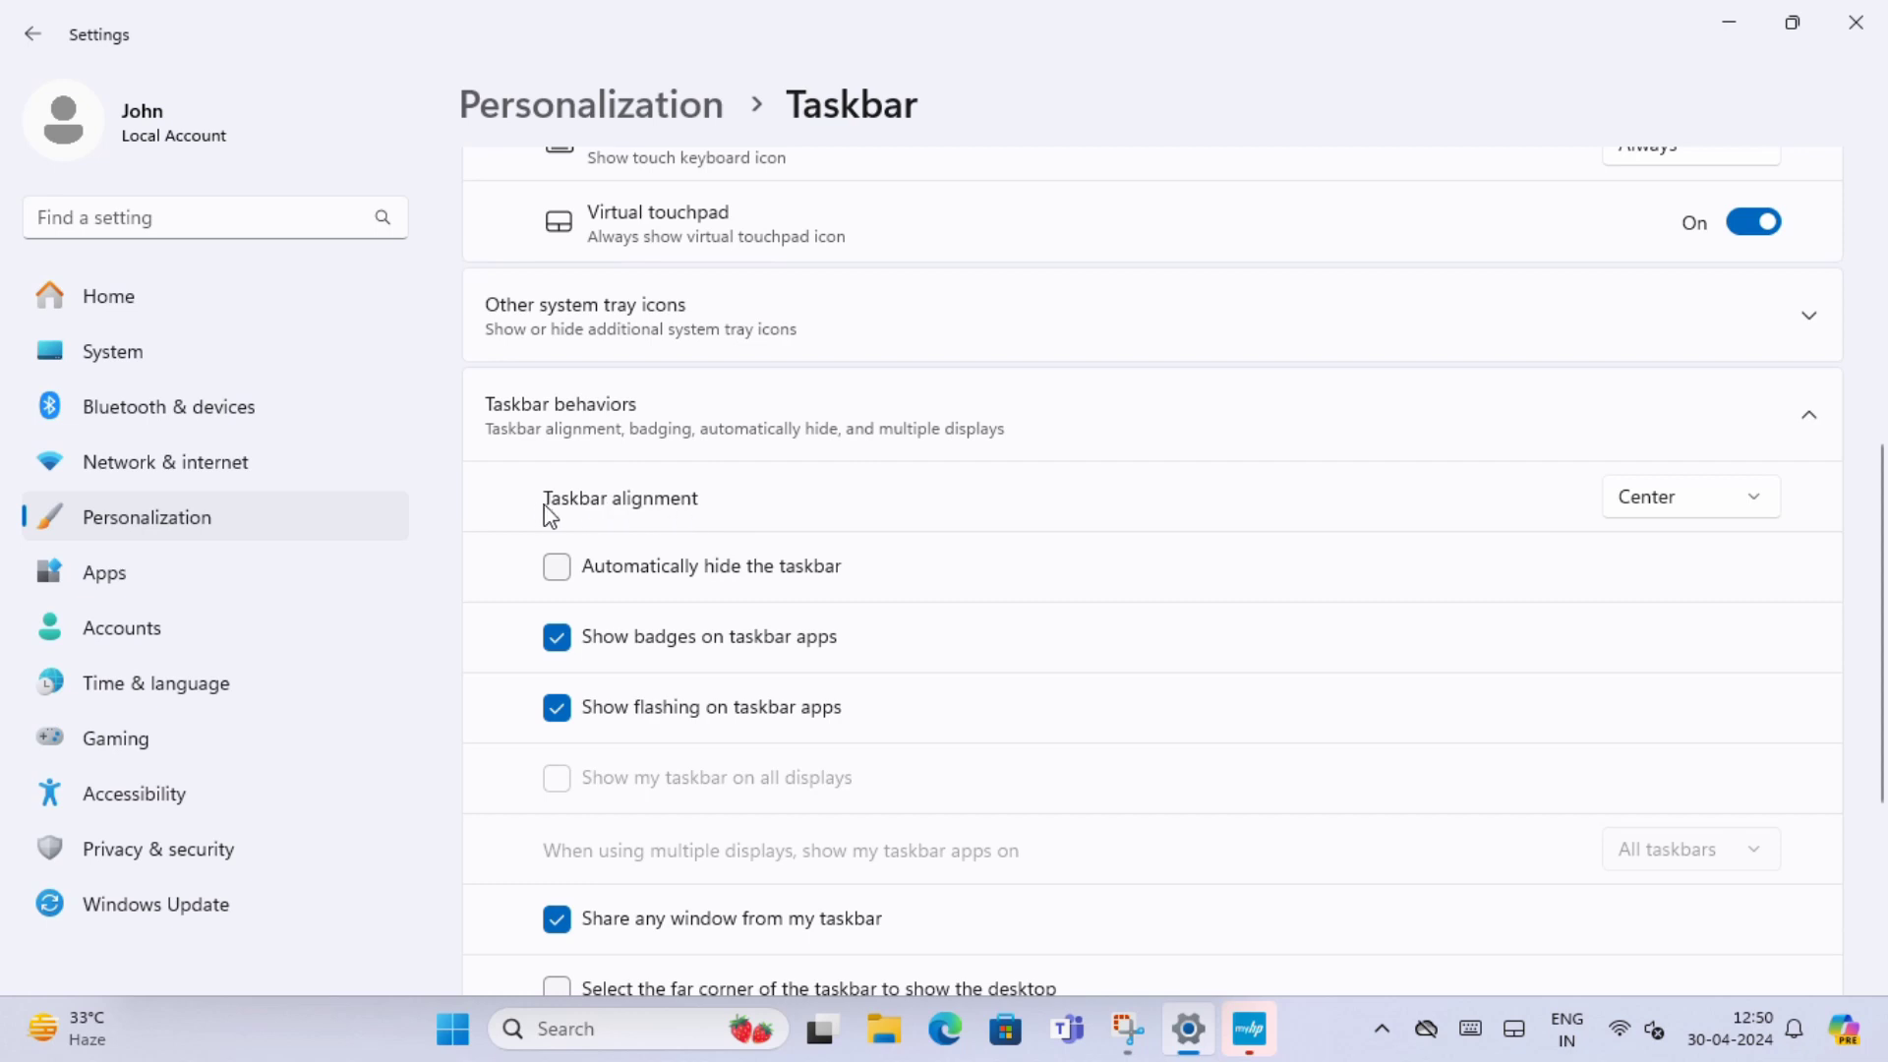
click(1677, 504)
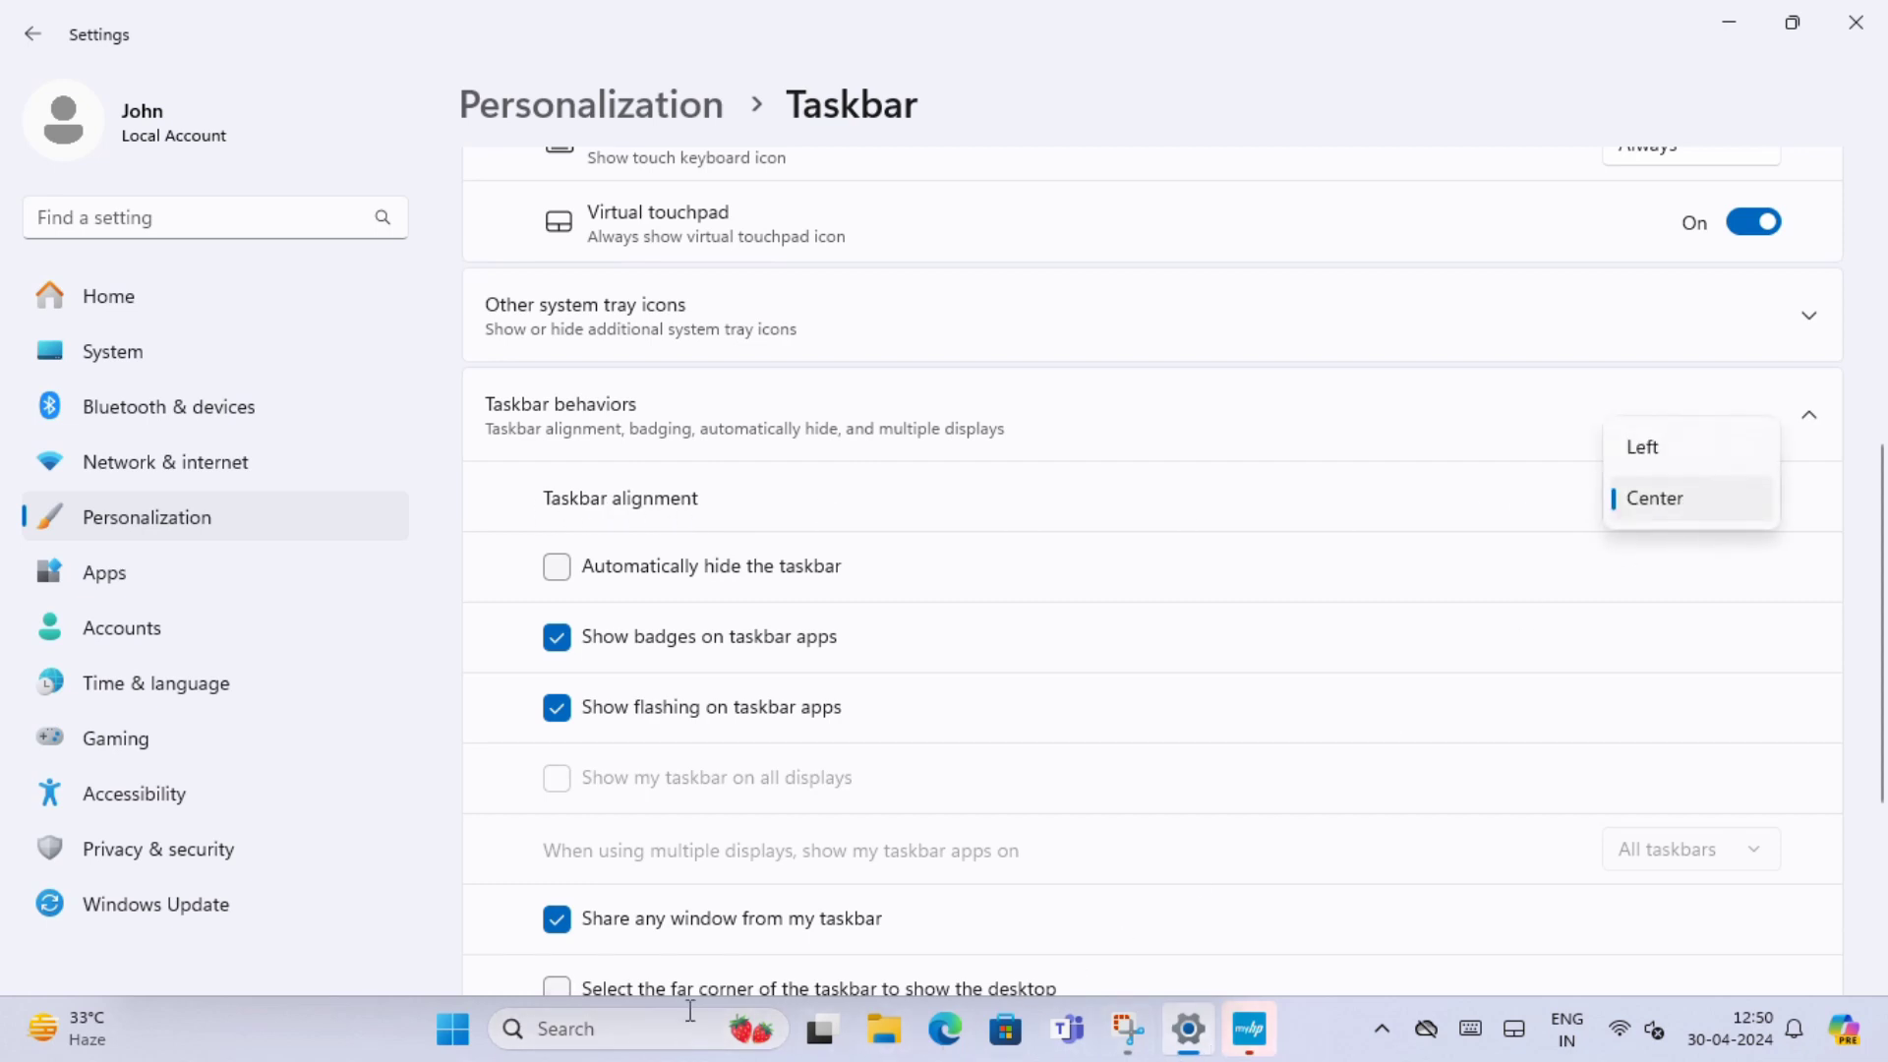
click(1656, 472)
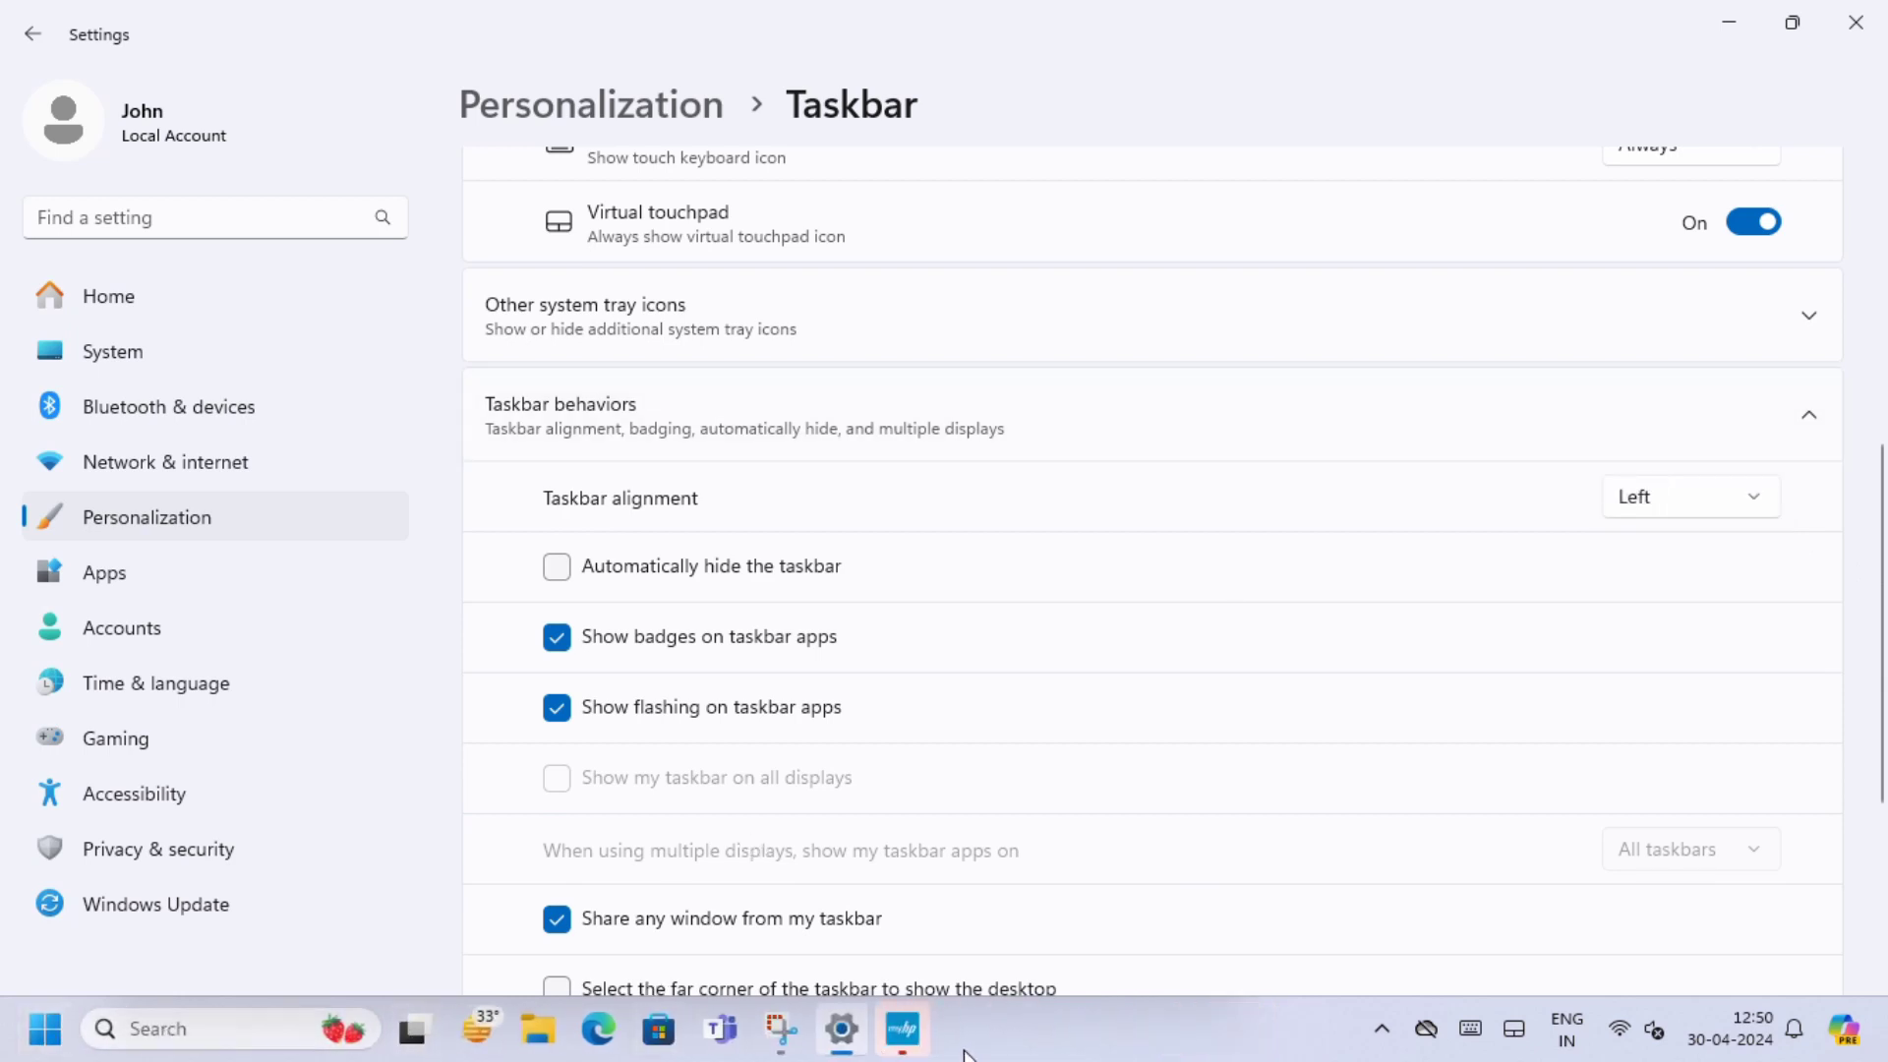
click(1711, 492)
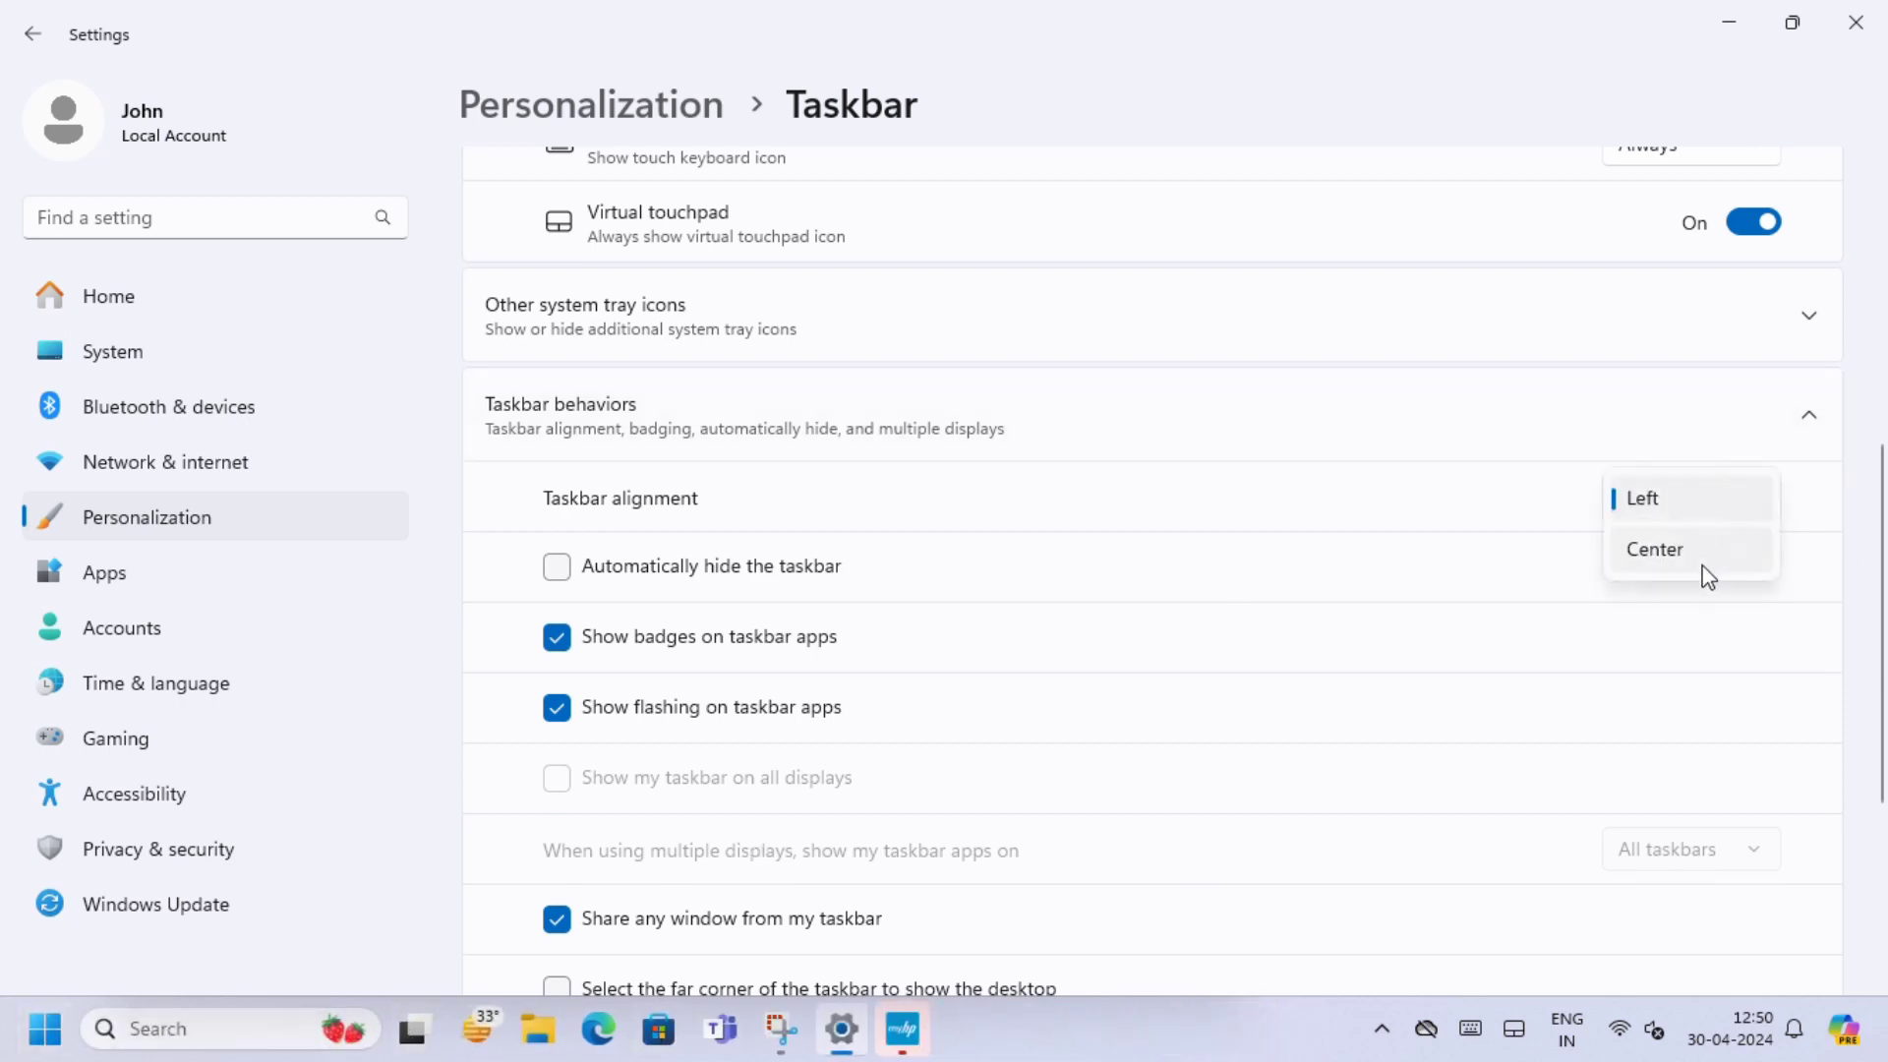
click(1647, 553)
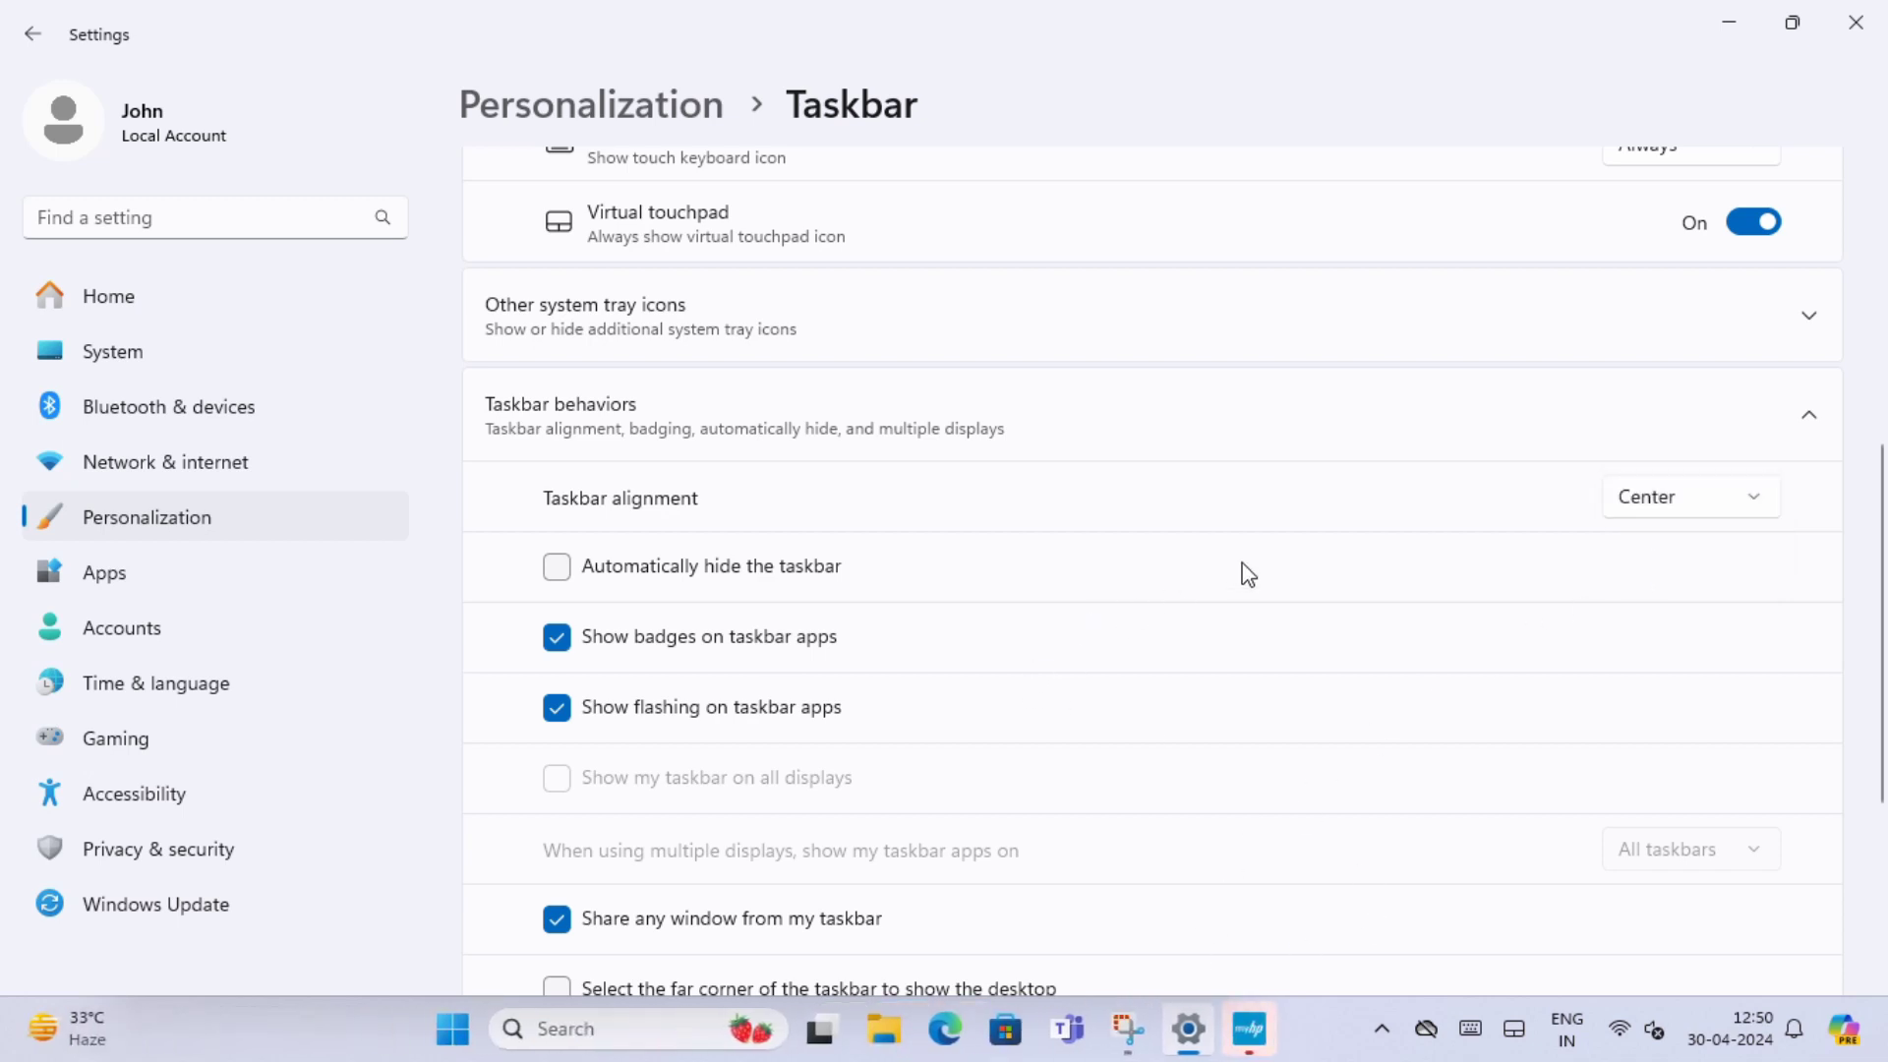
- Look over the remaining Taskbar behaviors options and return to the main Personalization page
scroll(1247, 576, down, 3)
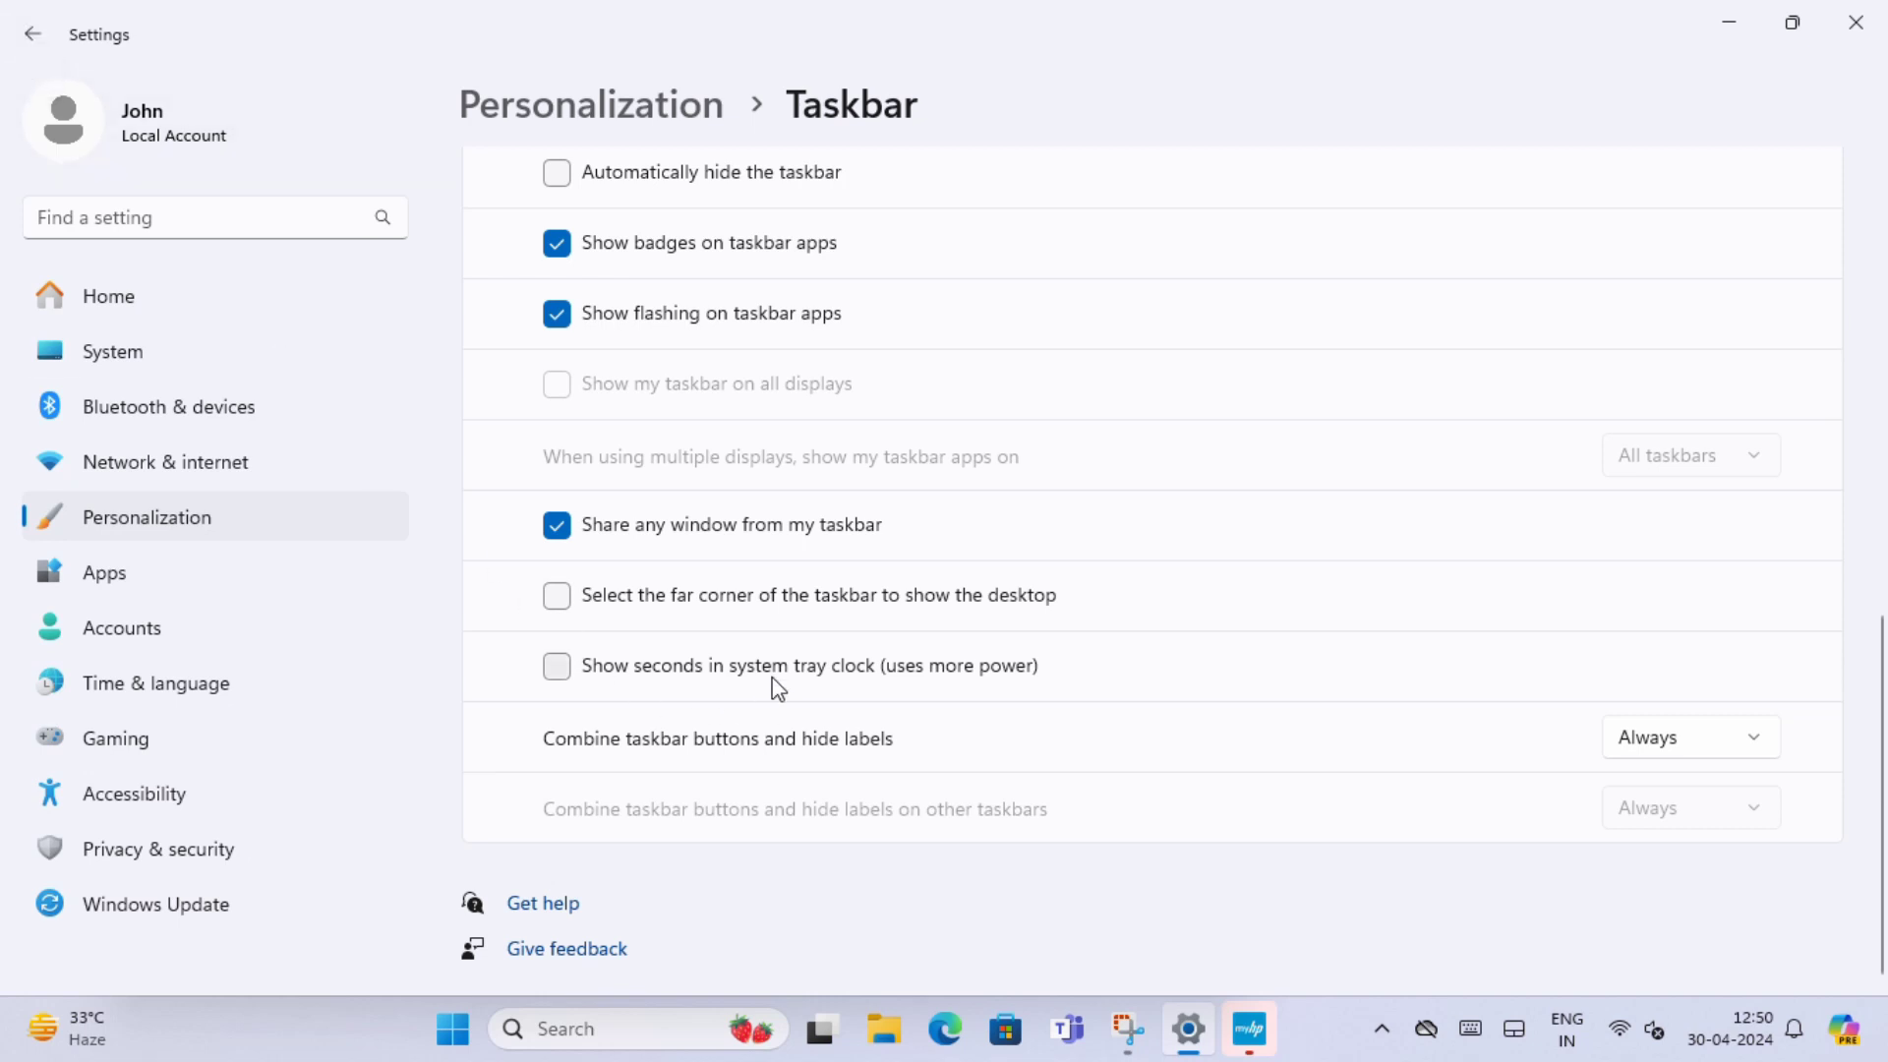
scroll(777, 634, up, 2)
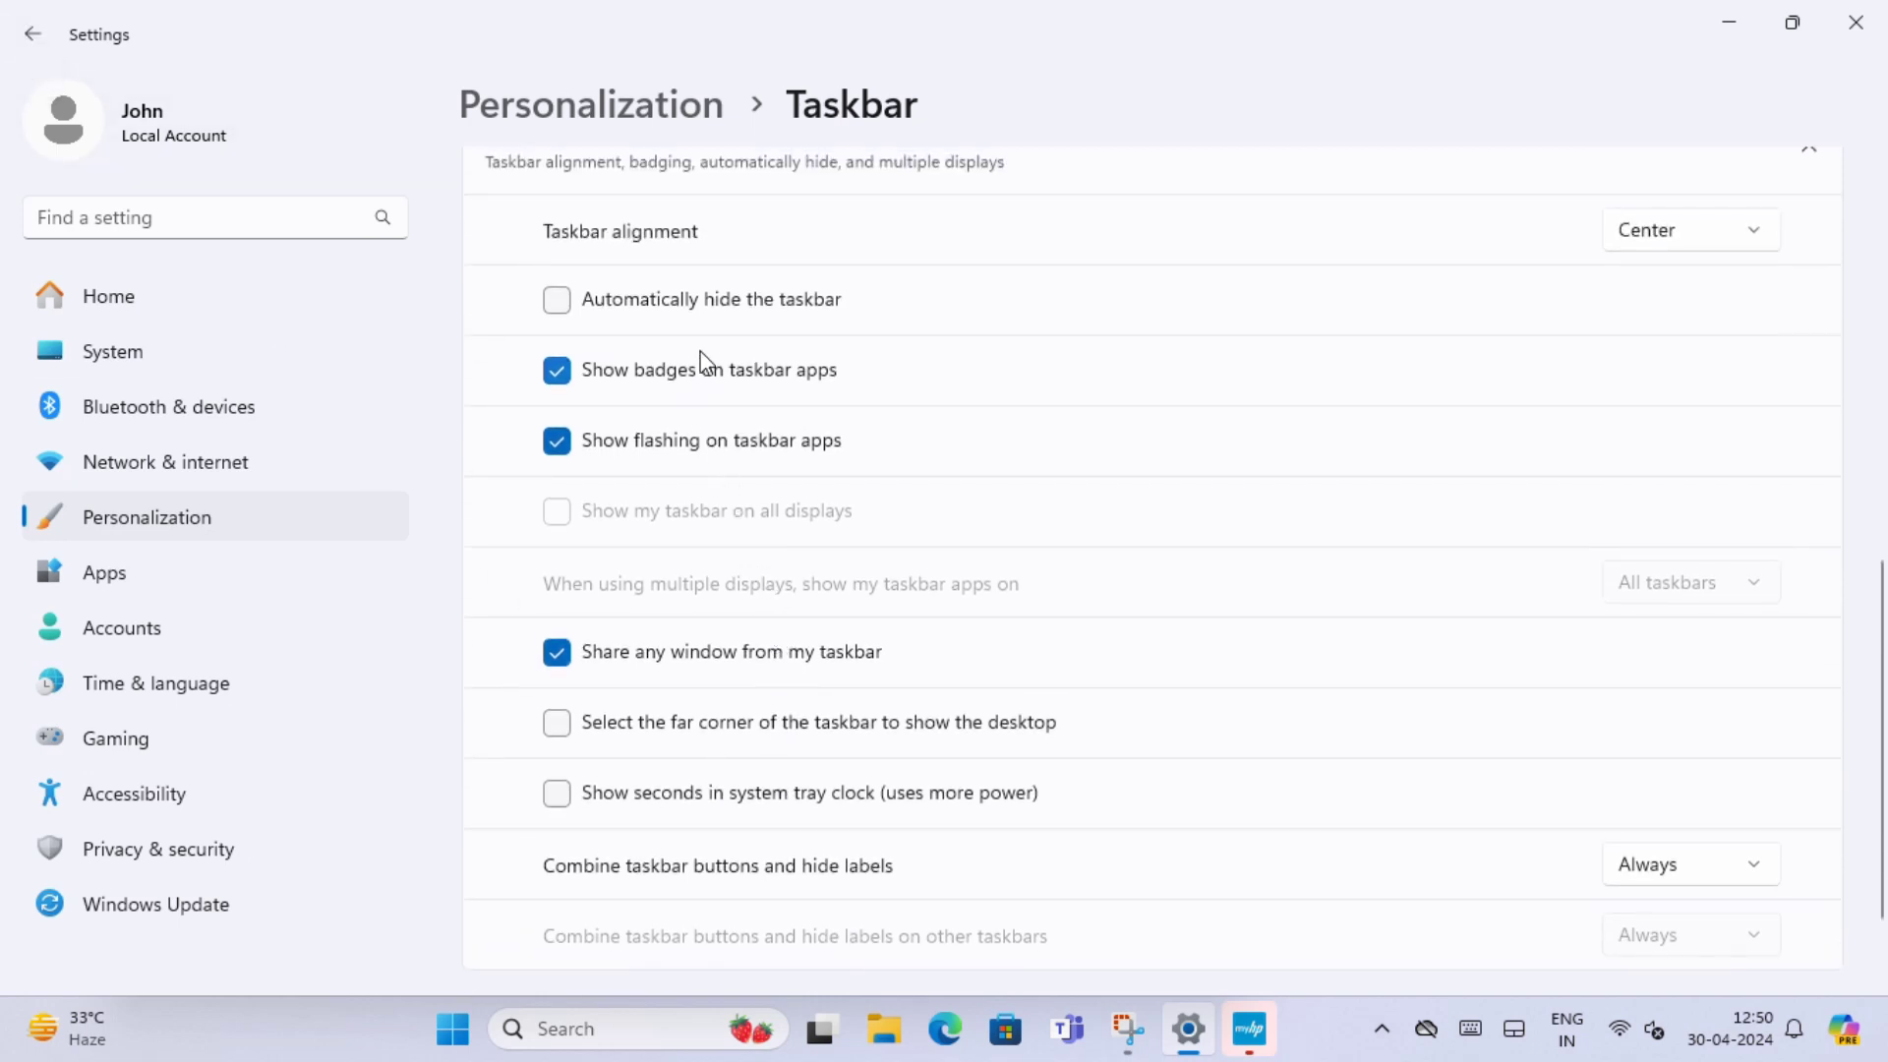
click(32, 33)
- Open the Fonts settings, browse the available fonts and the font installation option, and return to the main Personalization page
scroll(1029, 645, down, 5)
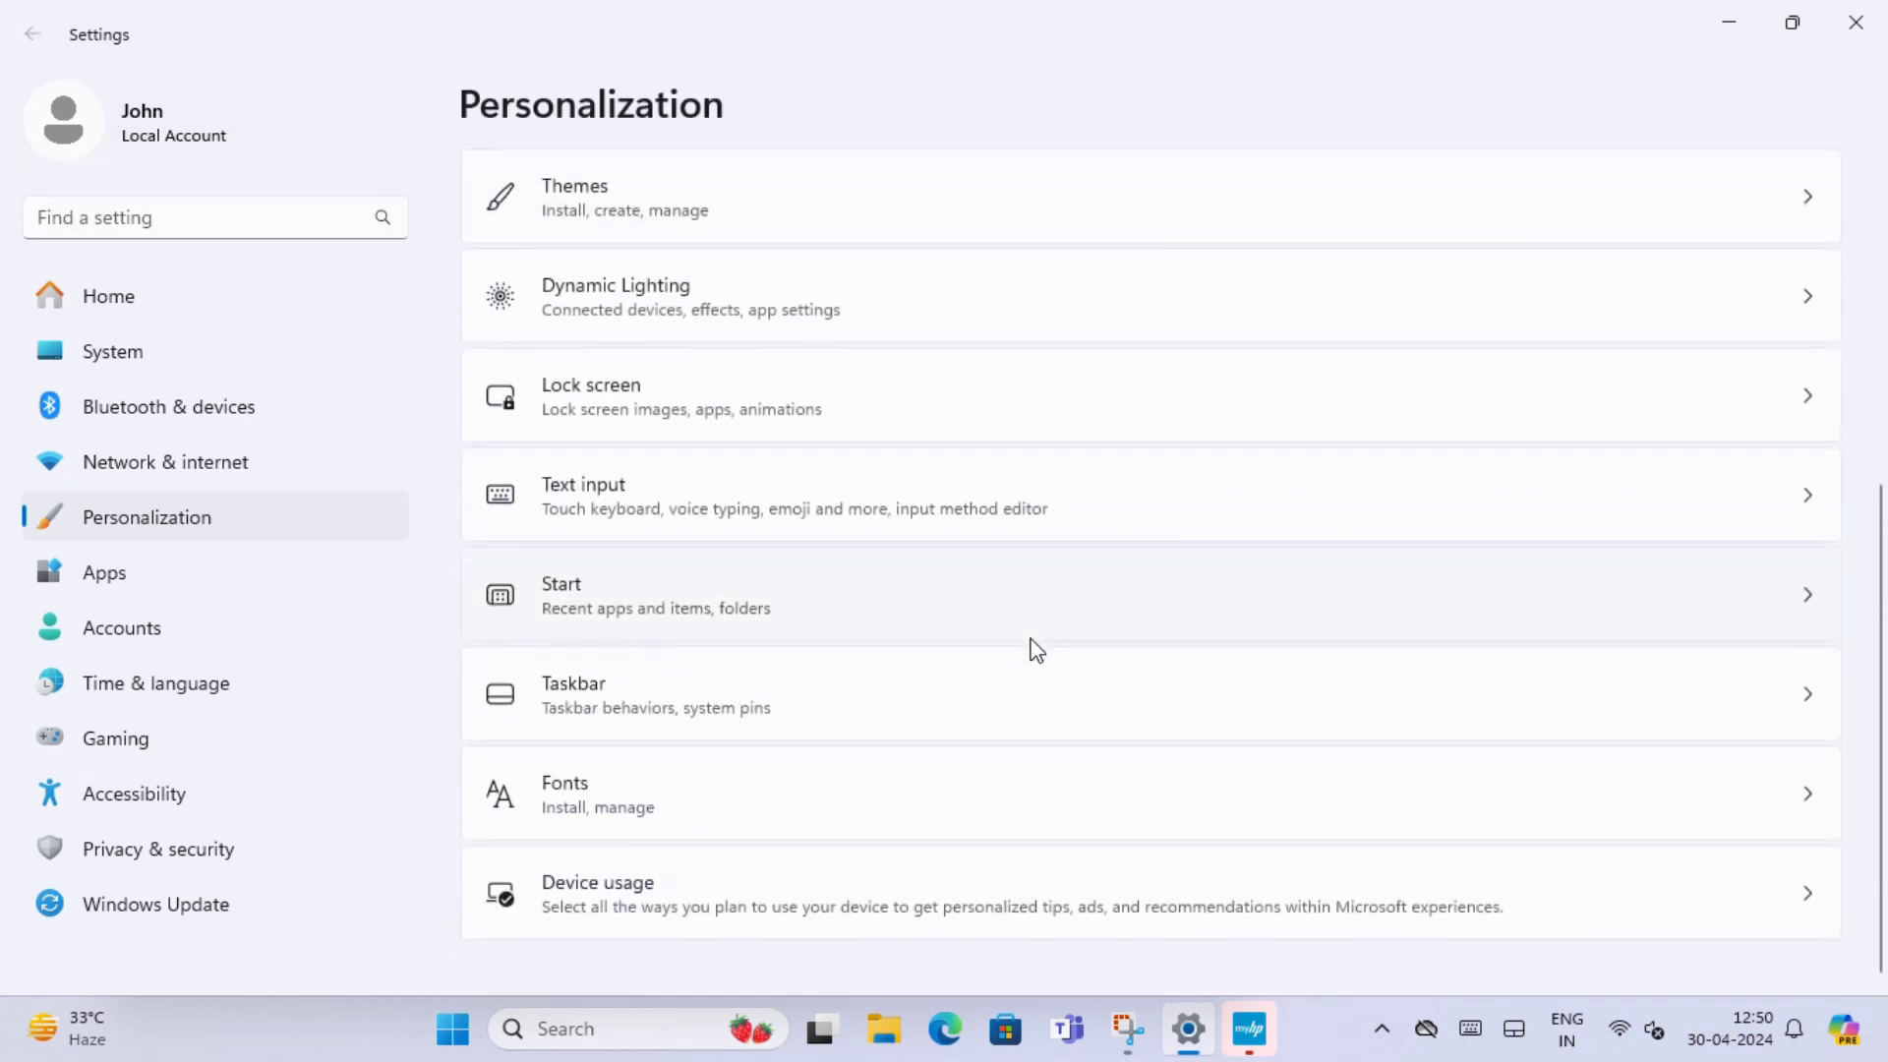
click(623, 830)
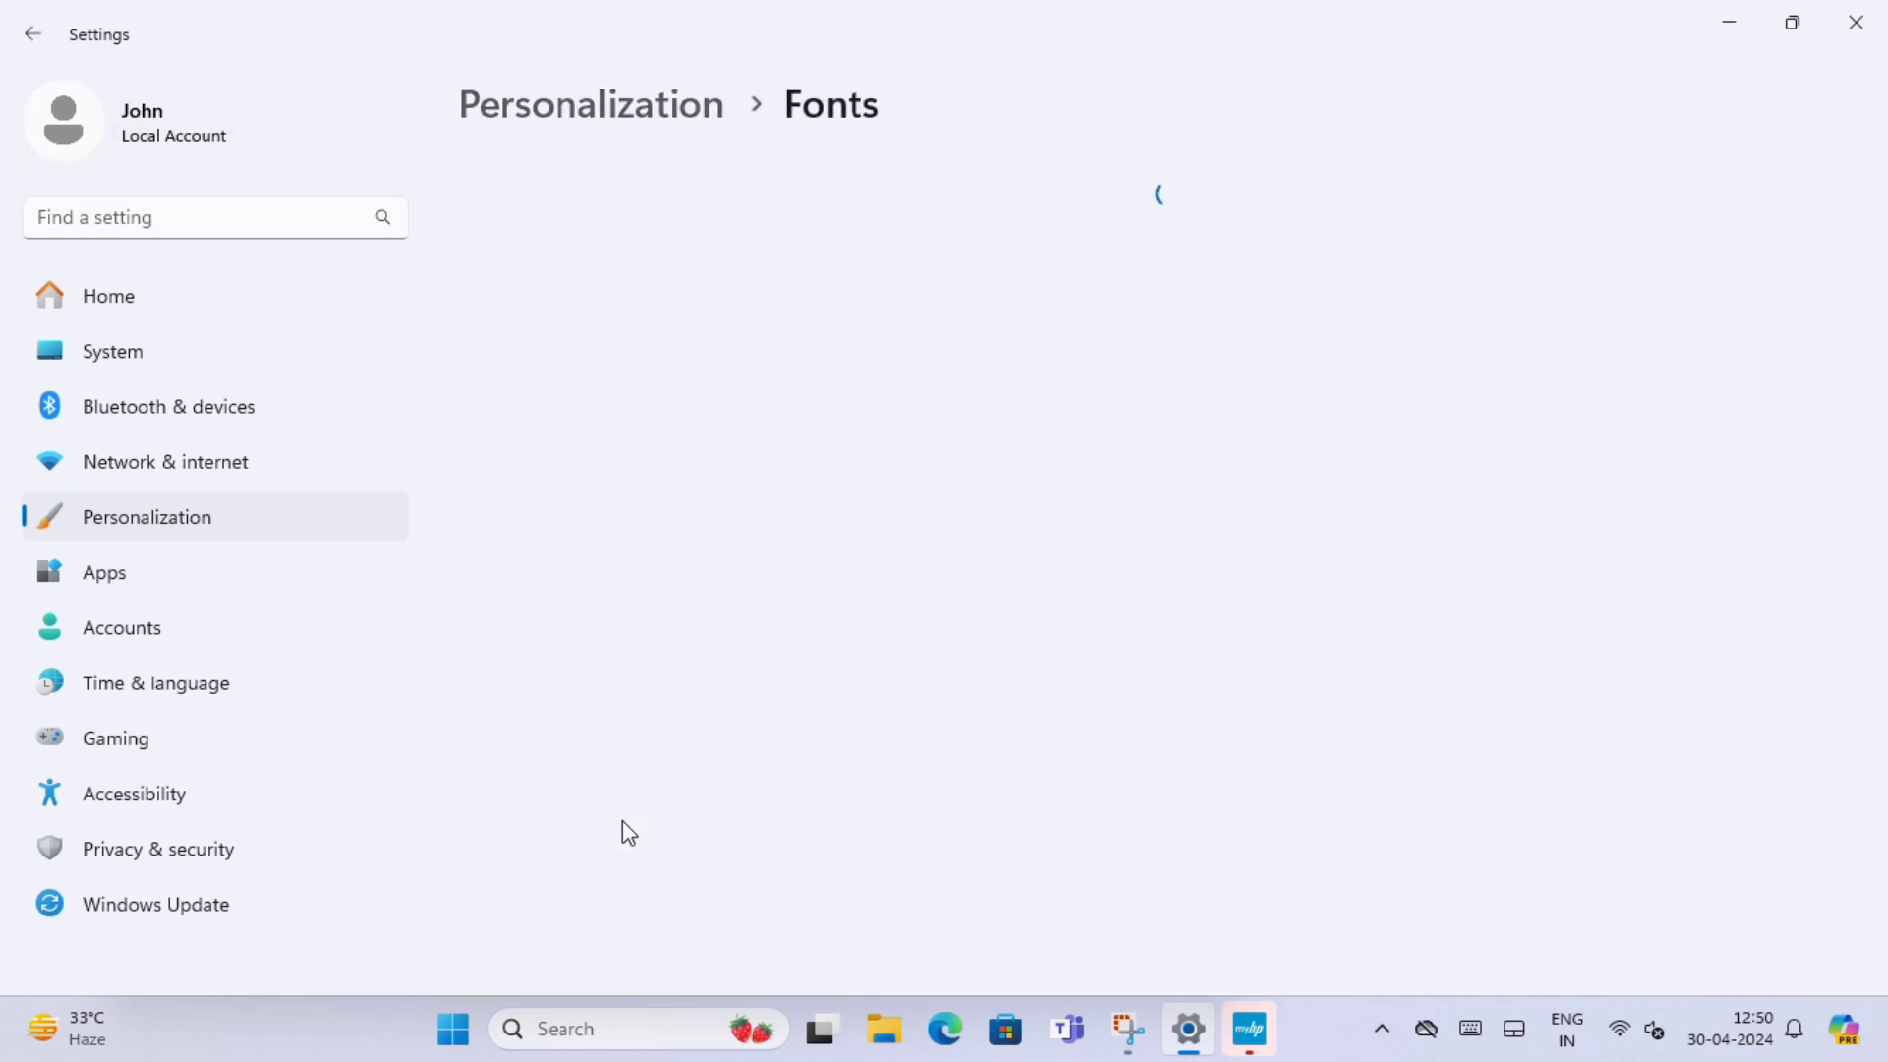
scroll(986, 822, down, 6)
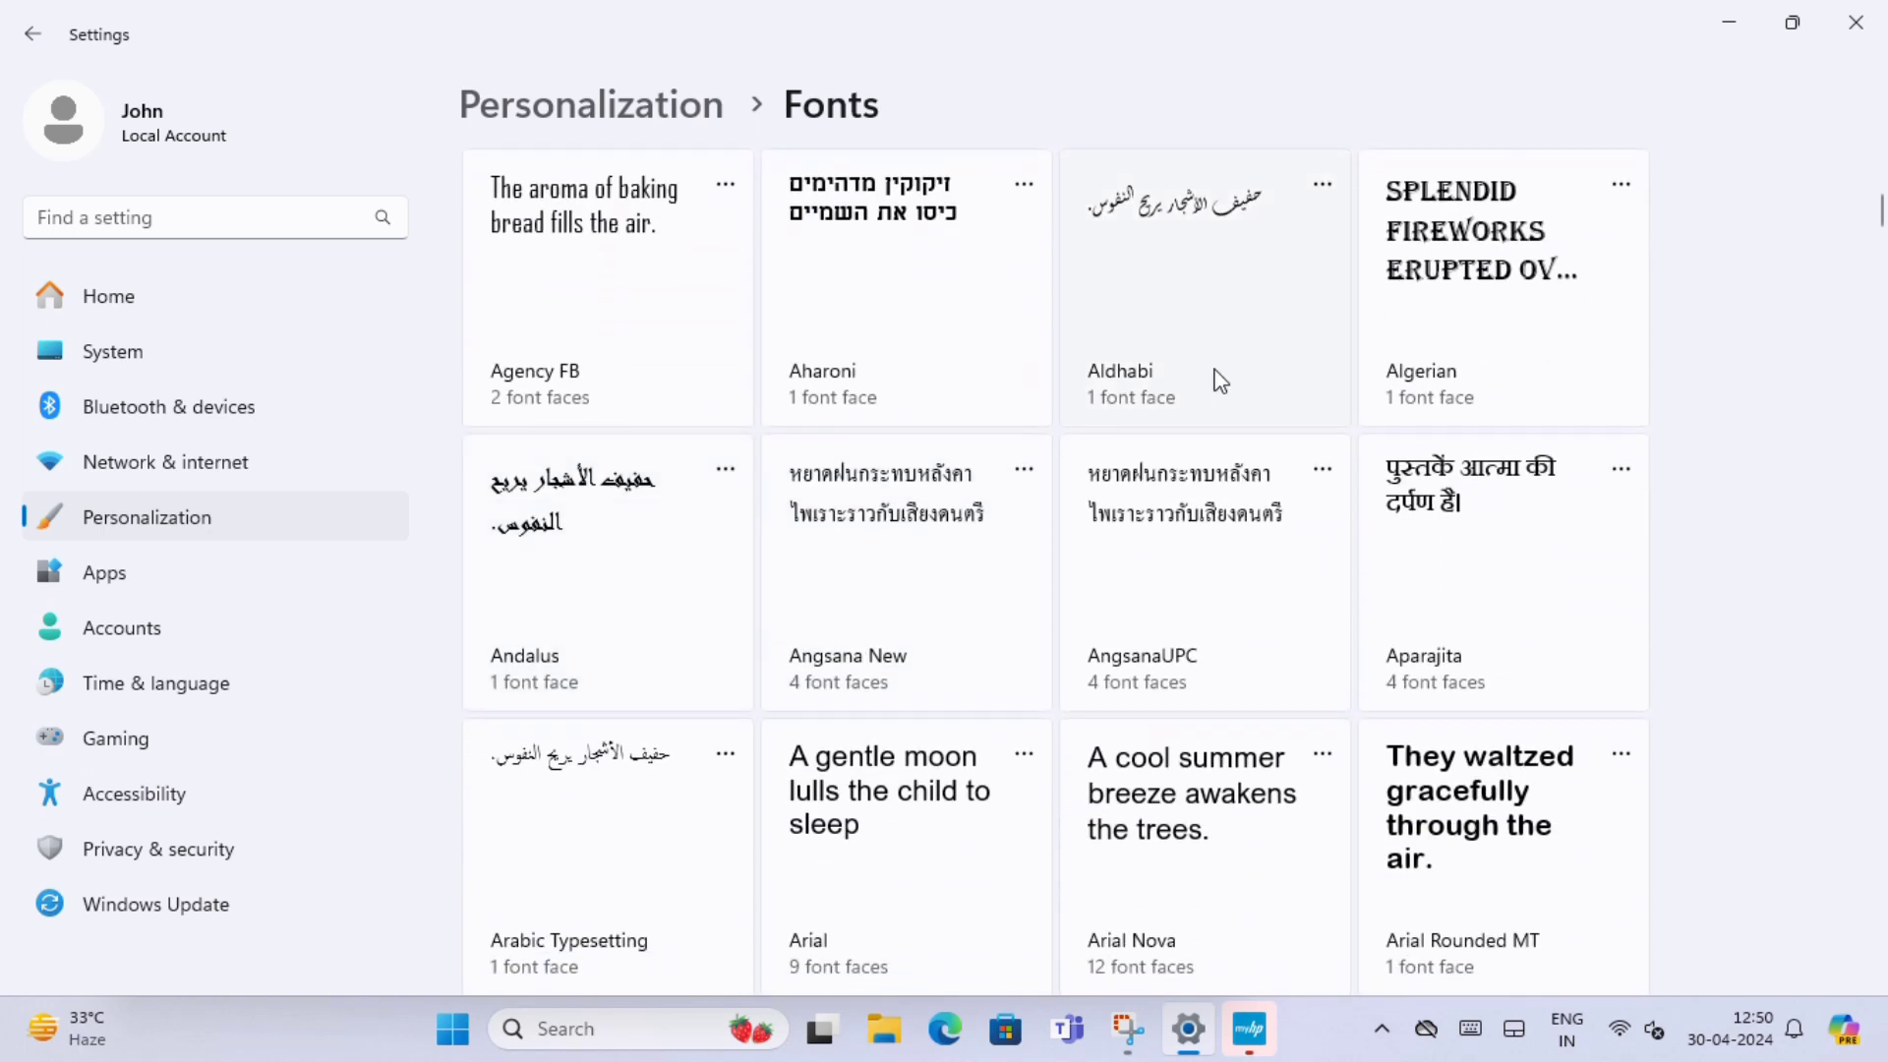
scroll(1355, 823, down, 5)
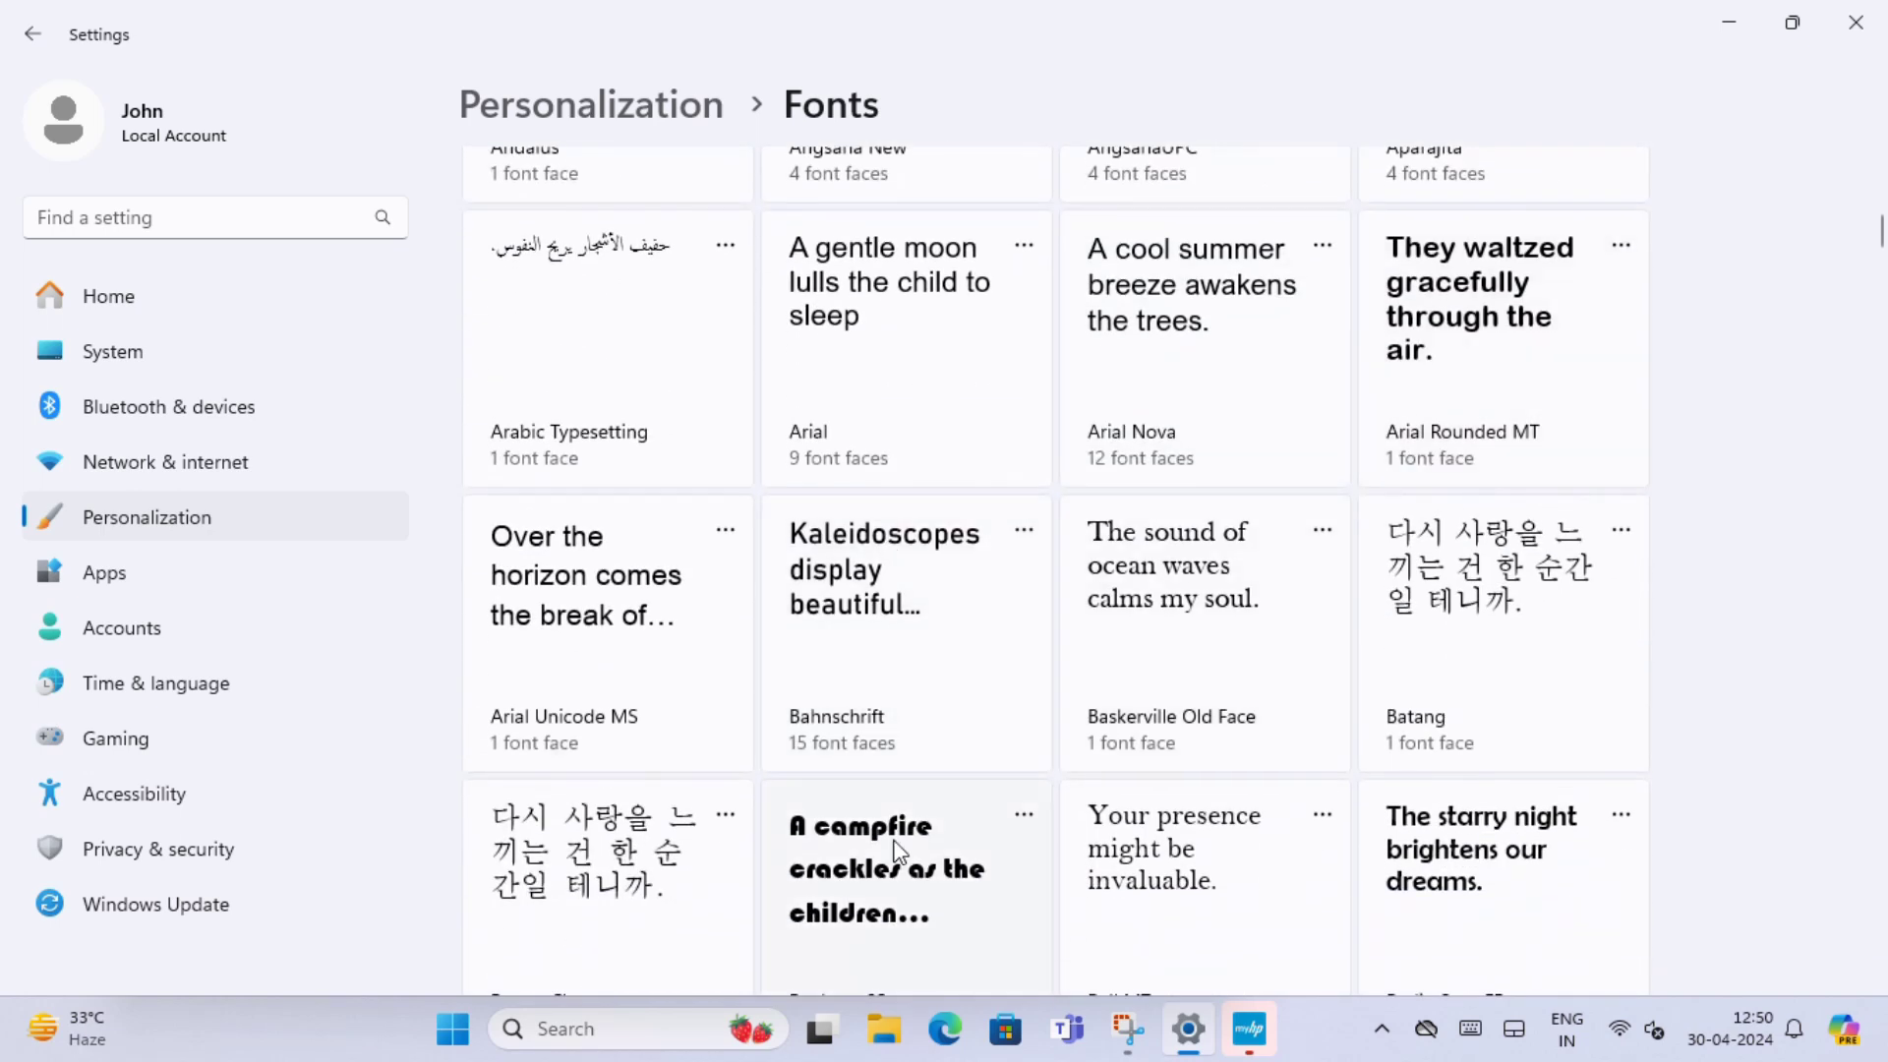
scroll(1153, 907, up, 6)
scroll(1155, 912, up, 5)
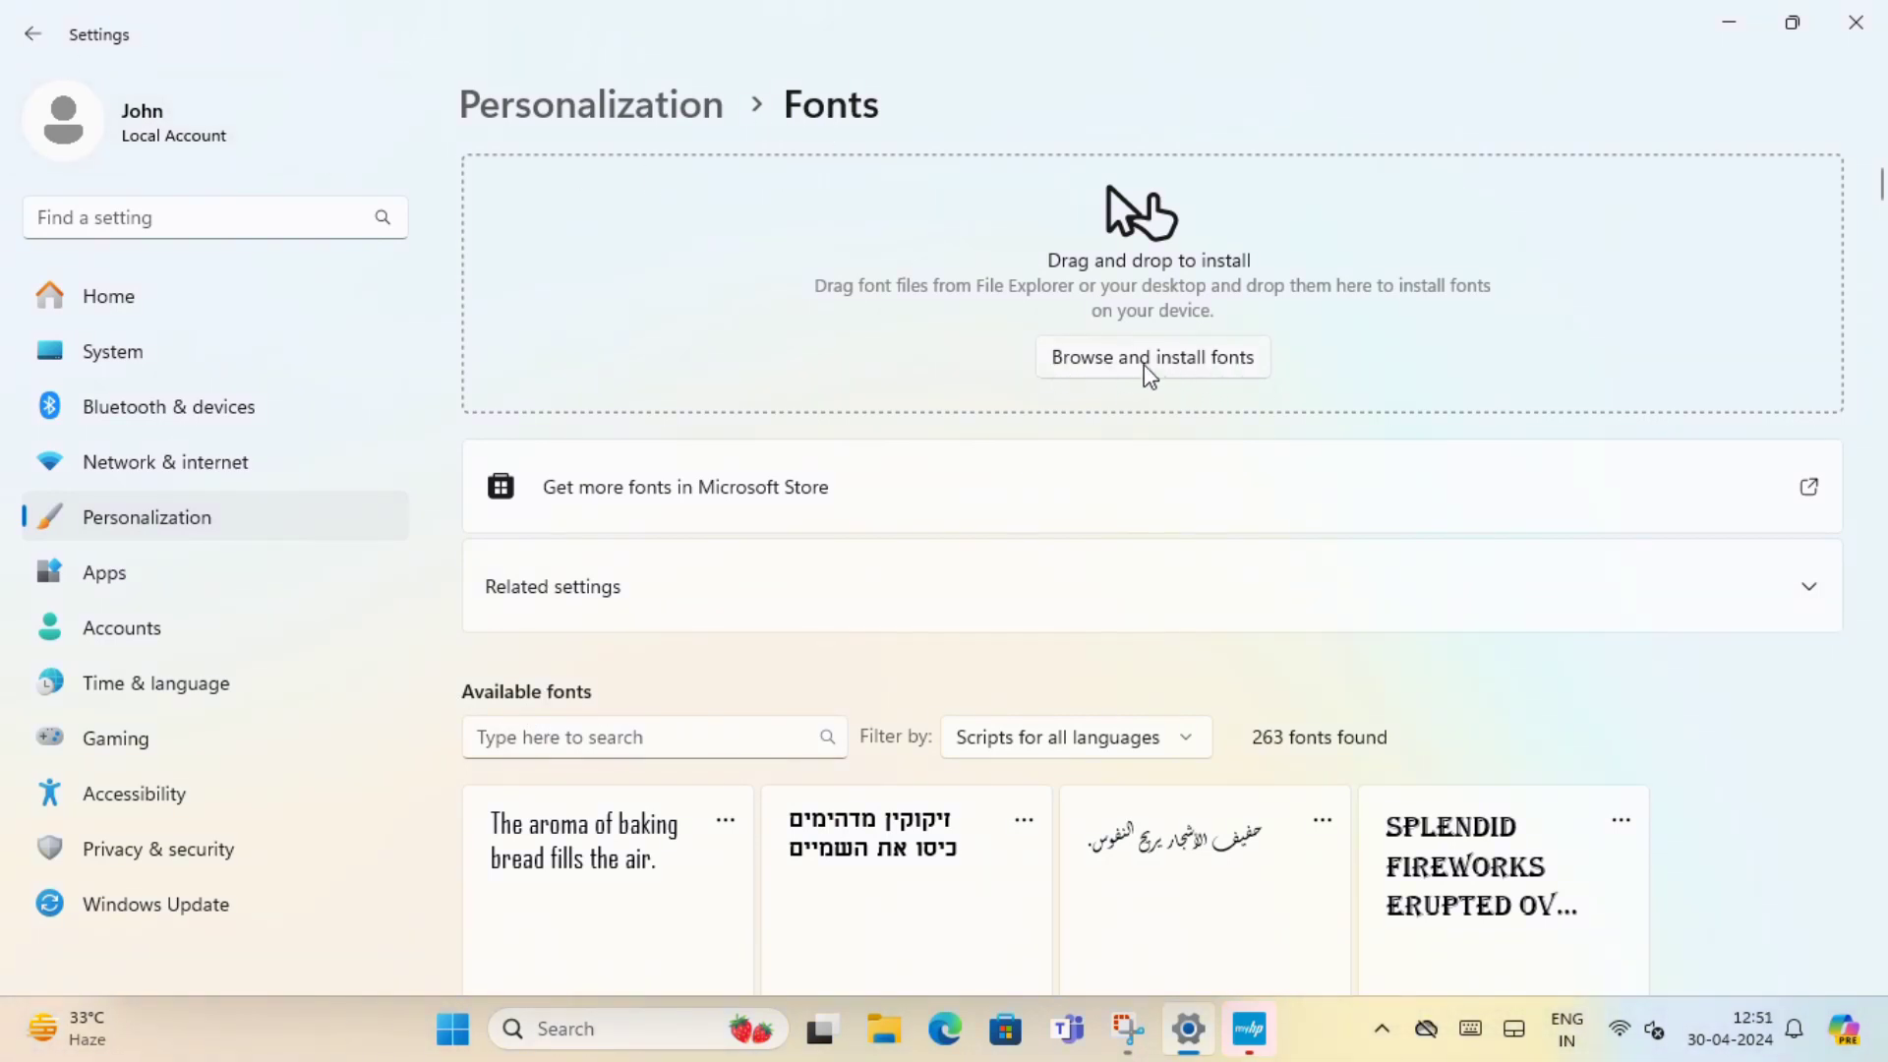
click(32, 33)
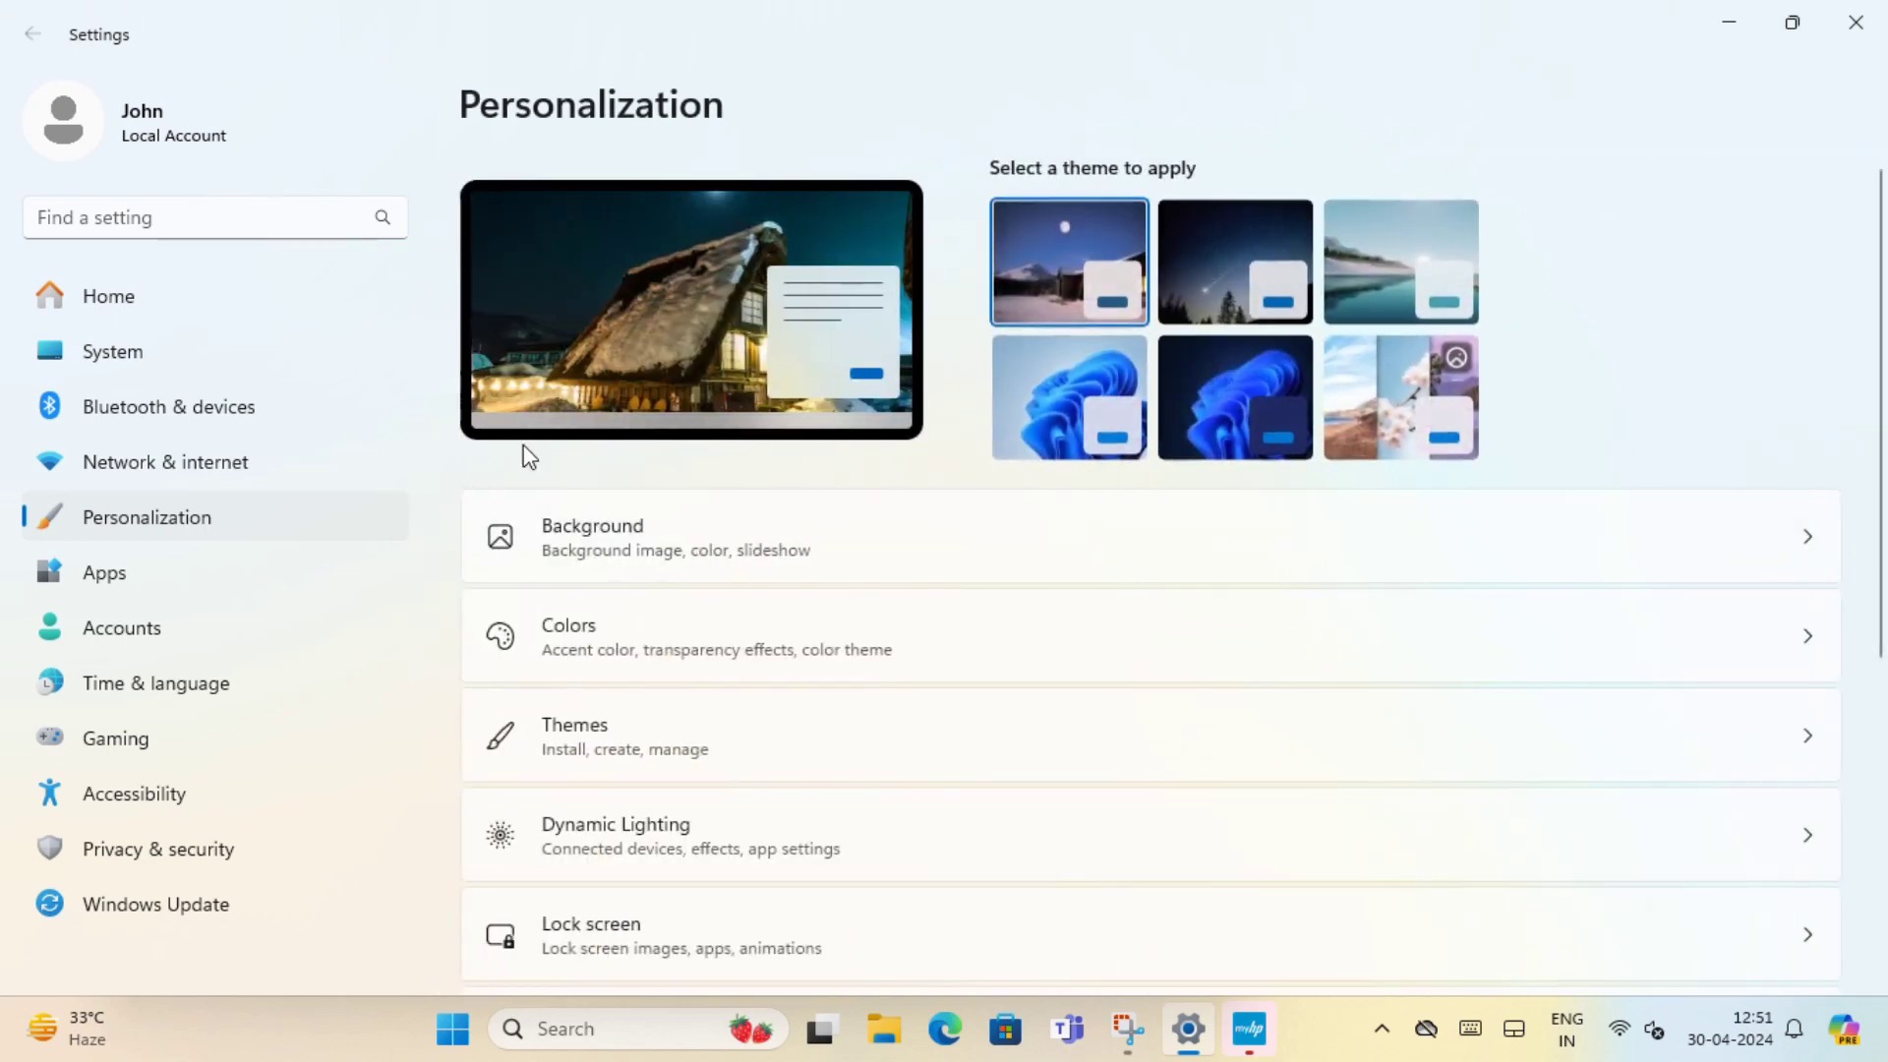
- Open the Device usage settings, review the usage categories, and return to the main Personalization page
scroll(931, 645, down, 5)
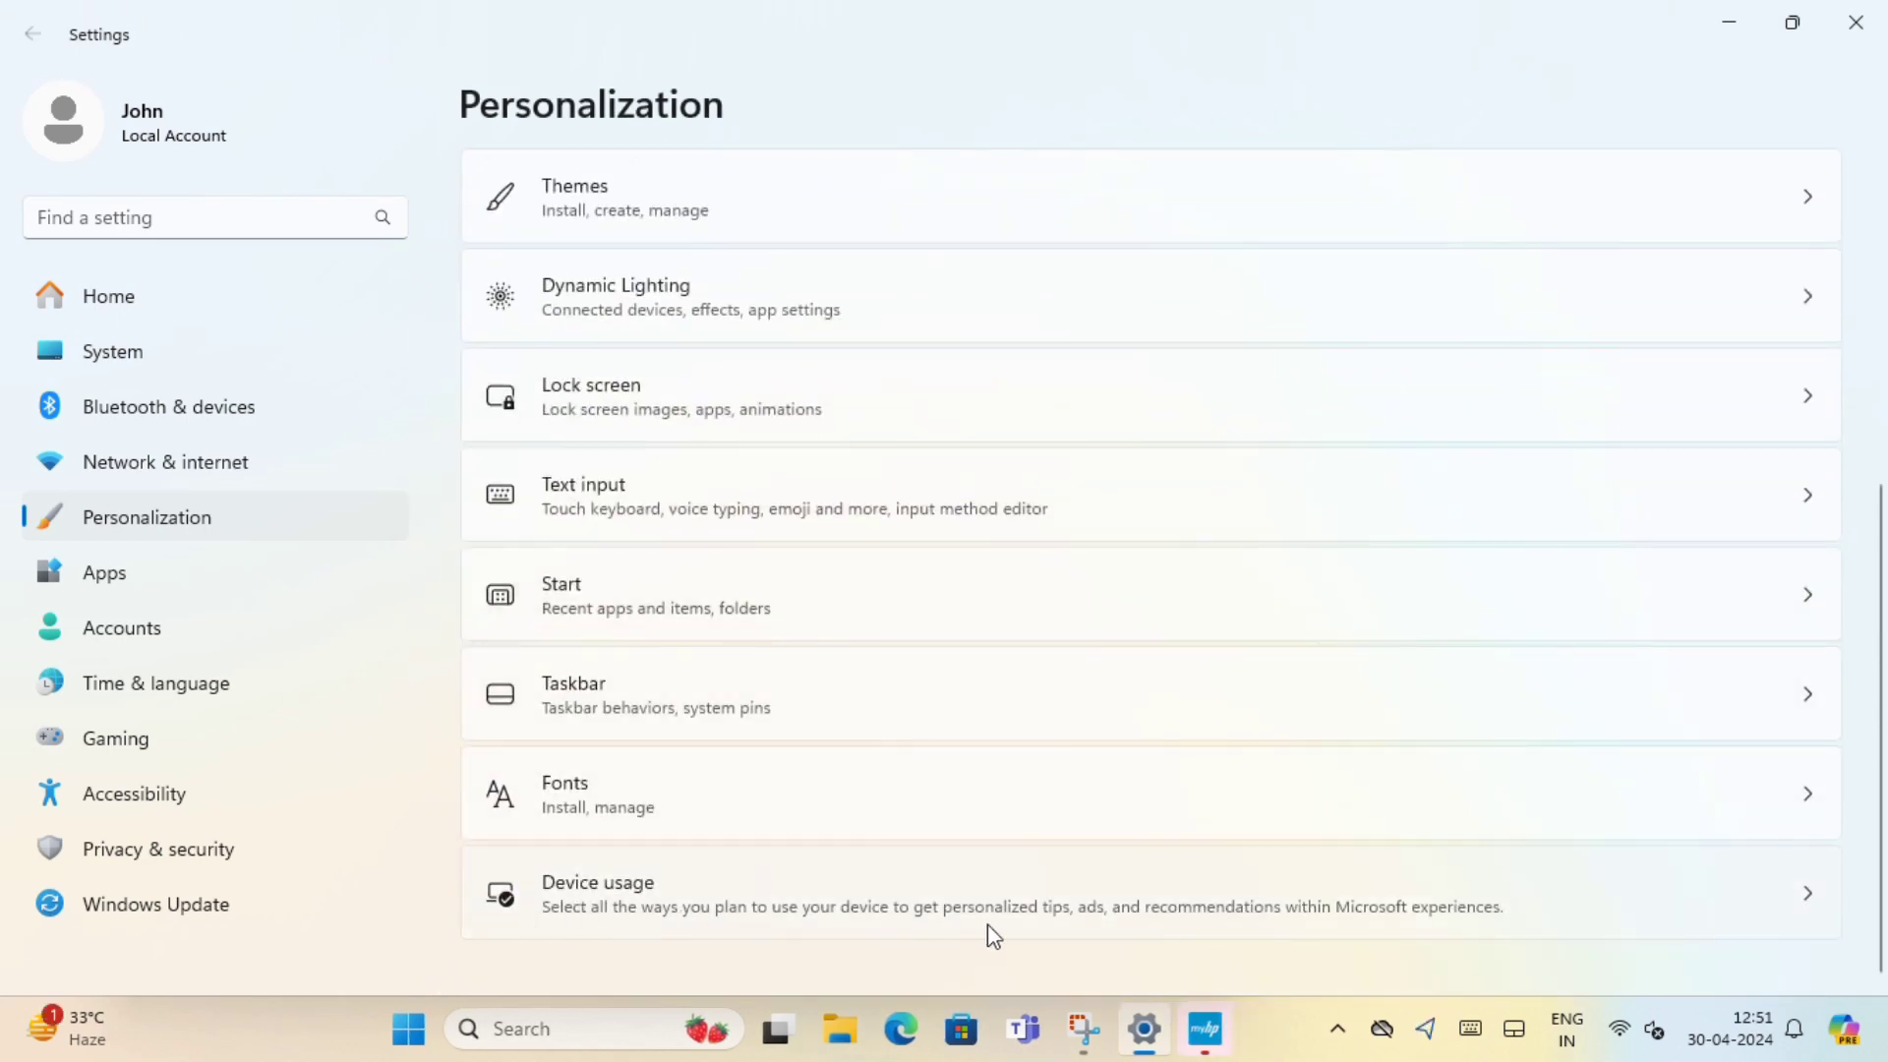
click(1472, 922)
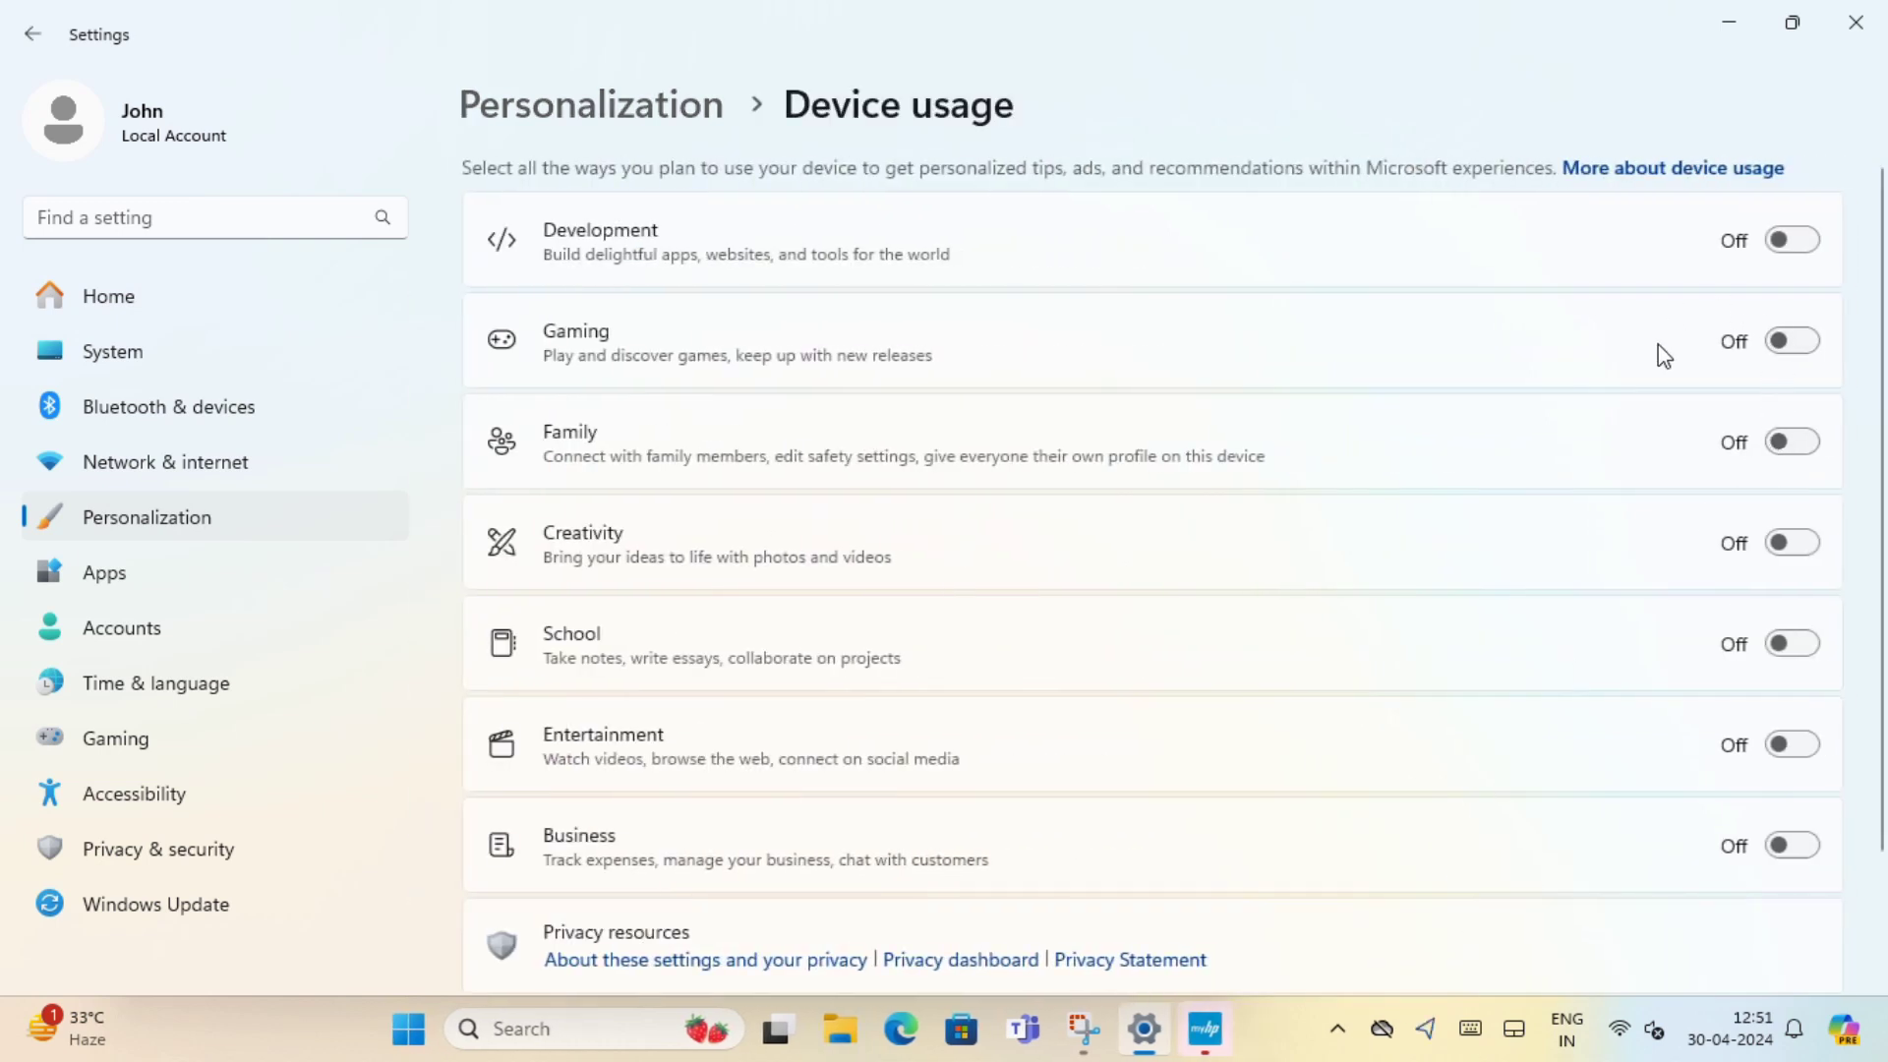
scroll(1664, 354, down, 2)
scroll(851, 293, up, 2)
click(30, 34)
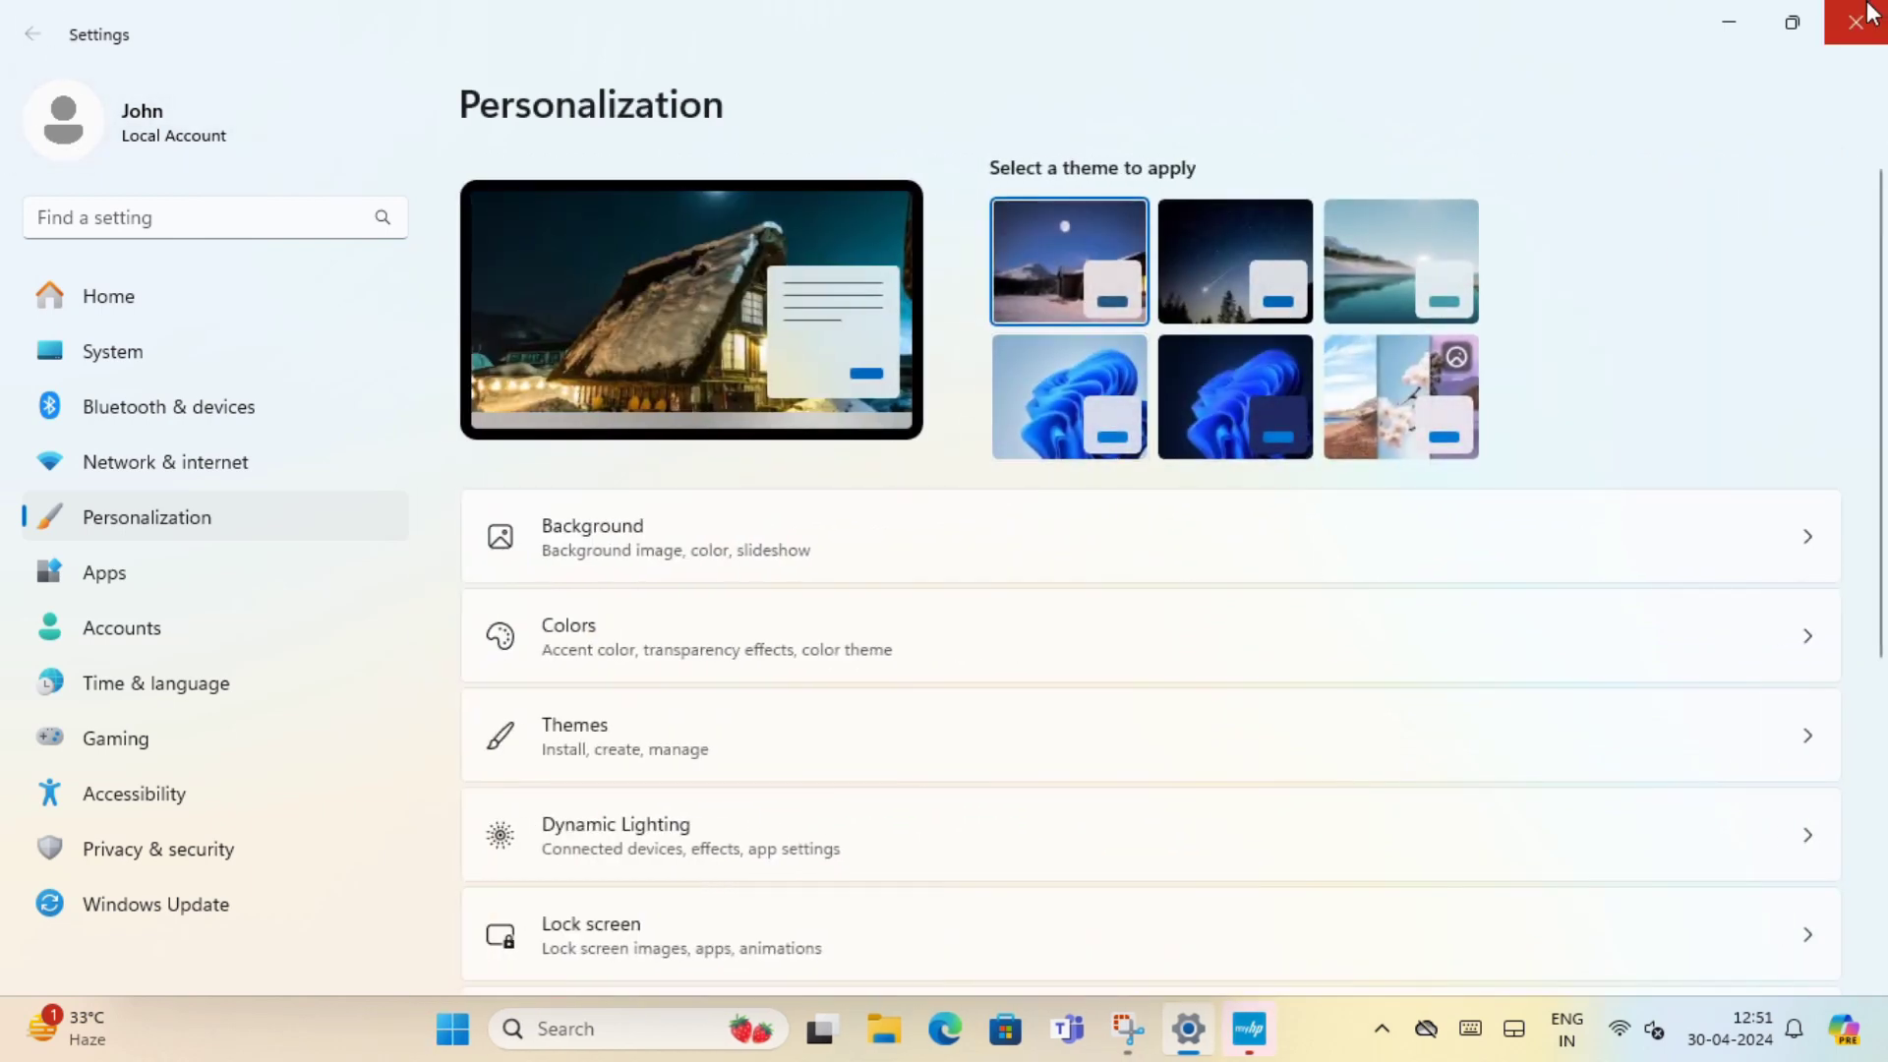
- Close the Settings and myHP windows and hide all desktop icons through the desktop's view options
click(1866, 18)
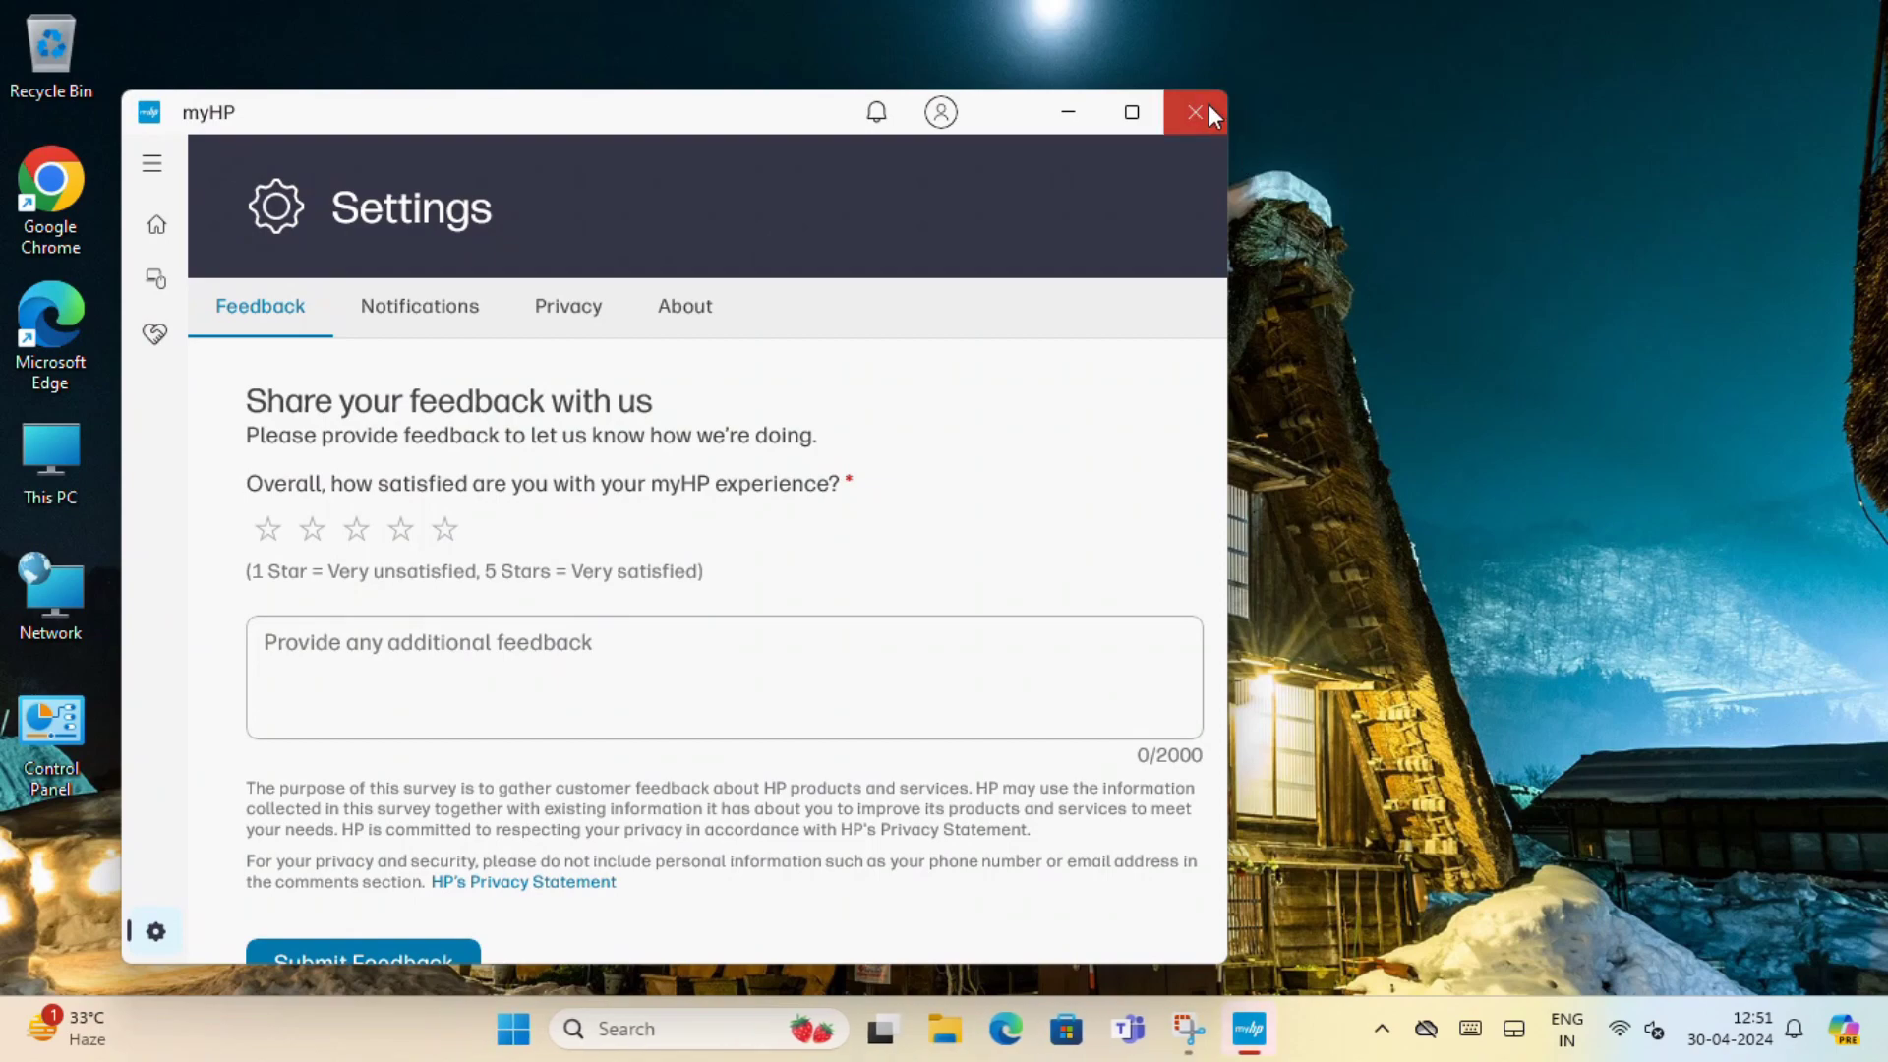
click(1206, 107)
right_click(1078, 334)
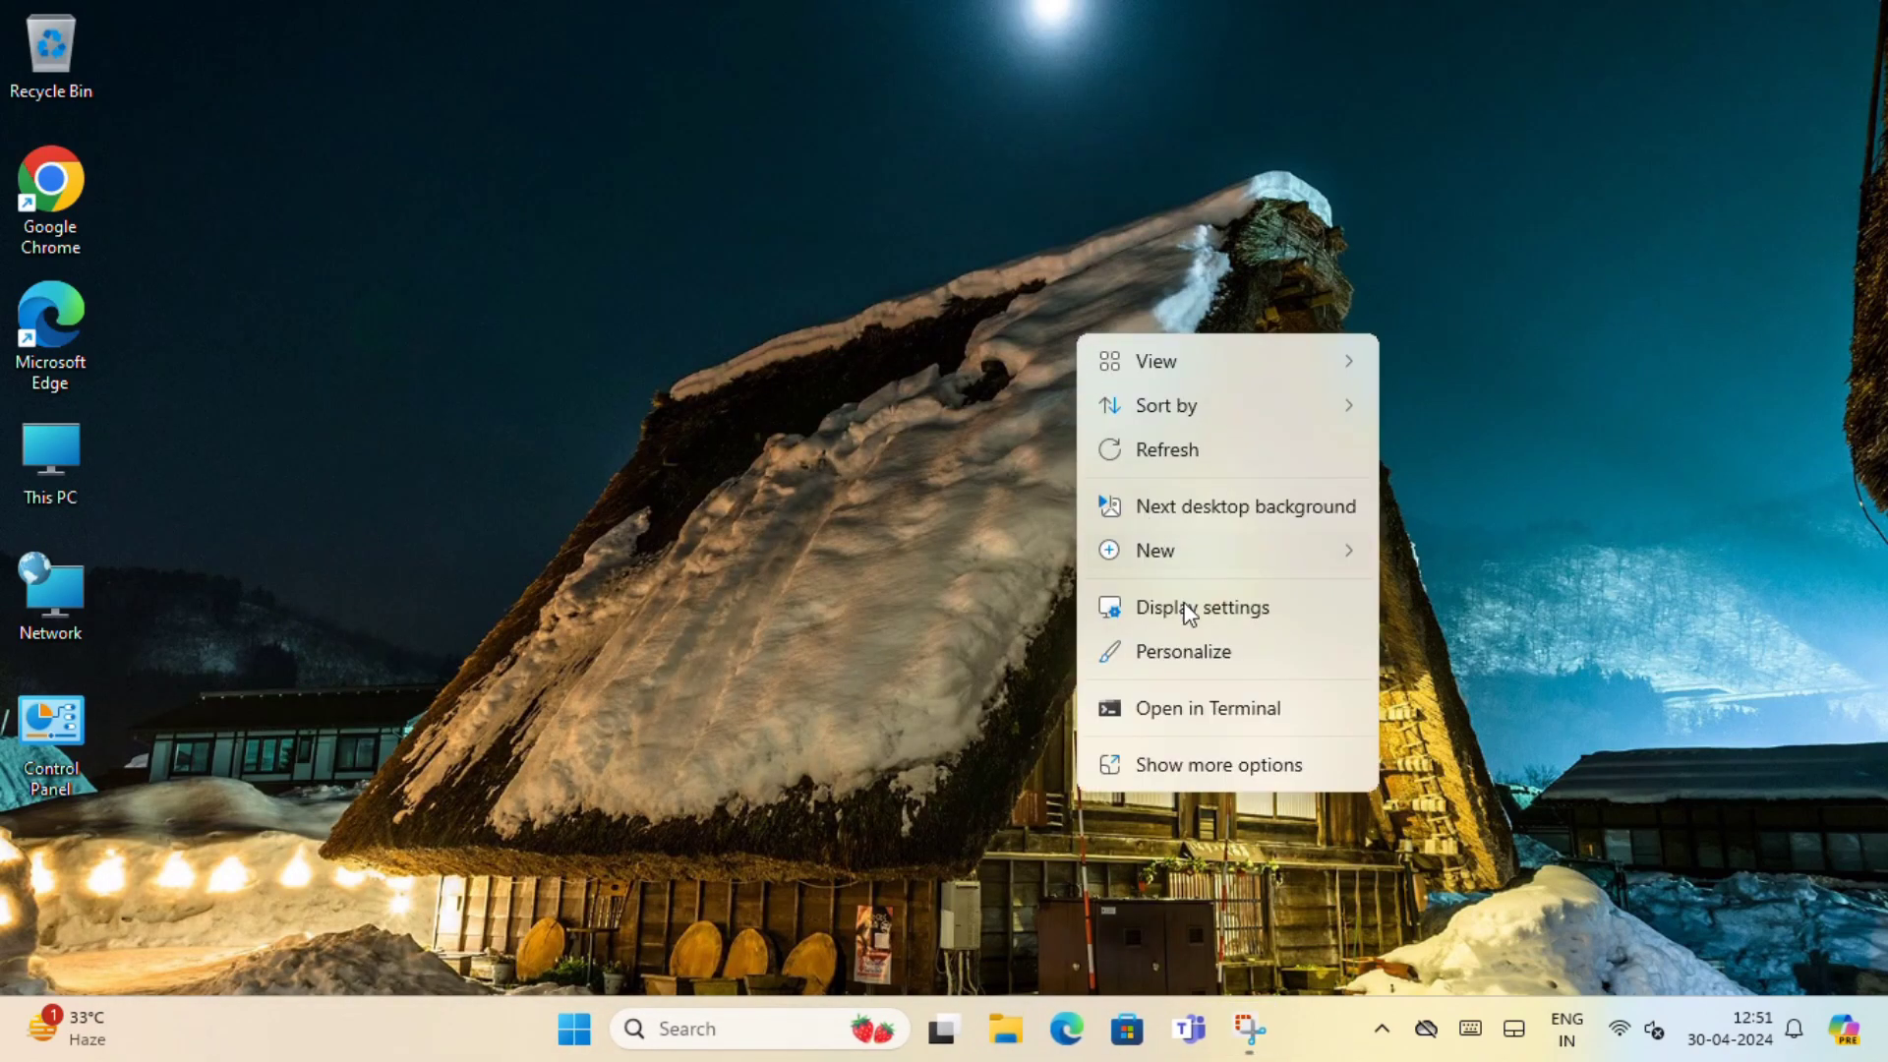
mouse_move(1275, 366)
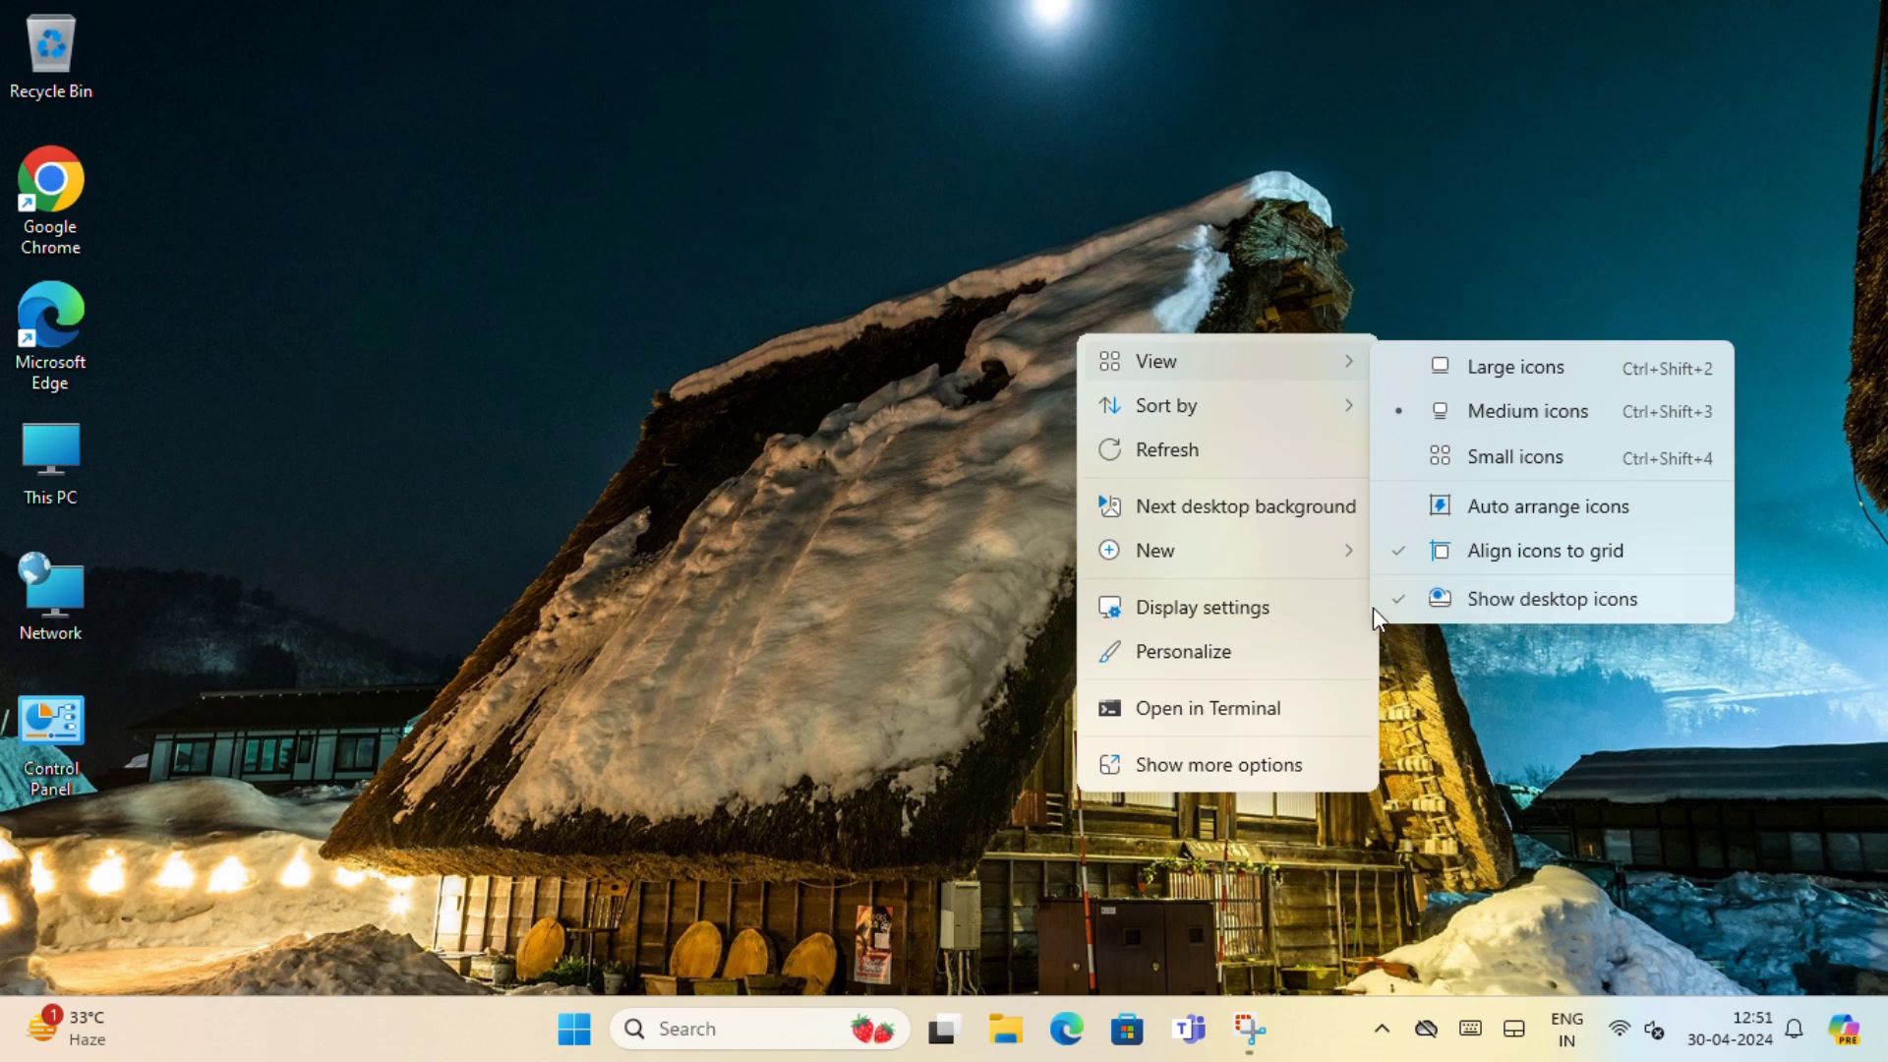
click(1497, 602)
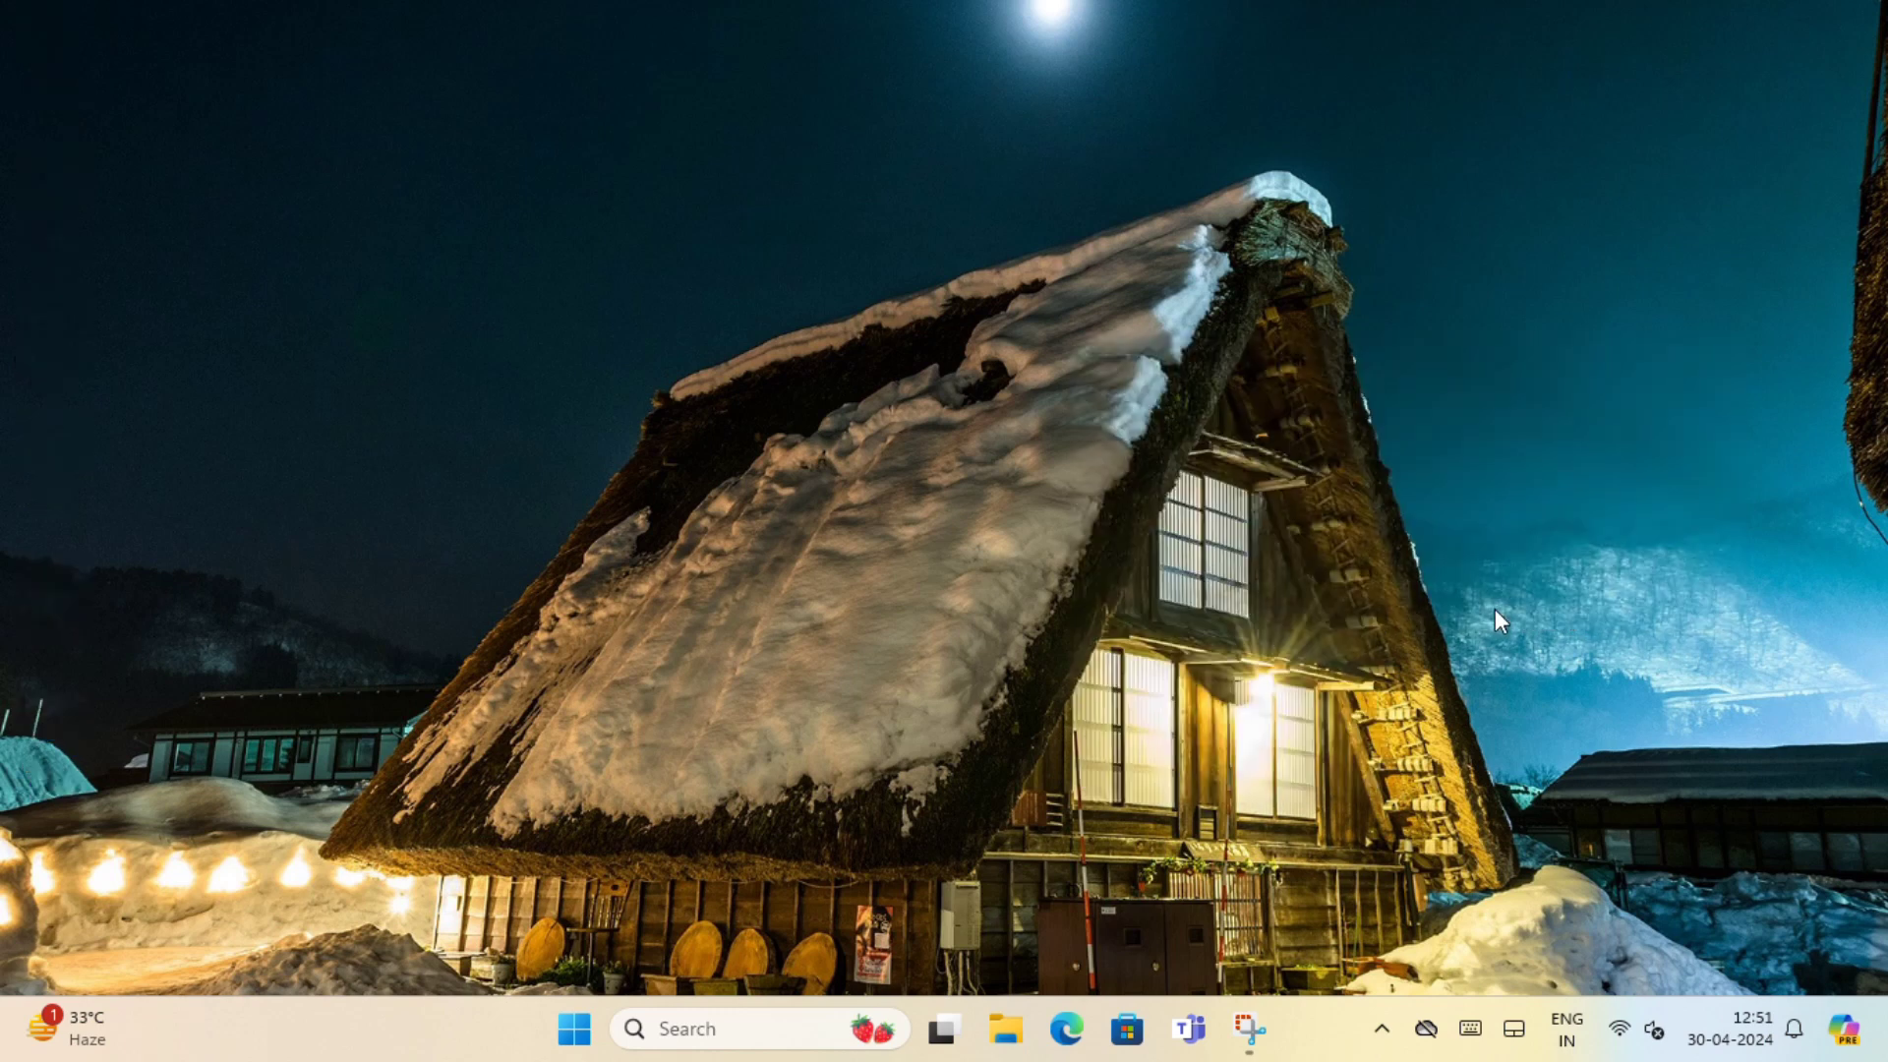
- Show the hidden desktop icons again through the desktop's view options
right_click(1431, 415)
mouse_move(1470, 444)
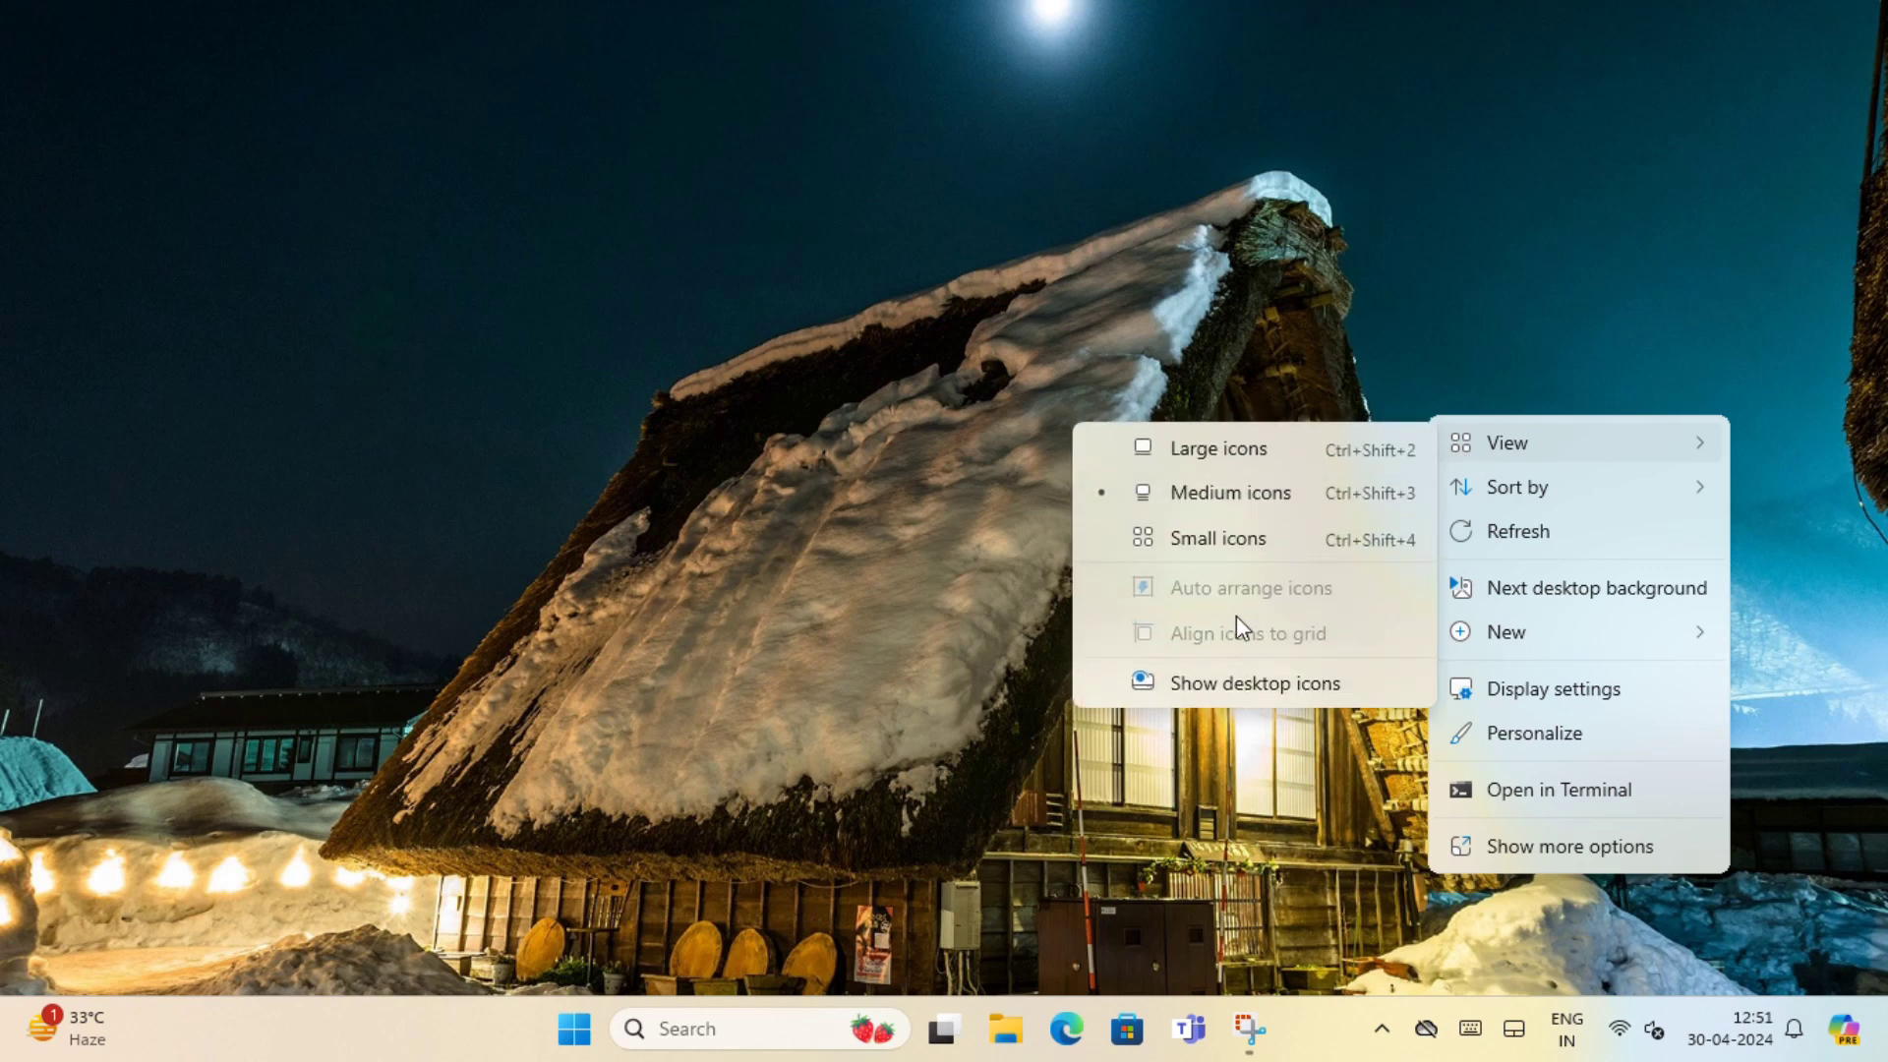
click(1200, 688)
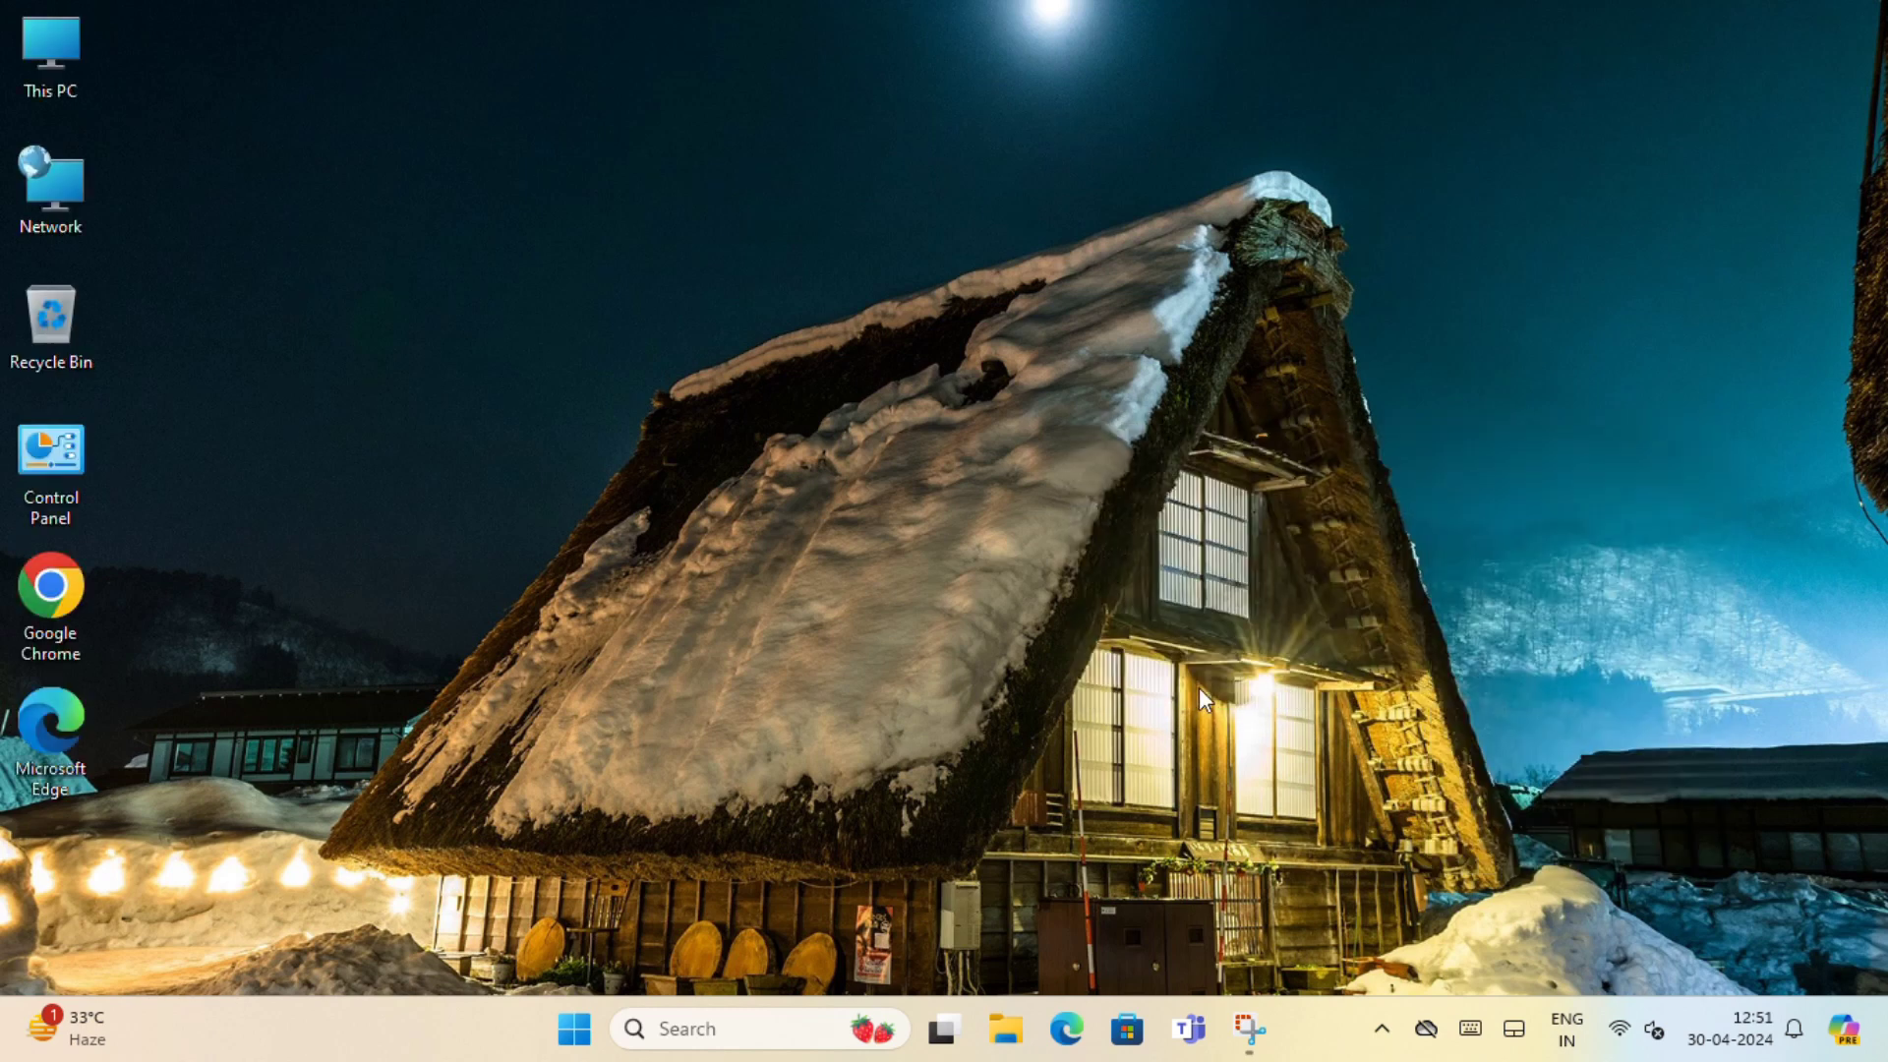
- Try the large size for the desktop icons and set them to small icons
right_click(1202, 324)
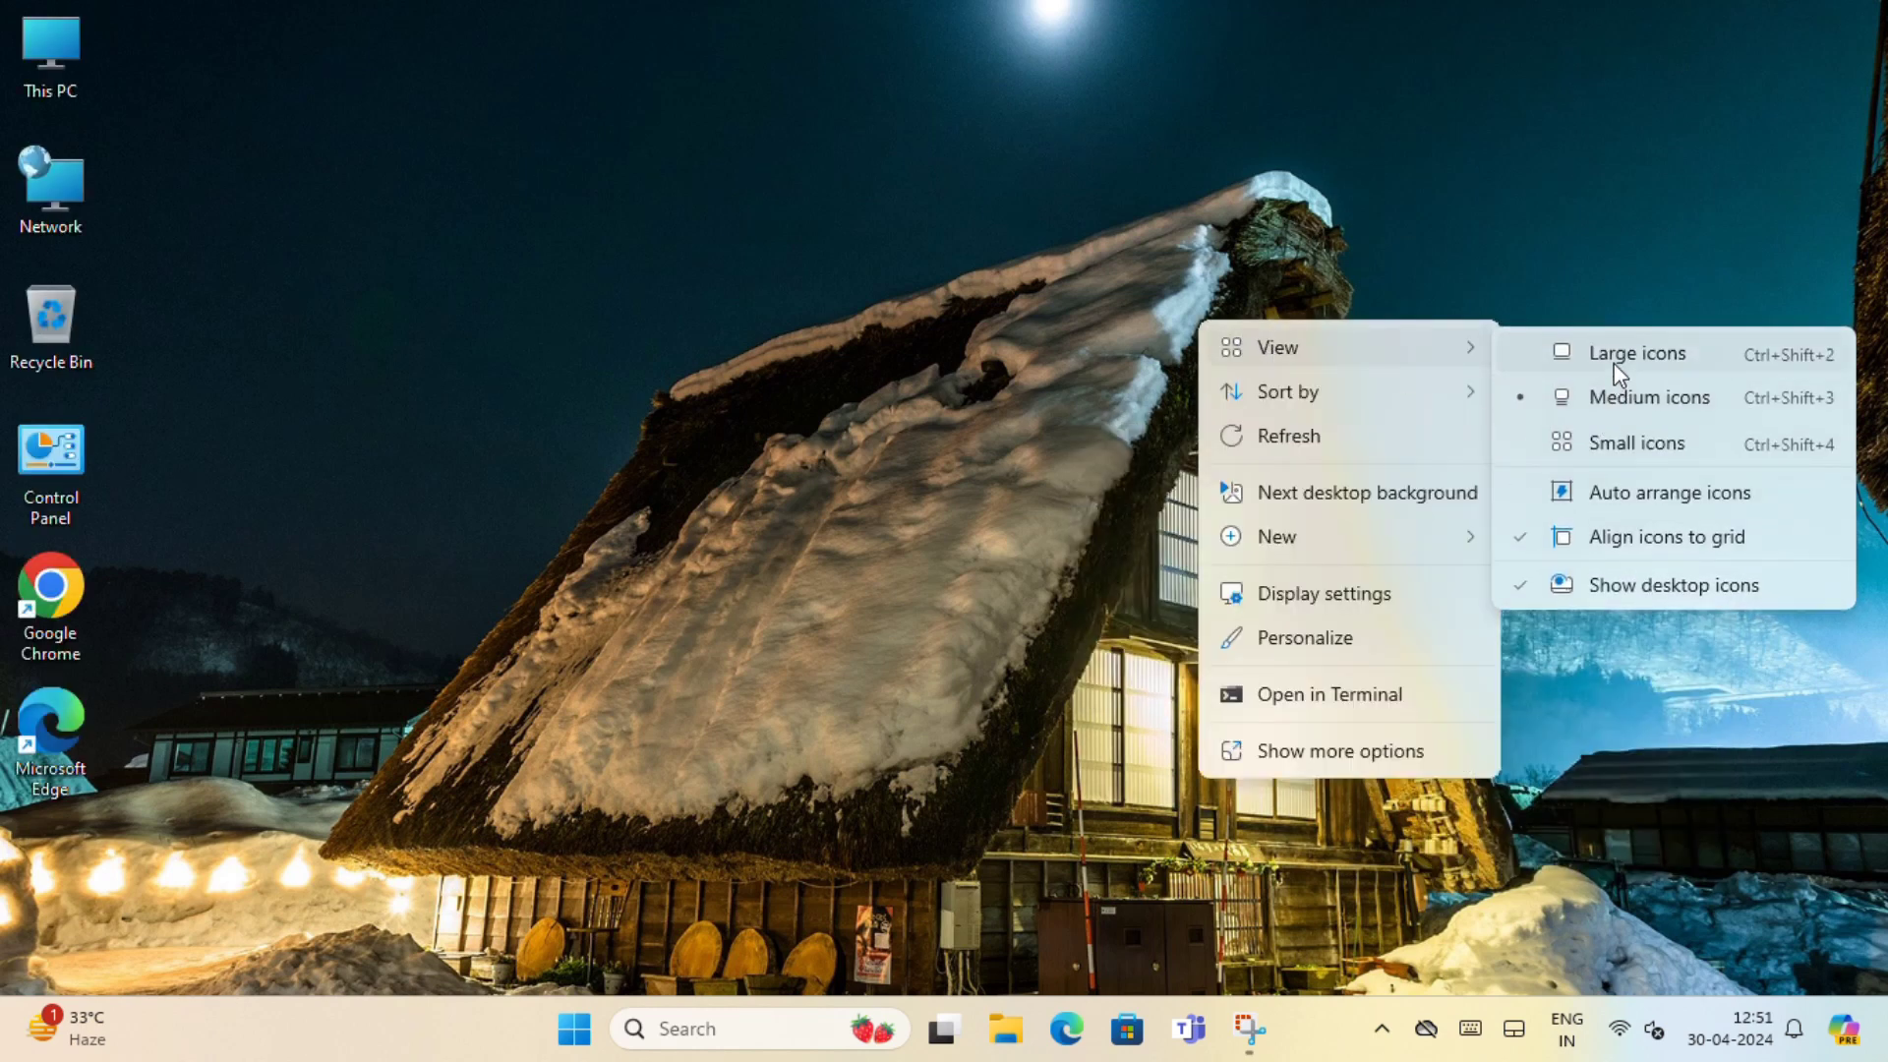
click(1616, 369)
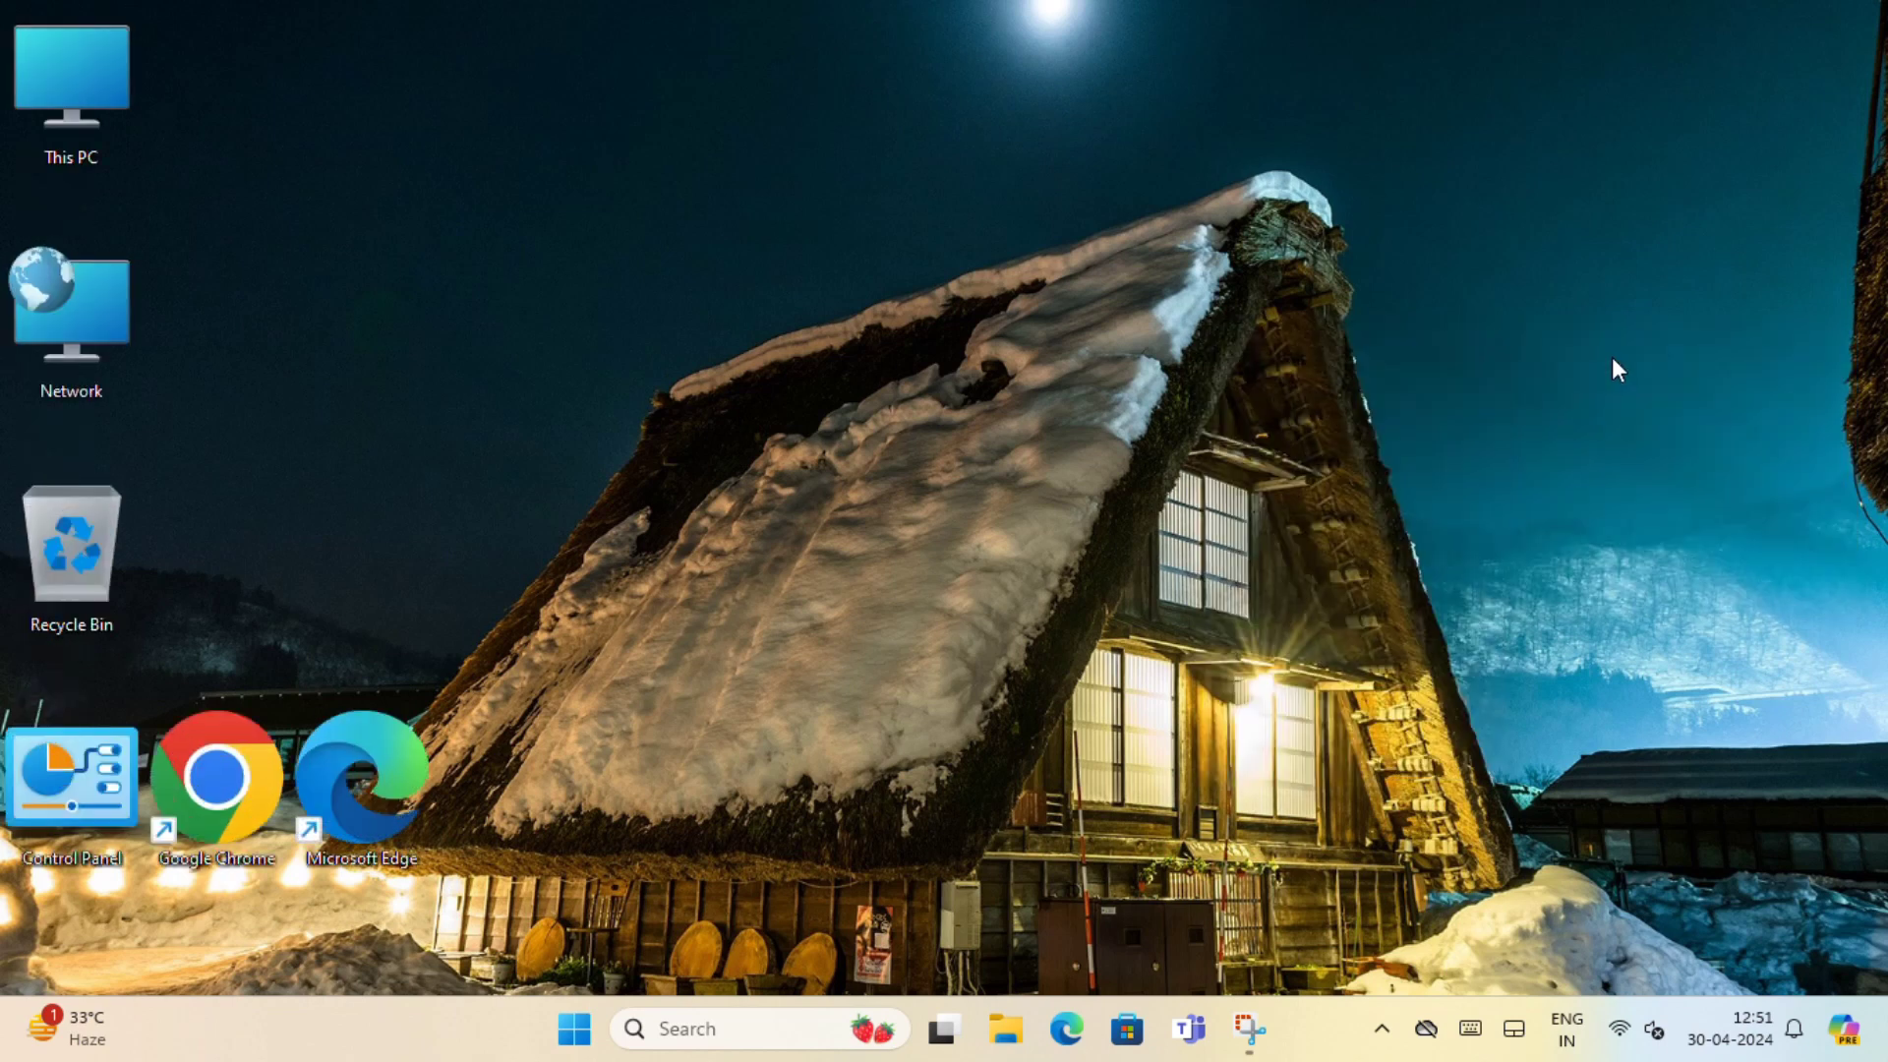
right_click(1377, 260)
mouse_move(1467, 297)
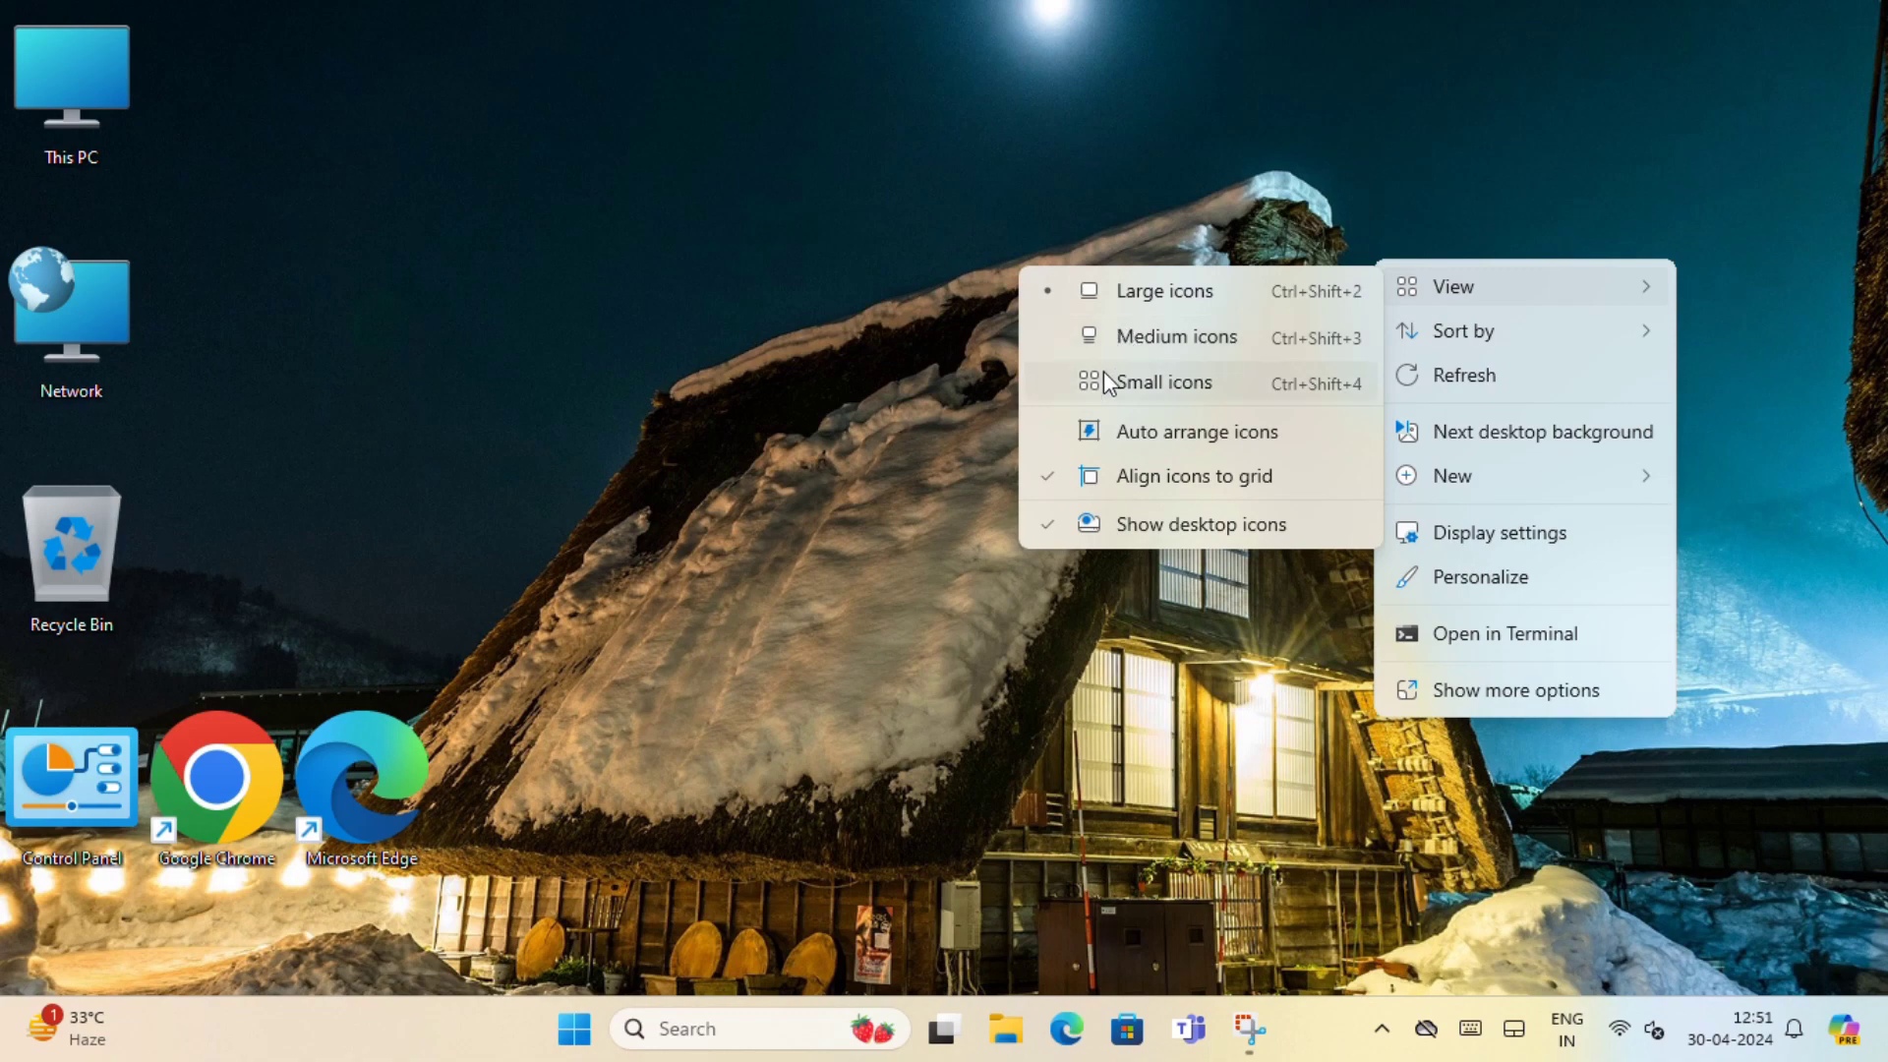
key(ctrl+shift+4)
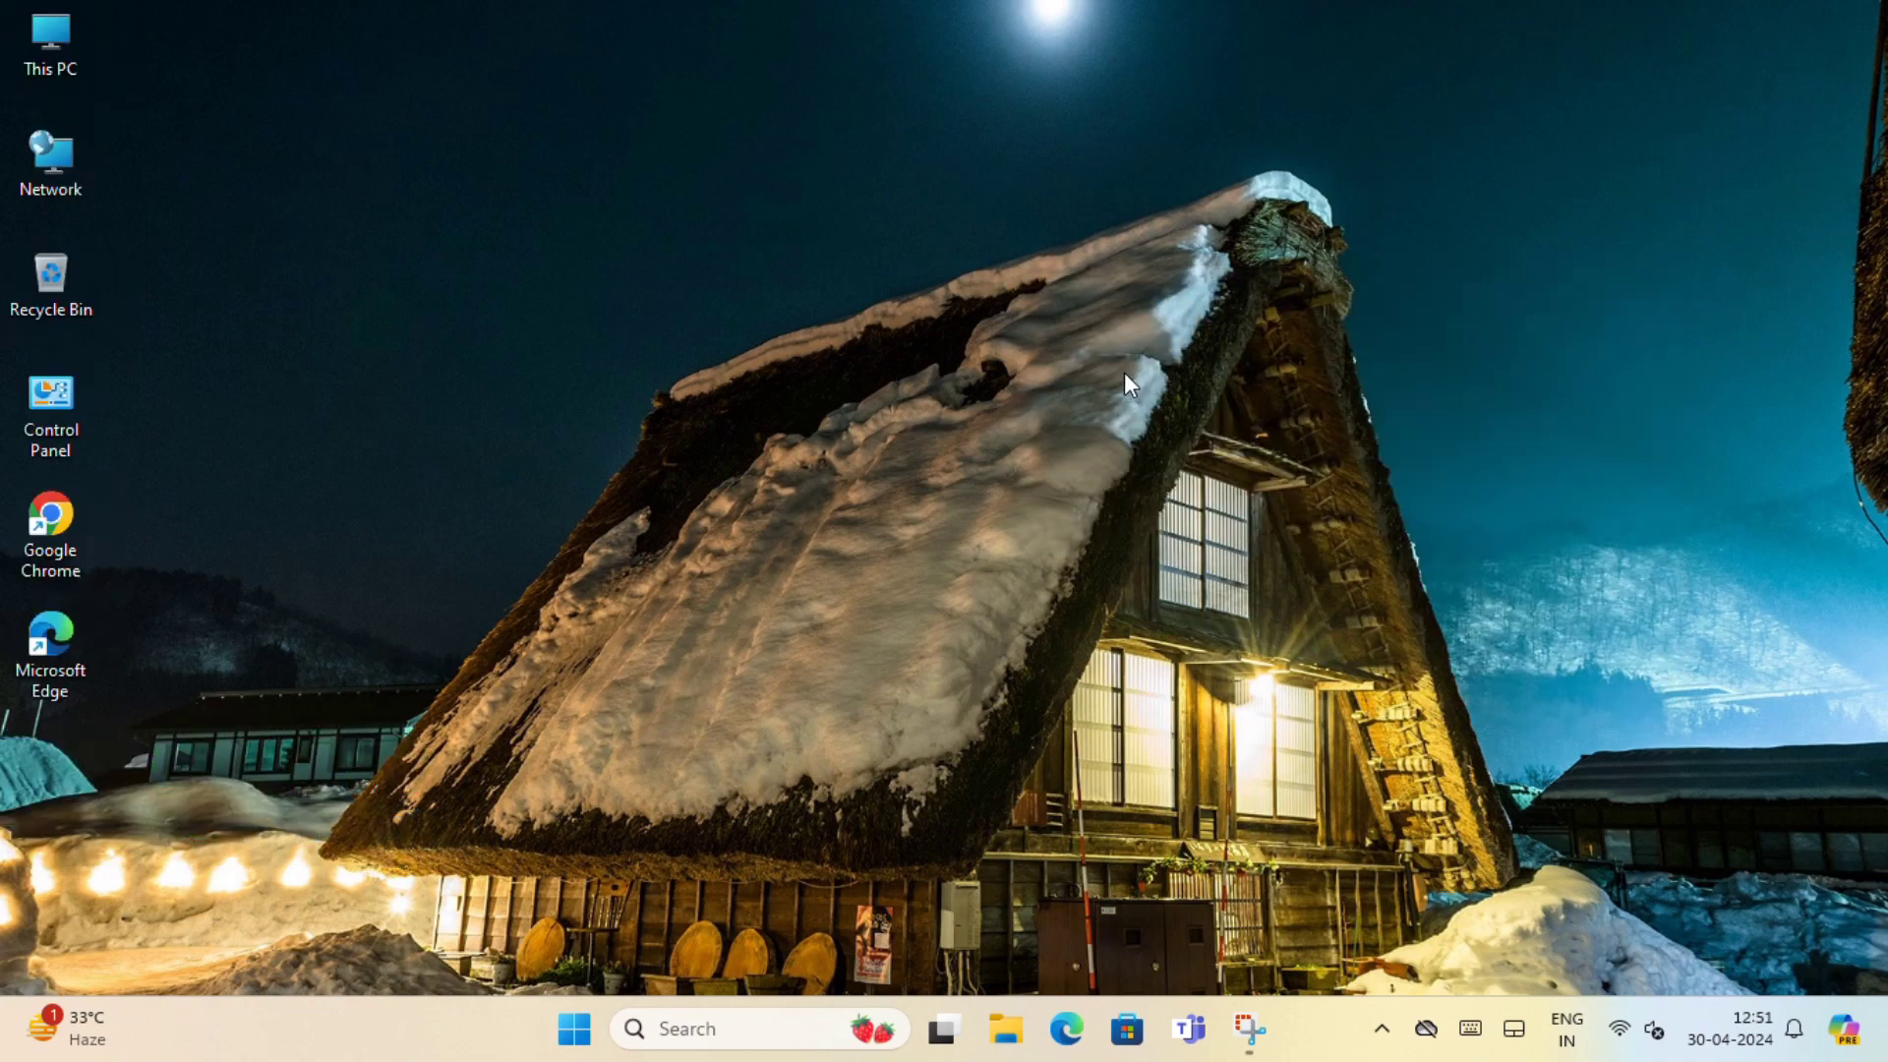
- Look at the desktop's sorting criteria and turn on automatic arrangement of the desktop icons
right_click(1049, 242)
mouse_move(1143, 312)
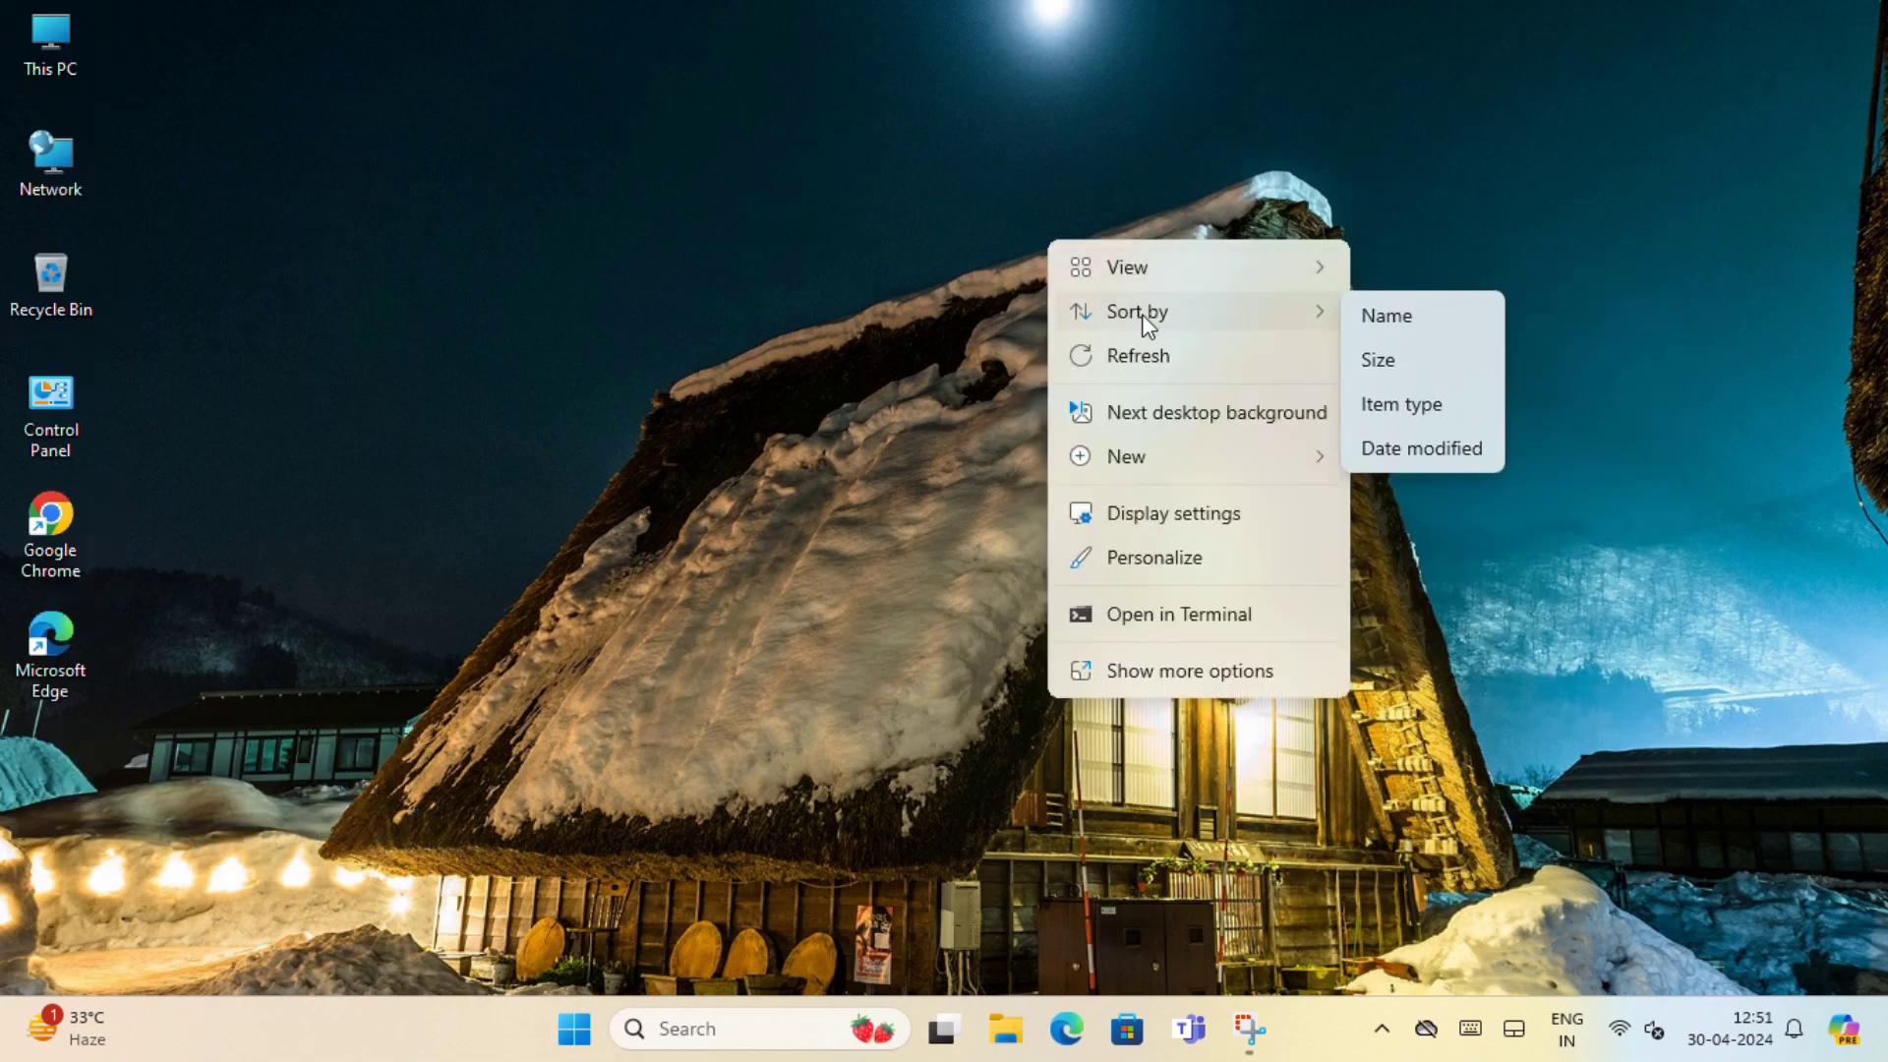
mouse_move(1188, 266)
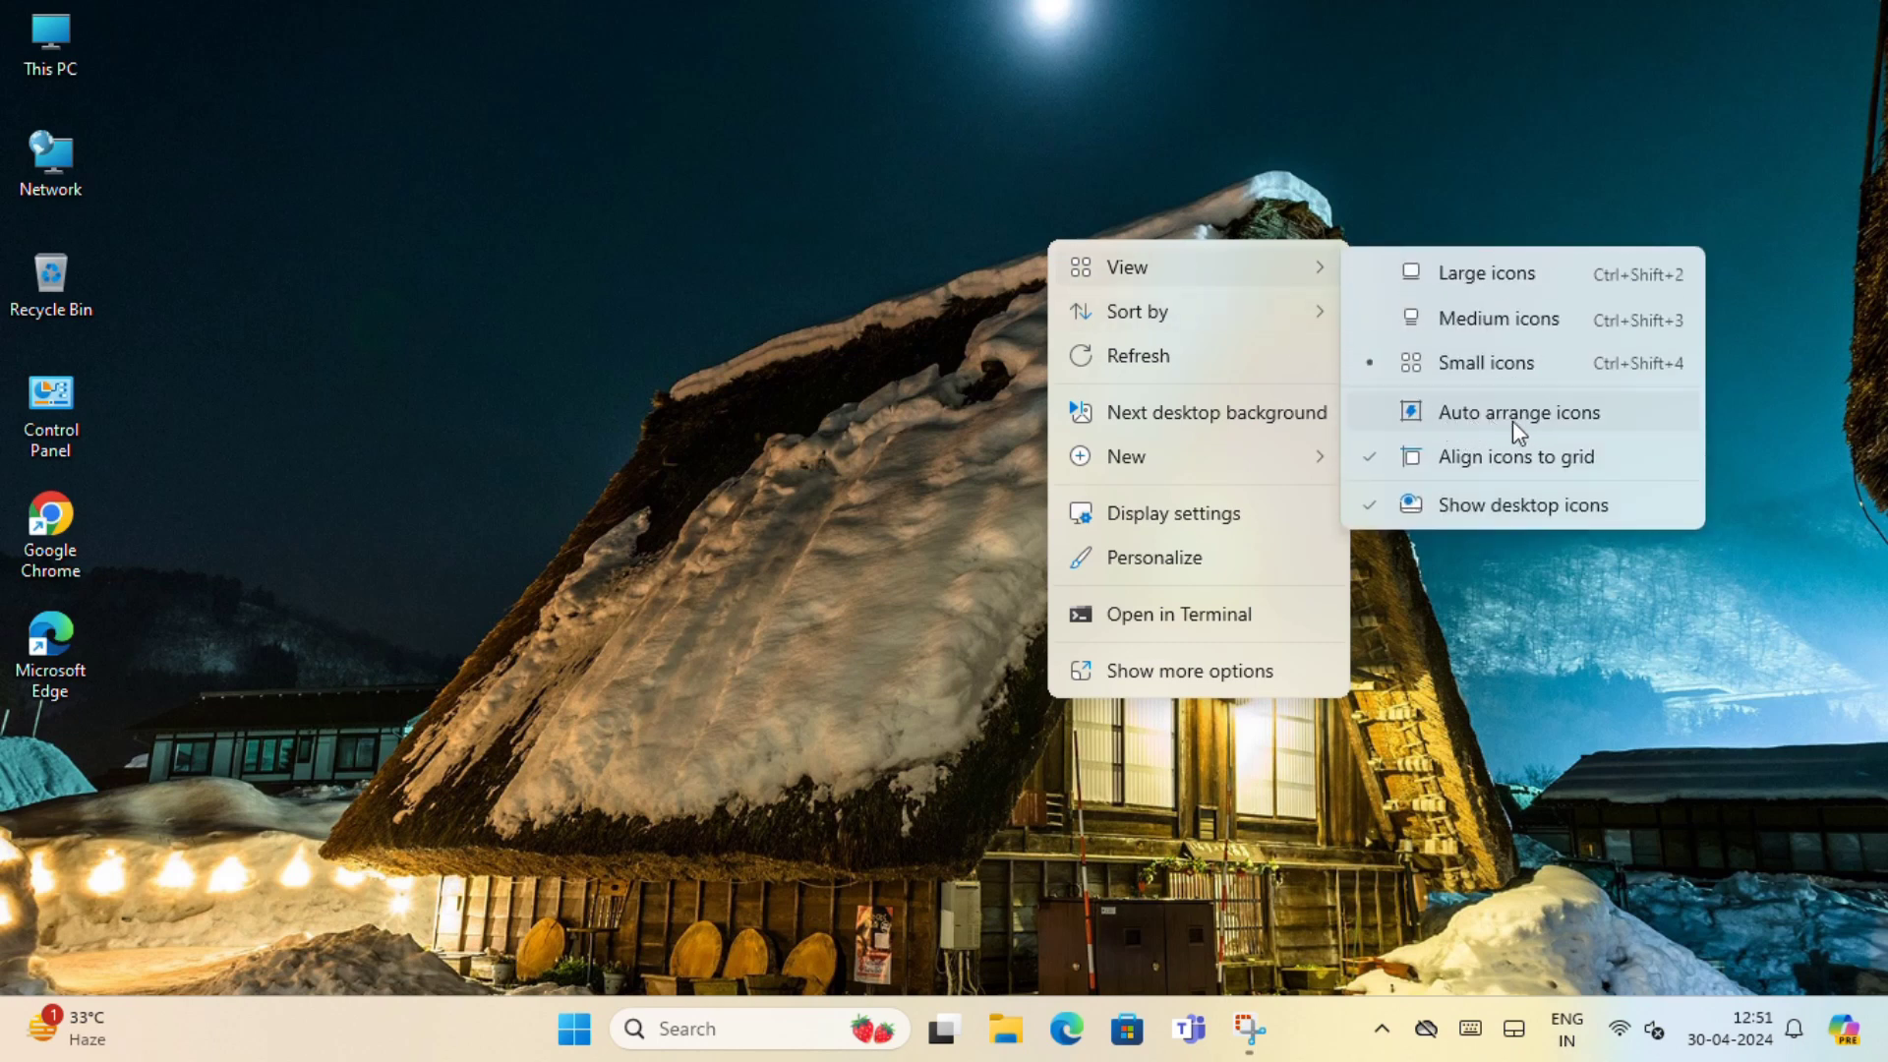
click(1472, 416)
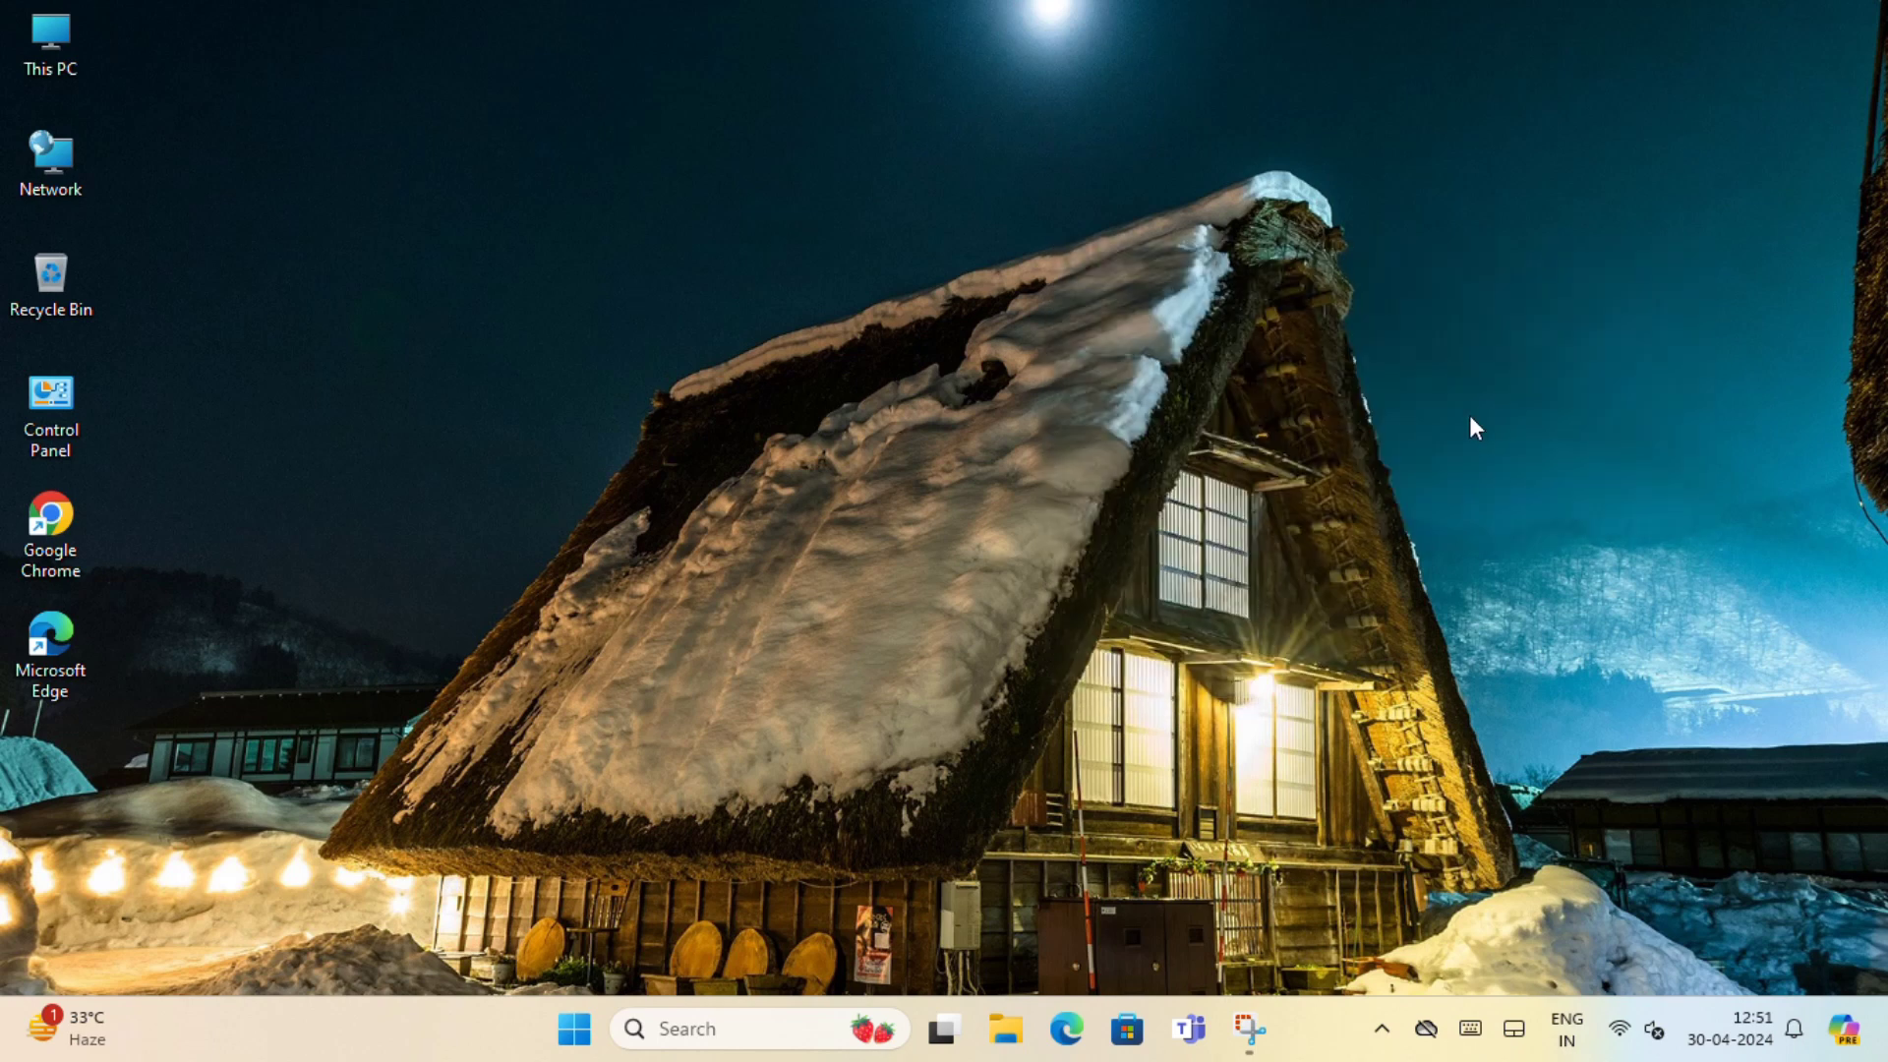
- Review the desktop's view and sorting options and advance the wallpaper slideshow two times to the next desktop background
right_click(1226, 263)
mouse_move(1399, 295)
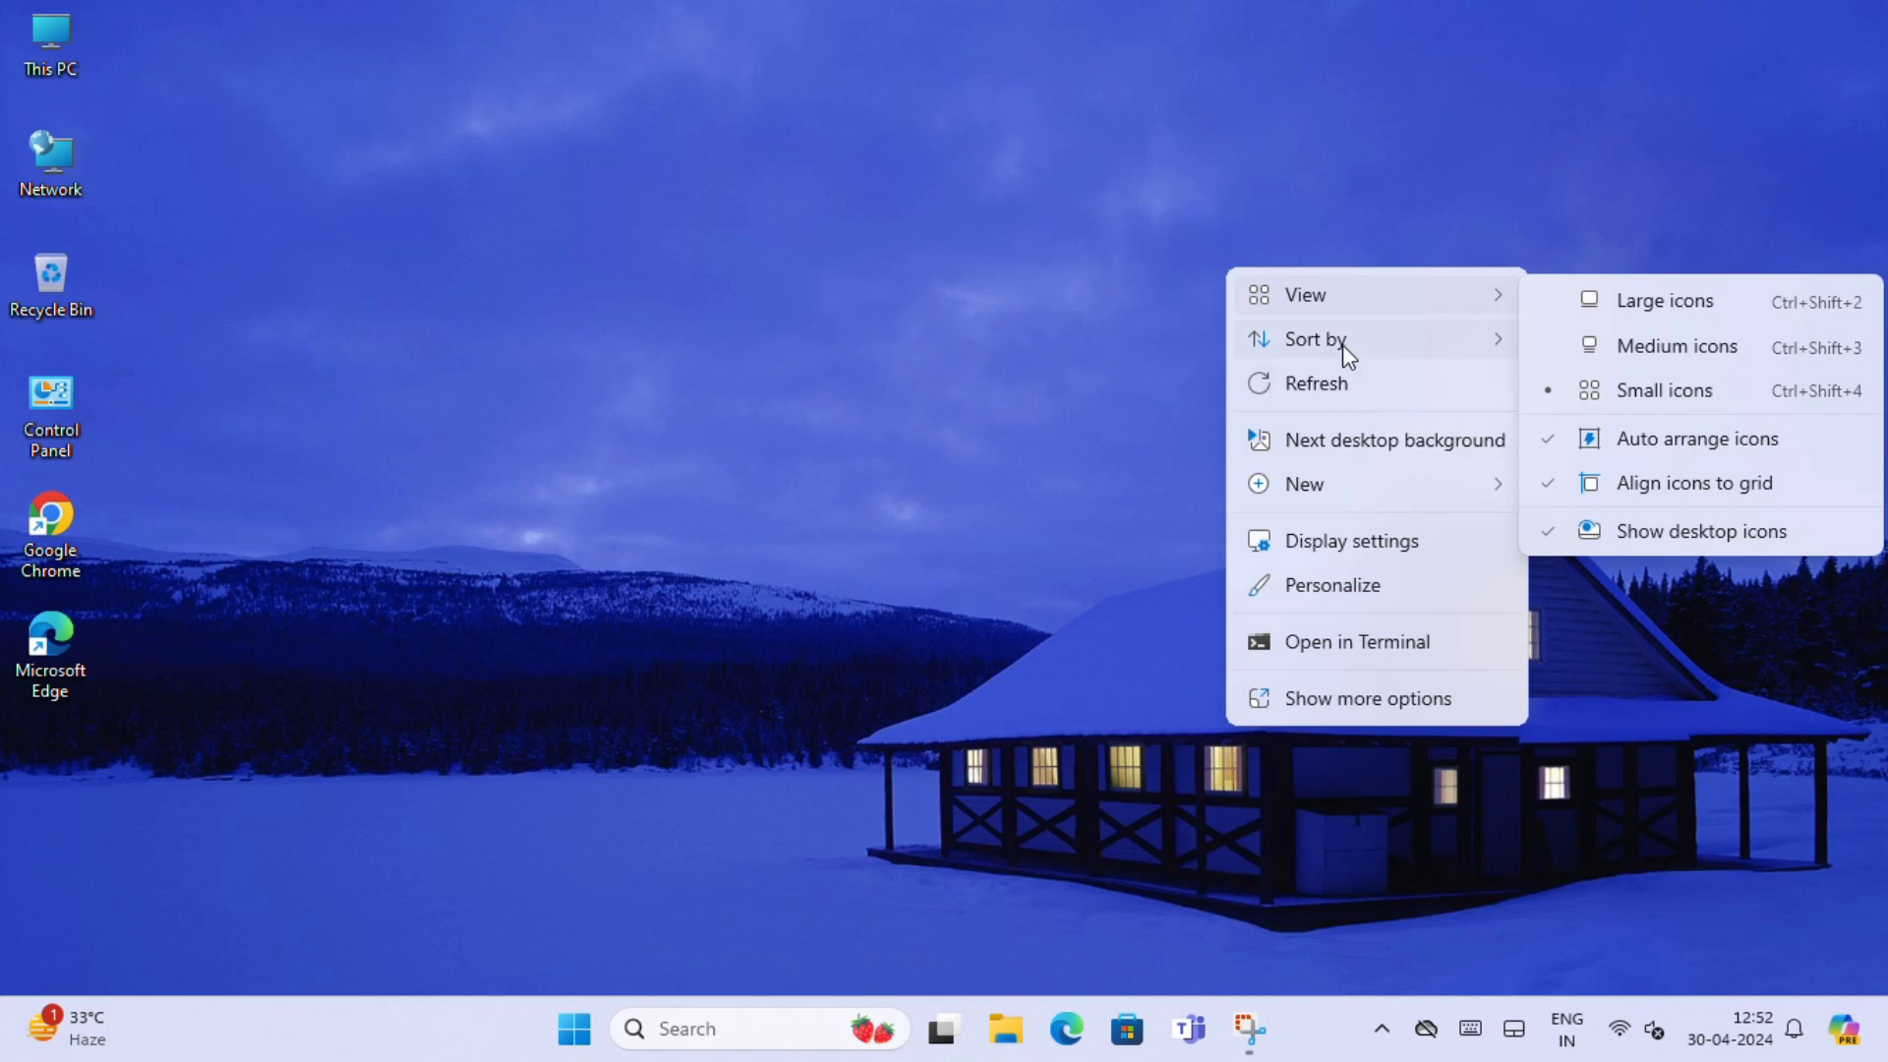
mouse_move(1412, 352)
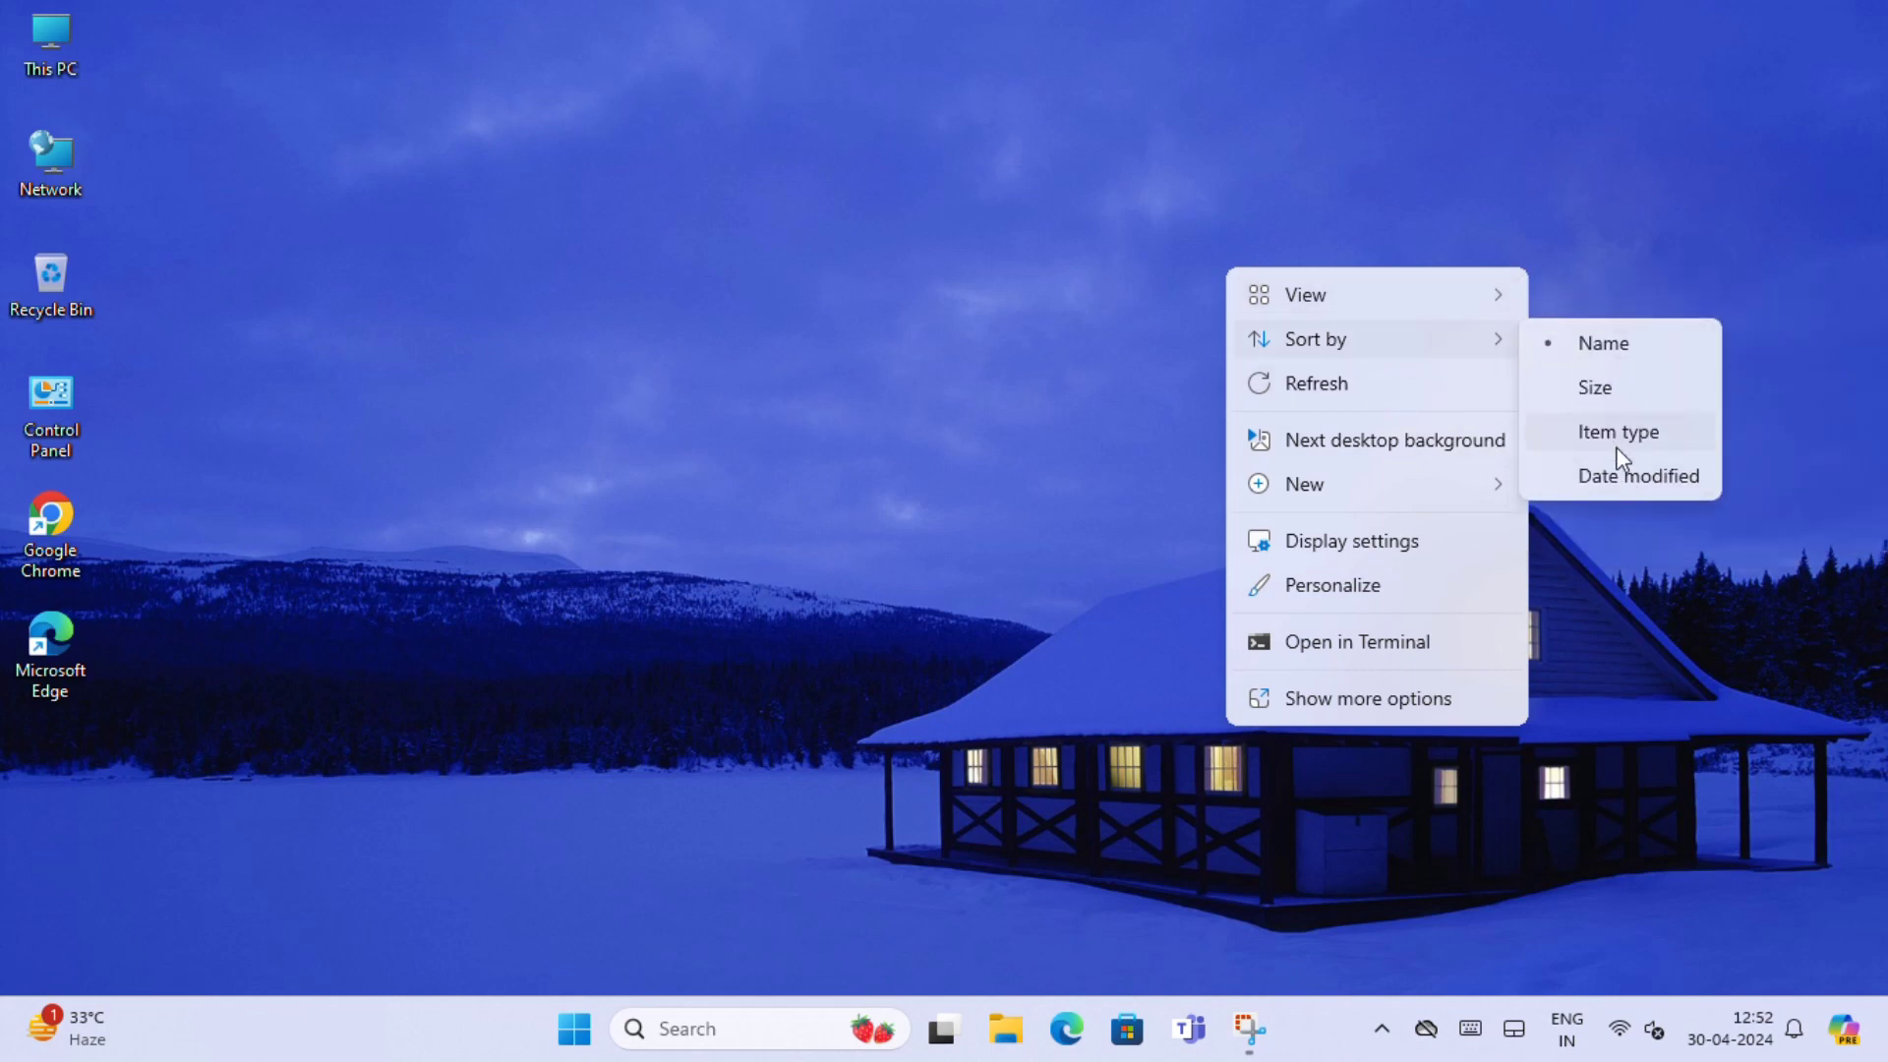
click(1349, 437)
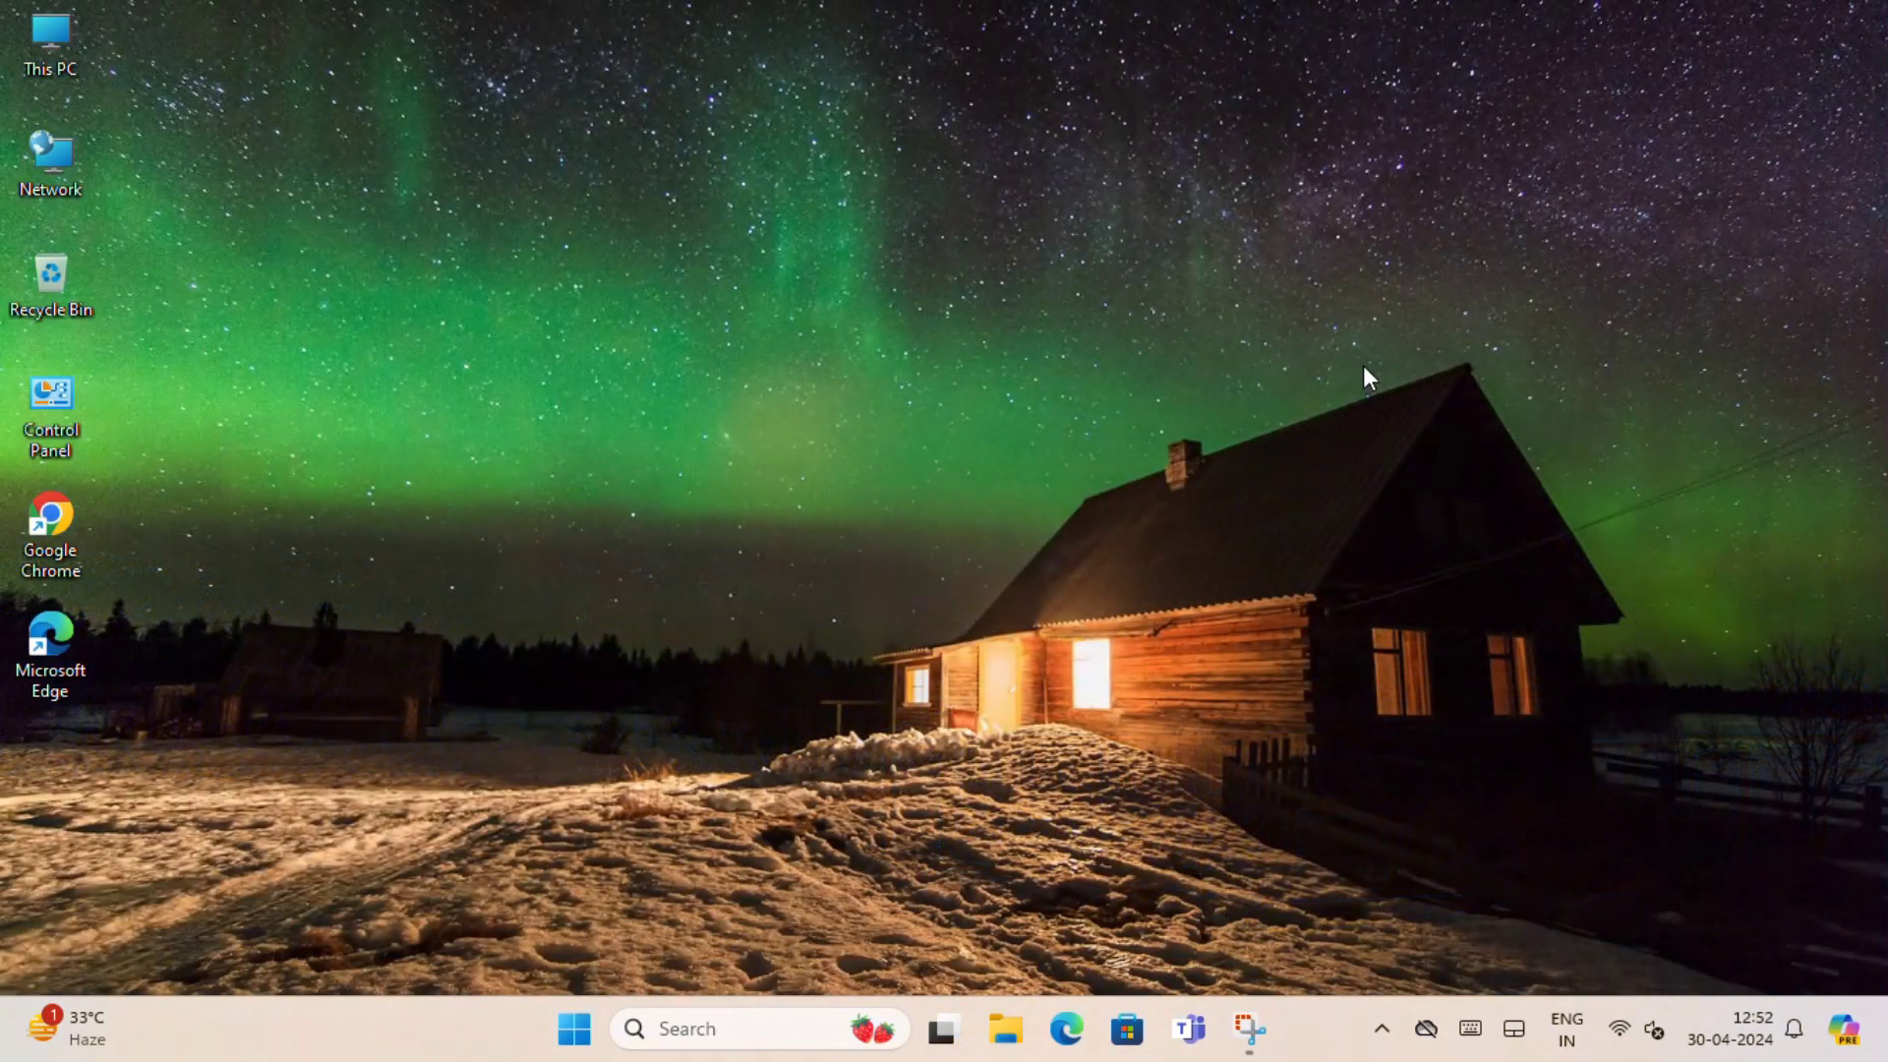
right_click(1363, 369)
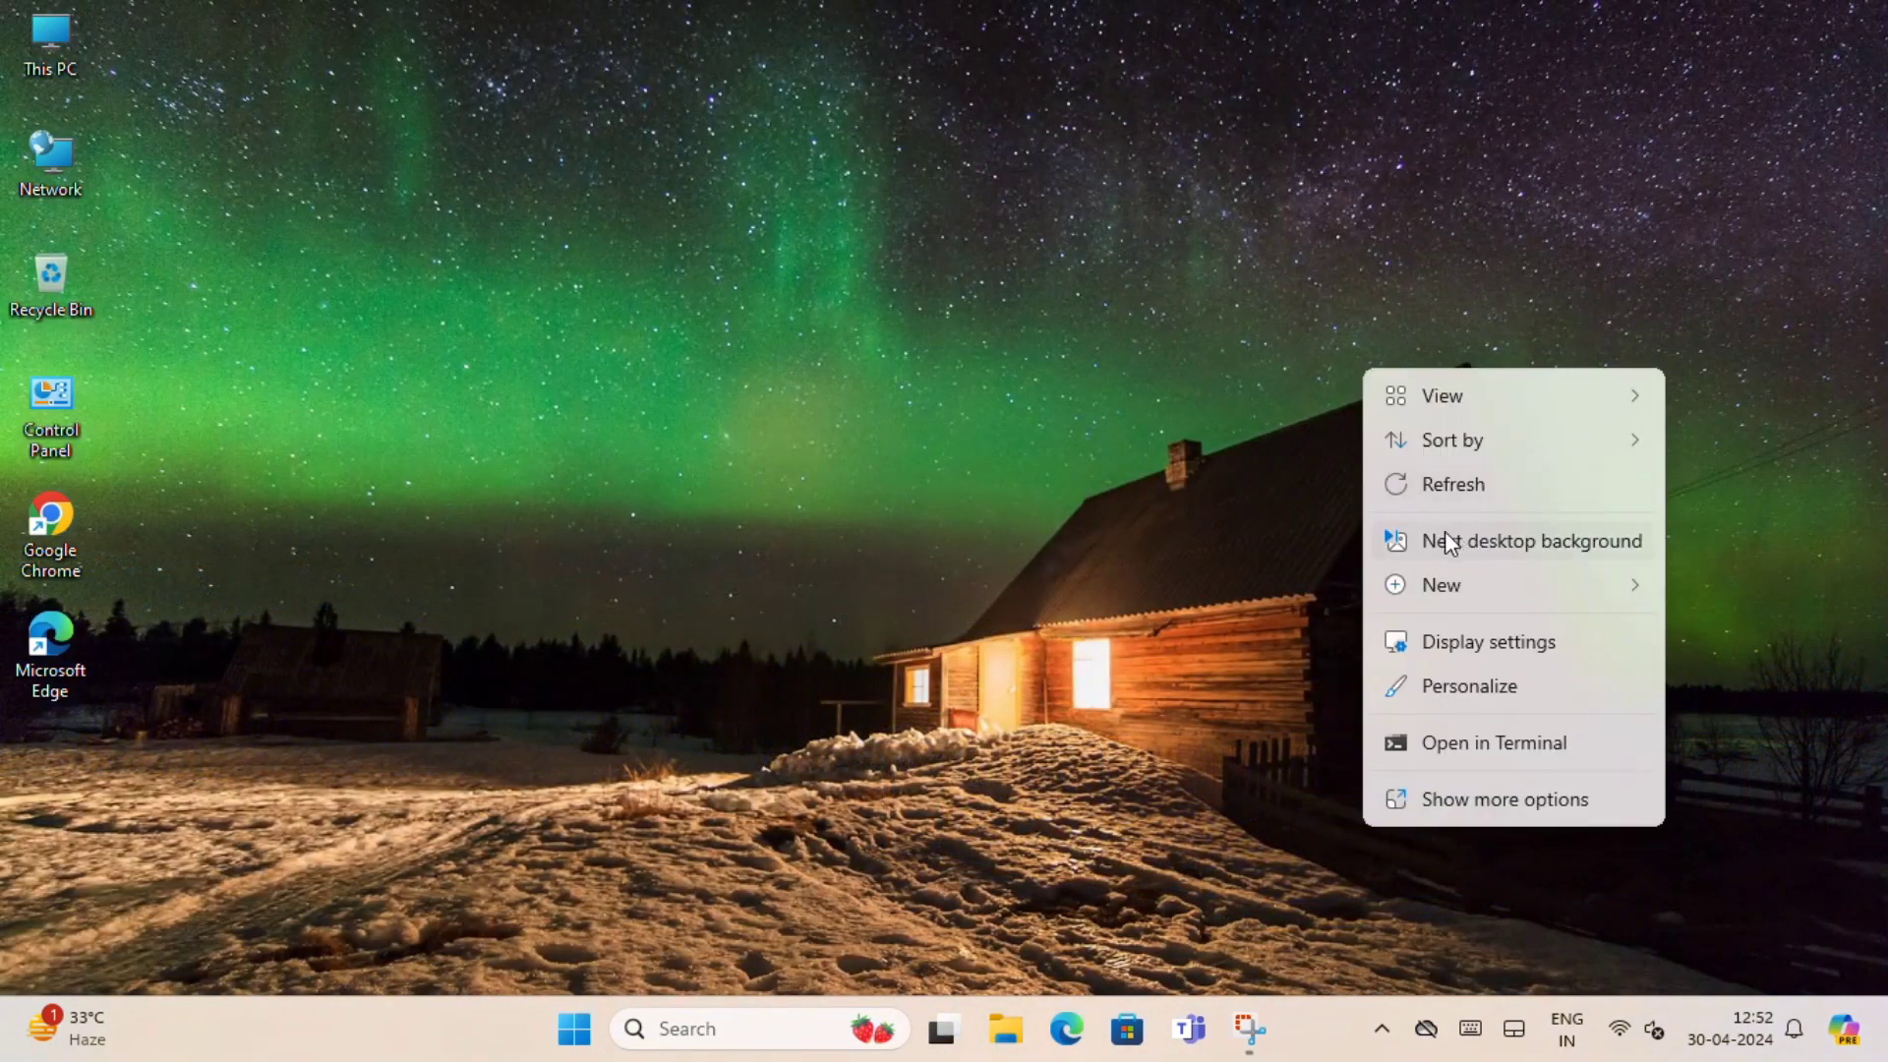
click(1525, 539)
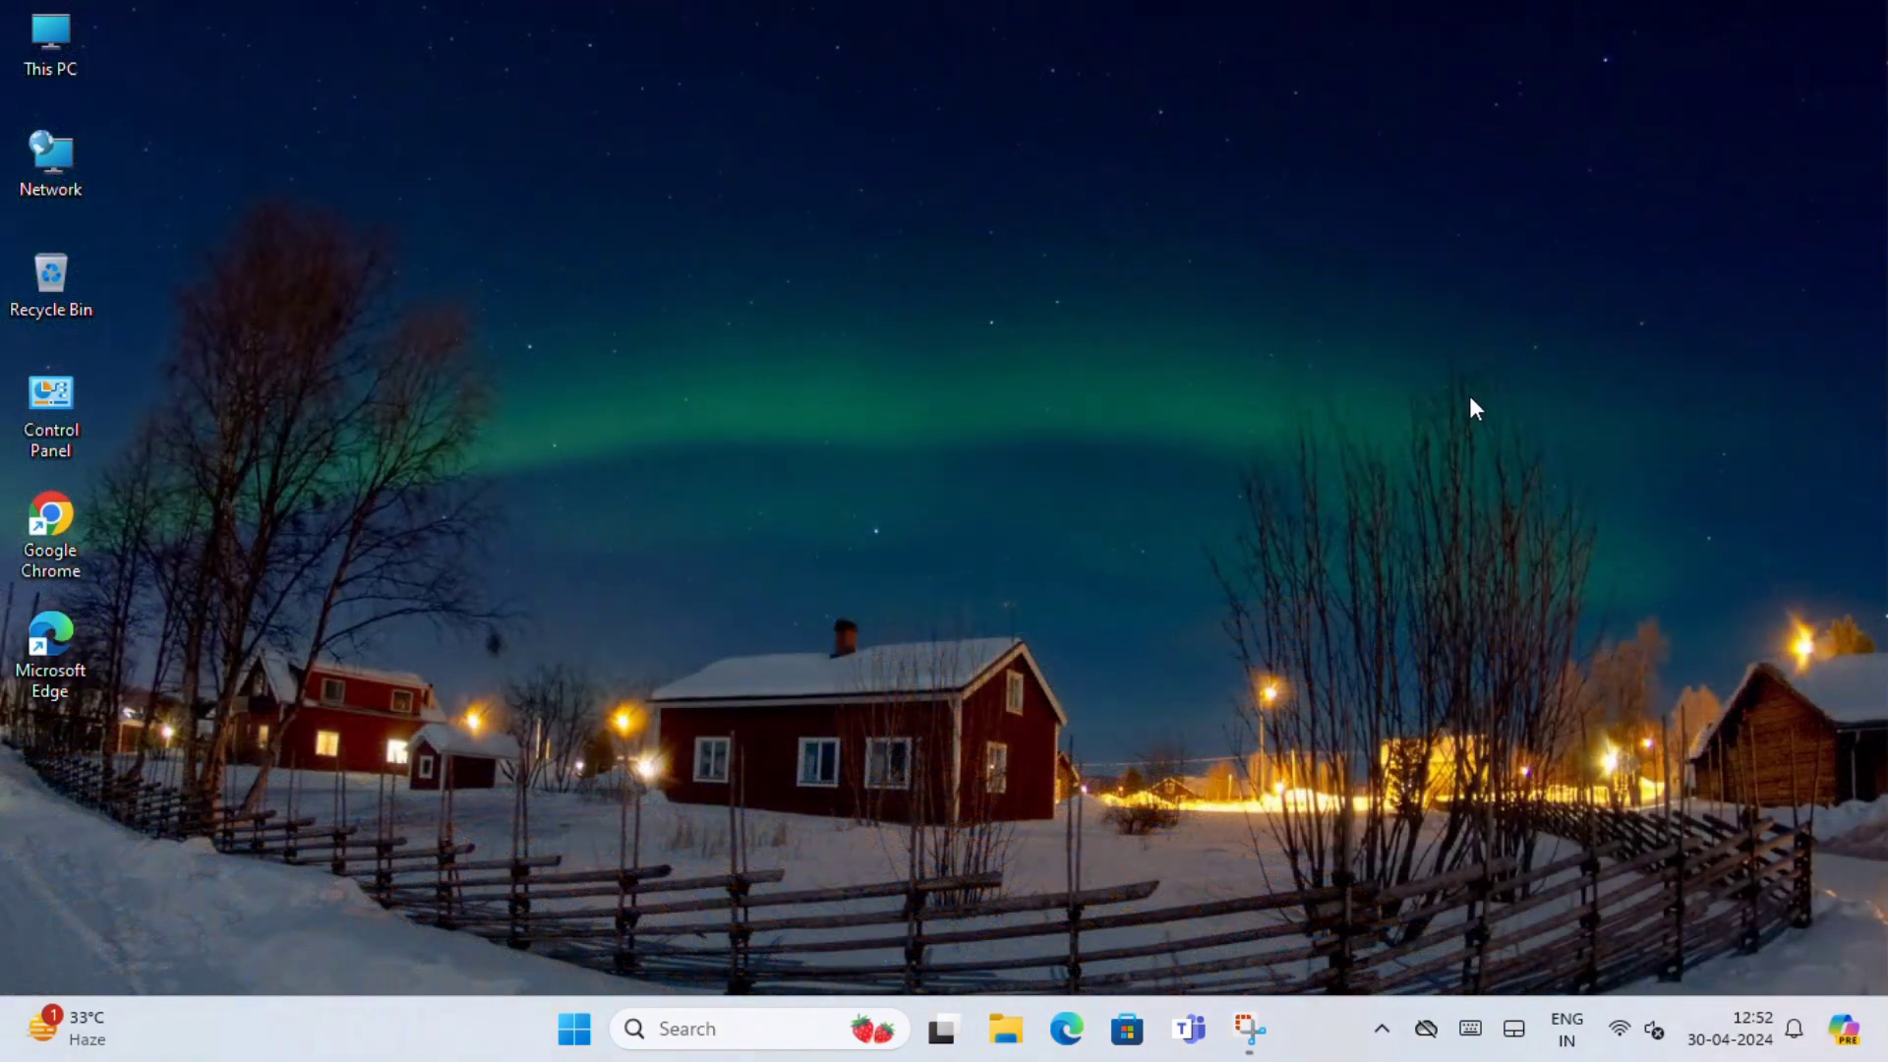
- Review the new item types offered on the desktop, look over the Personalization settings page, and close Settings
right_click(1467, 398)
mouse_move(1562, 619)
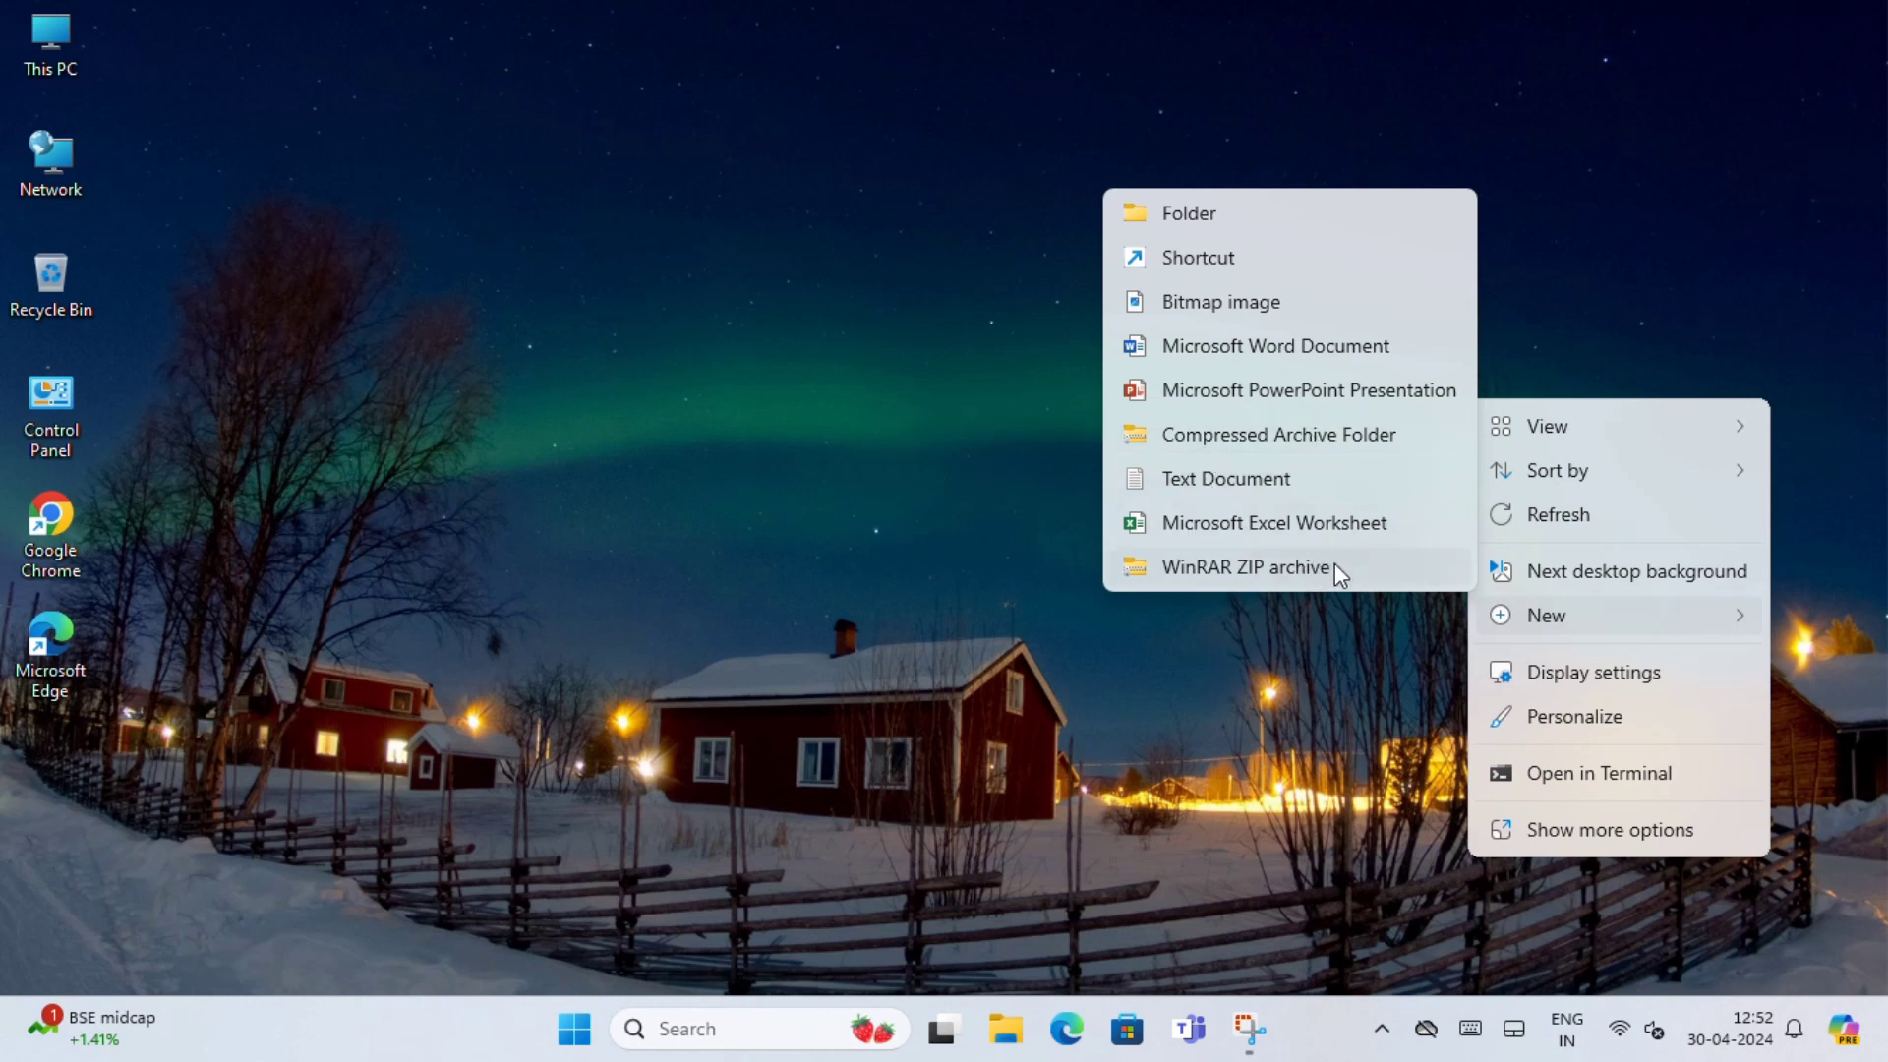
click(1609, 719)
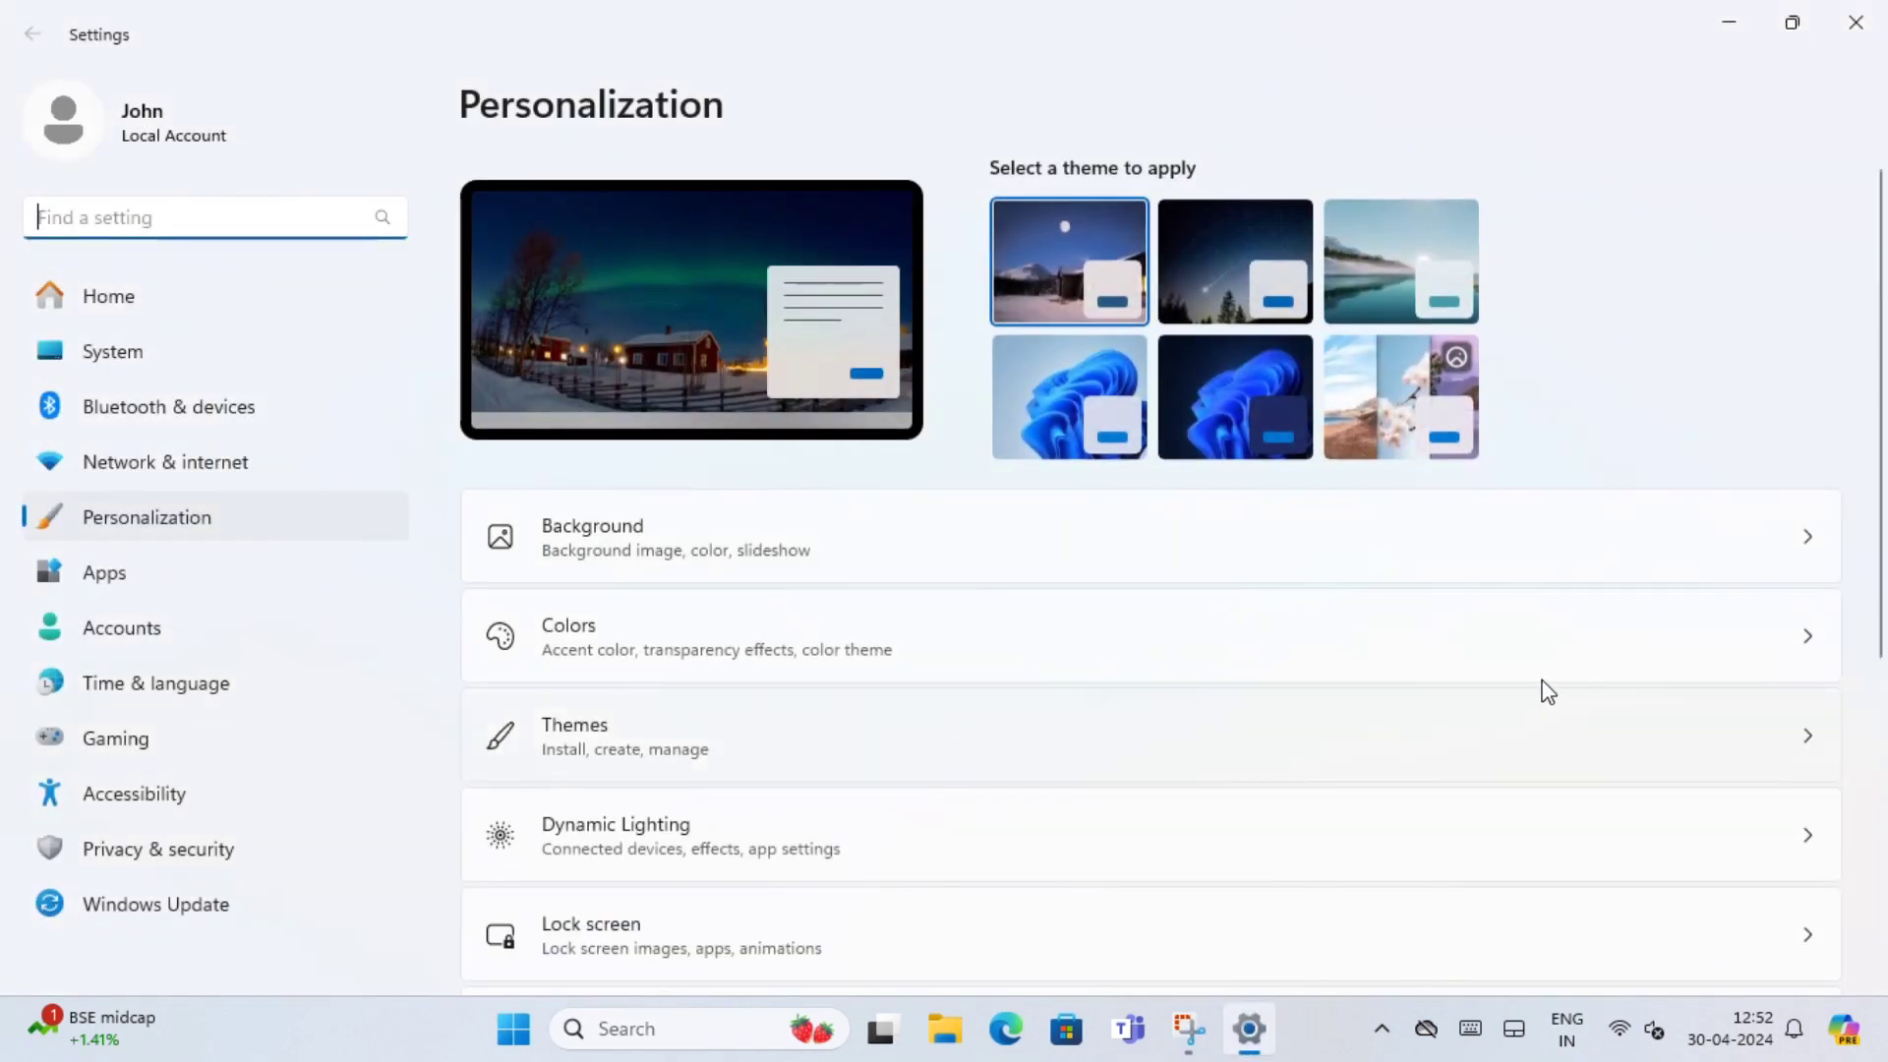
scroll(758, 375, down, 5)
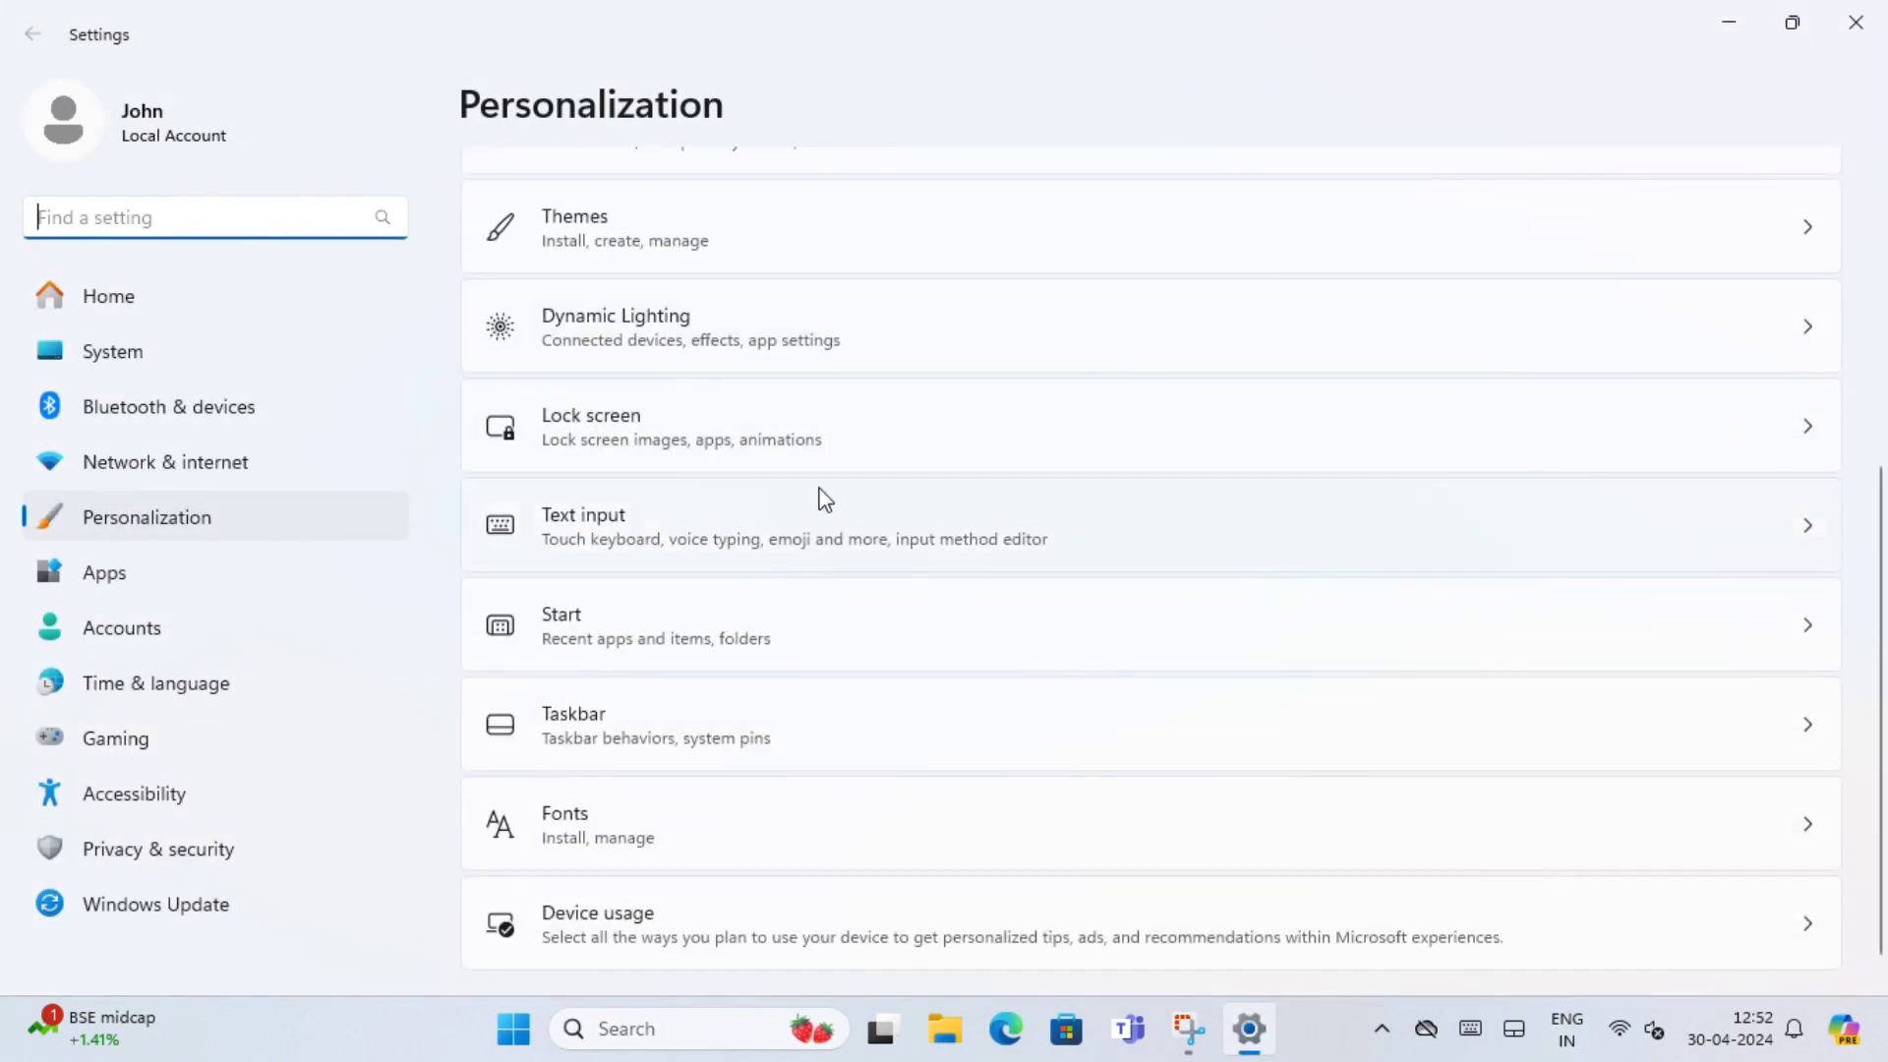
click(1857, 27)
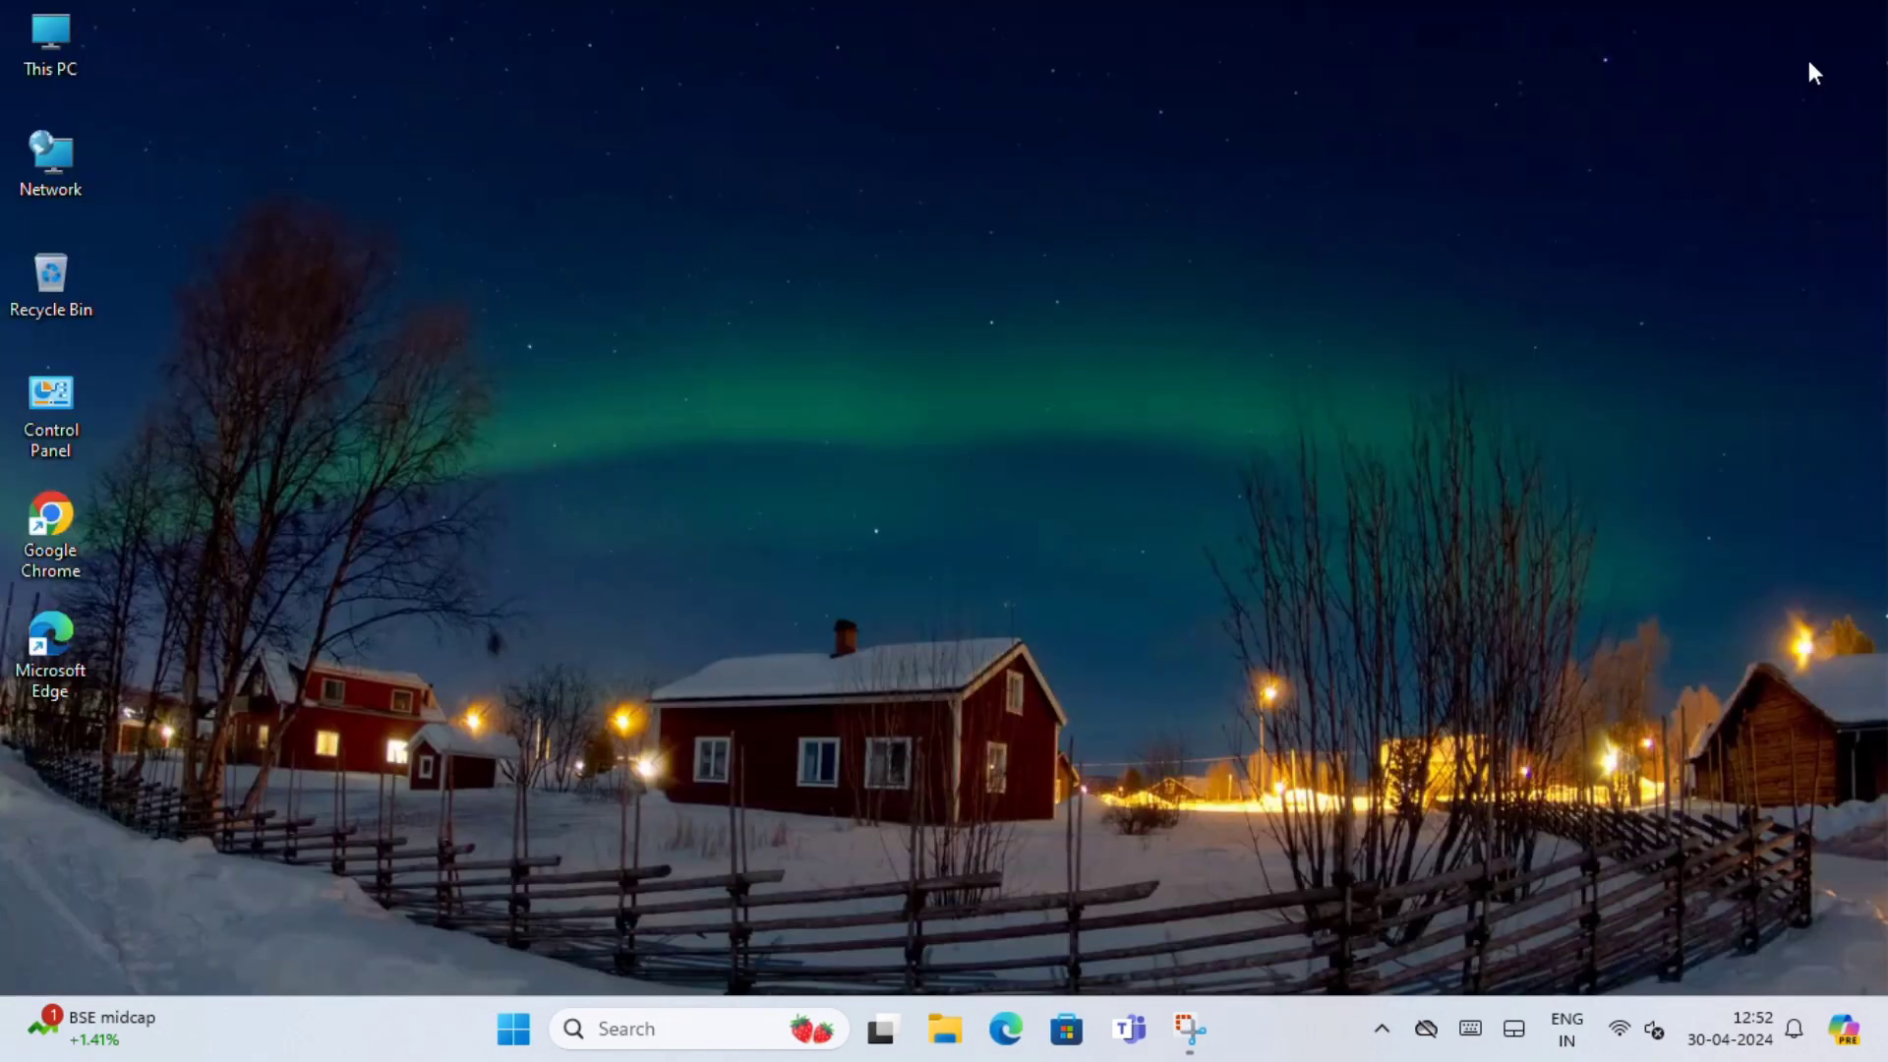